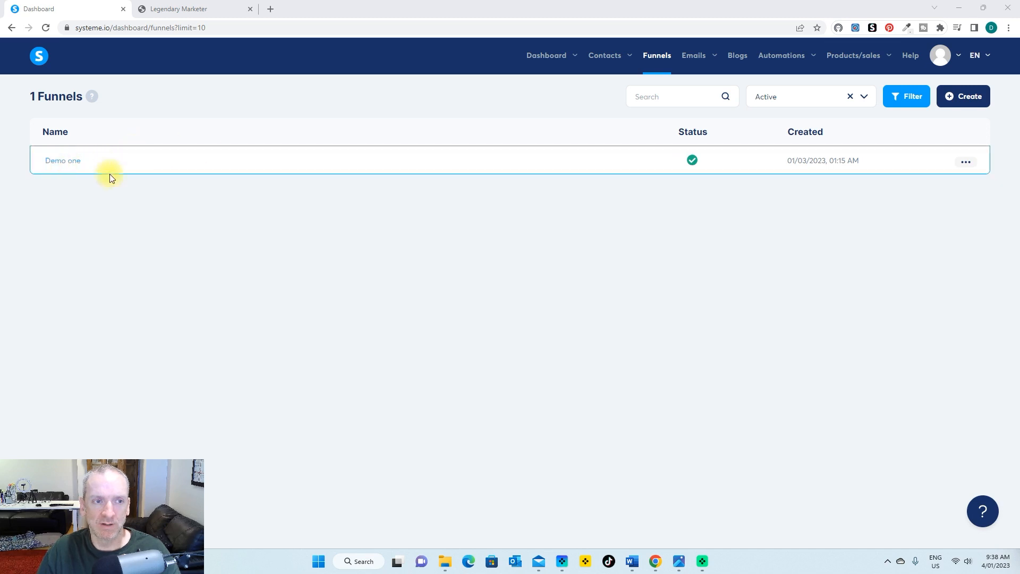
Create a funnel named Demo Two with the goal Build an audience and the currency Australian Dollar.
left_click(974, 98)
left_click(437, 192)
type("Demo Two")
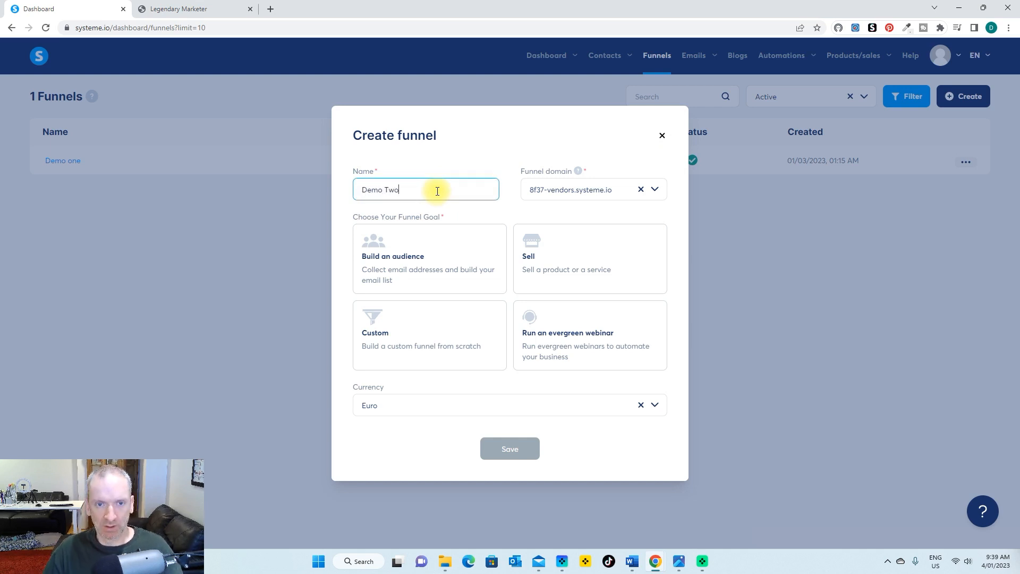
left_click(453, 252)
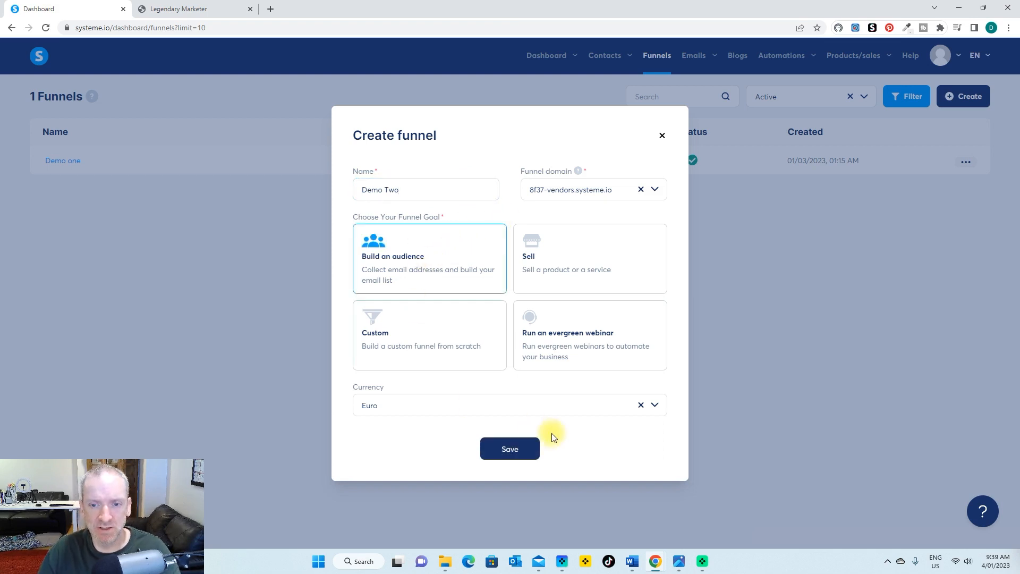
left_click(654, 406)
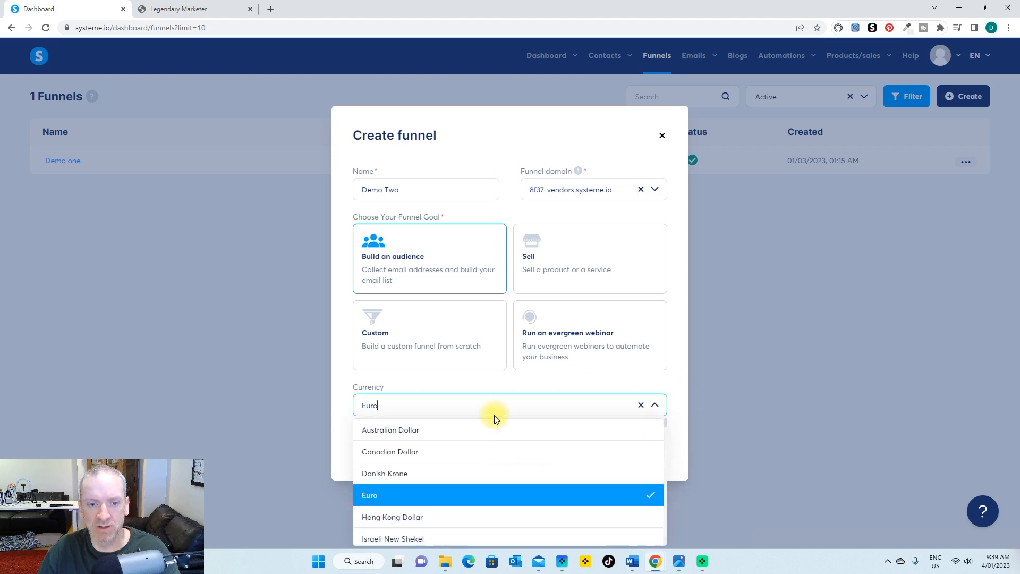
left_click(444, 428)
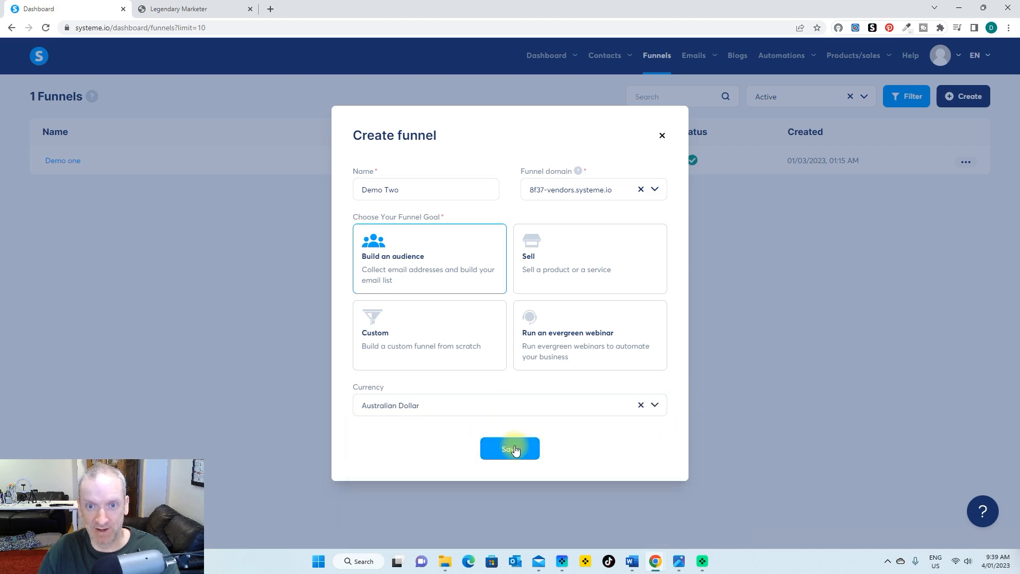
left_click(513, 448)
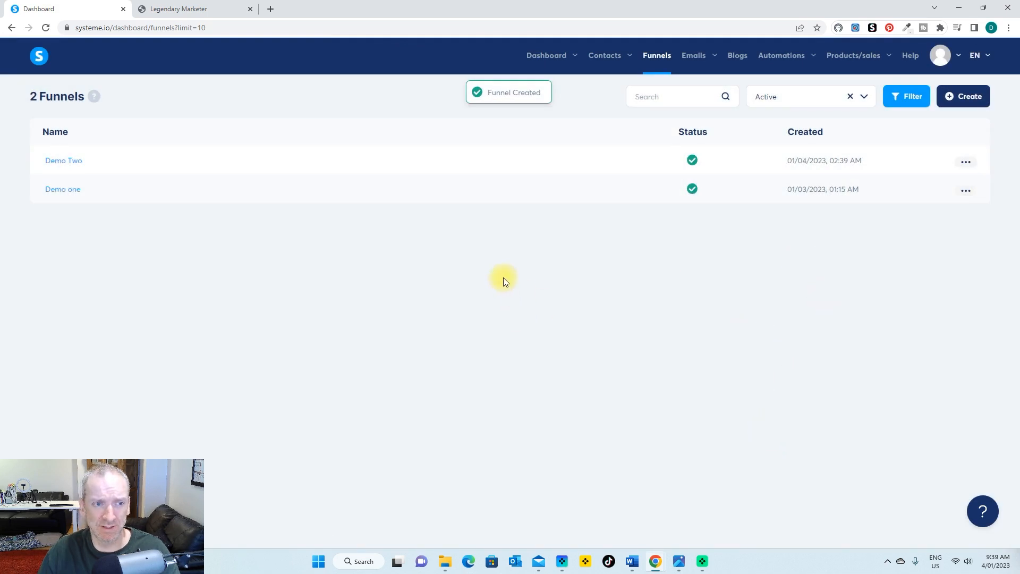
In the Demo Two funnel, choose the "The 3 step system to sell on autopilot!" squeeze page template and open it for editing.
left_click(64, 162)
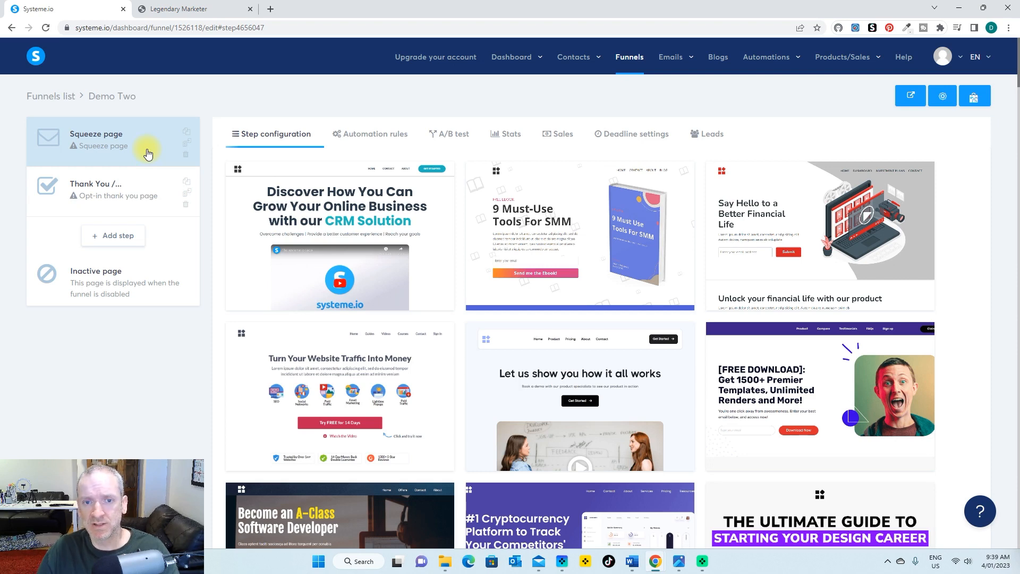
mouse_move(569, 229)
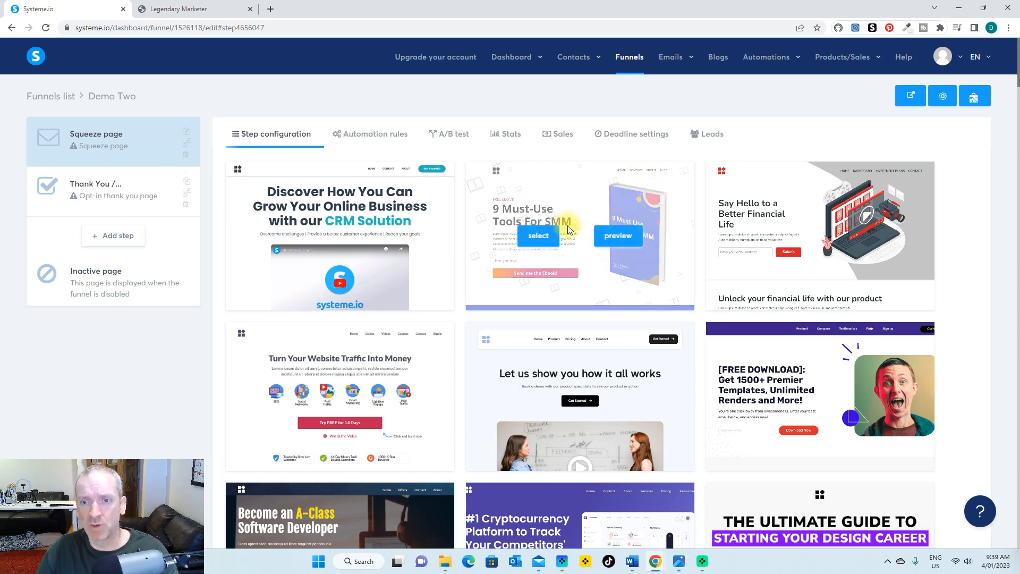
scroll(570, 226, "down", 15)
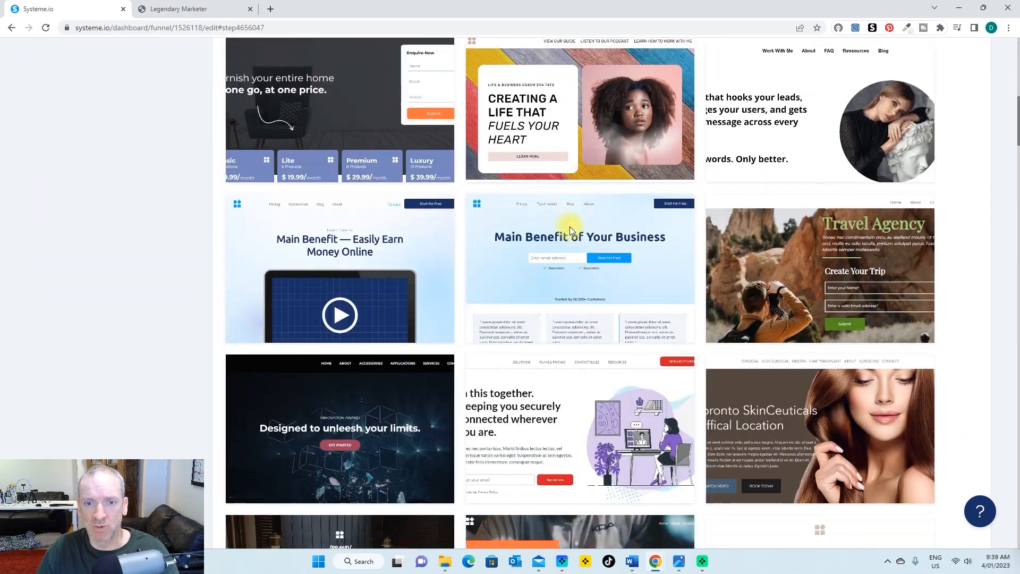
scroll(569, 230, "down", 15)
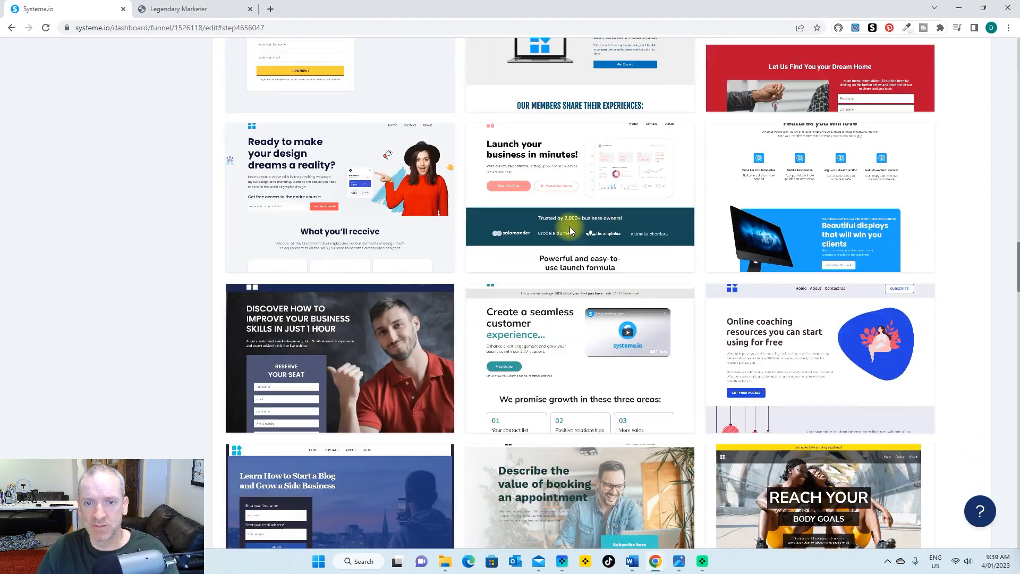
scroll(570, 226, "down", 10)
scroll(671, 235, "up", 3)
mouse_move(524, 252)
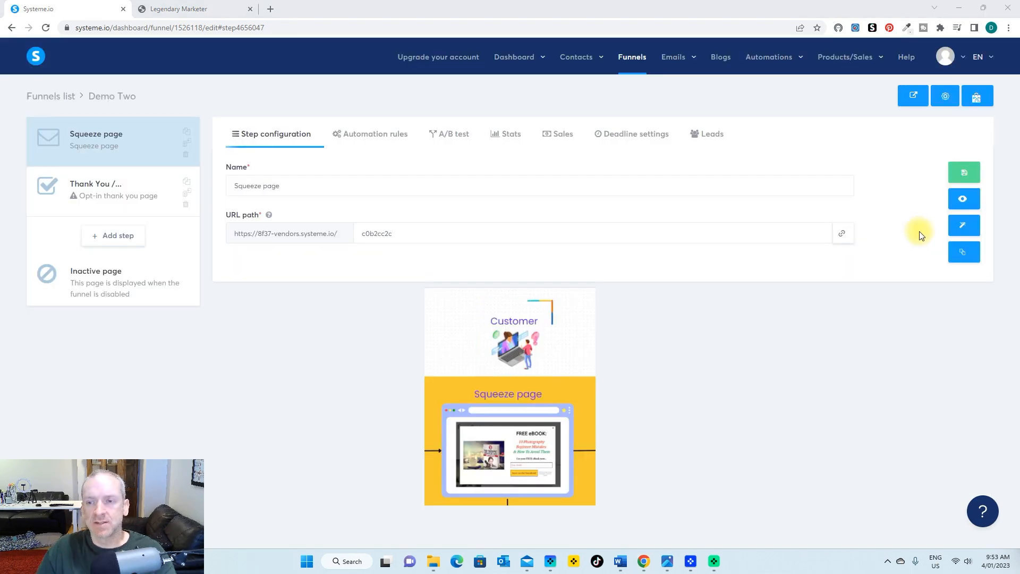
left_click(963, 228)
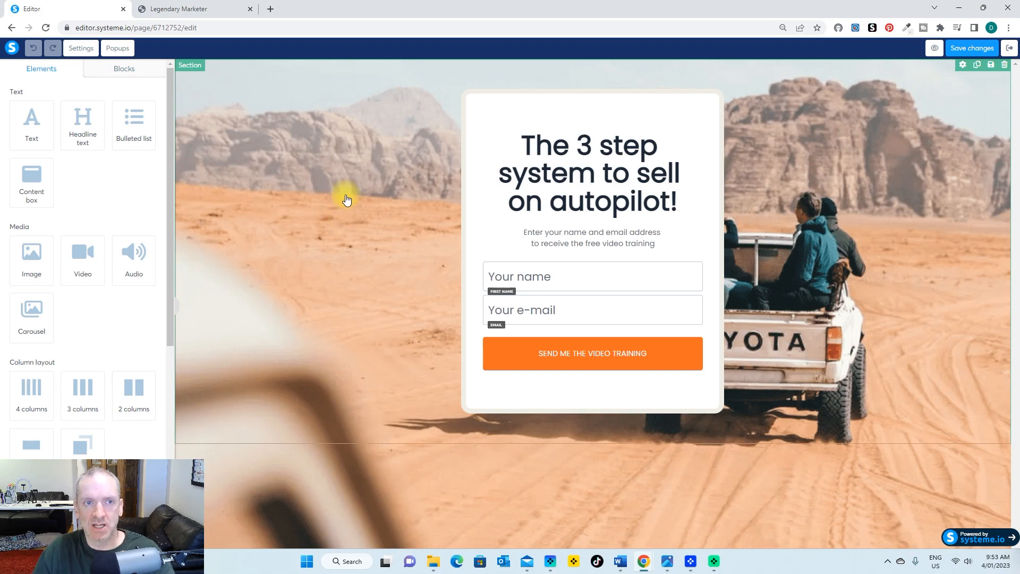
Look over the Day 1 challenge page on the Legendary Marketer site and return to the squeeze page editor.
left_click(181, 8)
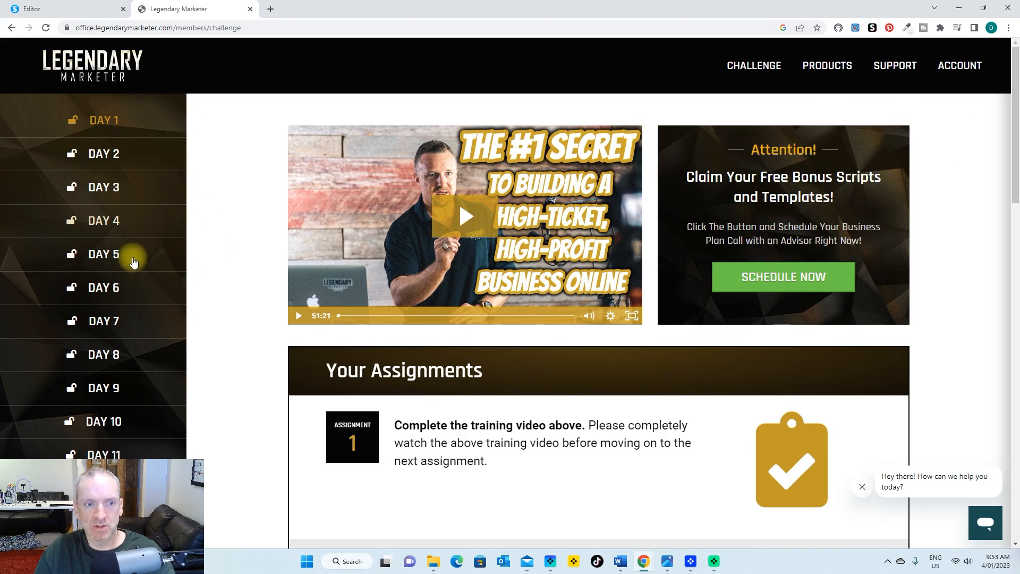
scroll(133, 260, "down", 4)
scroll(133, 263, "up", 4)
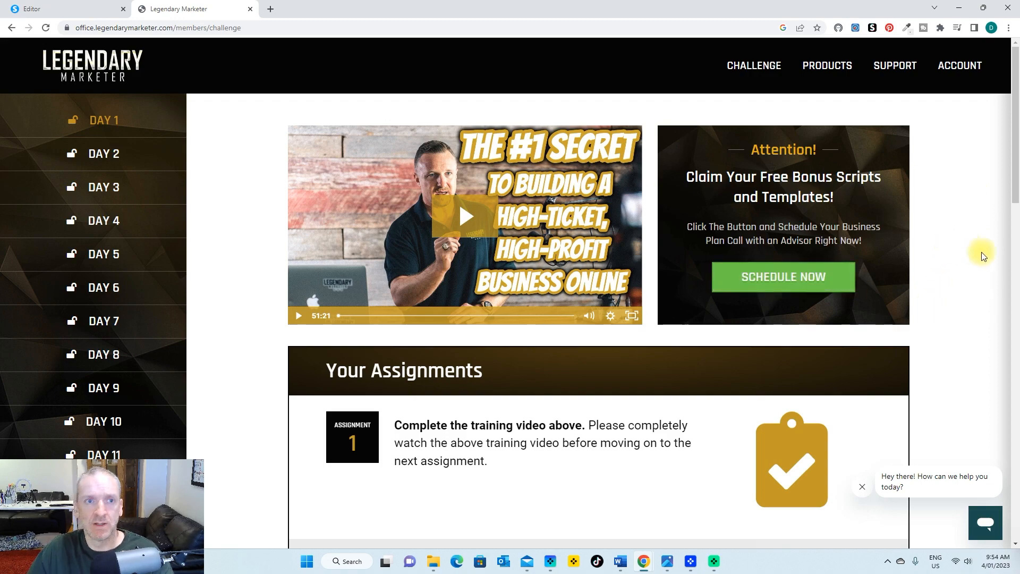
left_click(91, 12)
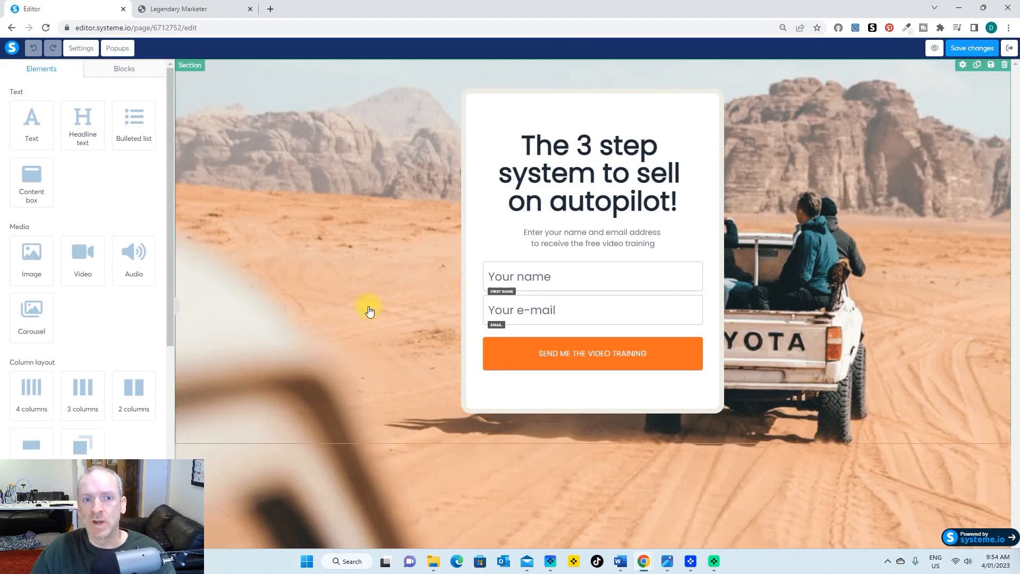
Remove the squeeze page's background image, set the background color to white, and save the changes.
left_click(82, 48)
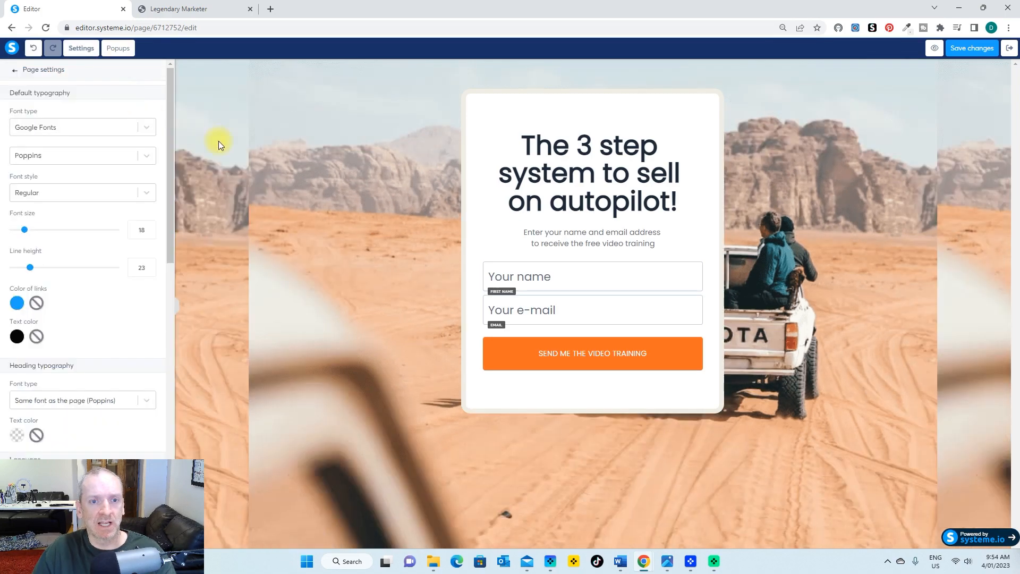
scroll(107, 275, "down", 6)
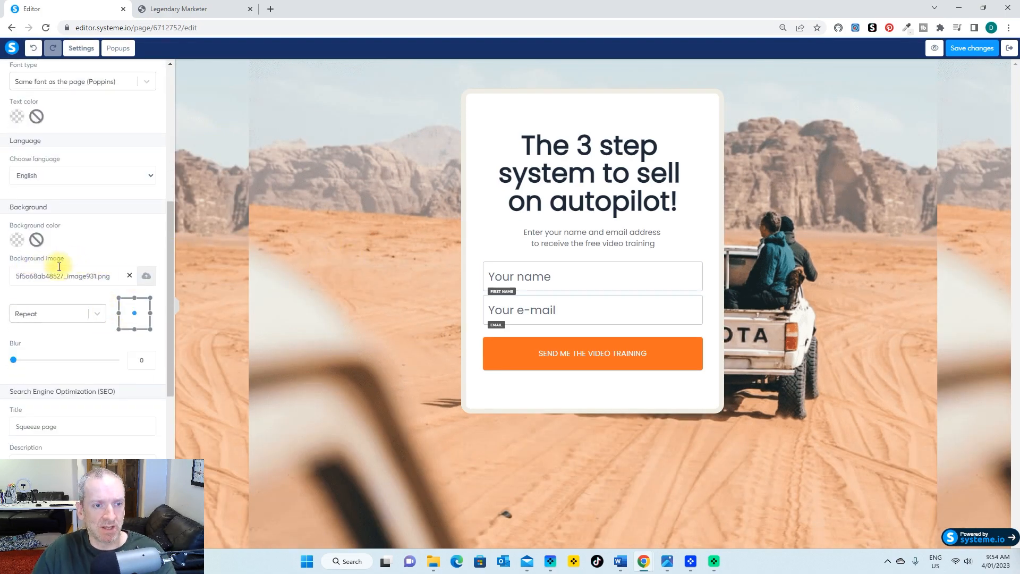
left_click(129, 276)
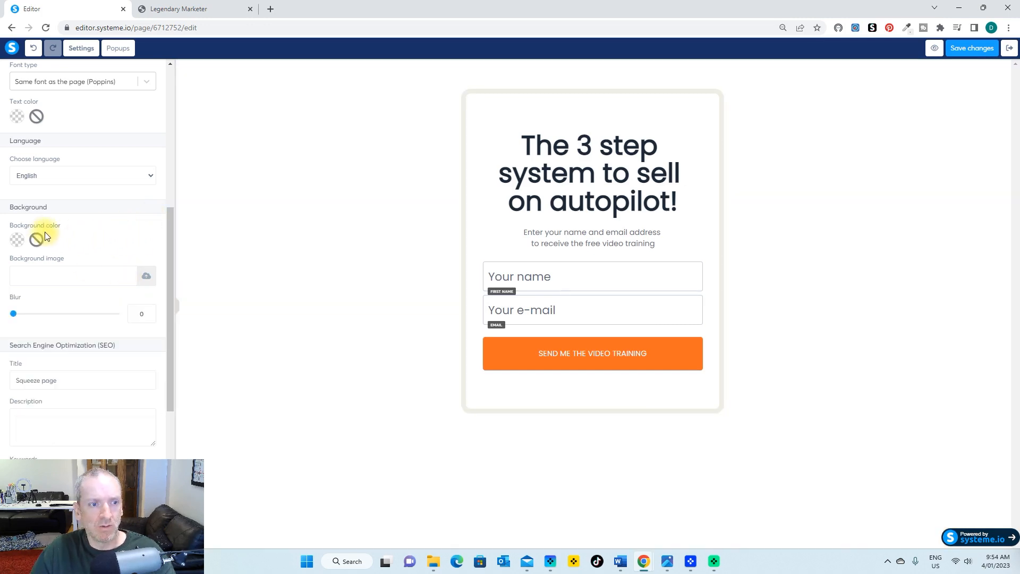
left_click(15, 242)
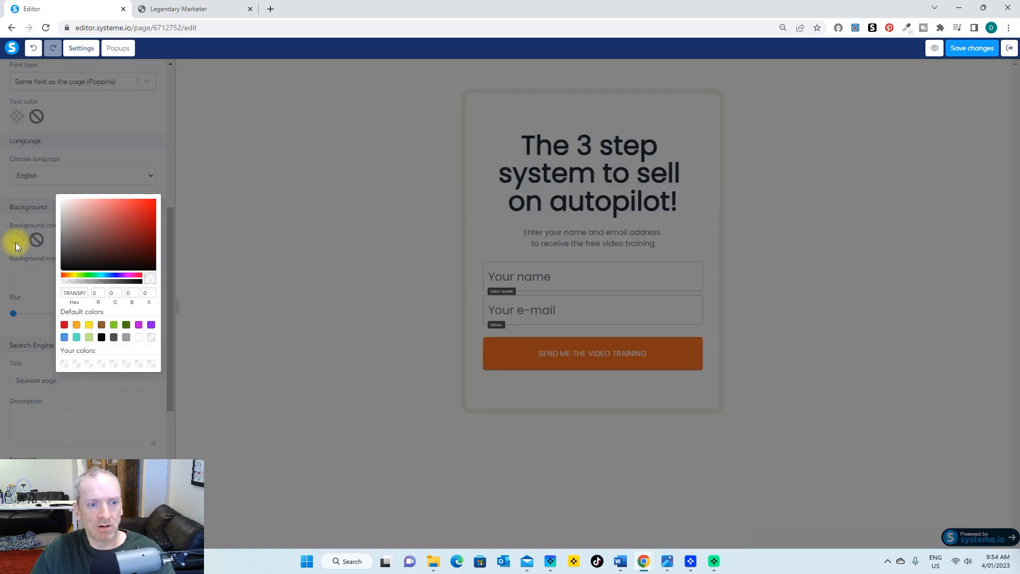
left_click(126, 369)
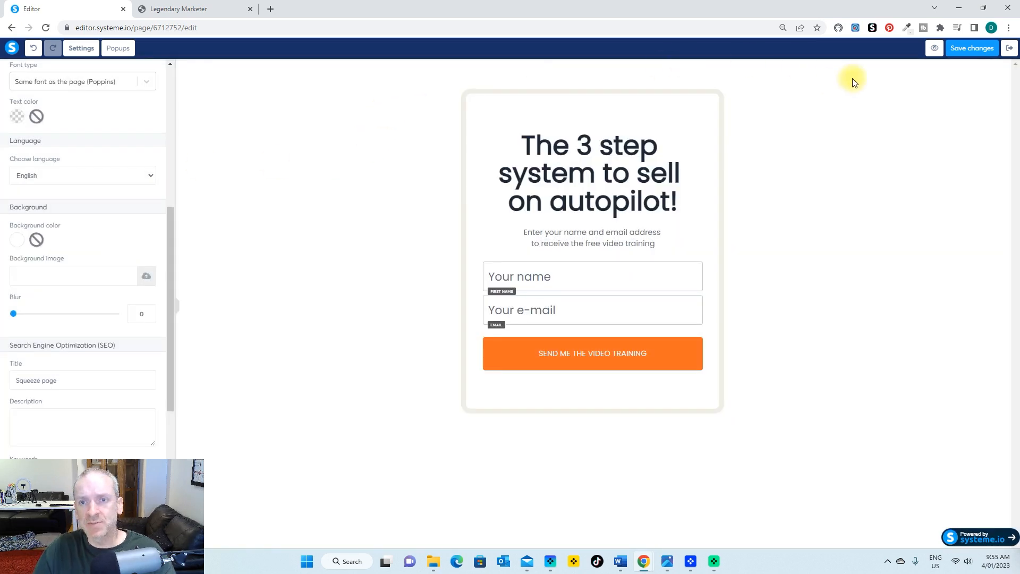
left_click(980, 50)
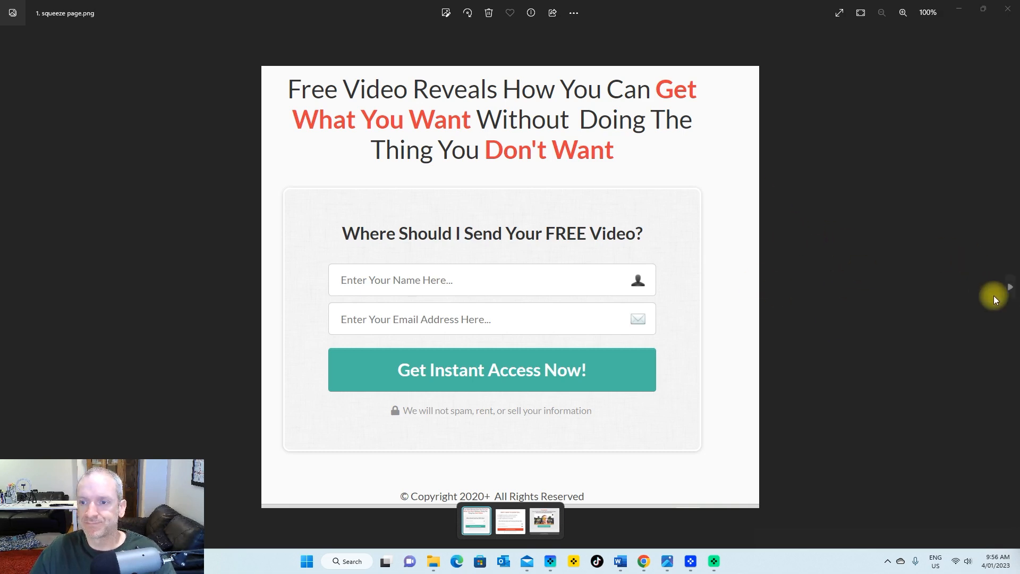
Examine the example images of the squeeze page and its exit popup in the image viewer.
left_click(1008, 288)
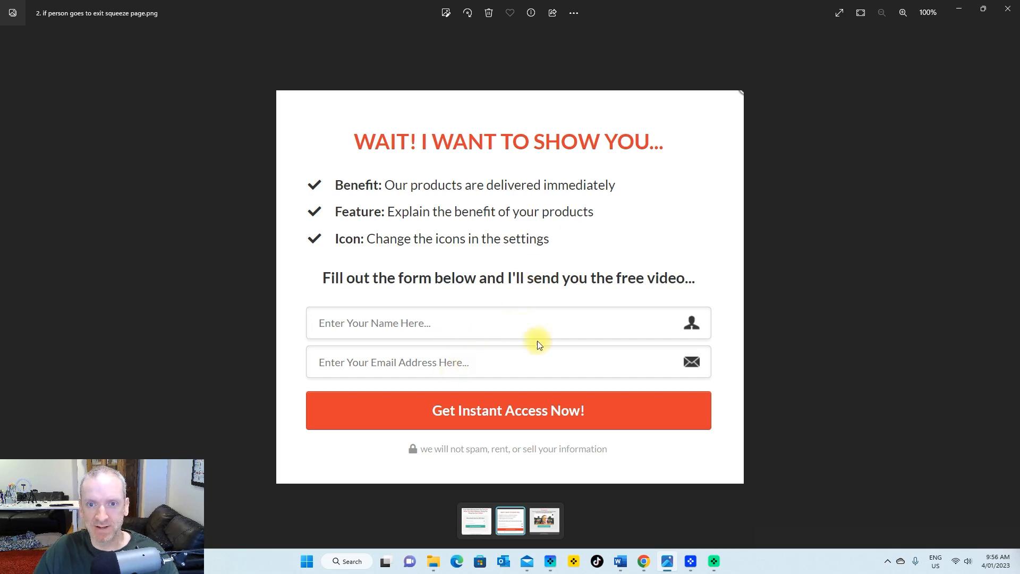
left_click(1010, 288)
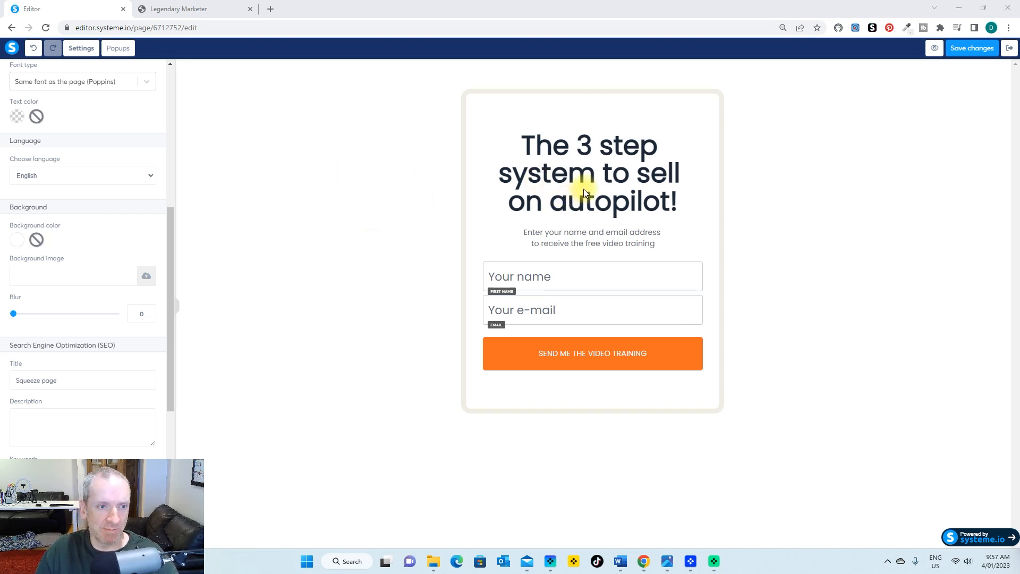
Replace the headline with "Free Video Reveals How You Can Get What You Want Without Doing The Thing You Don't Want".
scroll(109, 266, "up", 5)
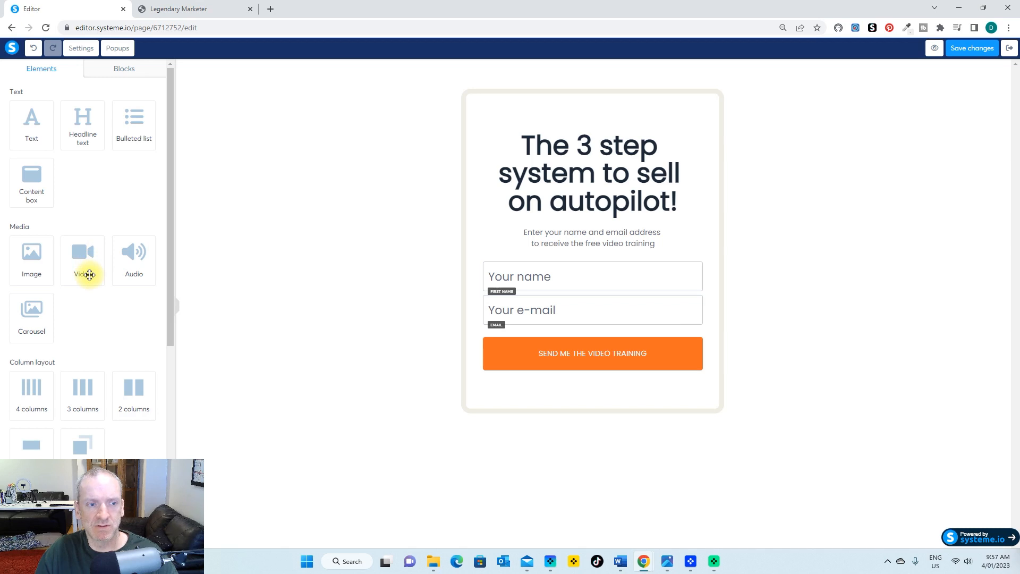
left_click(570, 189)
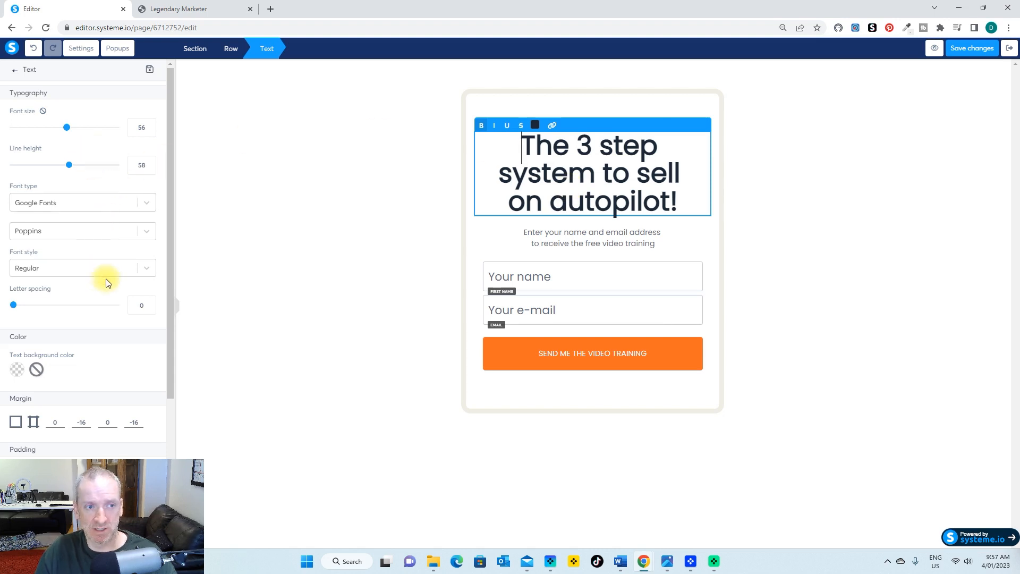
scroll(108, 282, "down", 2)
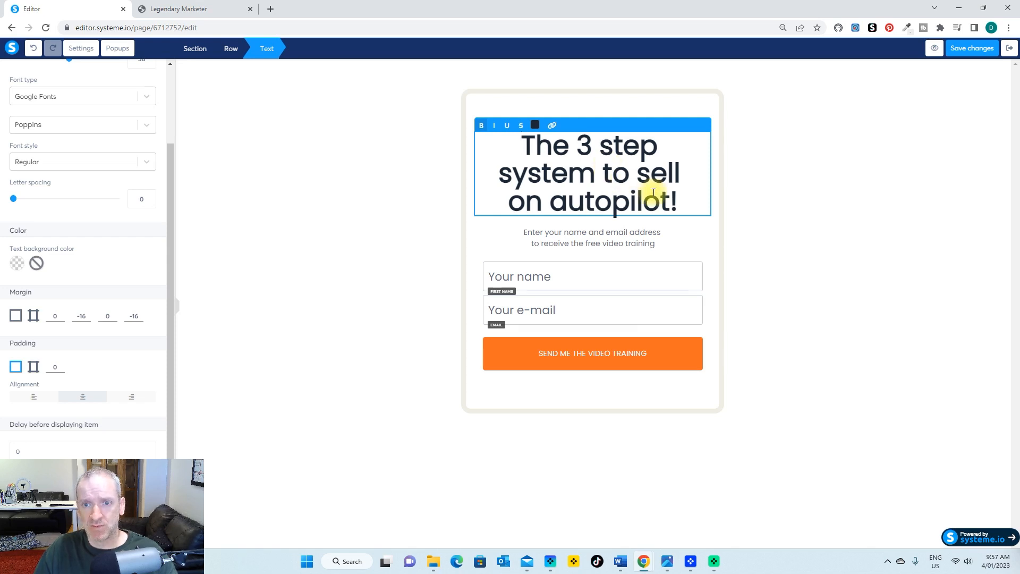
left_click_drag(678, 201, 523, 142)
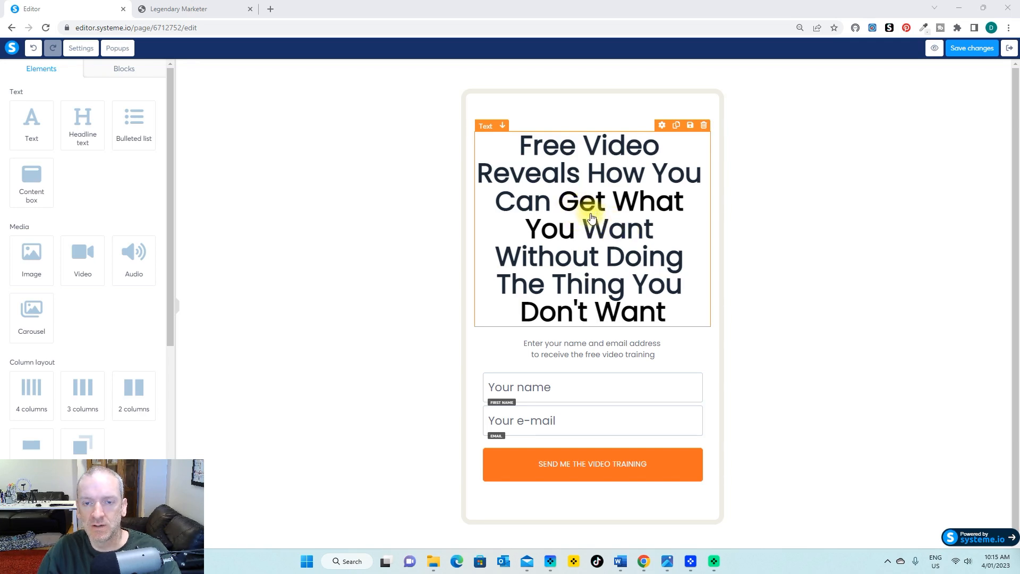
Color the words "Get What You Want" in the headline red.
left_click(627, 229)
left_click(657, 228)
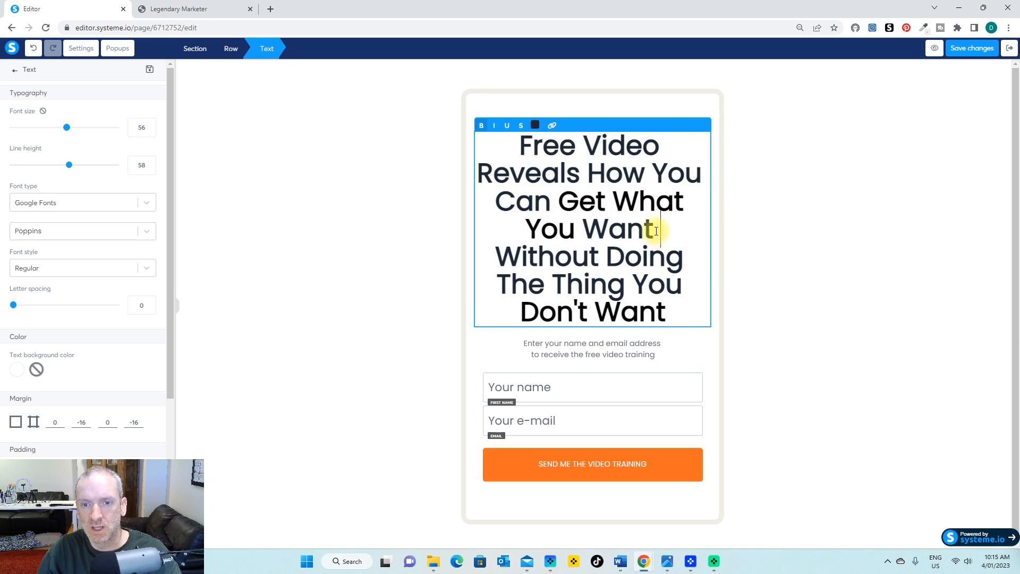
left_click_drag(654, 229, 556, 205)
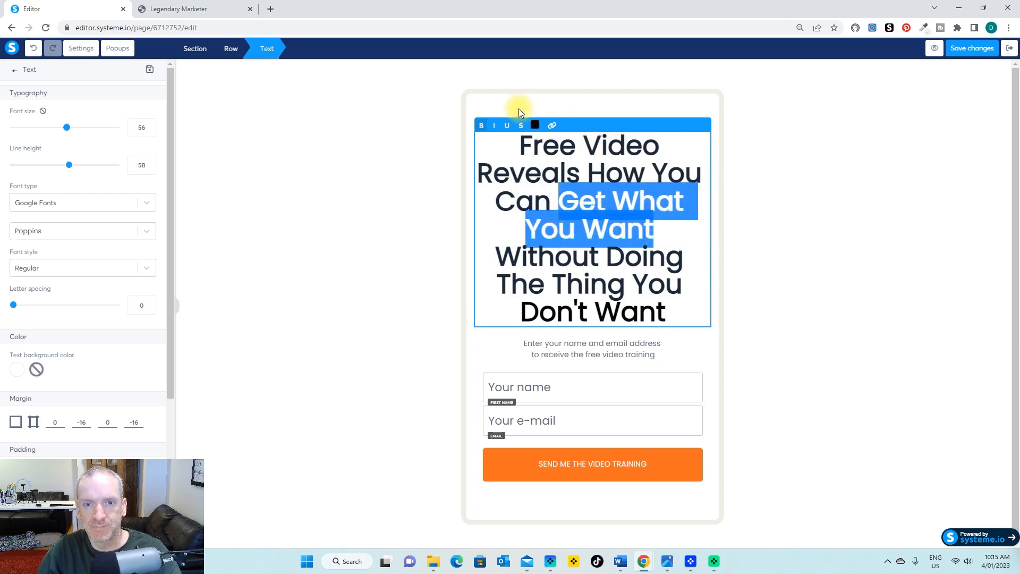
left_click(535, 125)
left_click(539, 259)
left_click(685, 259)
Color the words "Don't Want" at the end of the headline red.
left_click(526, 310)
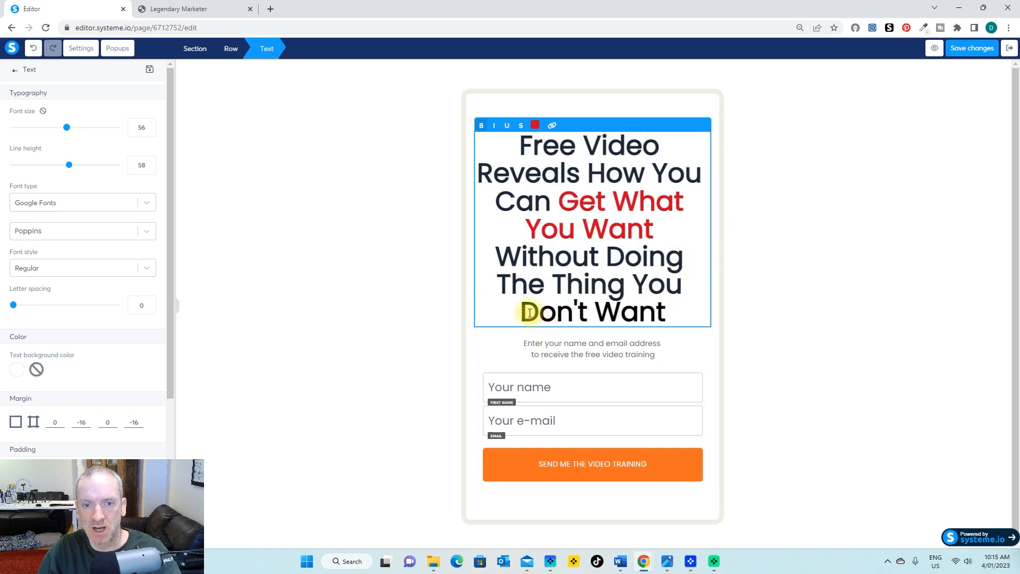
left_click_drag(526, 309, 666, 312)
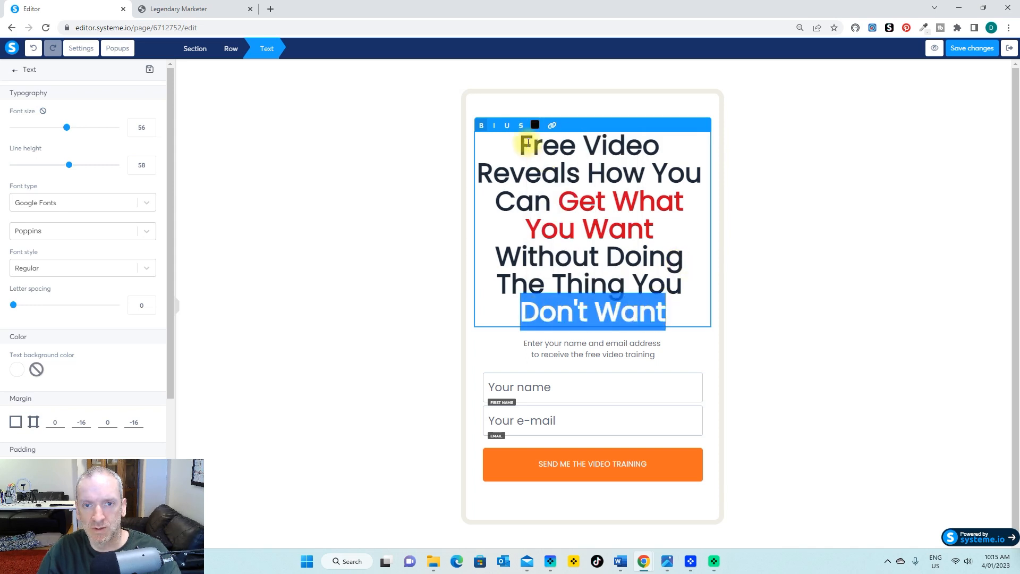
left_click(535, 125)
left_click(539, 259)
left_click(805, 275)
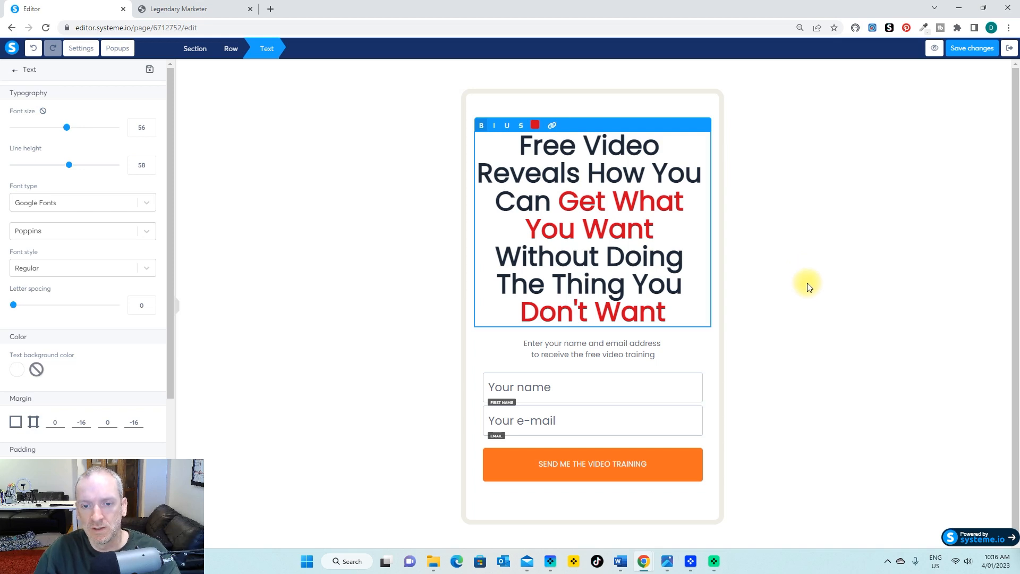
Replace the text above the form fields with "Where should I send the free Video?".
triple_click(658, 351)
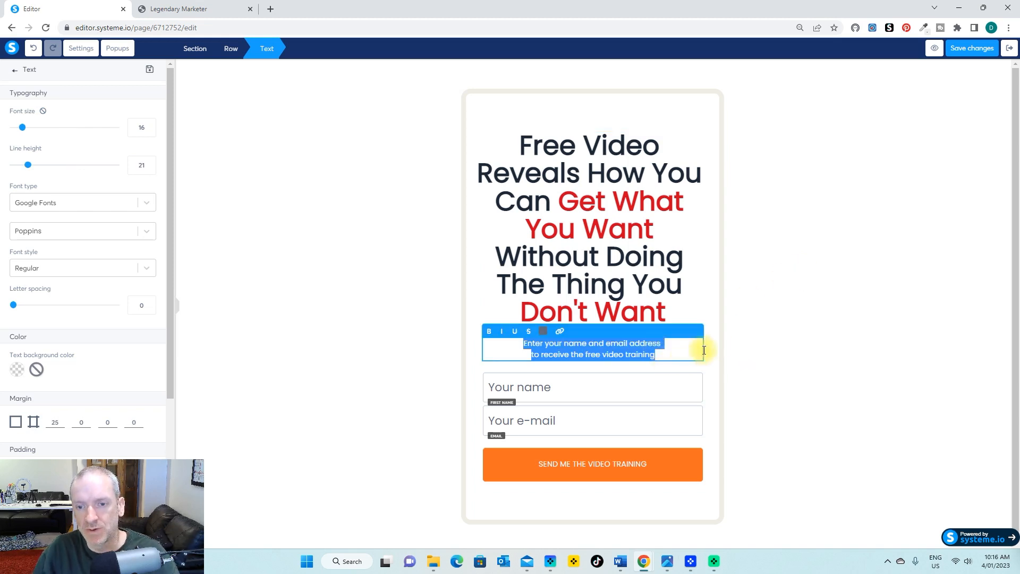
left_click(707, 306)
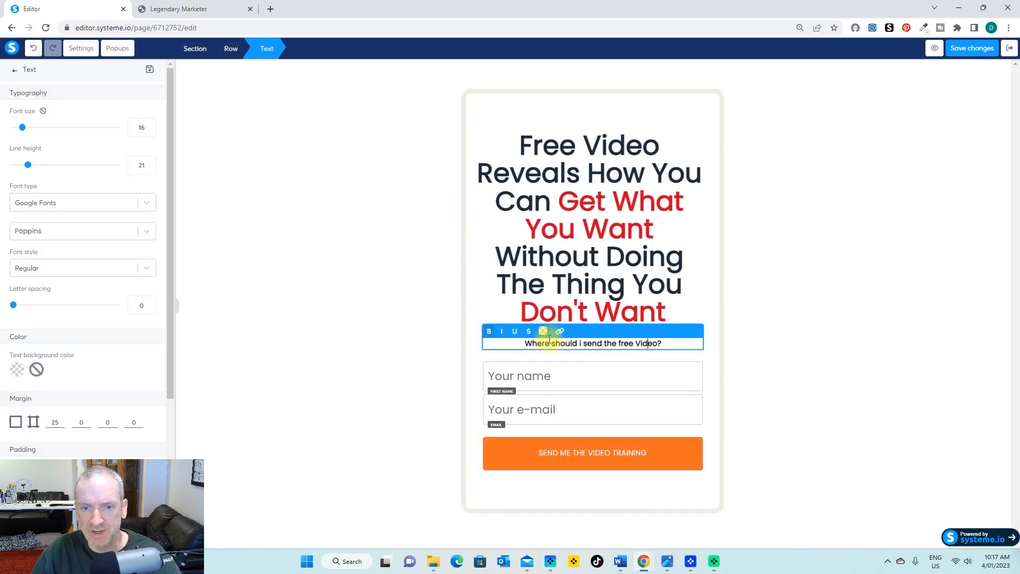
Color the line "Where should i send the free Video?" above the form fields black.
left_click_drag(528, 343, 665, 344)
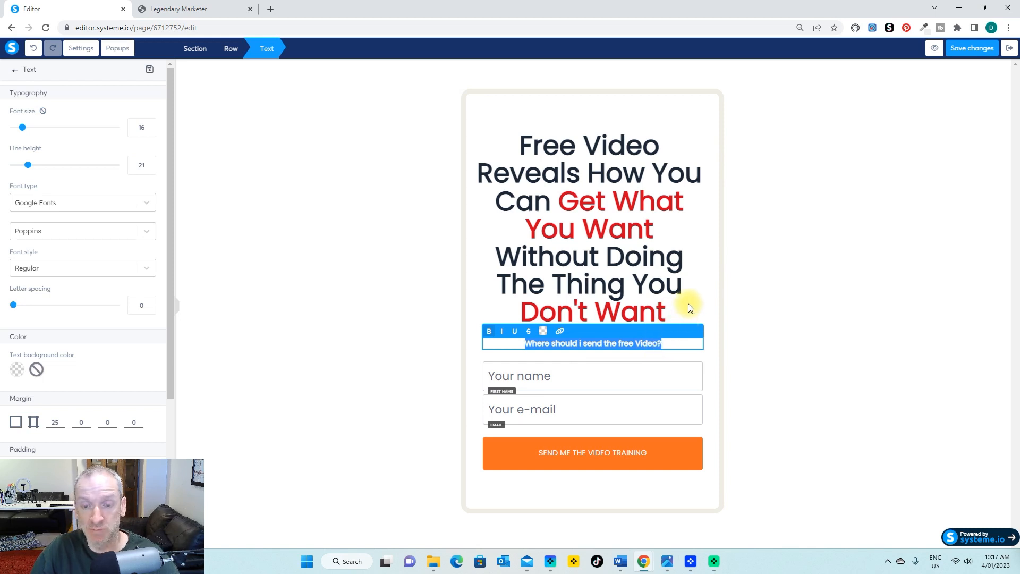
left_click(543, 330)
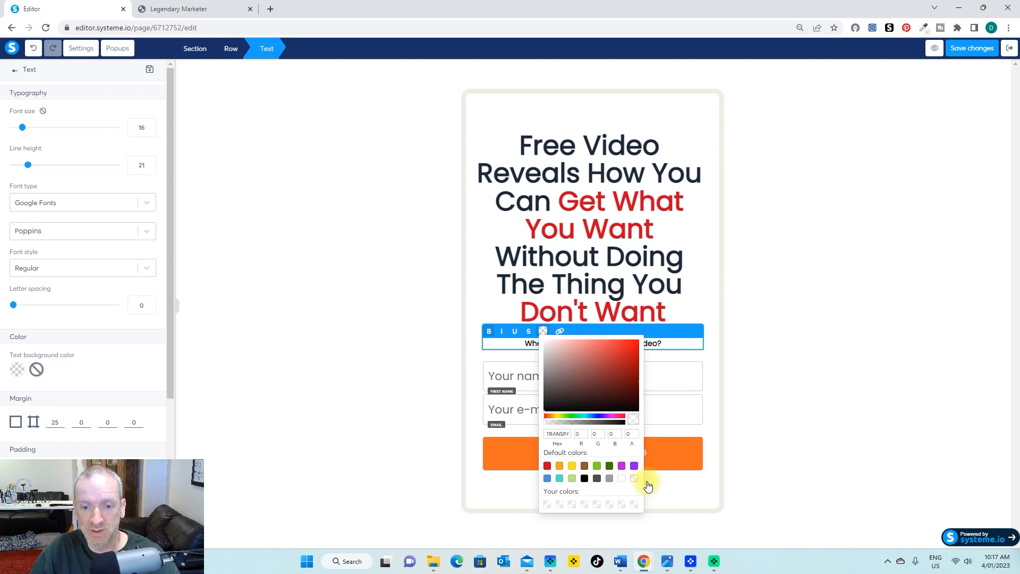
left_click(584, 478)
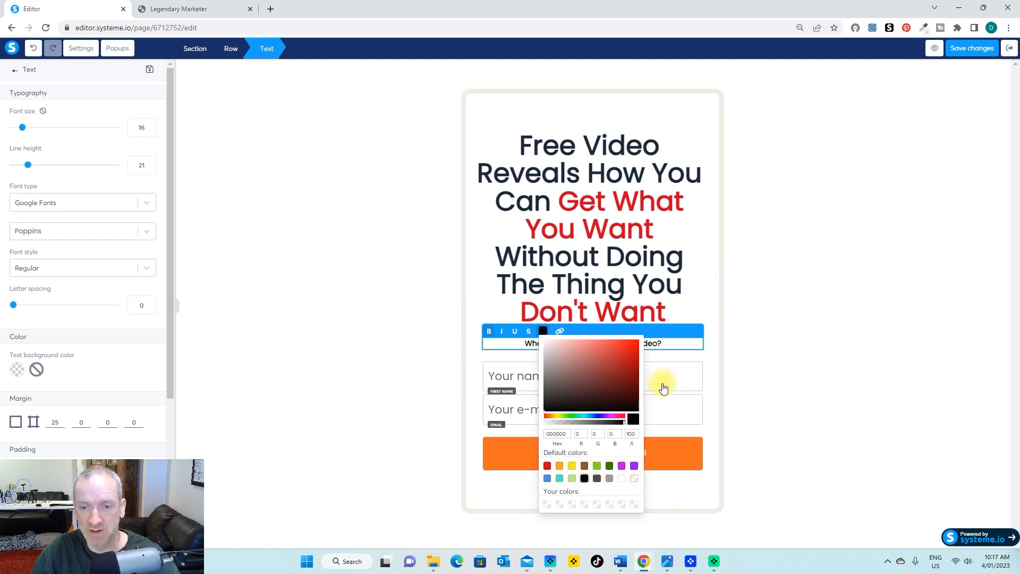
left_click(678, 342)
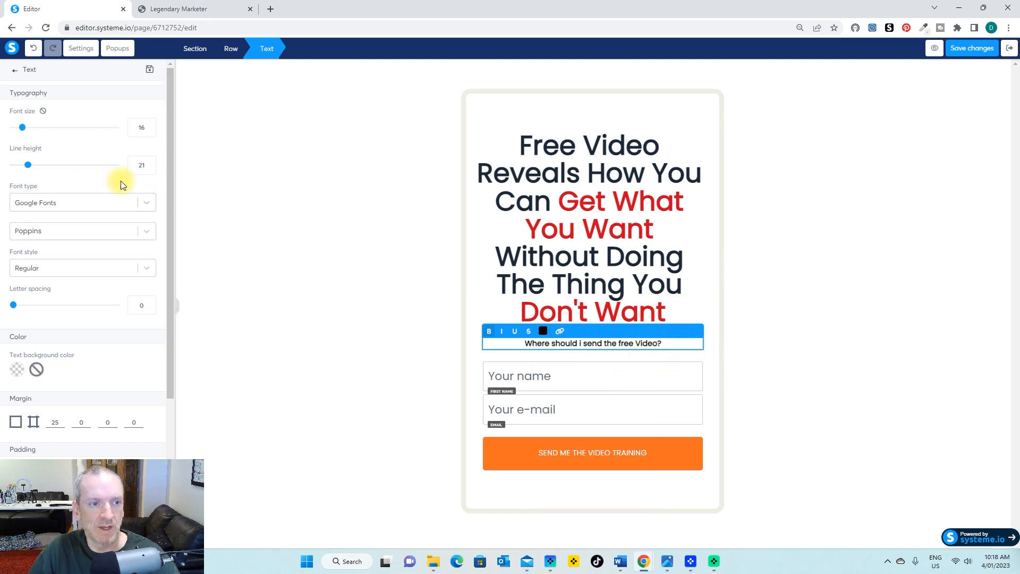
Set the font size of the line above the form fields to 20.
left_click(150, 125)
left_click(149, 125)
left_click(149, 125)
left_click(149, 125)
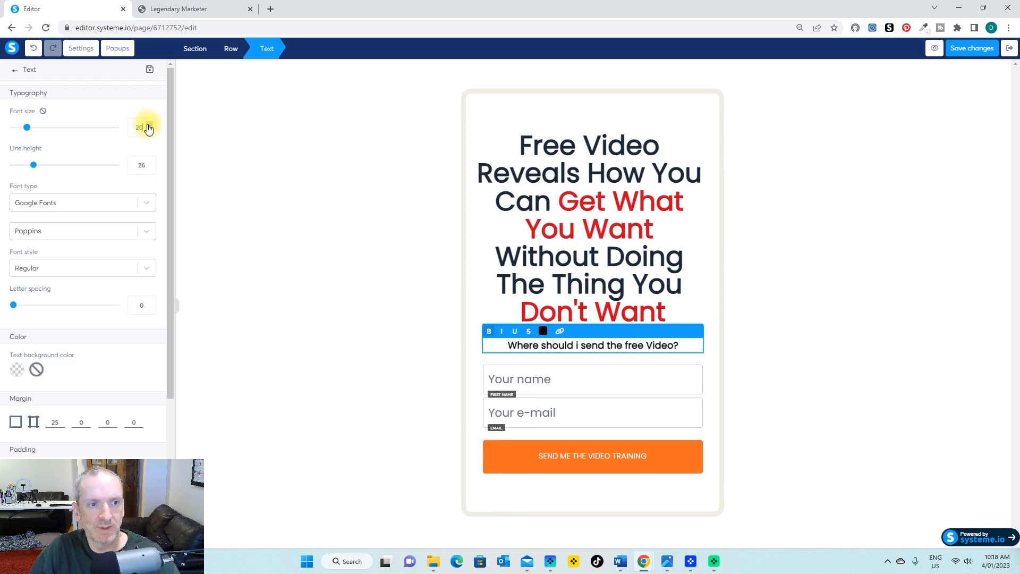
left_click(311, 282)
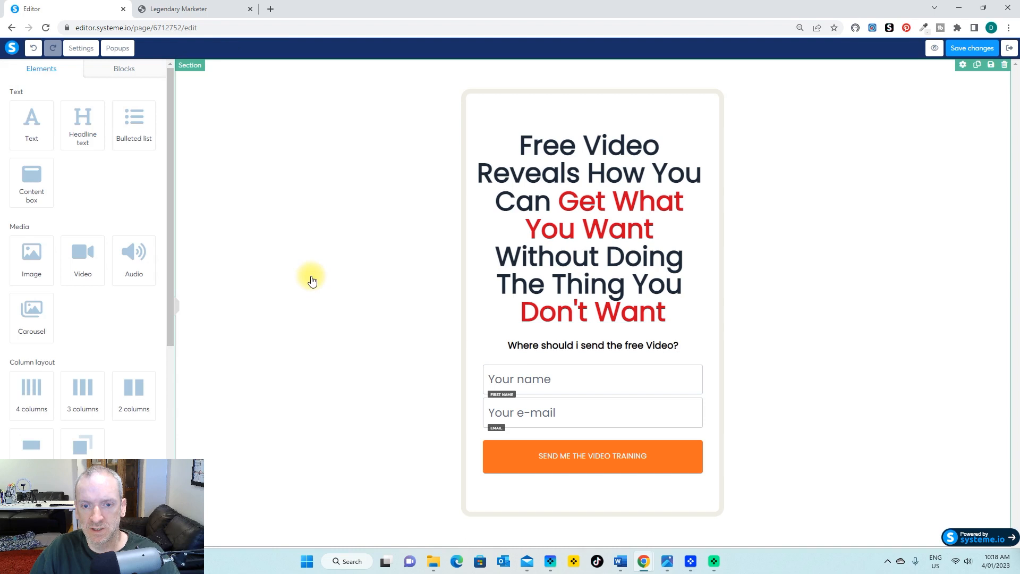
Change the name field's placeholder to "Your First name".
left_click(563, 385)
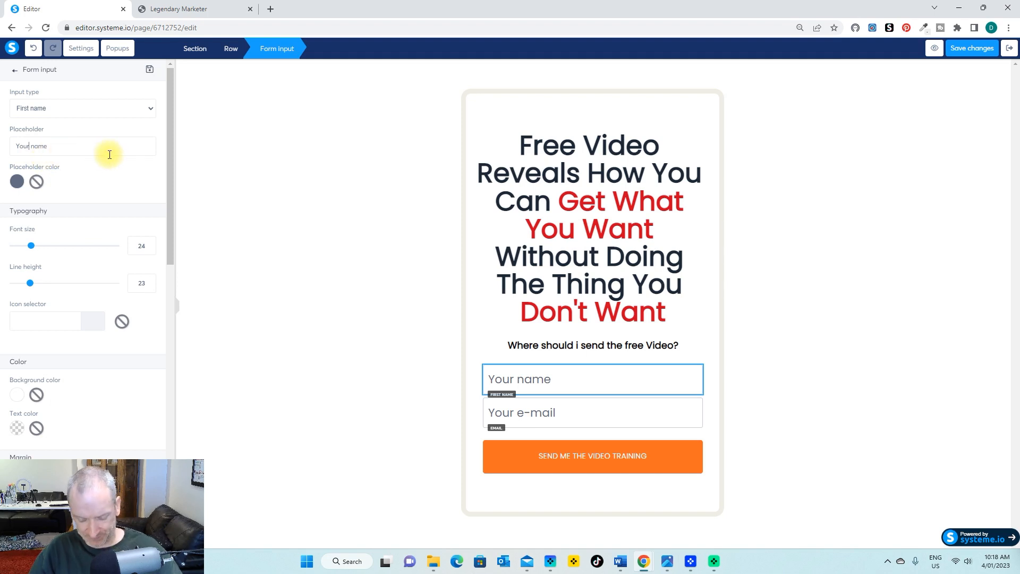
type("First")
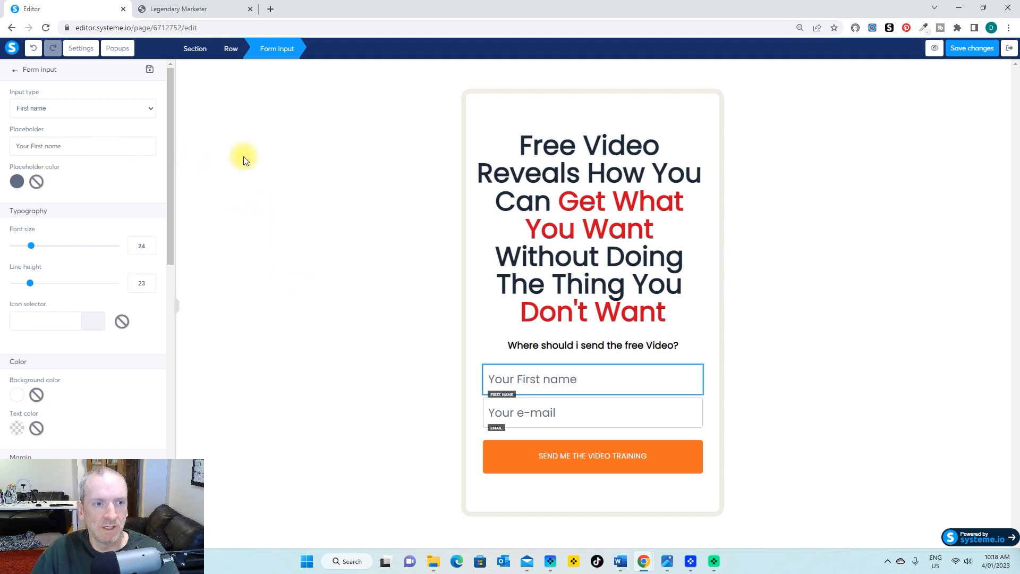
Review the available input types for the e-mail field, keeping Email selected, and return to the first name field.
left_click(568, 418)
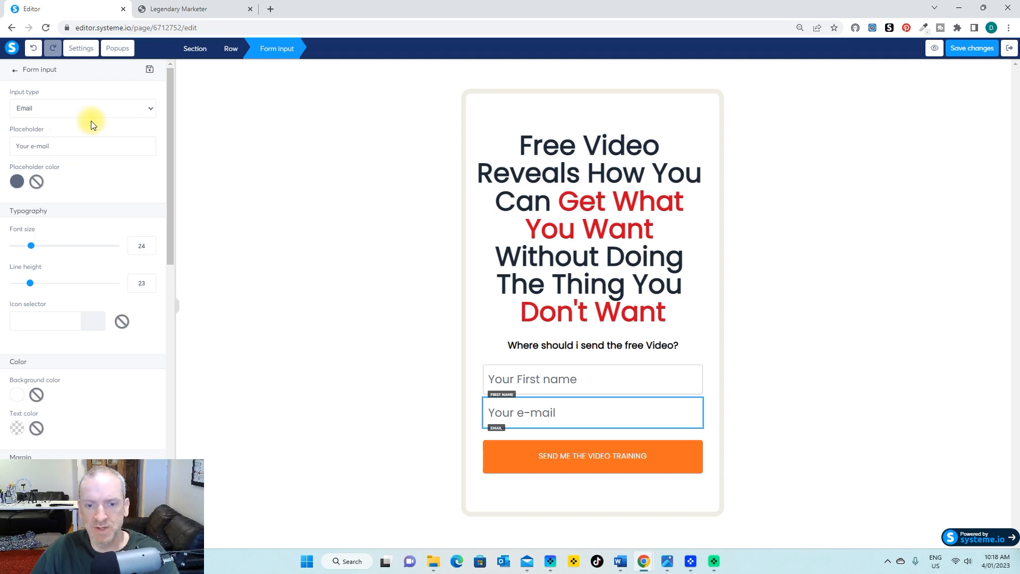
left_click(152, 109)
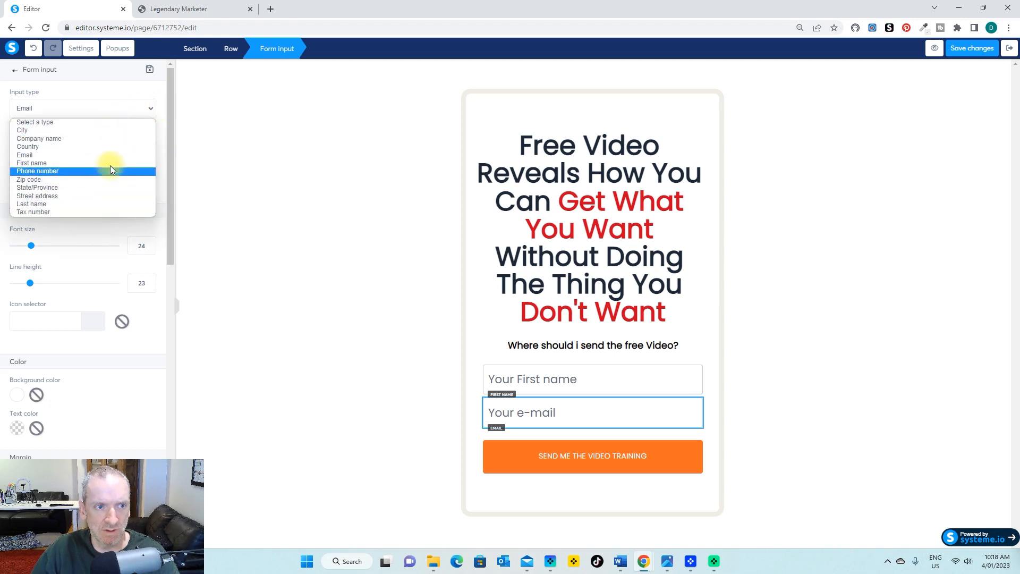
left_click(109, 155)
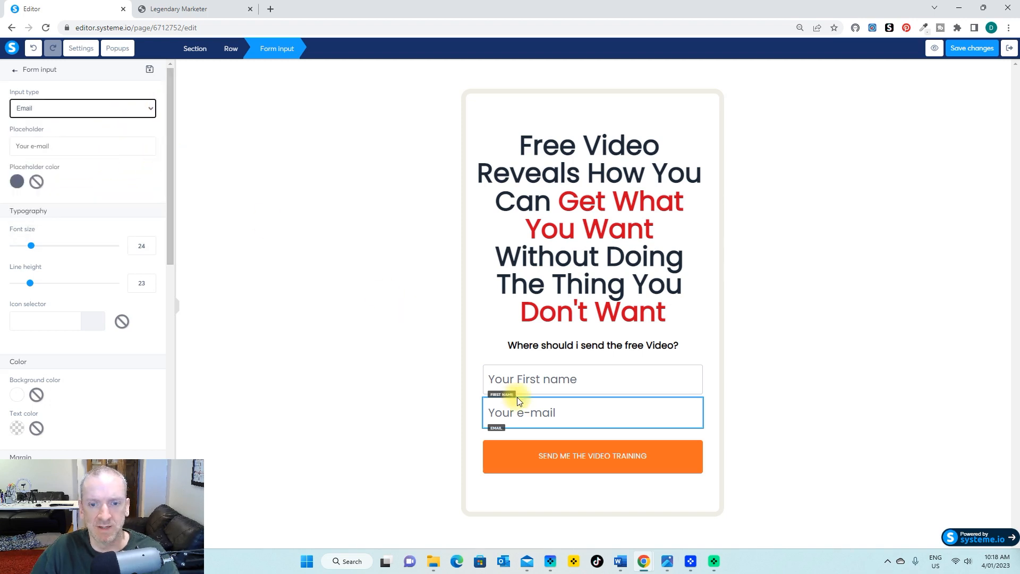
left_click(615, 380)
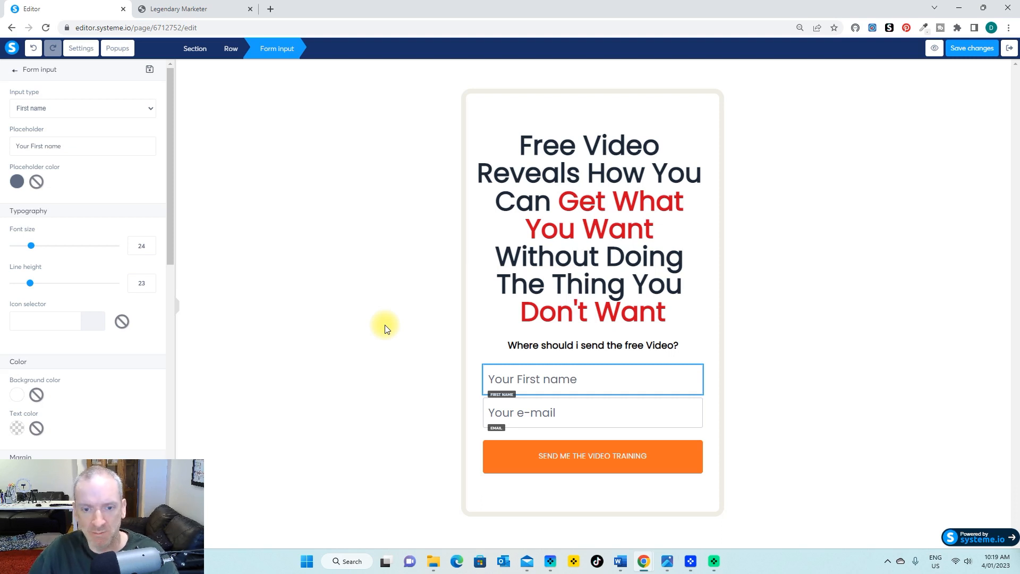
Set the opt-in button's background color to the green 53e519 copied from the color picker extension's history.
left_click(515, 461)
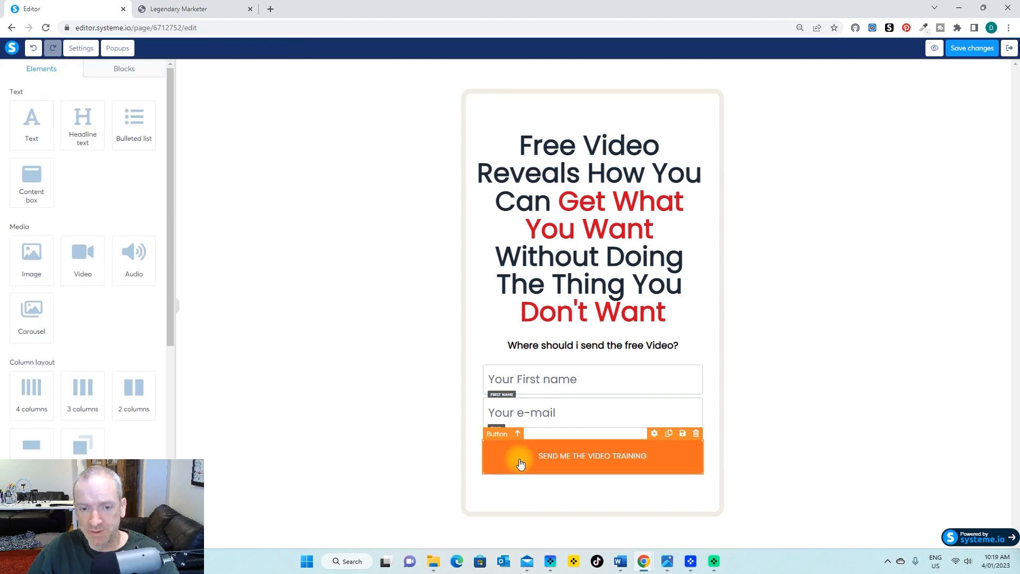
left_click(520, 464)
scroll(109, 248, "down", 2)
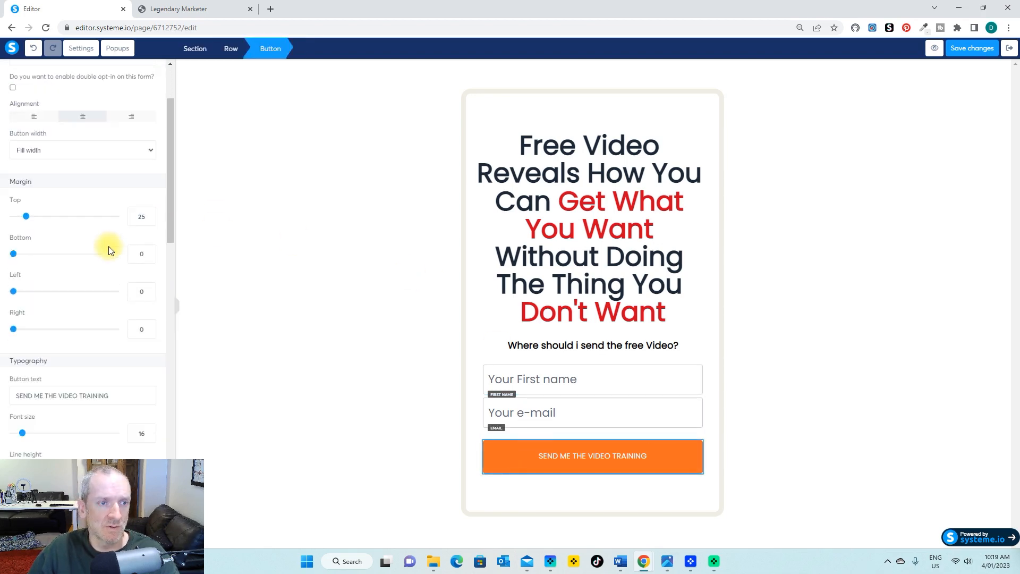
scroll(109, 248, "down", 10)
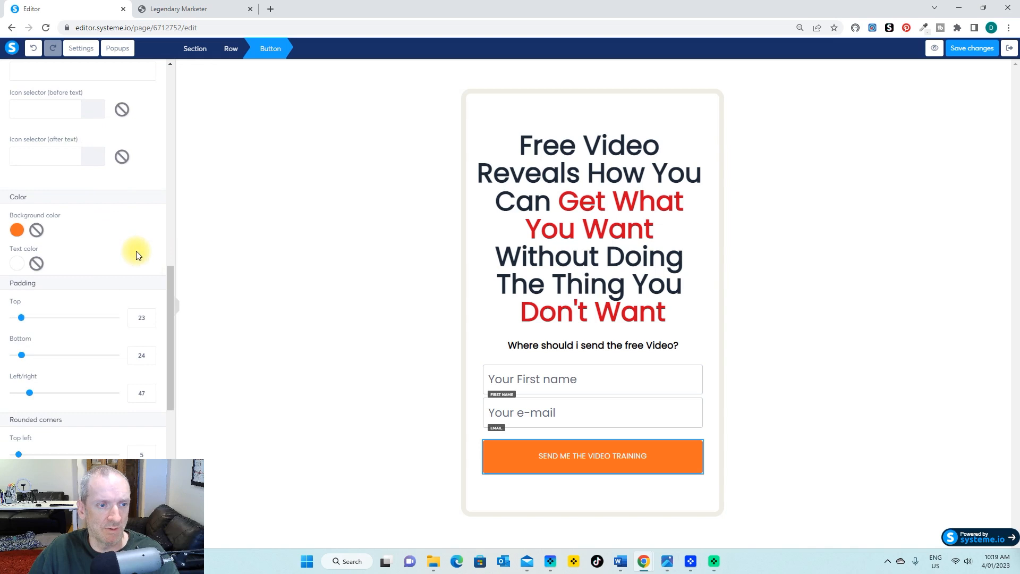
left_click(17, 230)
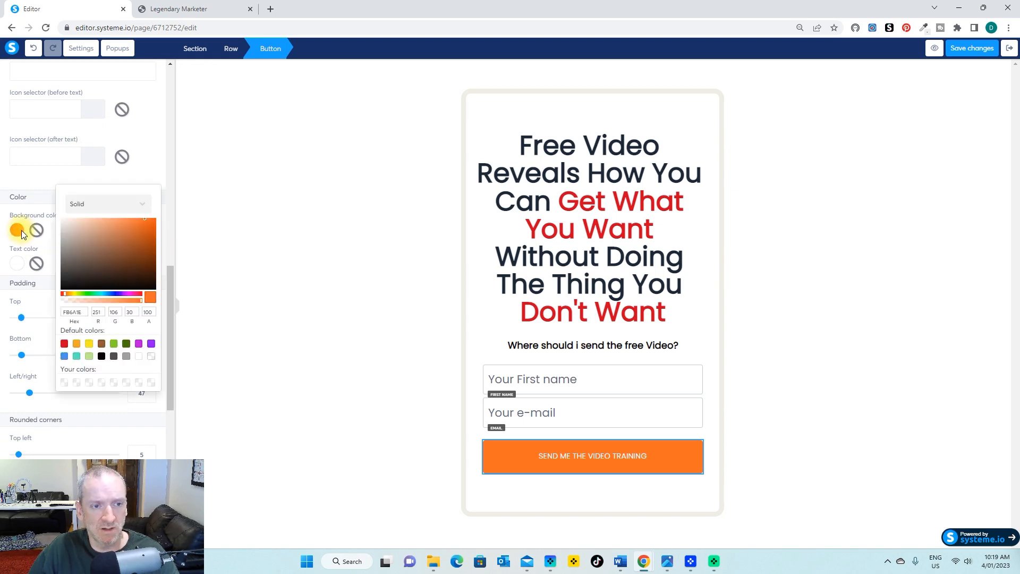
left_click(923, 30)
left_click(871, 127)
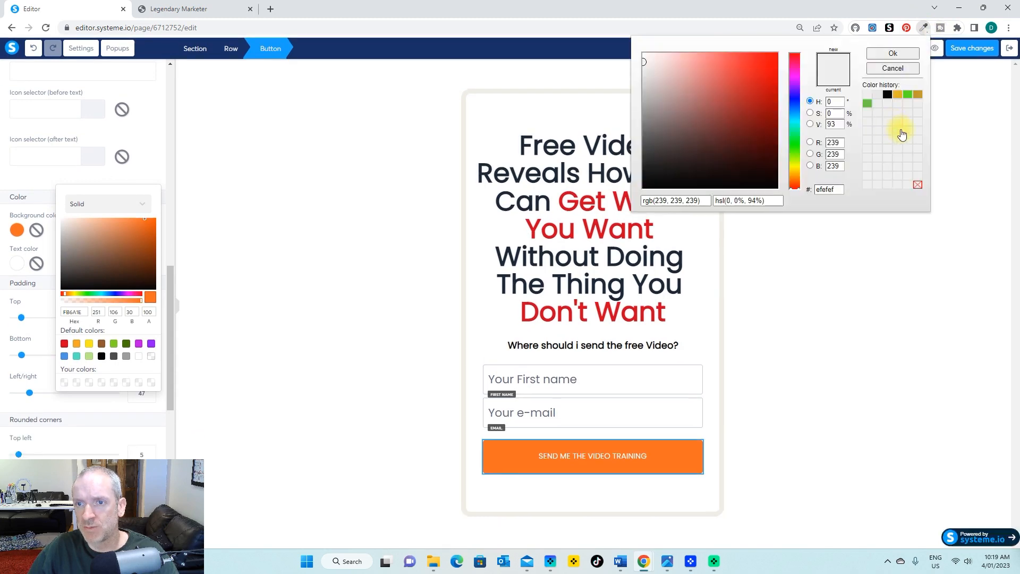
left_click(908, 94)
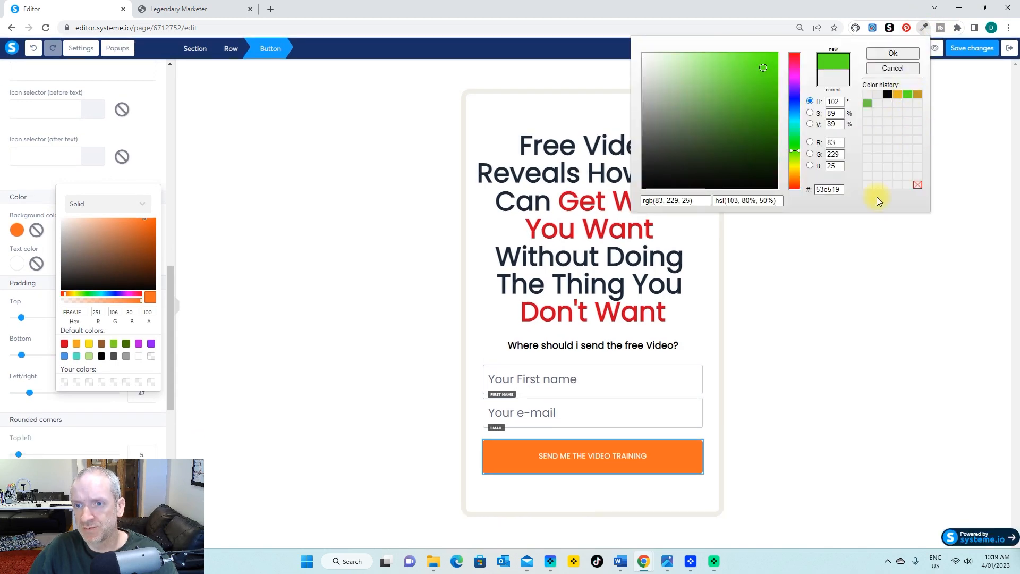
double_click(832, 190)
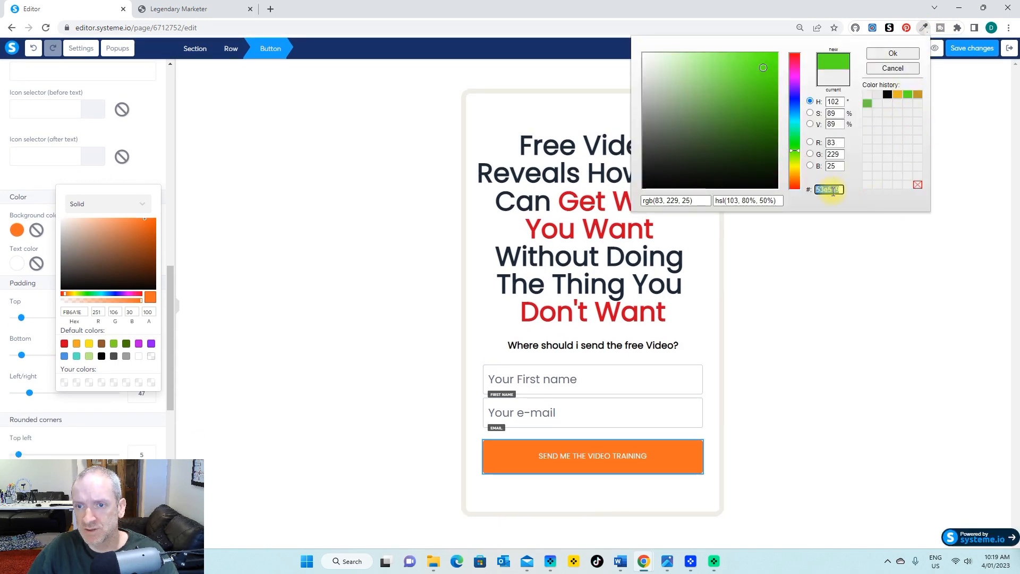
right_click(833, 189)
left_click(872, 264)
double_click(74, 312)
key("ctrl+v")
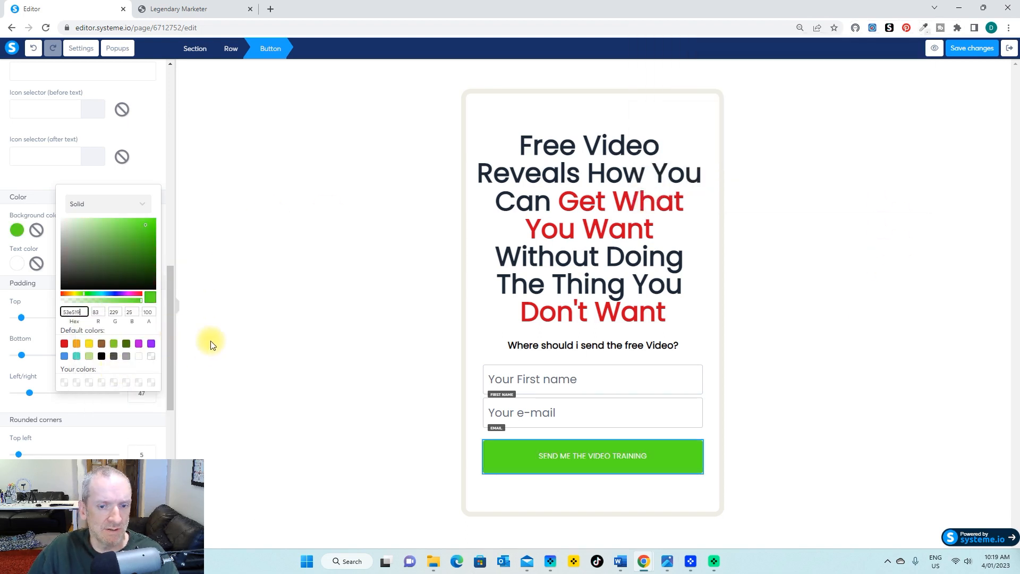
left_click(355, 428)
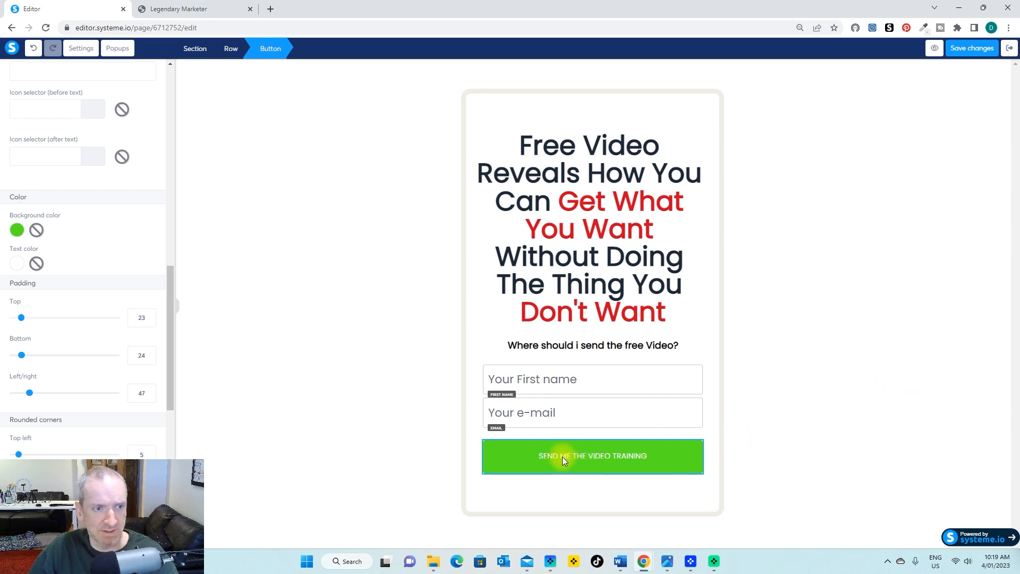
Set the font size of the opt-in button's text to 24.
left_click(511, 454)
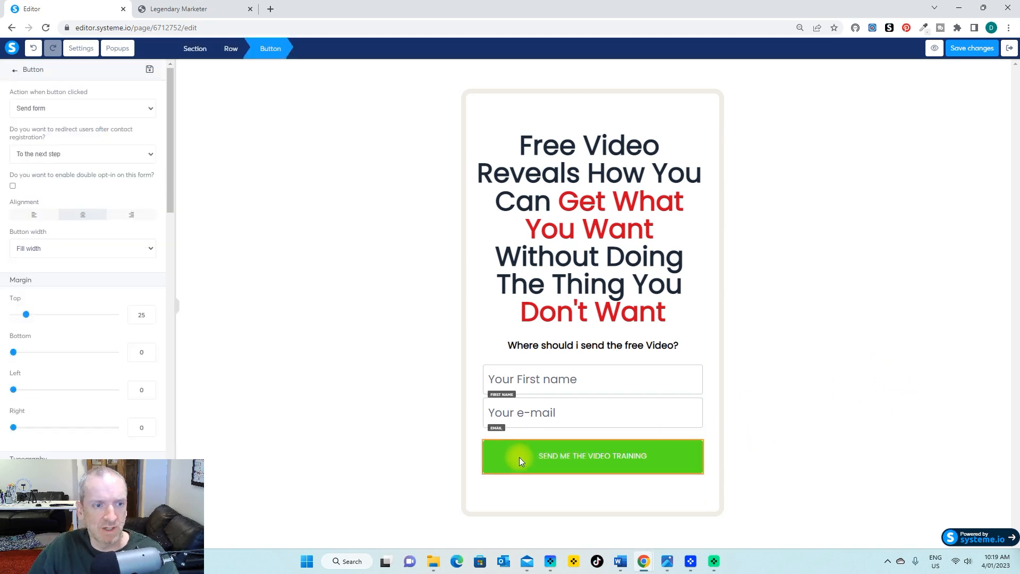
scroll(87, 266, "down", 5)
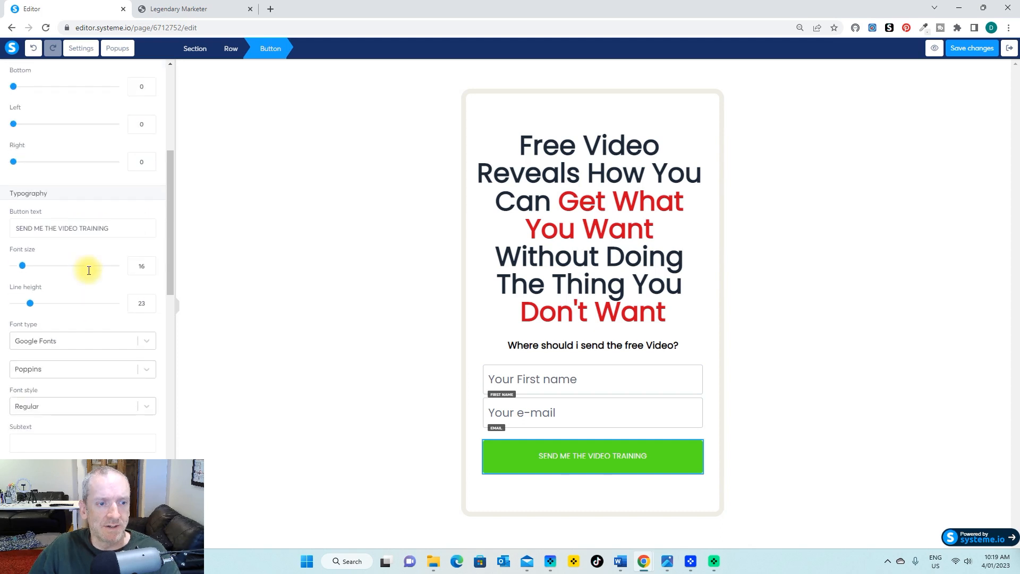
scroll(93, 191, "down", 1)
left_click(152, 211)
left_click(151, 211)
left_click(152, 210)
left_click(151, 211)
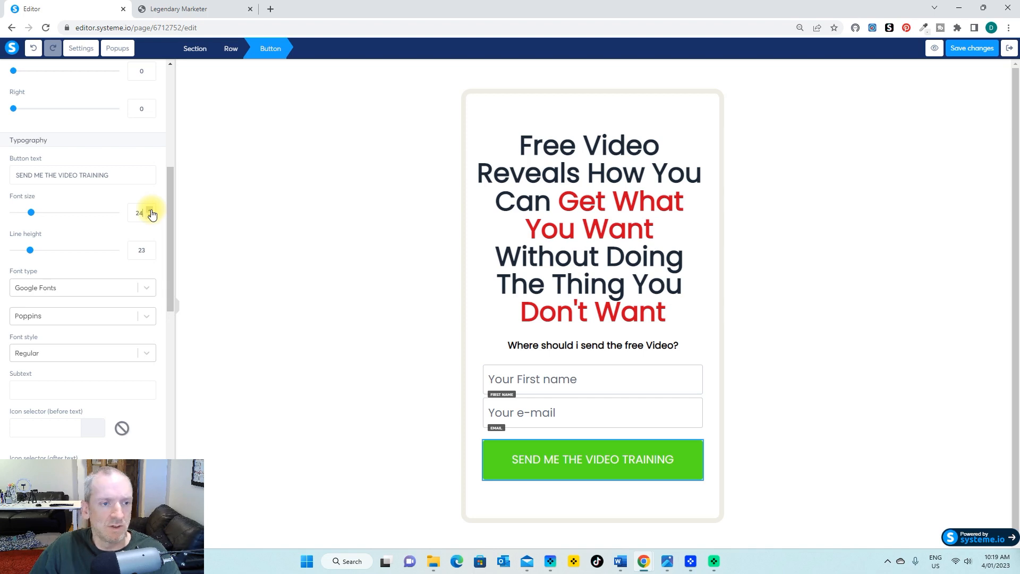
Set the opt-in button's font style to Bold 700.
scroll(151, 255, "down", 1)
left_click(147, 300)
scroll(127, 384, "down", 3)
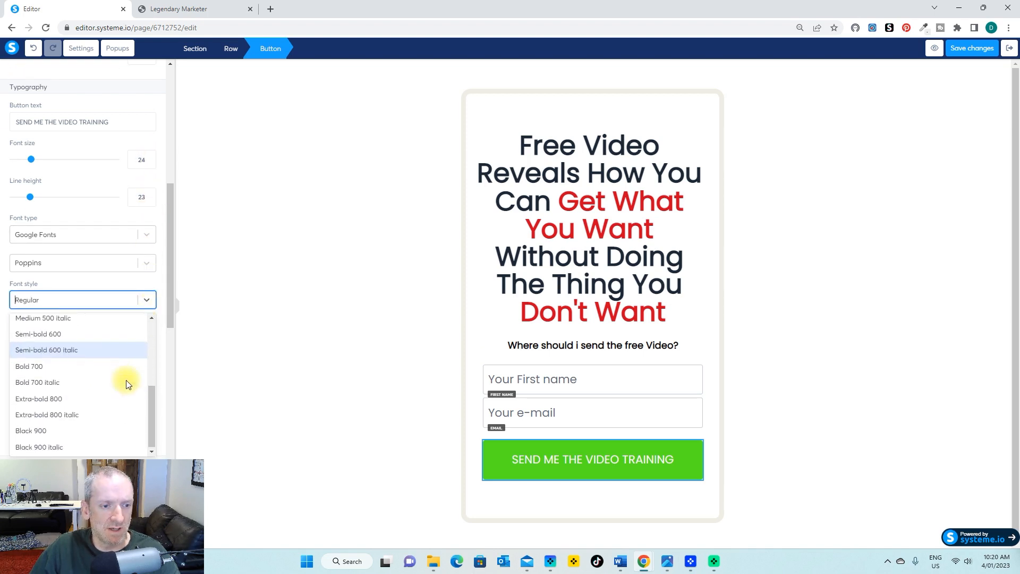
left_click(49, 366)
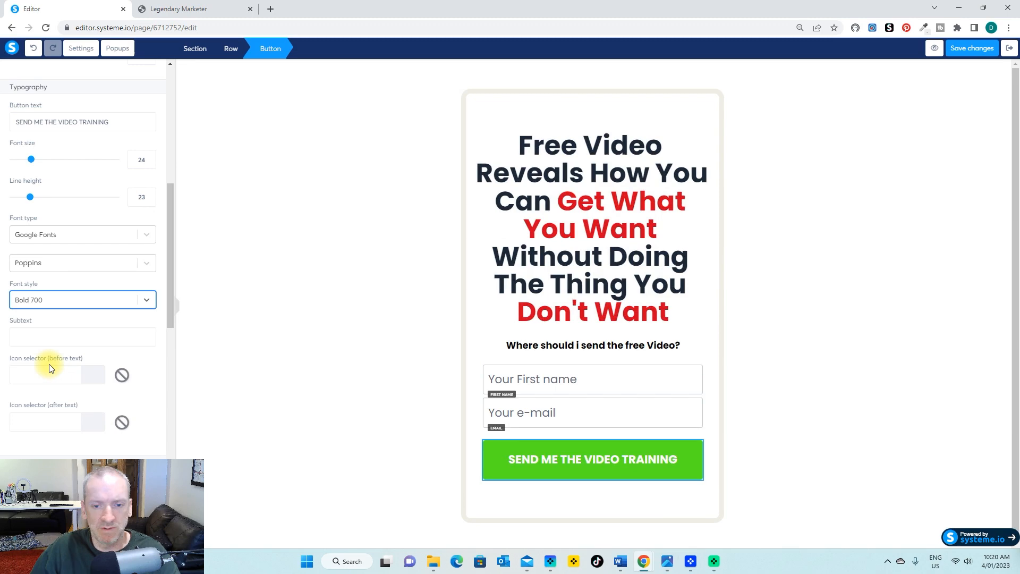
left_click(251, 350)
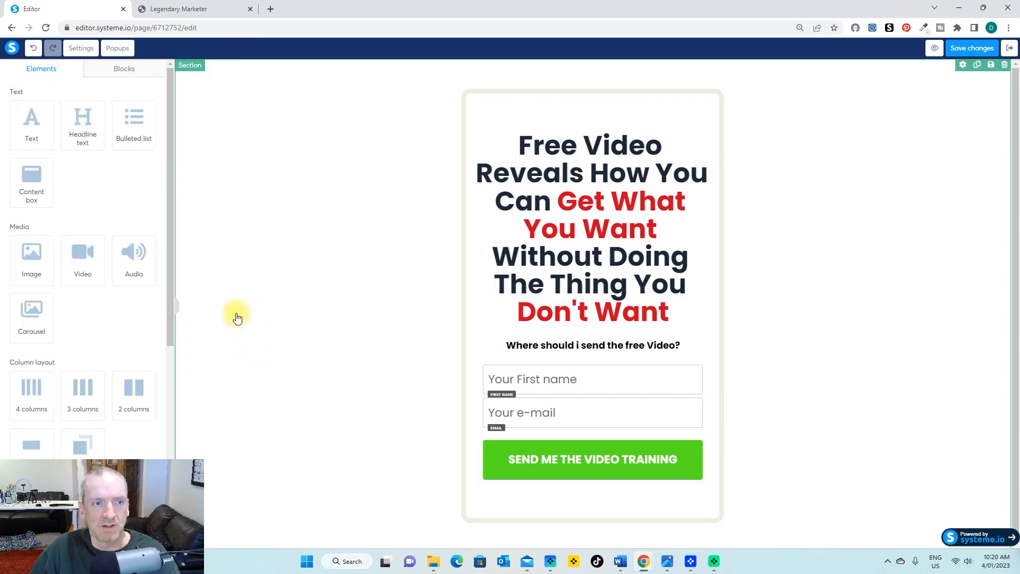
Add an exclamation mark to the button text so it reads "SEND ME THE VIDEO TRAINING!".
left_click(676, 460)
left_click(676, 460)
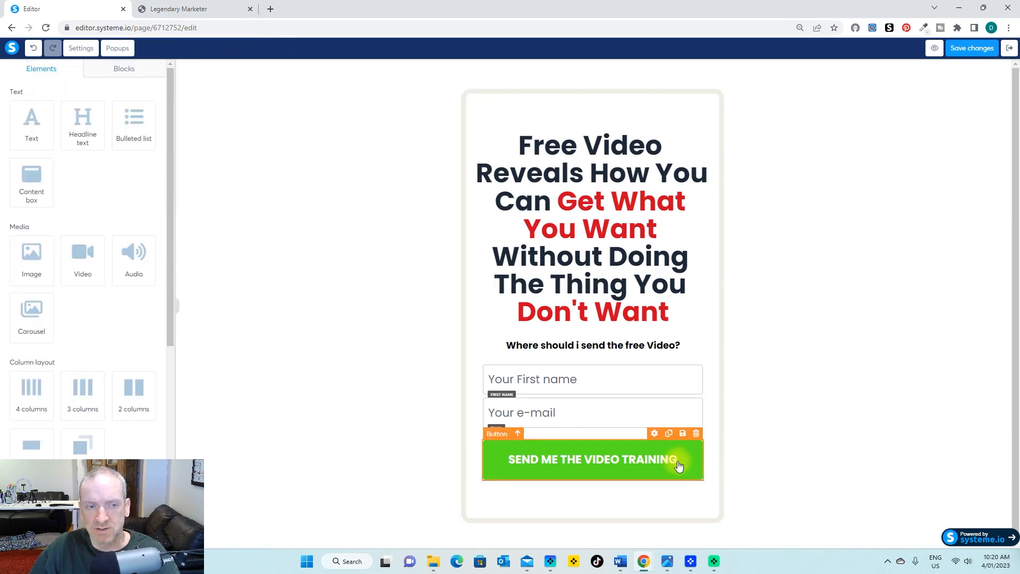
left_click(677, 461)
scroll(83, 301, "down", 4)
left_click(108, 284)
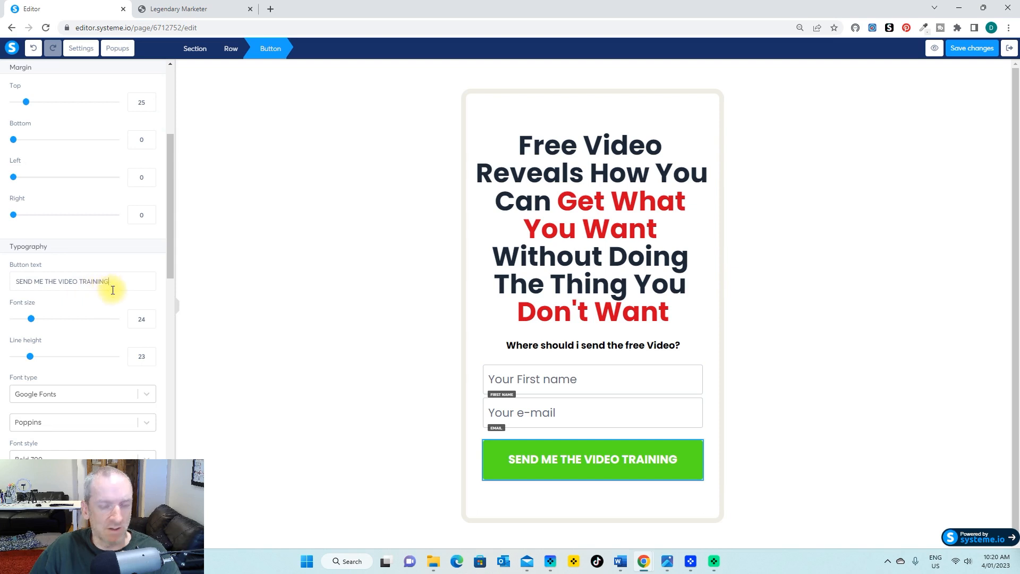
type("!")
left_click(346, 362)
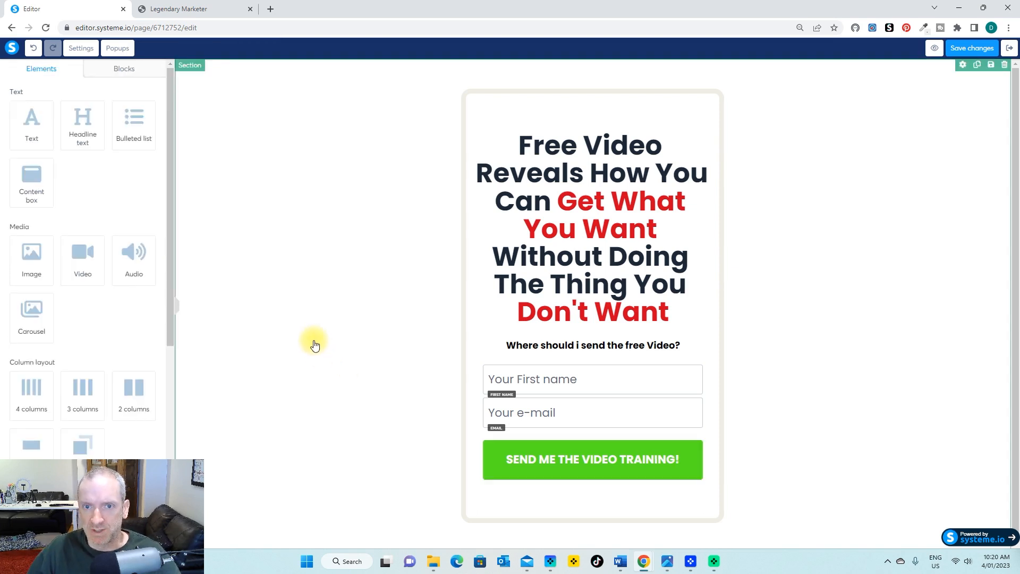
Set the border color of the row around the opt-in form to the gold copied from the color picker extension's history.
left_click(477, 106)
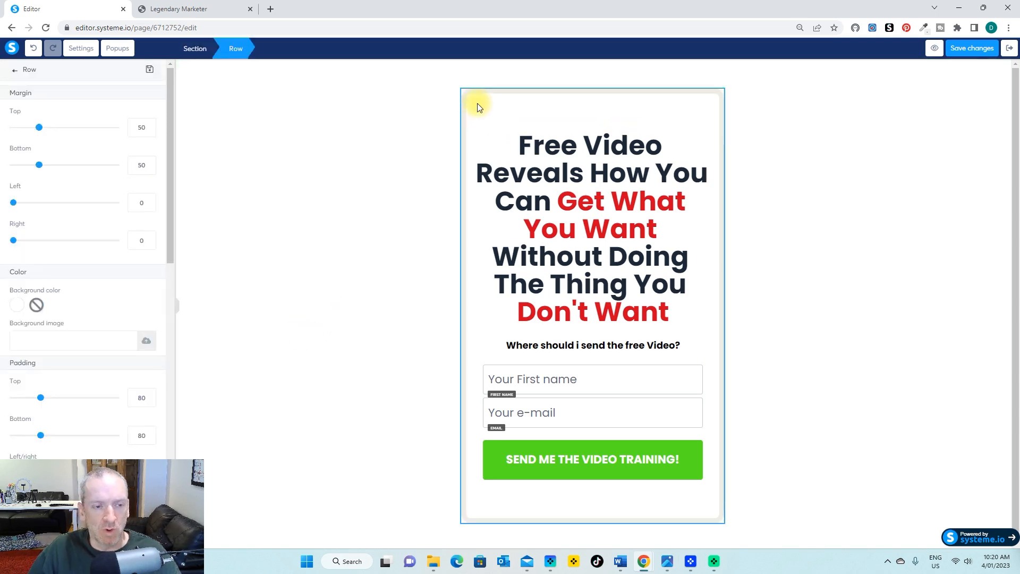
scroll(106, 255, "down", 5)
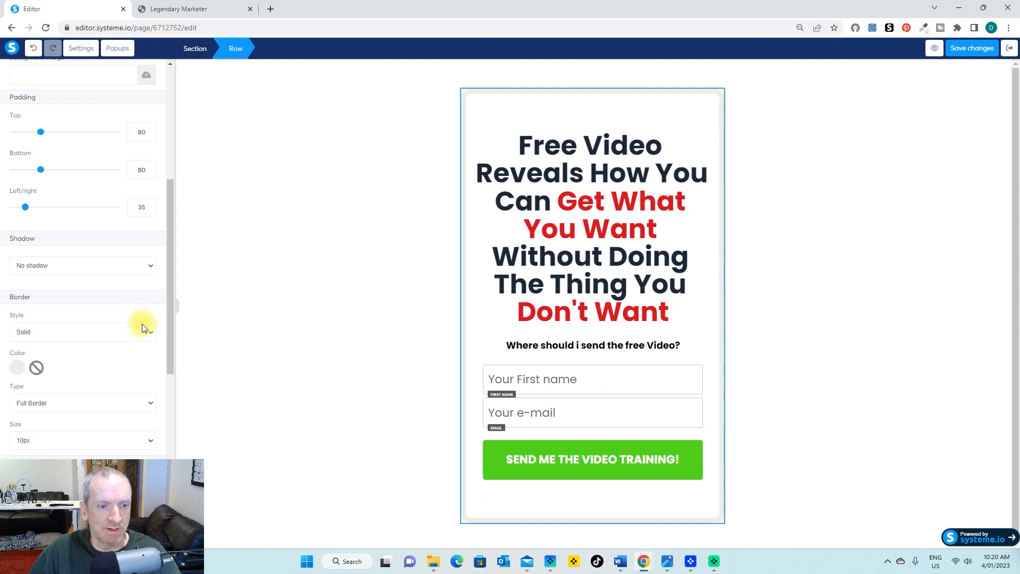
left_click(18, 368)
scroll(123, 368, "down", 1)
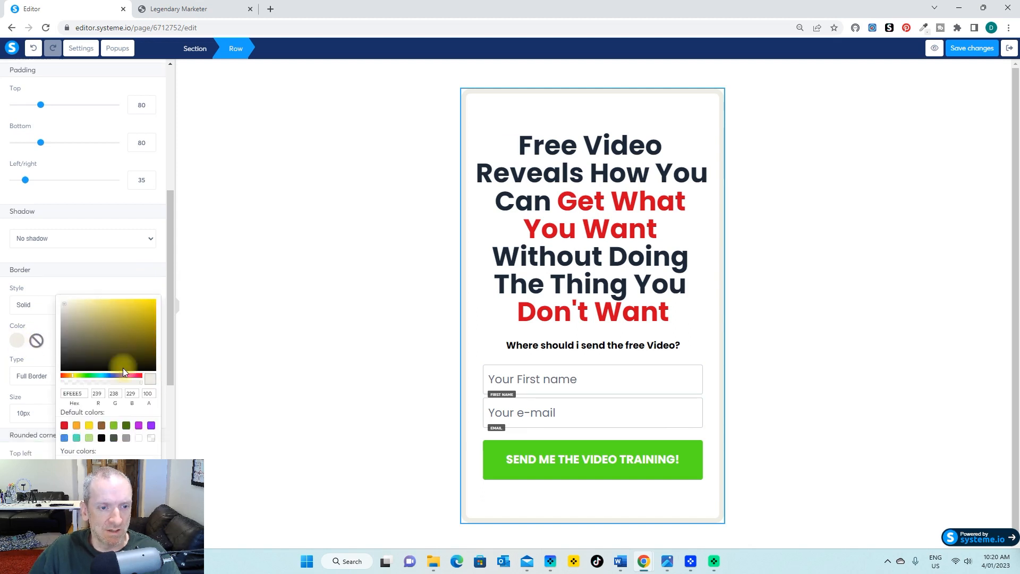
left_click(922, 29)
left_click(885, 112)
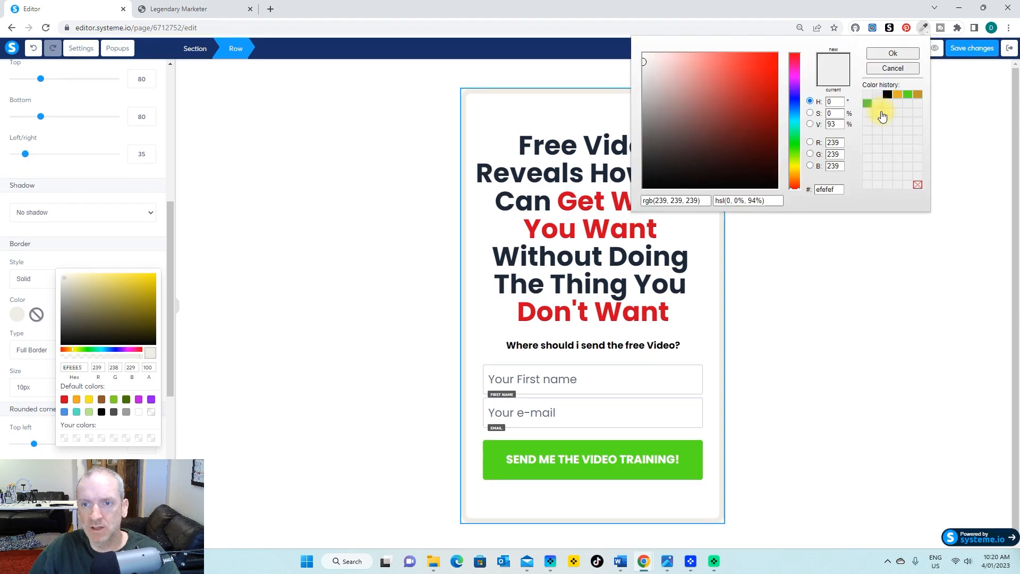
left_click(918, 95)
double_click(826, 190)
right_click(827, 189)
left_click(872, 266)
double_click(73, 367)
key("ctrl+v")
left_click(260, 319)
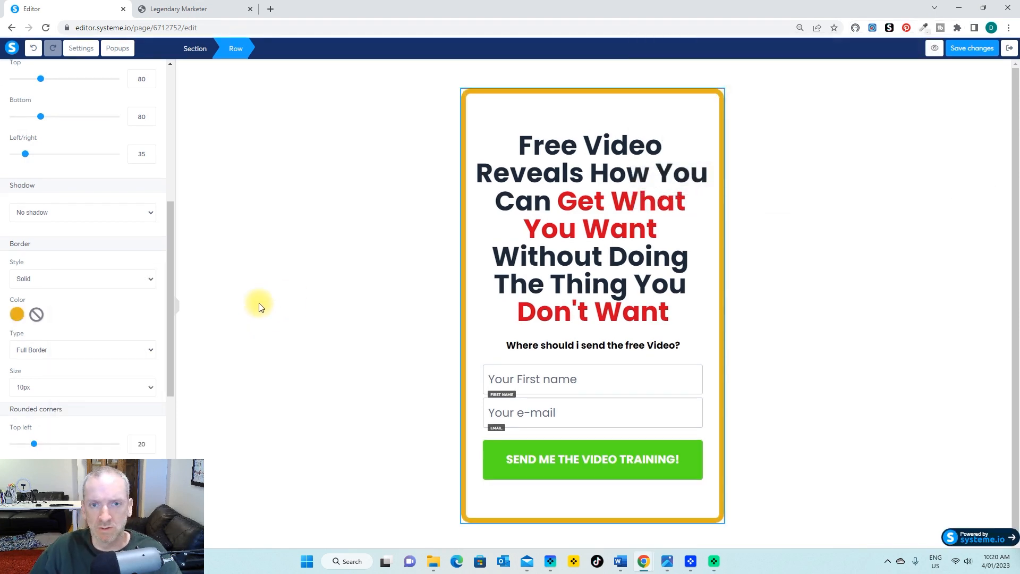
Reduce the top margin of the First name field so it sits directly below the "Where should i send the free Video?" line.
left_click(402, 181)
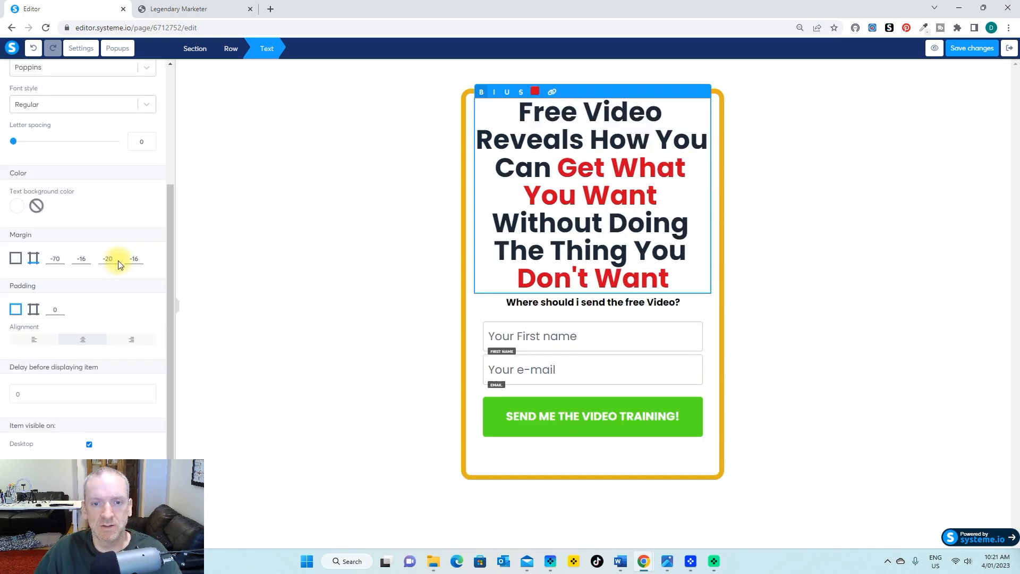
left_click(626, 341)
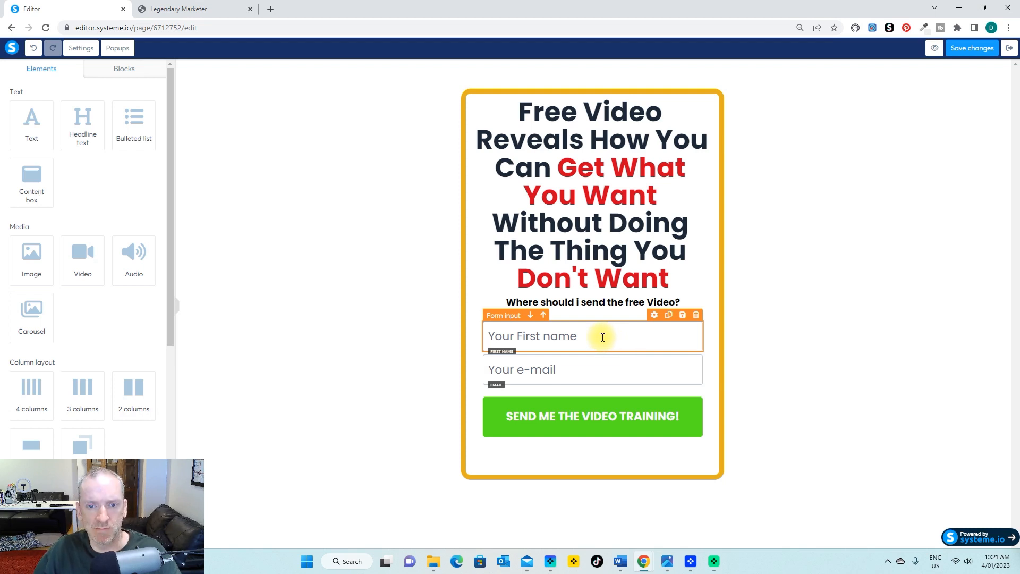
left_click(606, 336)
scroll(87, 324, "down", 5)
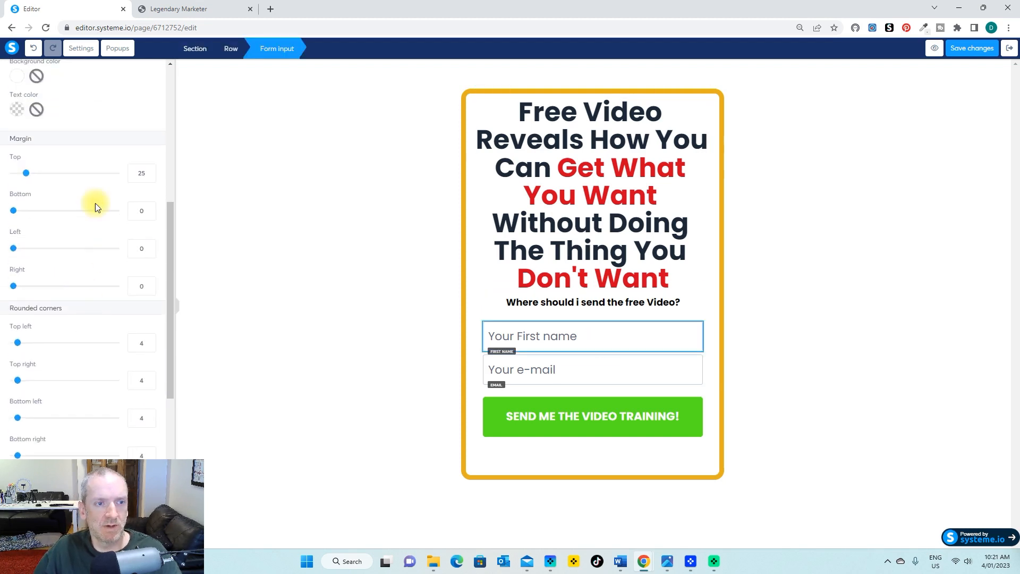
left_click(150, 177)
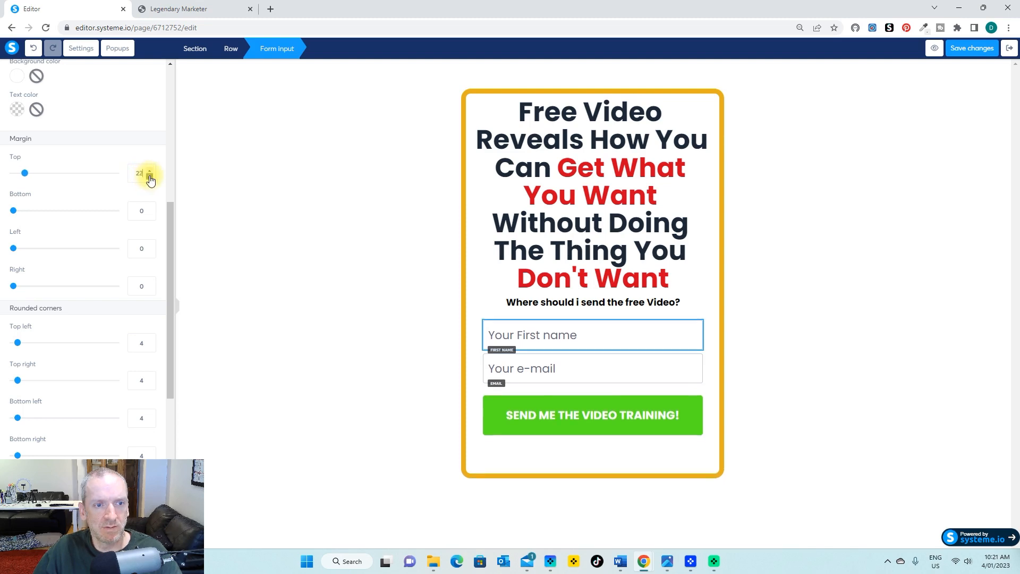
left_click(149, 176)
left_click(150, 177)
left_click(150, 177)
left_click(150, 177)
left_click(150, 176)
left_click(326, 292)
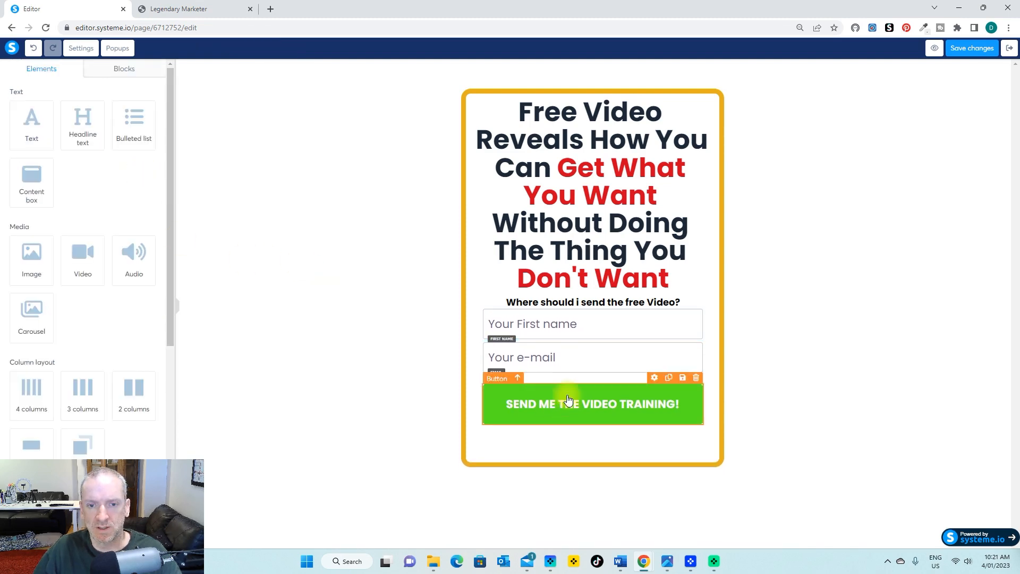
Set the top margin of the e-mail field to 10.
left_click(601, 352)
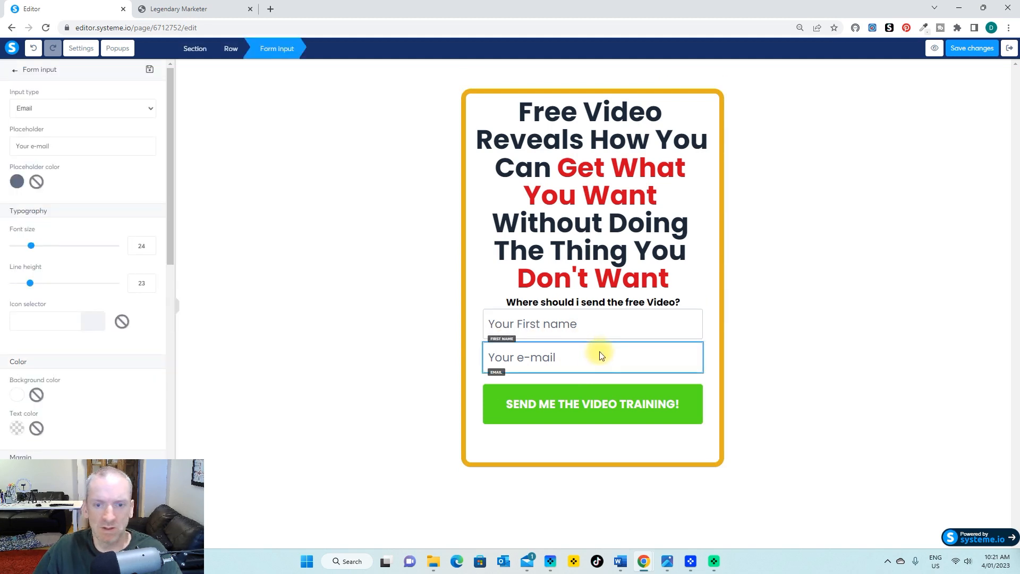
scroll(104, 327, "down", 3)
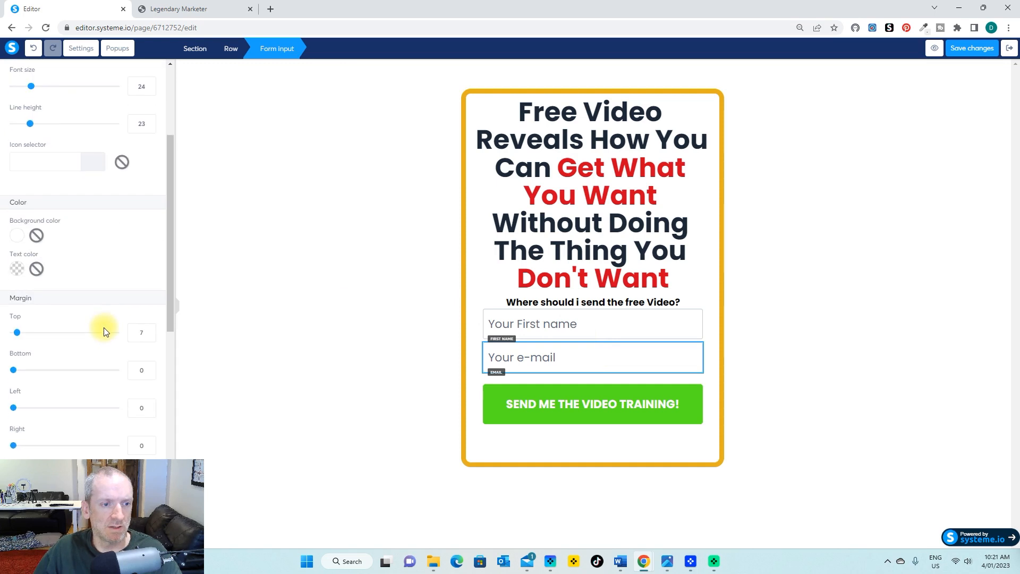
left_click(150, 330)
left_click(149, 331)
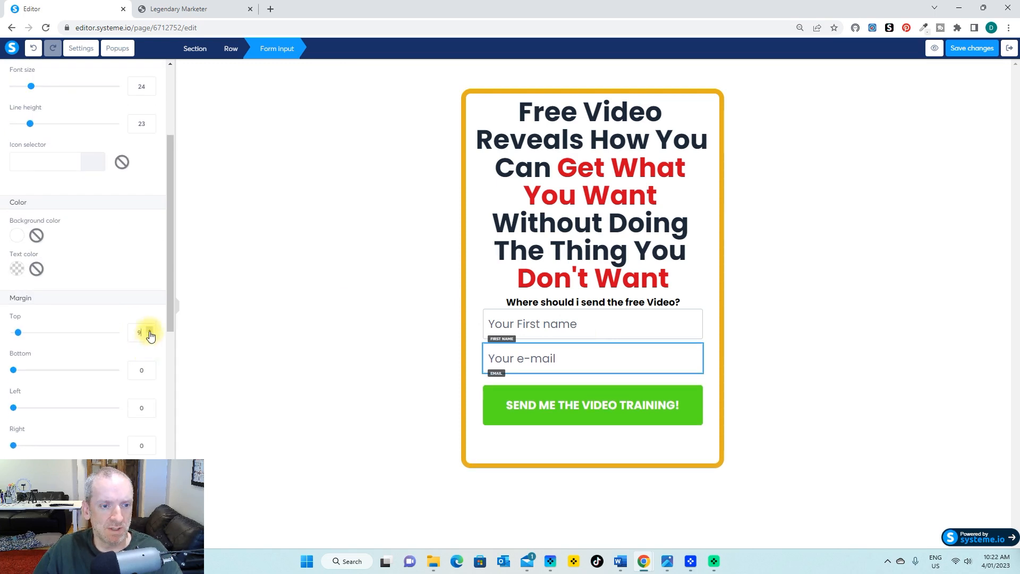
left_click(150, 330)
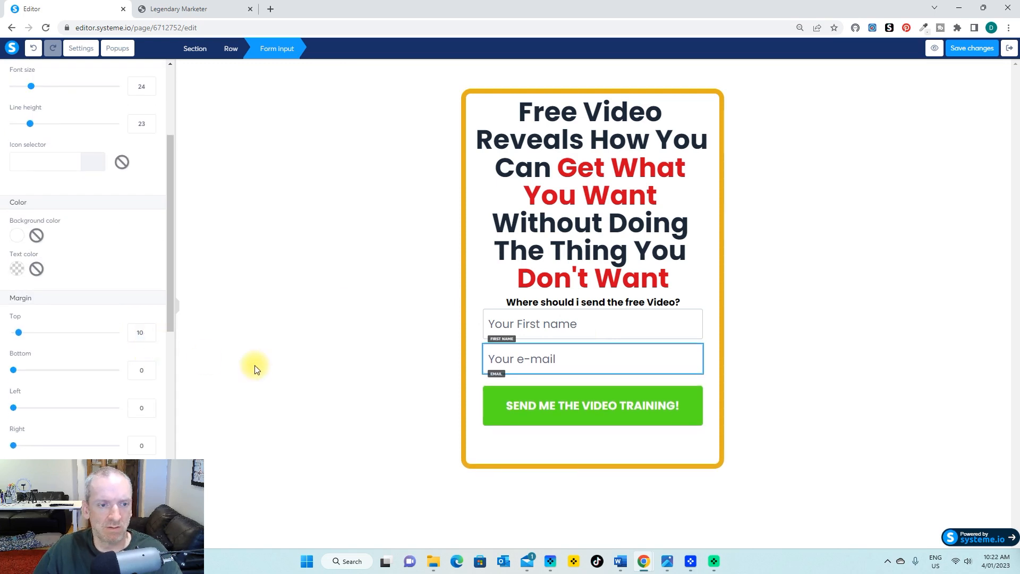
left_click(365, 379)
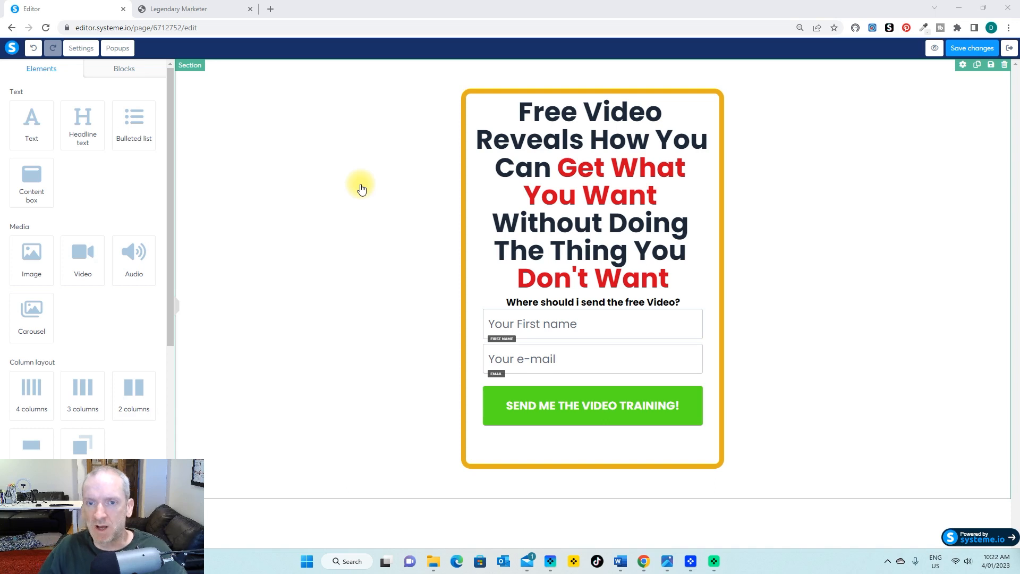
Add a text element below the opt-in button reading "We Will not spam, rent, or sell your information".
left_click(41, 128)
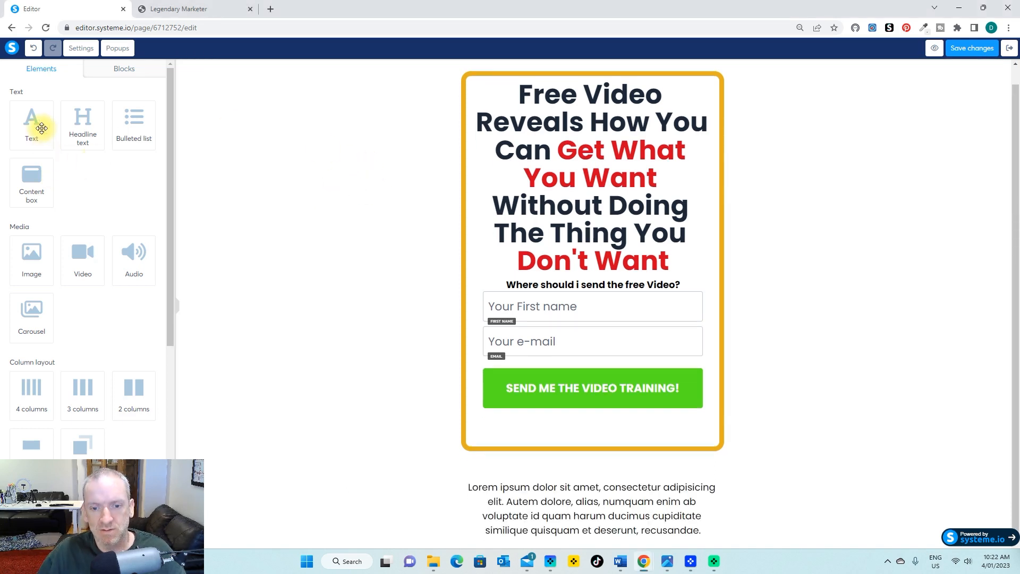
left_click_drag(588, 489, 602, 400)
double_click(611, 444)
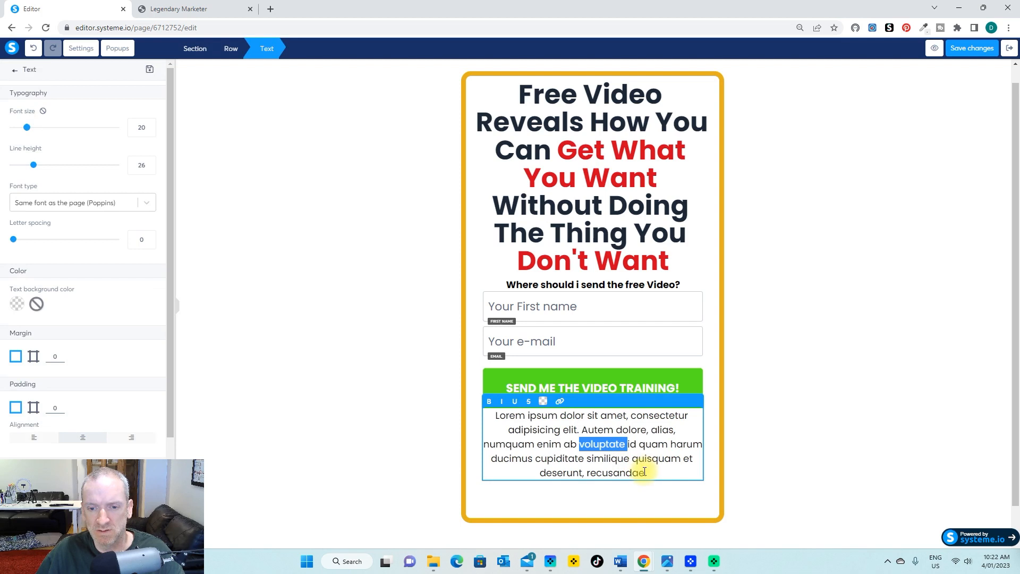
left_click_drag(653, 472, 509, 427)
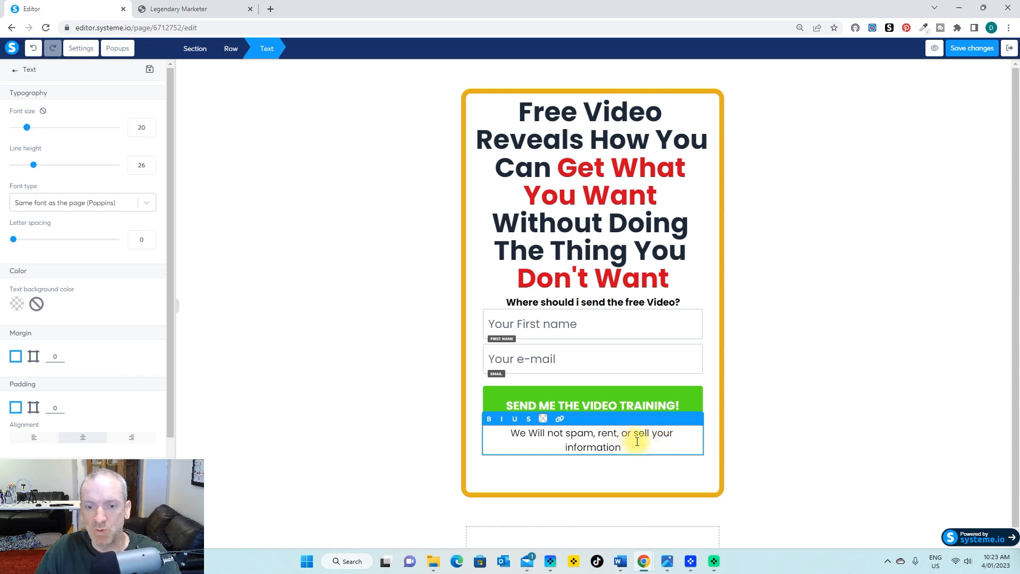
Color the no-spam note black and reduce its font size so it fits on one line.
triple_click(637, 444)
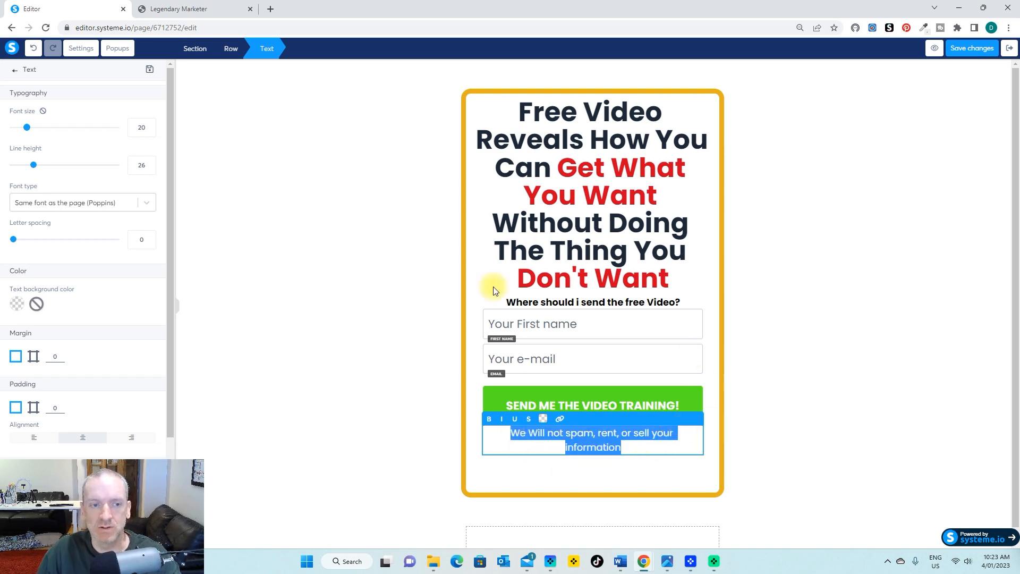
left_click(543, 420)
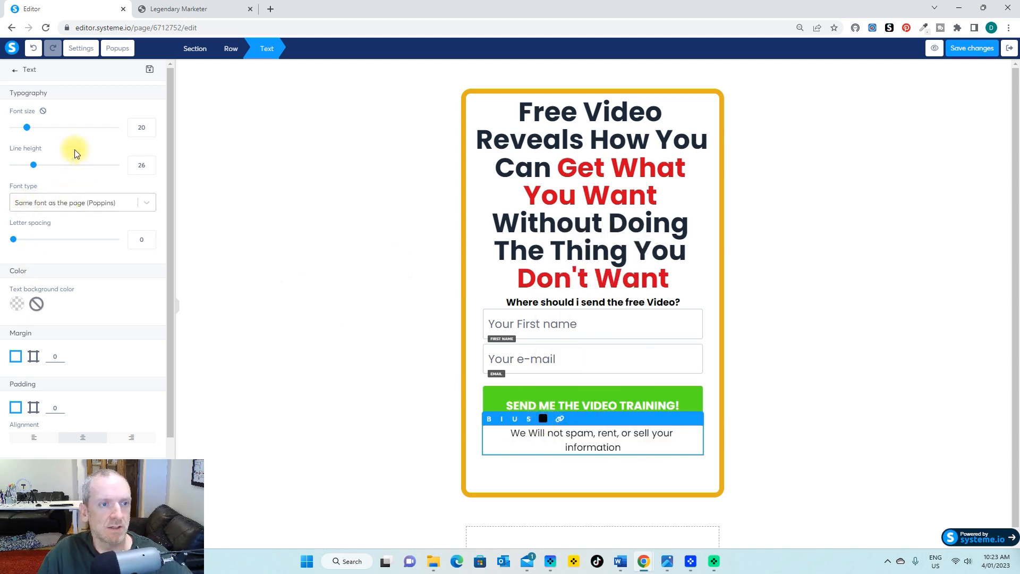
left_click(150, 131)
left_click(150, 131)
left_click(150, 131)
left_click(150, 131)
left_click(150, 131)
left_click(149, 131)
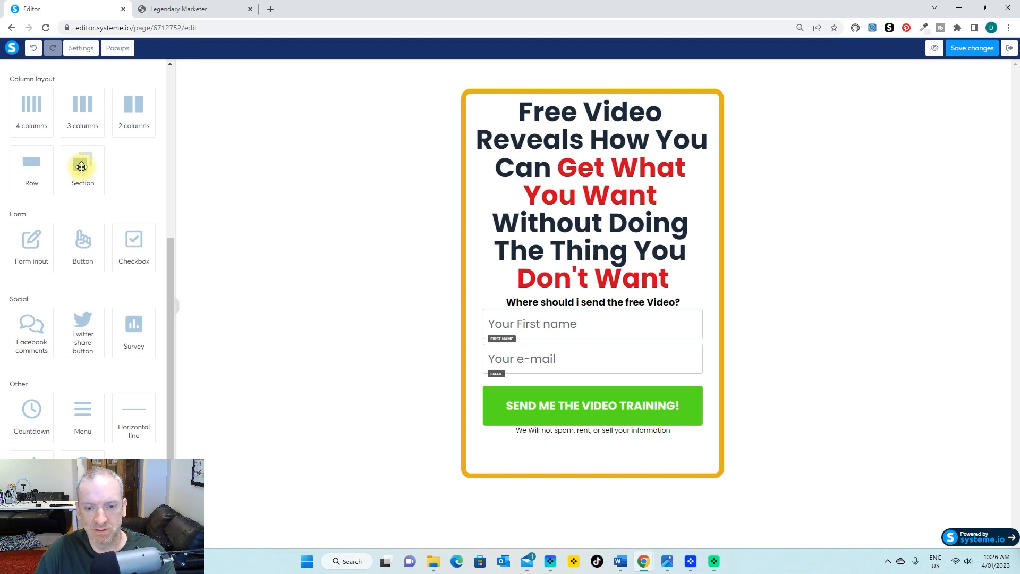
Add a section below the opt-in form and copy the gray hex code eaeaea from the color picker extension's history.
left_click_drag(81, 167, 428, 493)
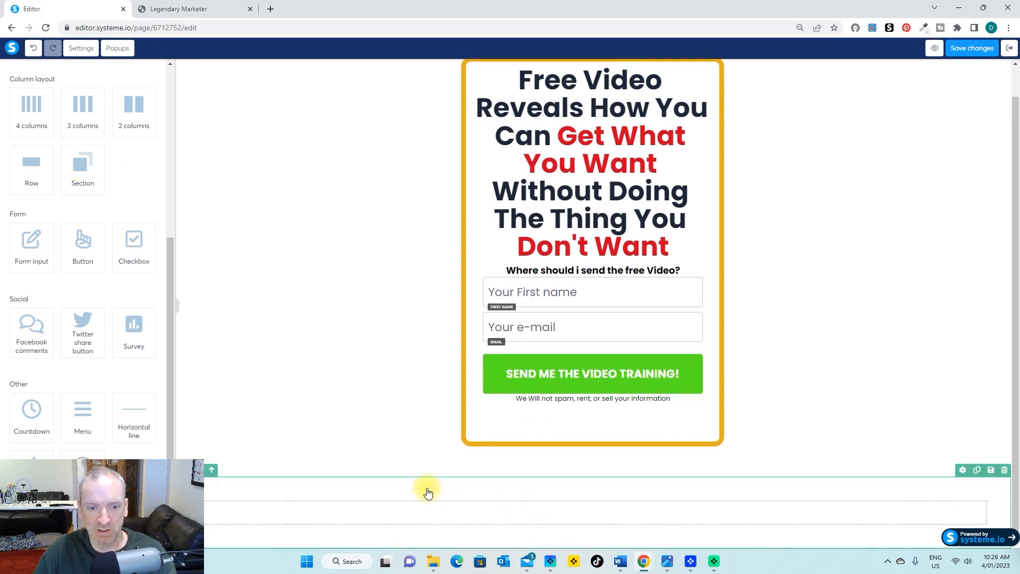
left_click(428, 493)
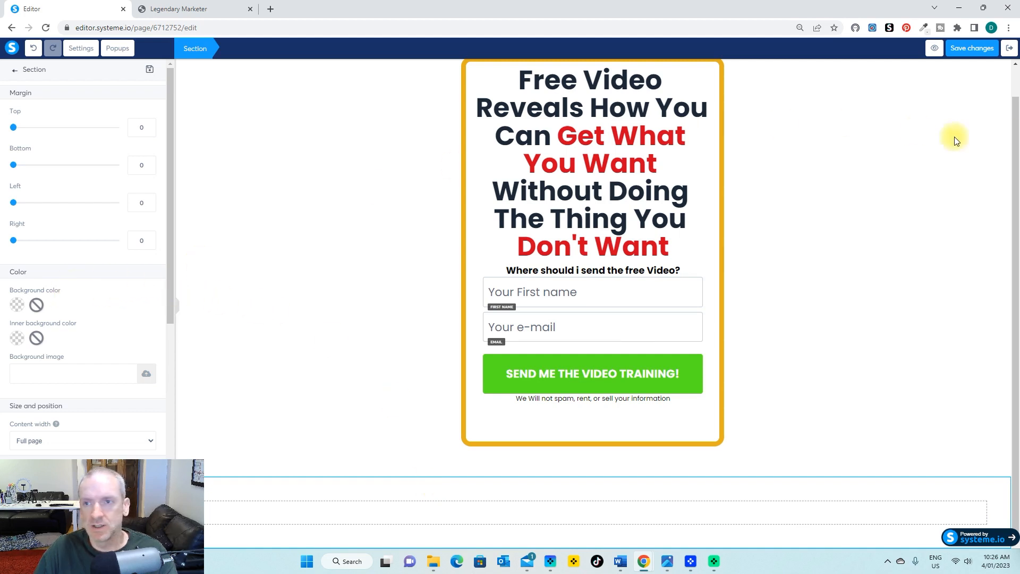
left_click(924, 27)
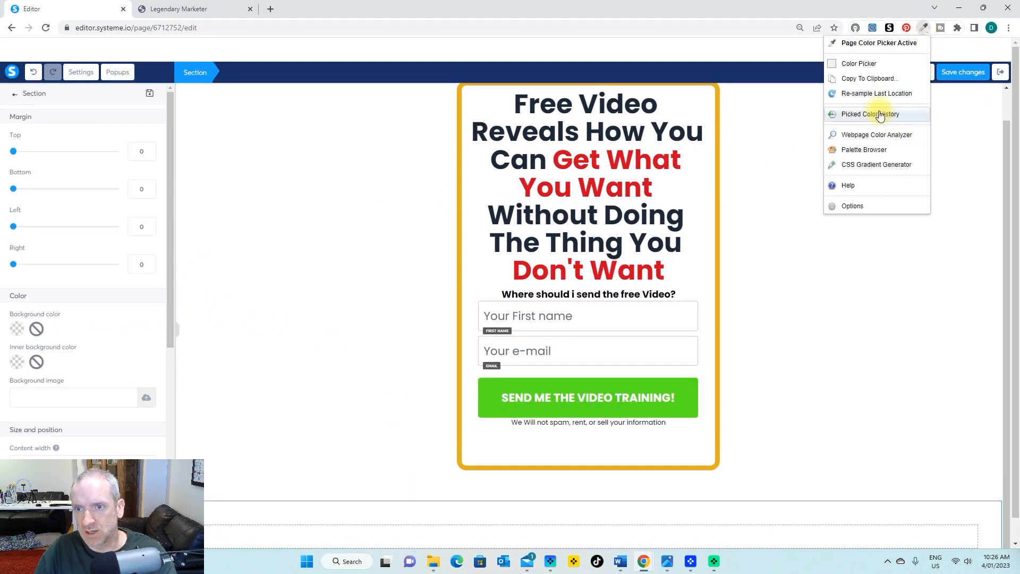
left_click(876, 112)
left_click(877, 94)
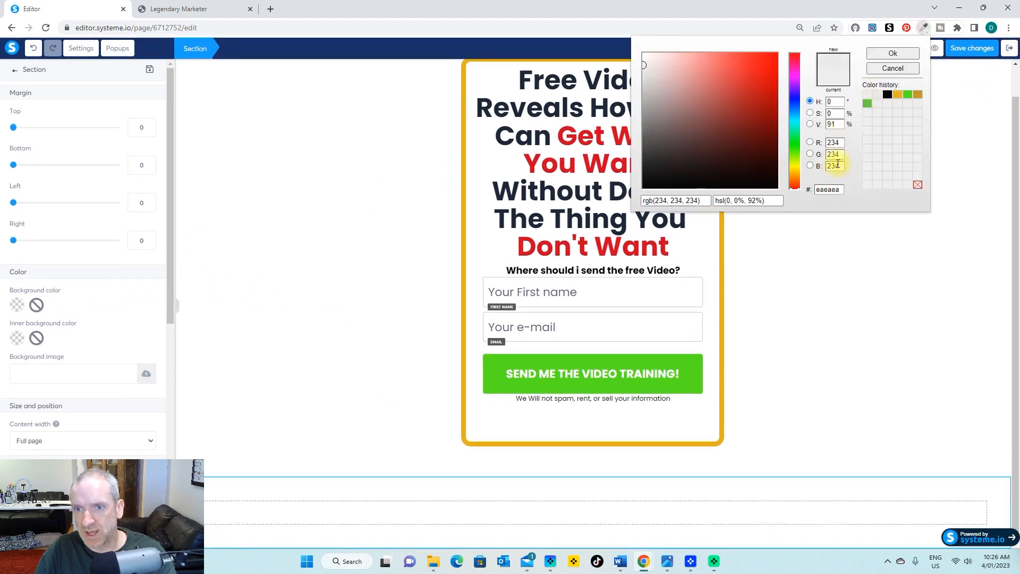
double_click(827, 190)
right_click(827, 192)
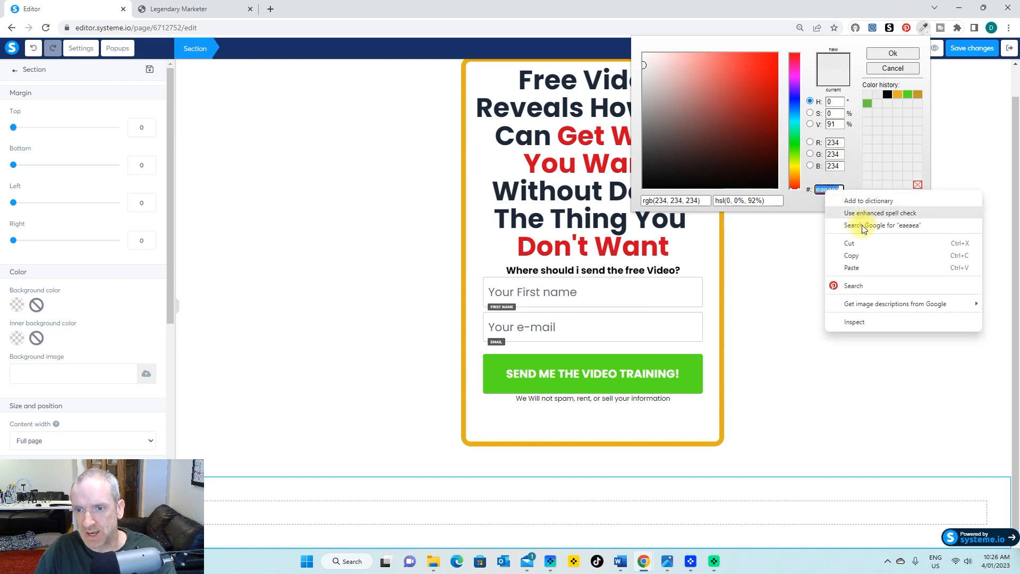
left_click(863, 256)
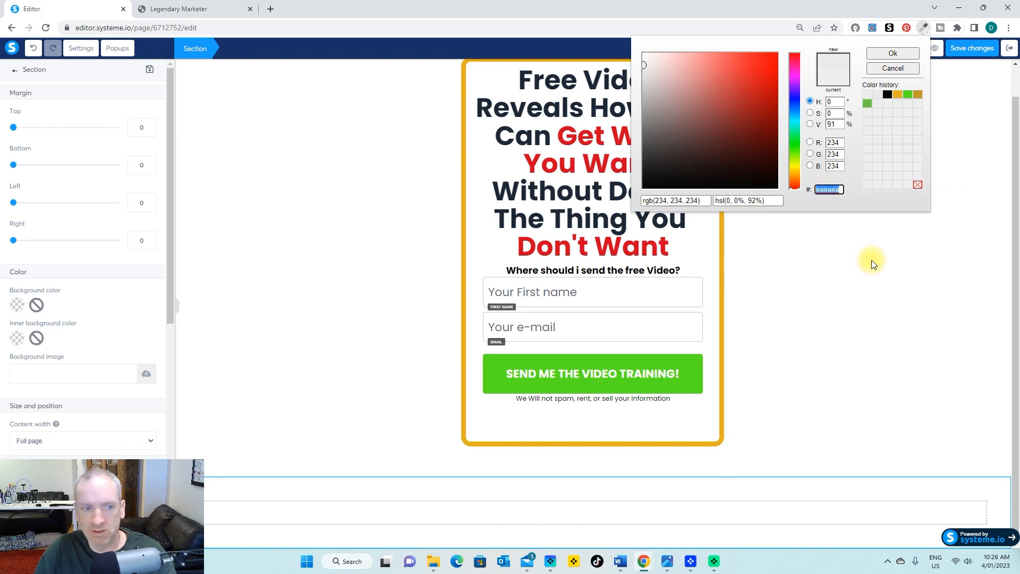
Set the new section's background color to the copied gray eaeaea.
left_click(16, 305)
double_click(73, 358)
right_click(73, 357)
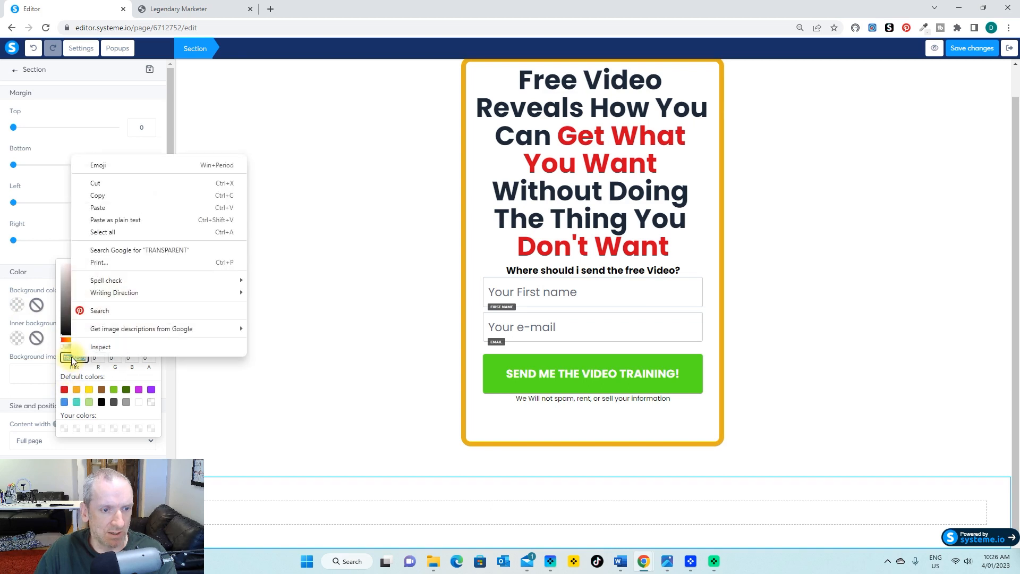
left_click(106, 210)
left_click(346, 382)
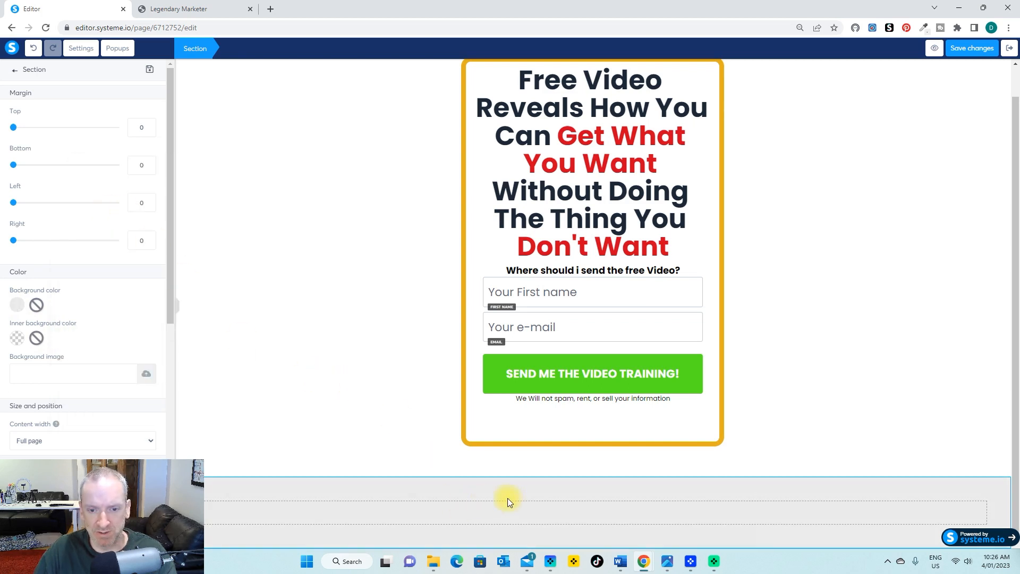
Add a text element to the gray section and replace its placeholder with the copied affiliate disclosure and disclaimer.
left_click(542, 509)
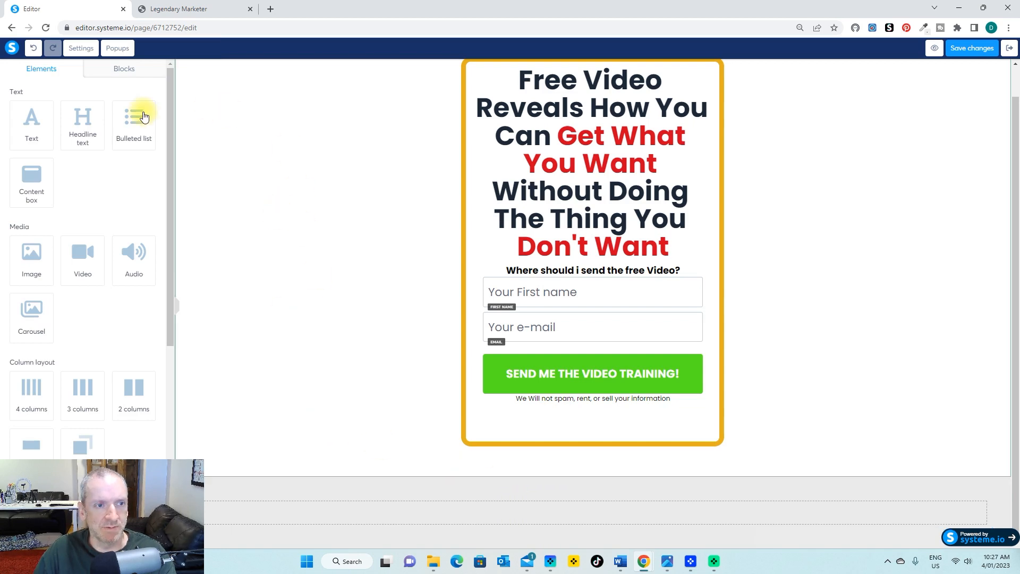
left_click_drag(33, 123, 445, 516)
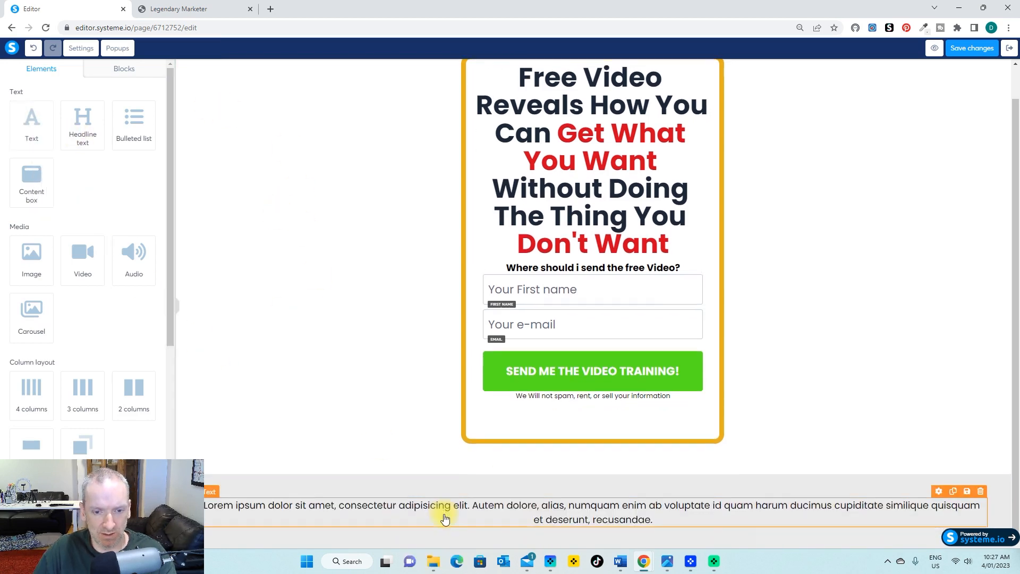
left_click(651, 513)
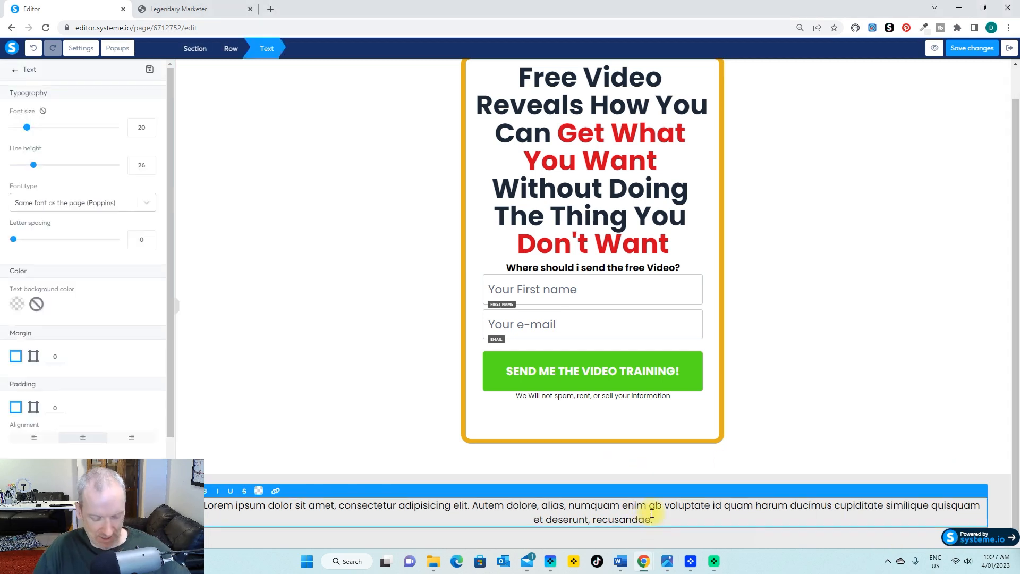
key("ctrl+a")
key("ctrl+v")
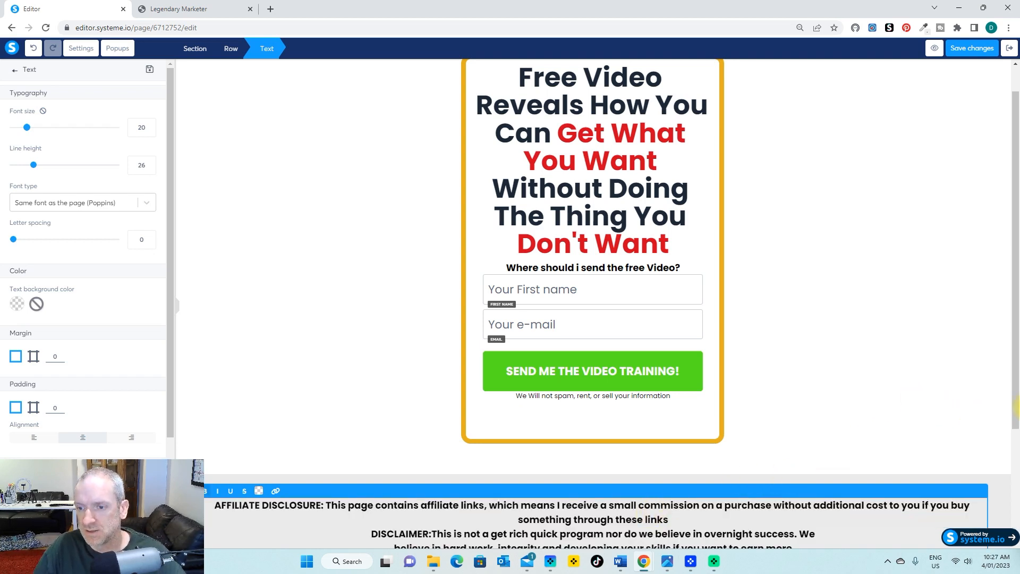
Set the font size of the disclosure and disclaimer text to 11.
left_click(1008, 393)
scroll(1009, 405, "down", 2)
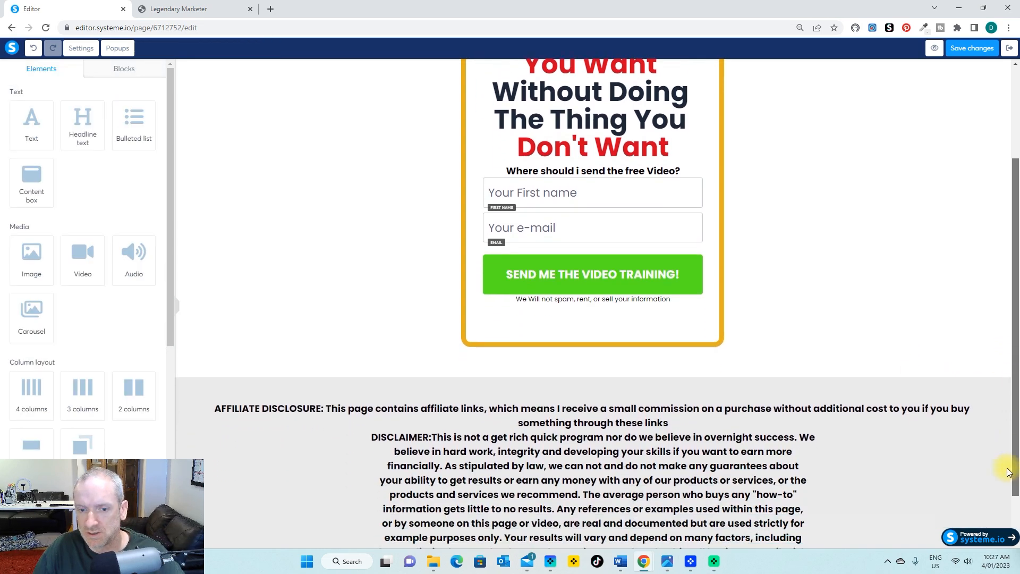
scroll(1008, 468, "down", 2)
left_click(702, 490)
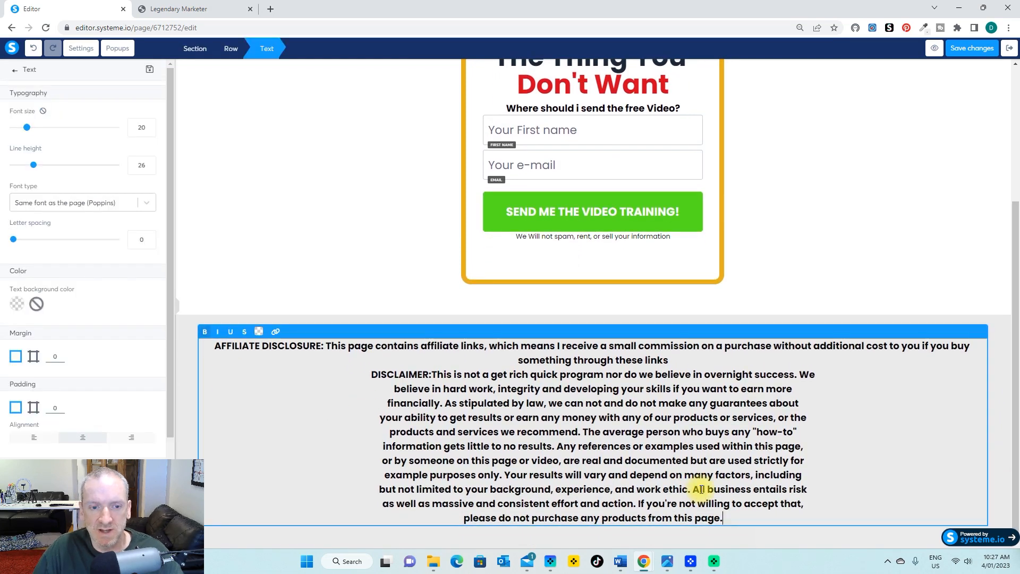
left_click(150, 131)
left_click(150, 132)
left_click(149, 131)
left_click(149, 132)
left_click(150, 132)
left_click(149, 132)
left_click(149, 132)
left_click(149, 132)
left_click(150, 131)
left_click(150, 132)
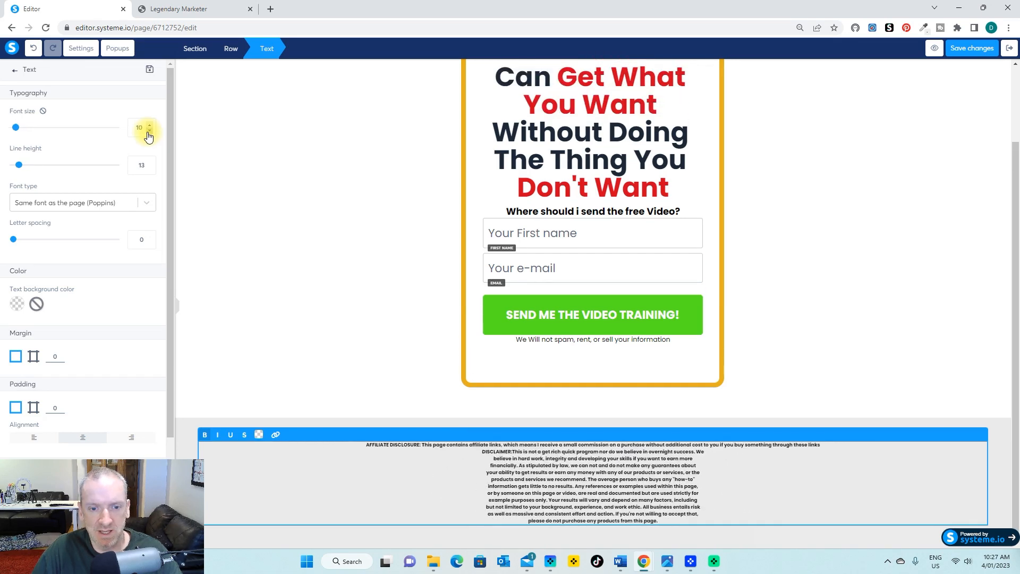
left_click(149, 126)
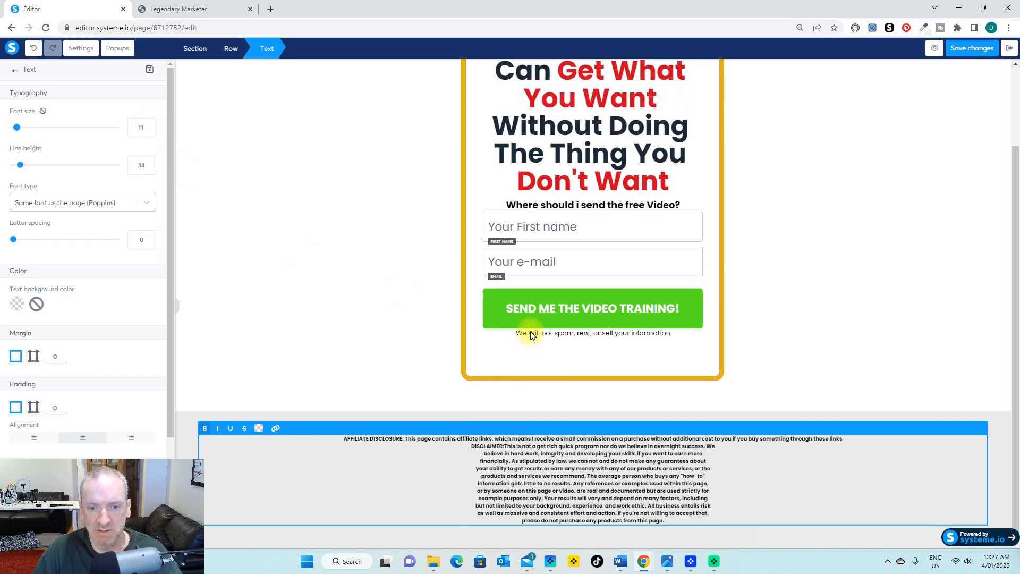
Insert a blank line between the affiliate disclosure and the disclaimer paragraph.
left_click(842, 446)
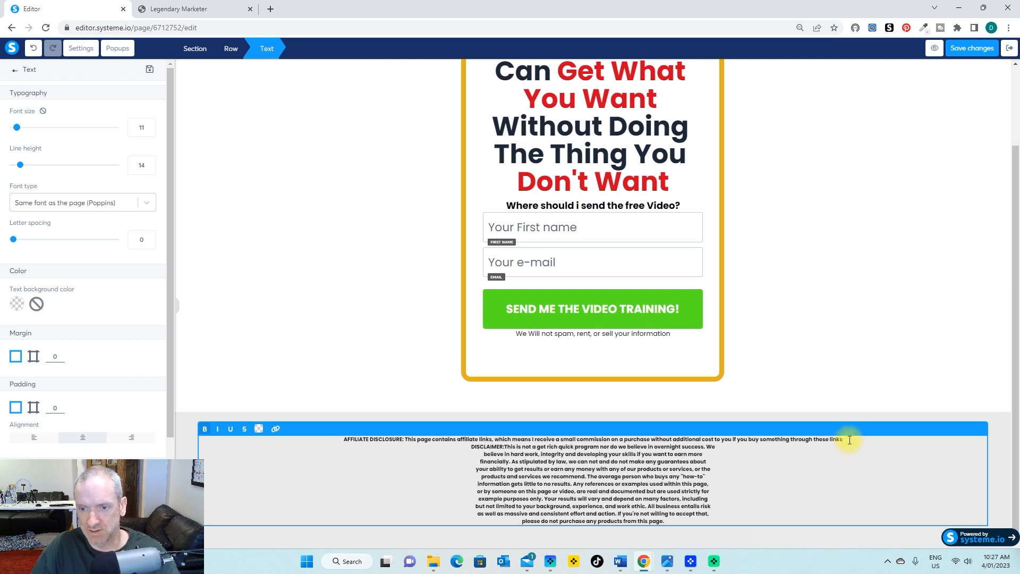
left_click(850, 441)
key("Return")
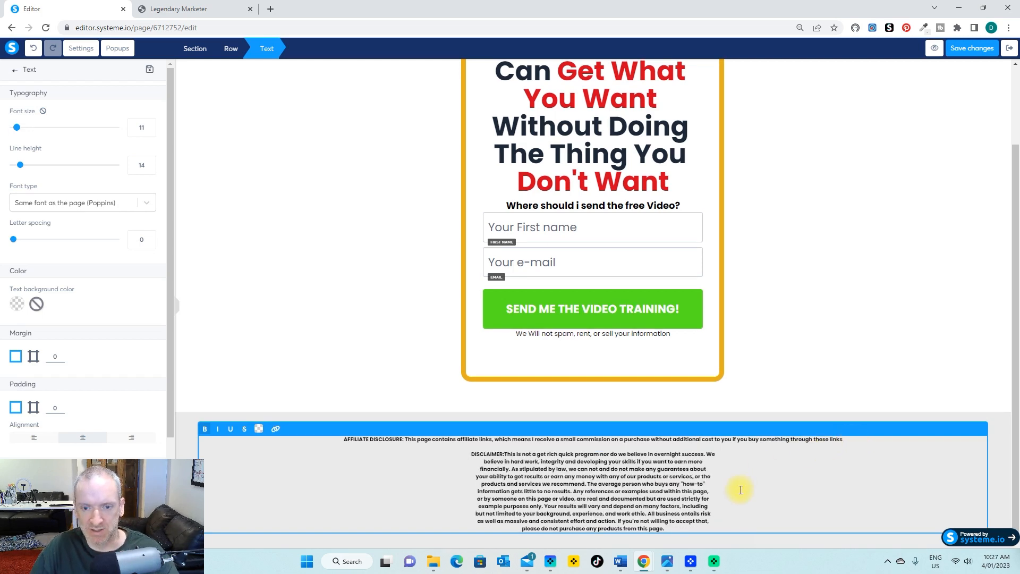
left_click(865, 348)
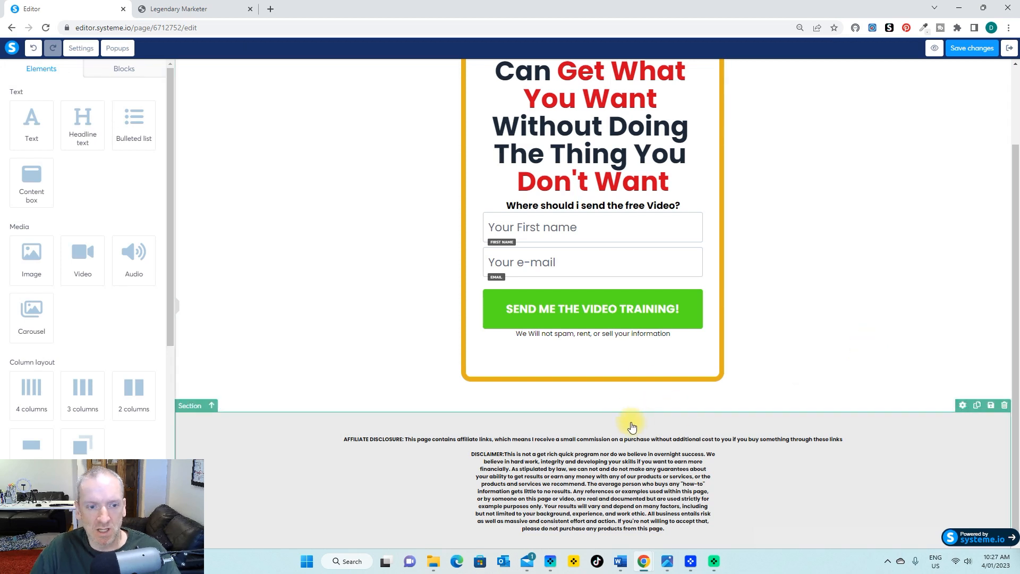
Set the gray disclaimer section's top margin to -58 to close the gap below the gold-bordered box.
left_click(579, 428)
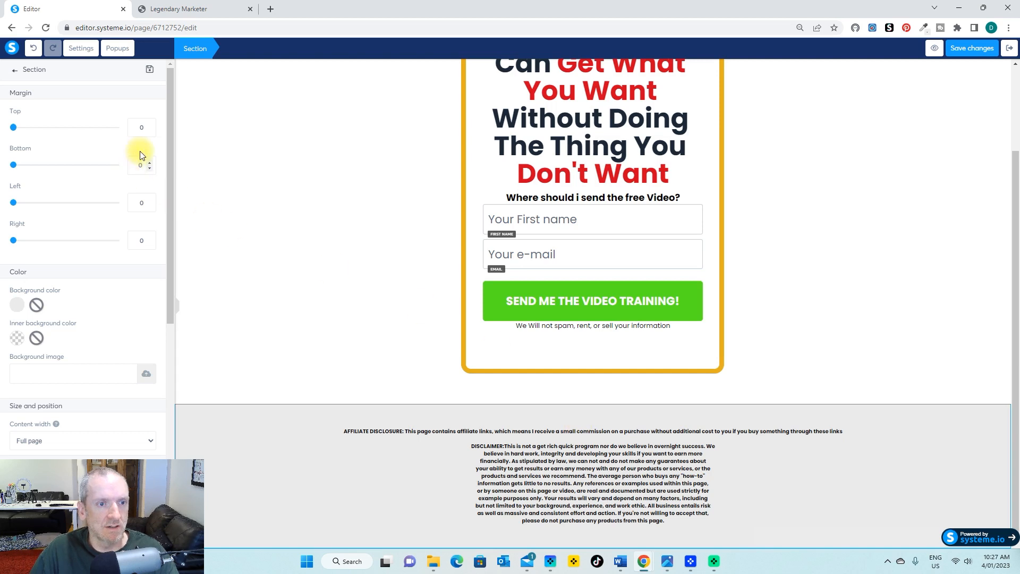
left_click(150, 131)
left_click(150, 132)
left_click_drag(151, 131, 154, 131)
left_click(150, 131)
left_click(151, 131)
left_click(150, 131)
left_click(150, 132)
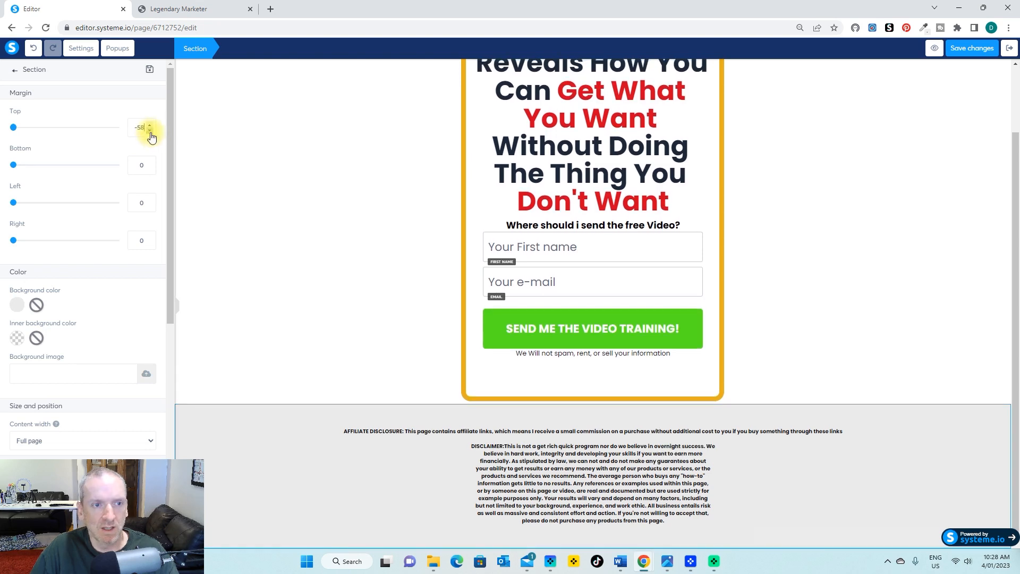
left_click(304, 273)
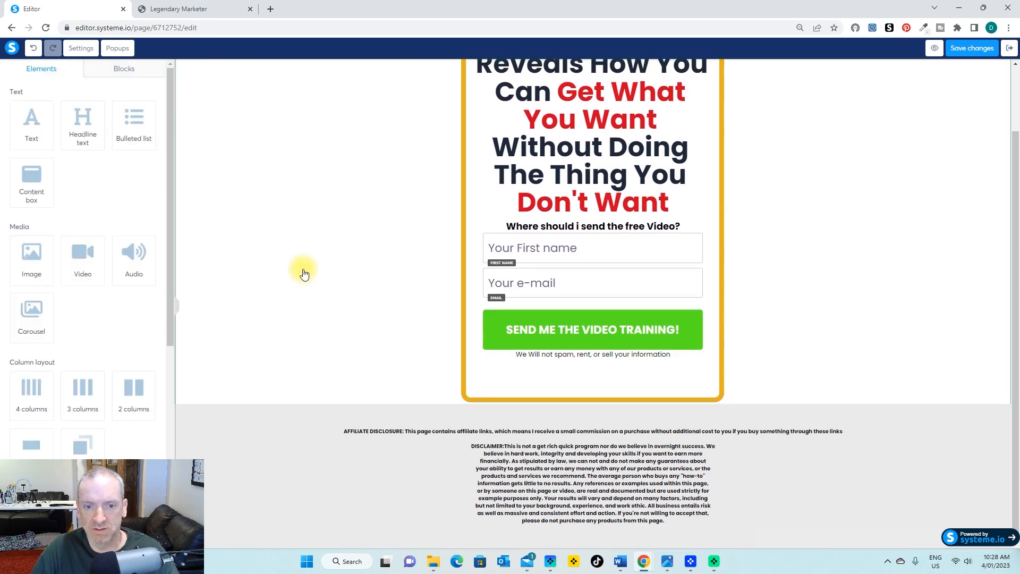
Switch the disclaimer text's margin to individual sides and set its top margin to -27.
left_click(442, 451)
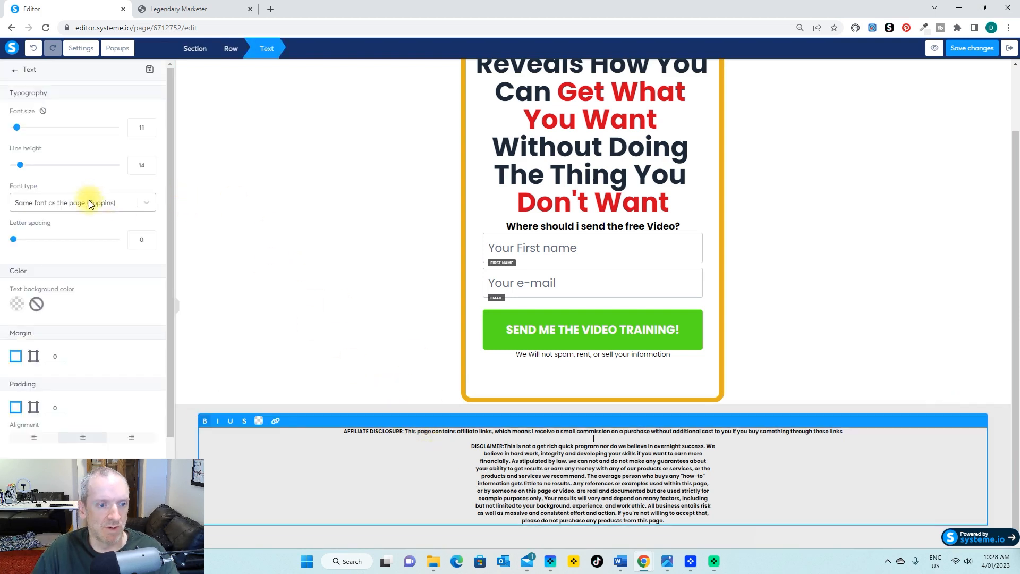
scroll(87, 249, "down", 2)
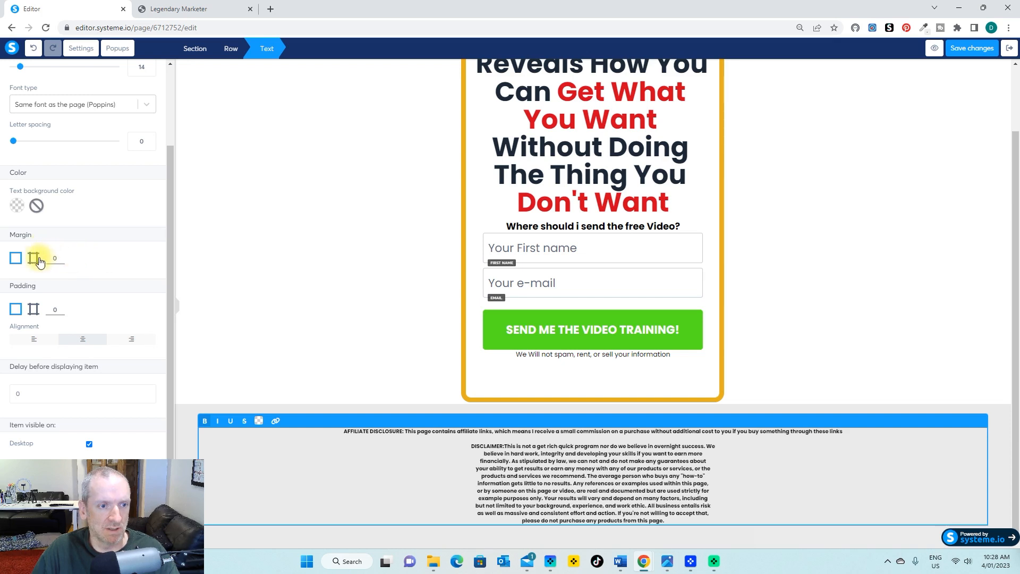
left_click(33, 258)
left_click(61, 261)
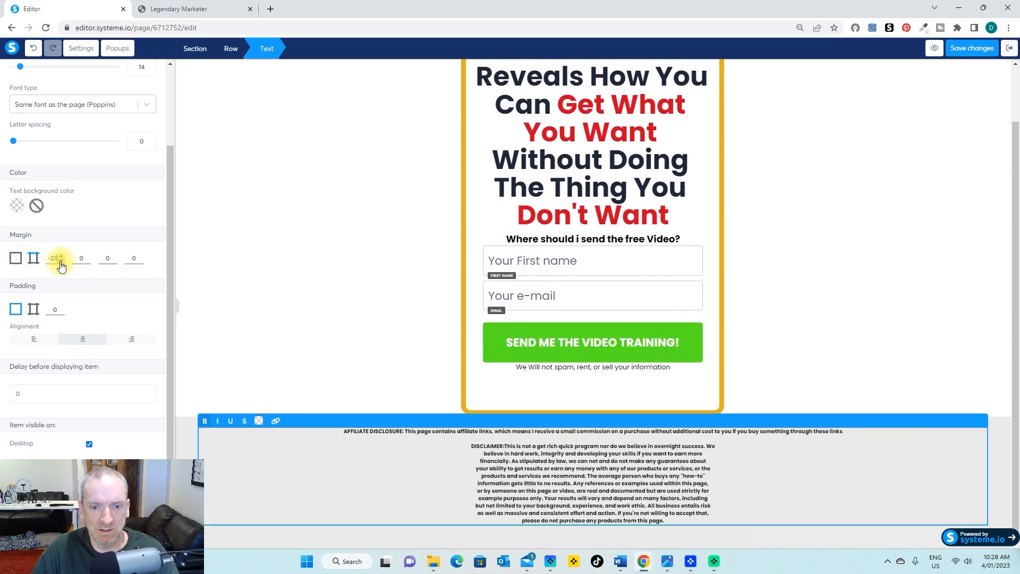
left_click(281, 264)
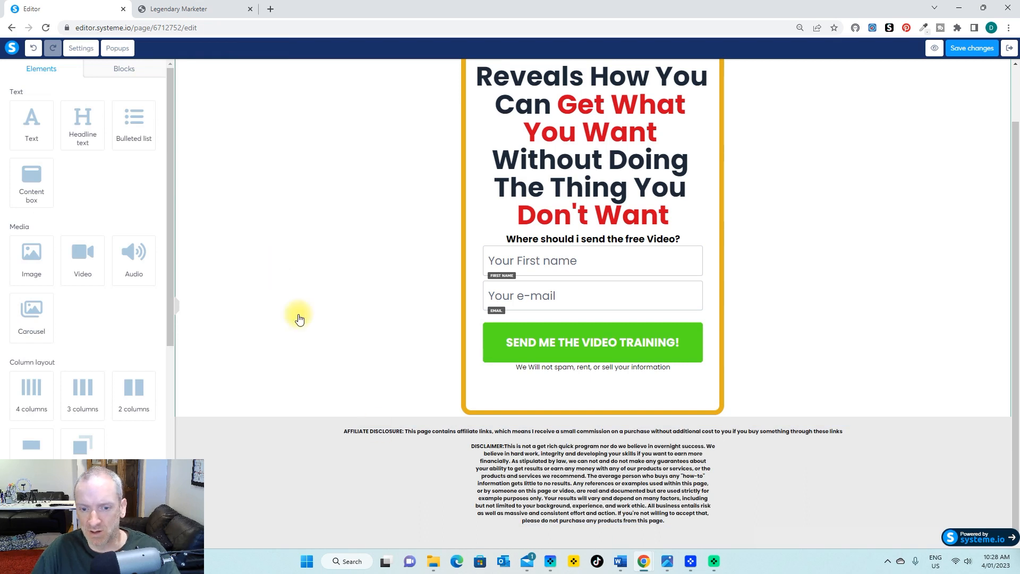
left_click(842, 367)
Reduce the bottom padding of the gold-bordered form row to about 12.
scroll(843, 366, "up", 1)
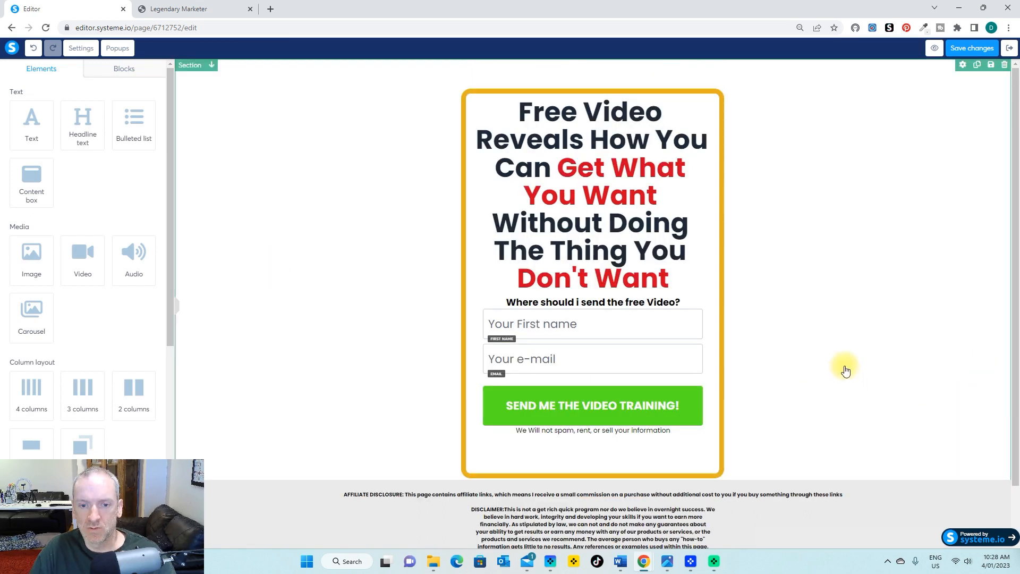
left_click(620, 446)
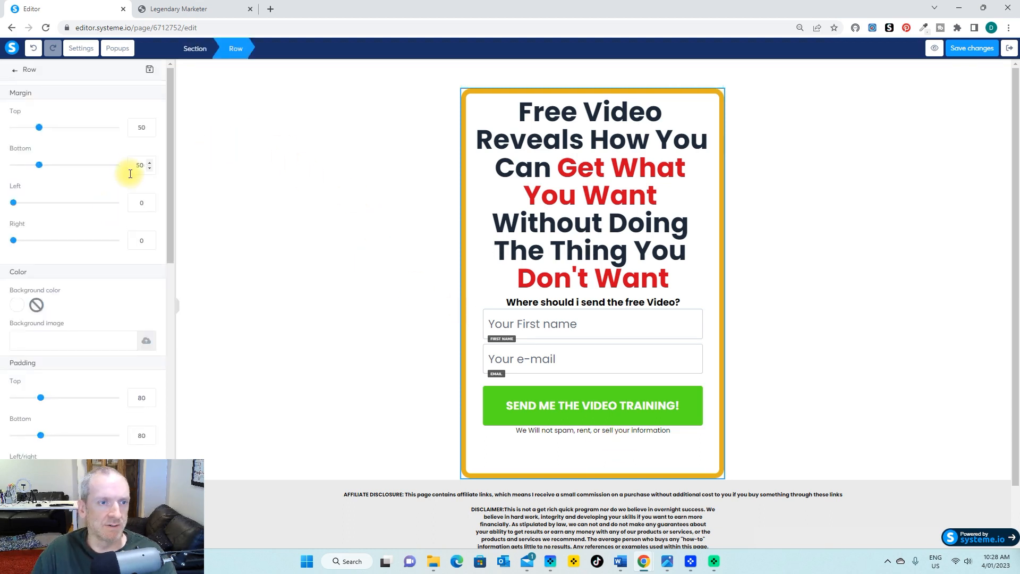
scroll(116, 301, "down", 2)
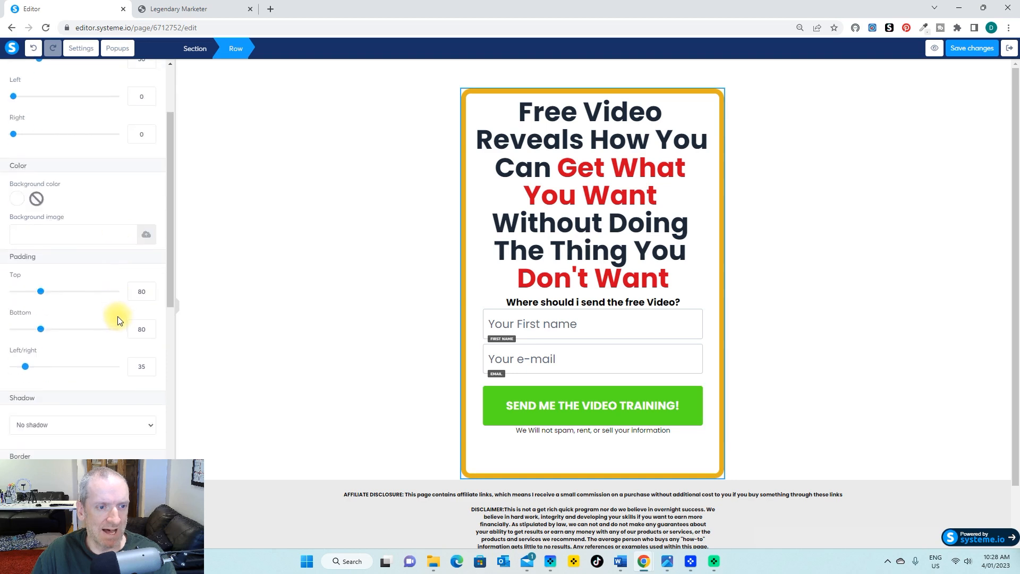
left_click_drag(149, 333, 149, 333)
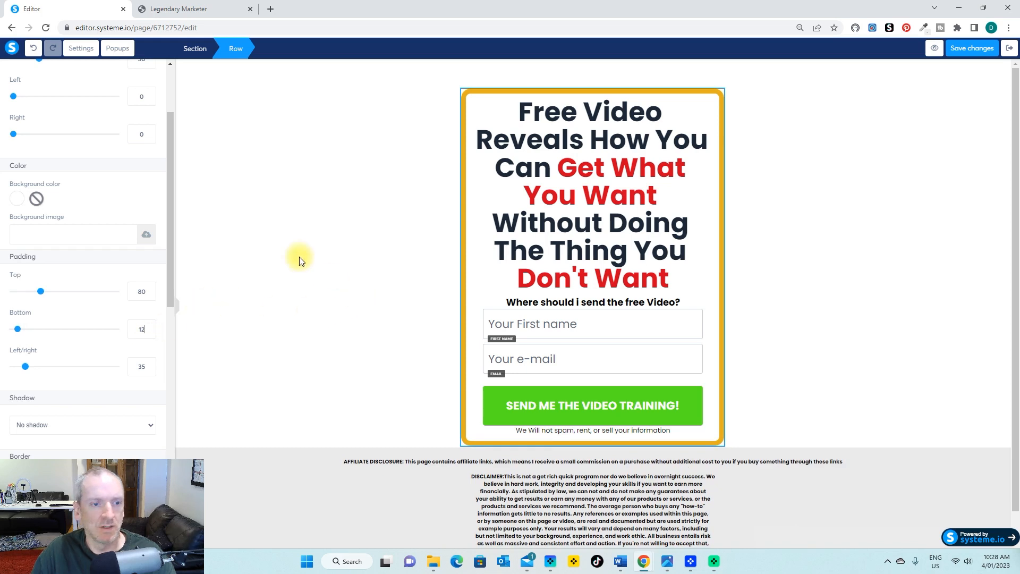
left_click(149, 333)
left_click(149, 333)
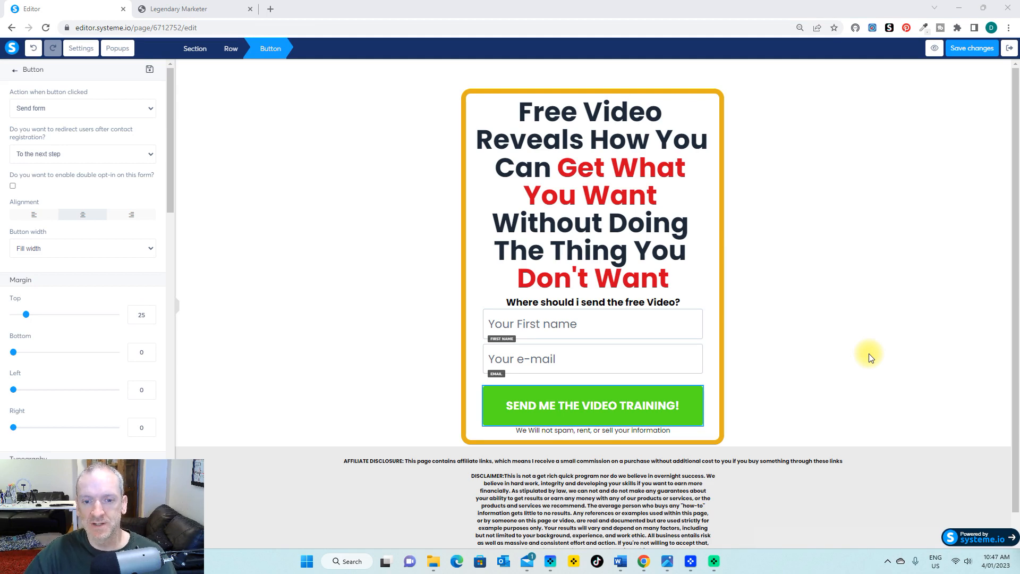
Keep the green button's action on Send form and save the page changes.
left_click(494, 407)
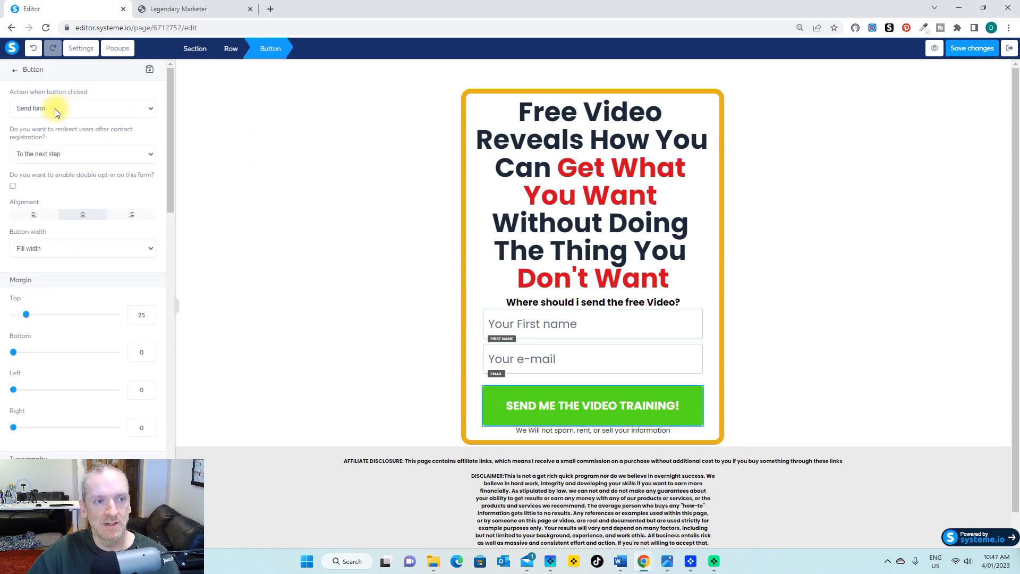
left_click(146, 109)
left_click(146, 109)
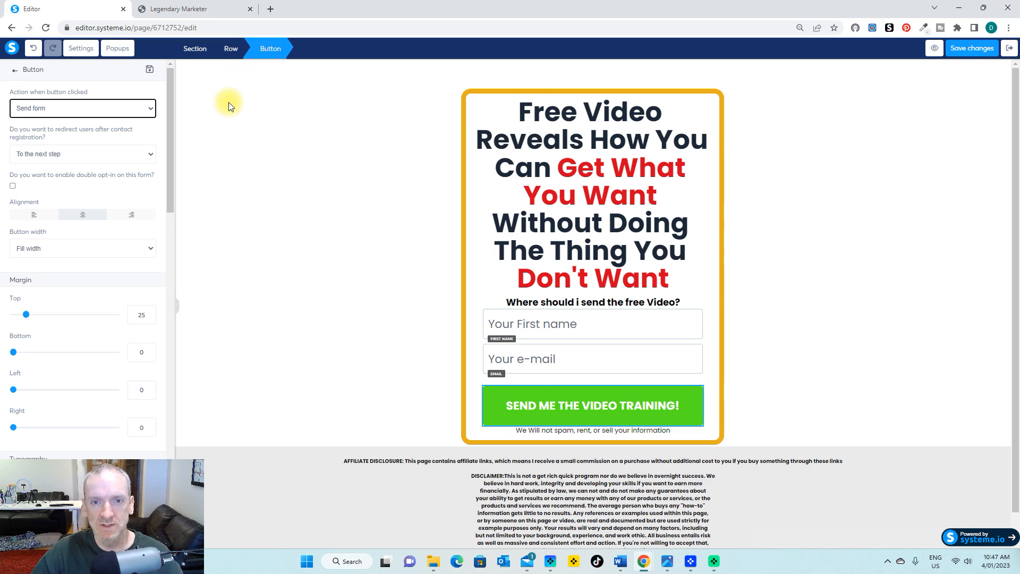
left_click(961, 47)
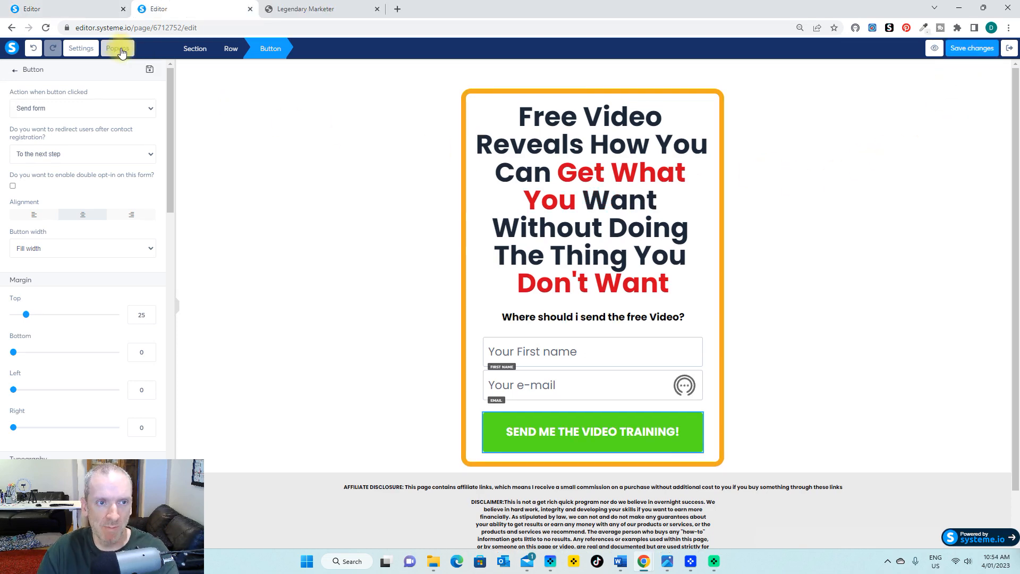
Add a popup to the page and replace its headline with "WAIT! Wouldn't want you to miss out...".
left_click(117, 48)
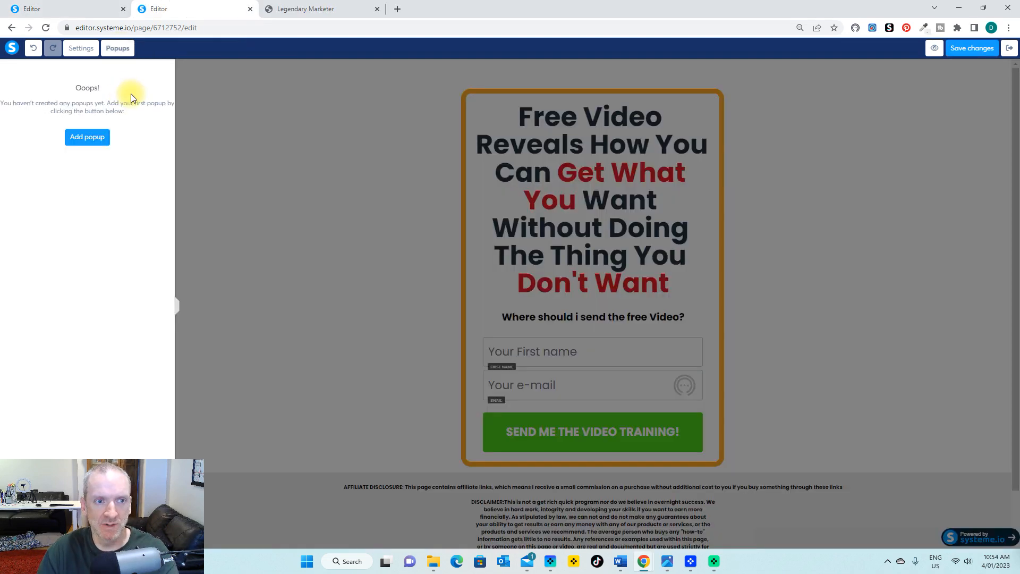
left_click(88, 137)
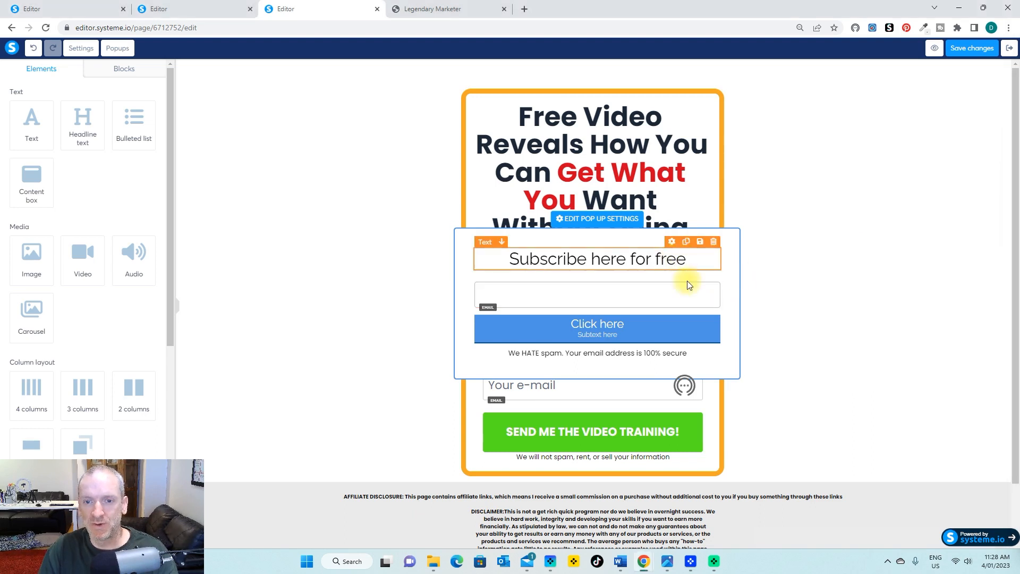
left_click(687, 261)
left_click_drag(688, 261, 514, 272)
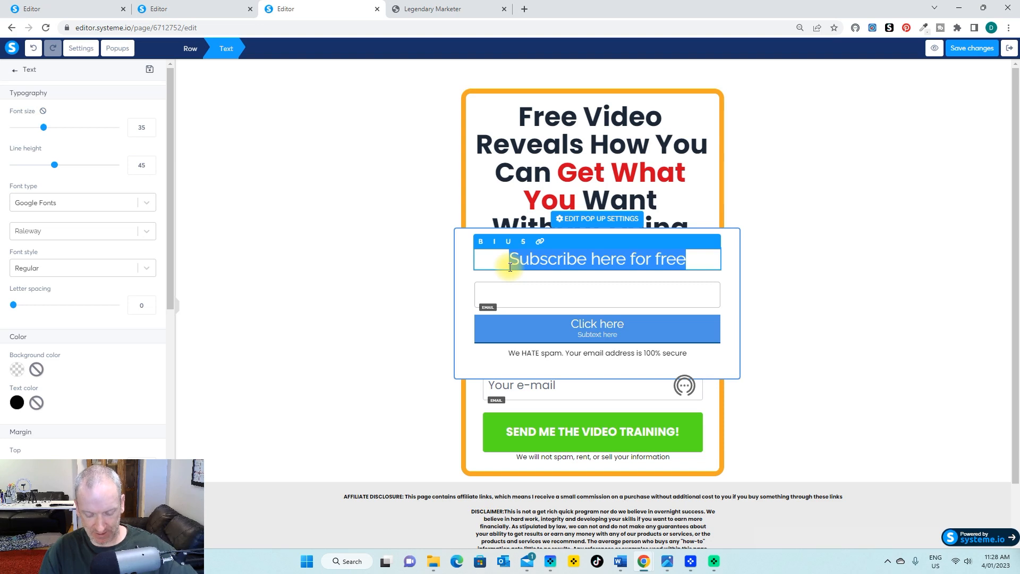
type("WAIT! Wouldn't want you to miss out...")
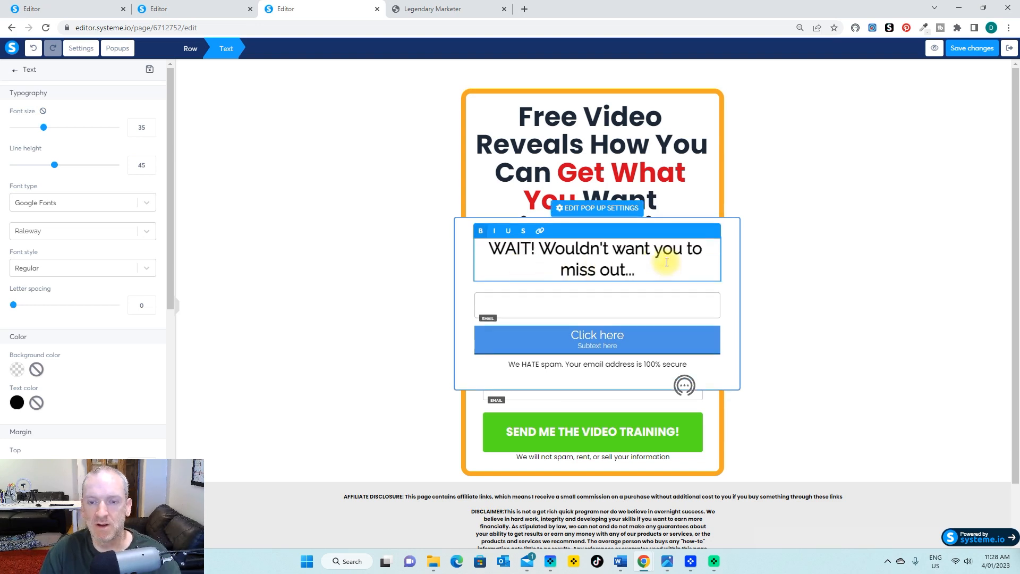
Make the popup headline bold and color the word "WAIT!" red.
scroll(57, 259, "down", 4)
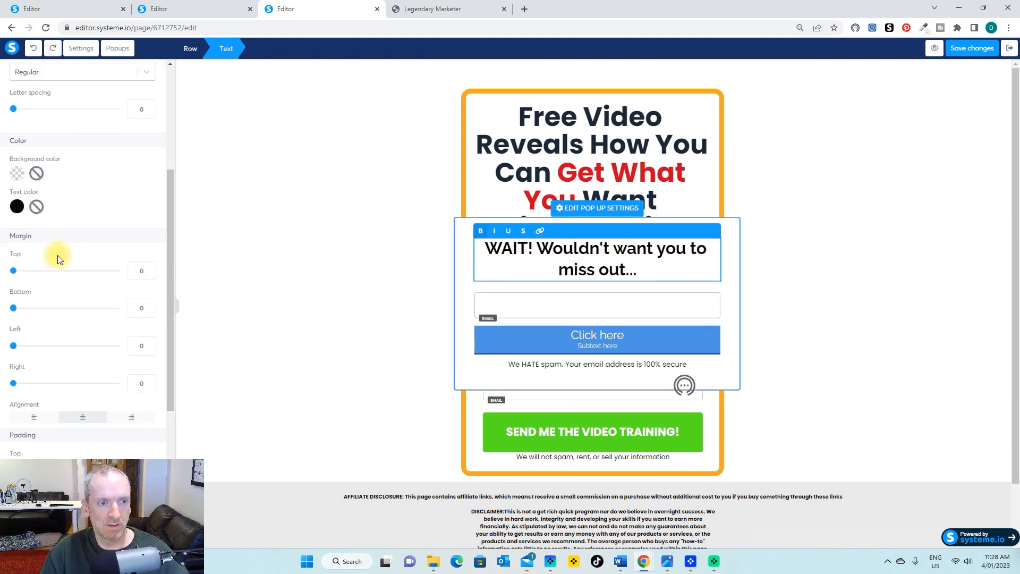
left_click(17, 207)
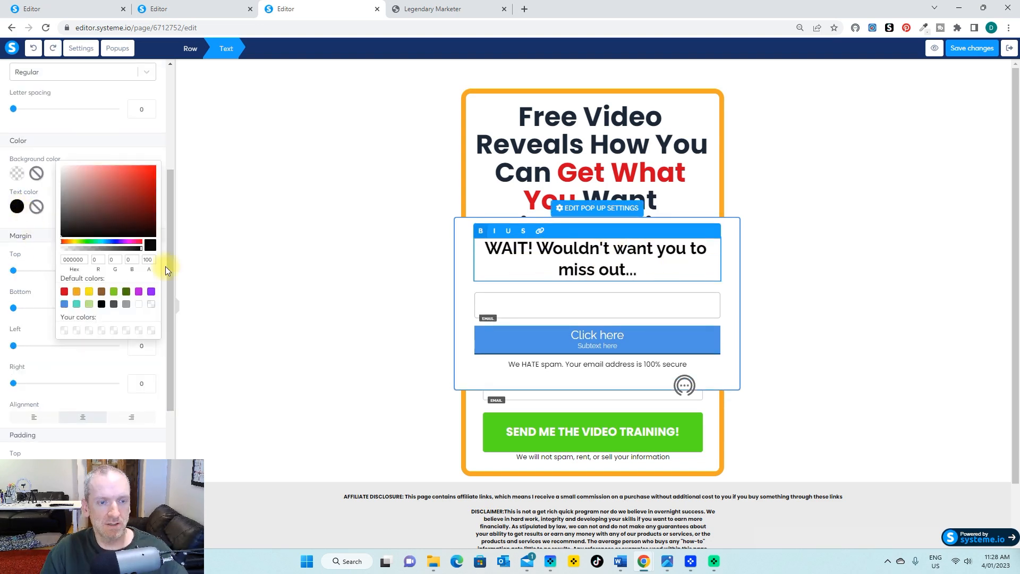
left_click(64, 292)
left_click(443, 285)
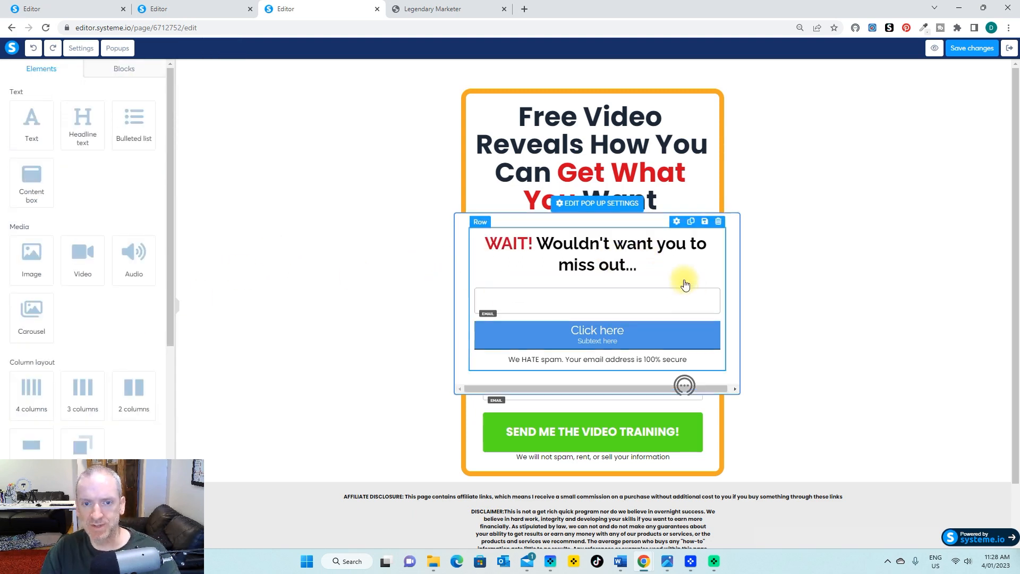
Set the placeholder of the popup's email field to "Your e-mail".
left_click(564, 304)
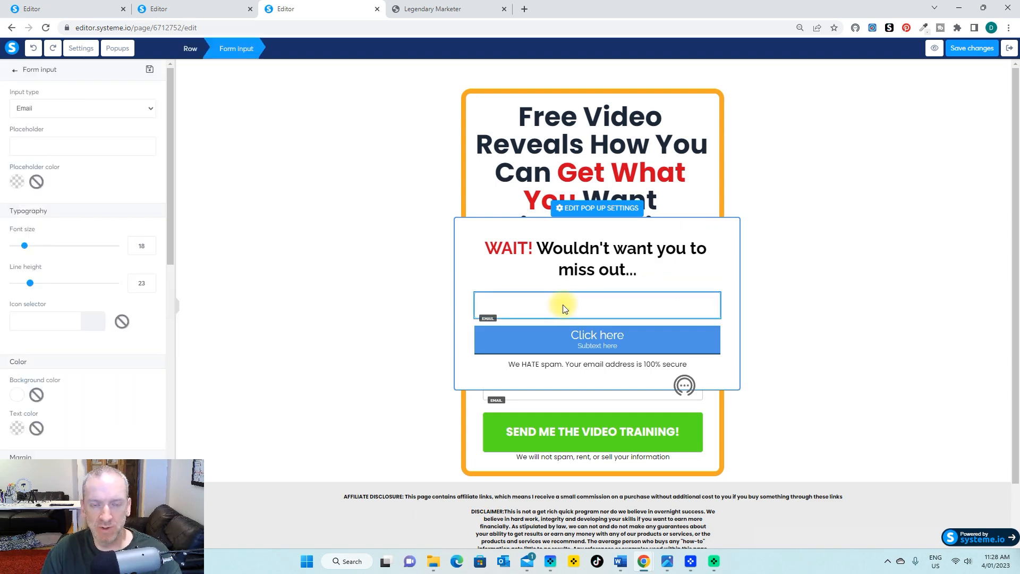
left_click(53, 147)
type("Yo")
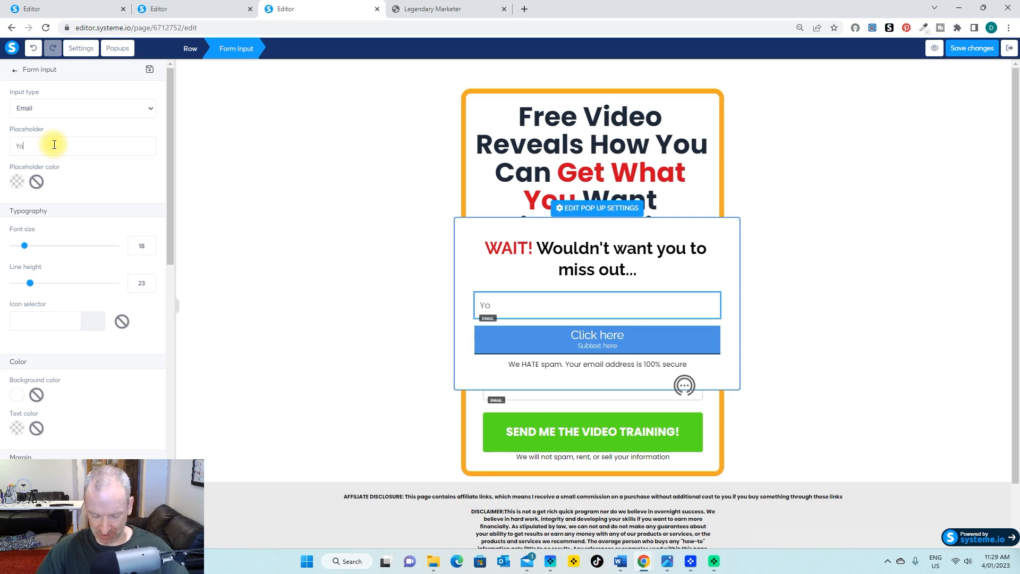
type("ur e-mail")
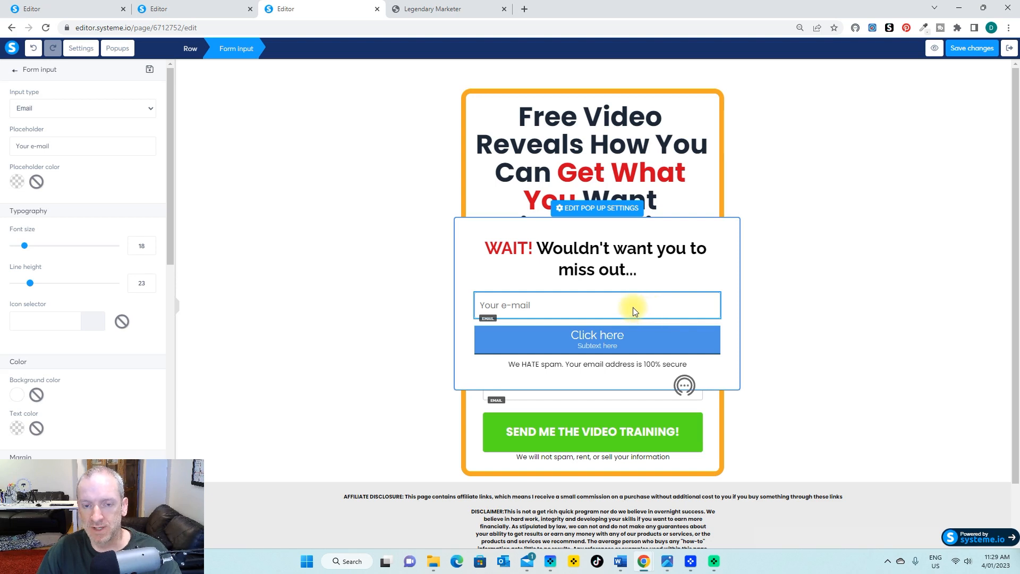
left_click(633, 308)
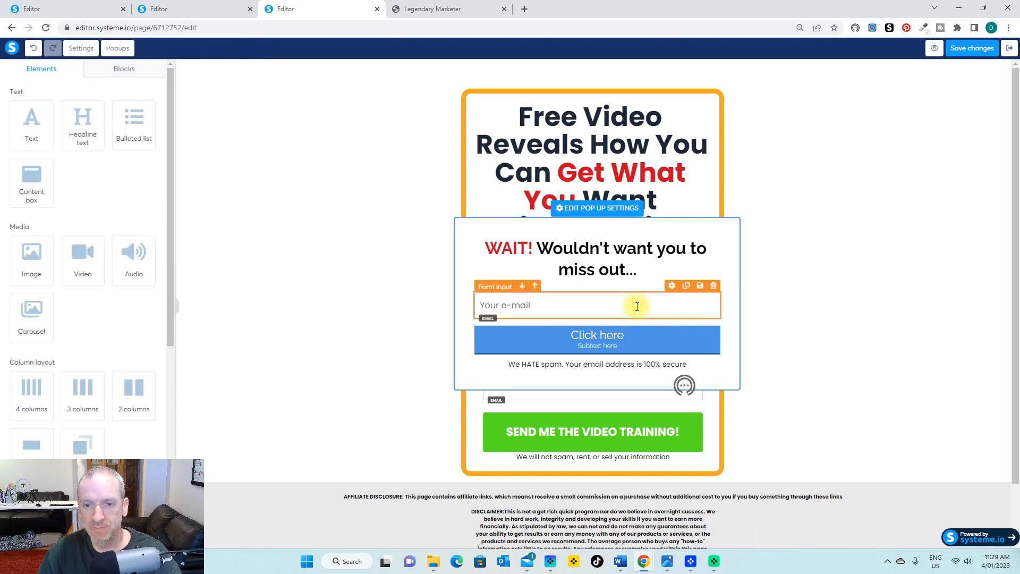
Duplicate the popup's email field and set the upper field's placeholder to "Your First name".
left_click(689, 288)
left_click(550, 289)
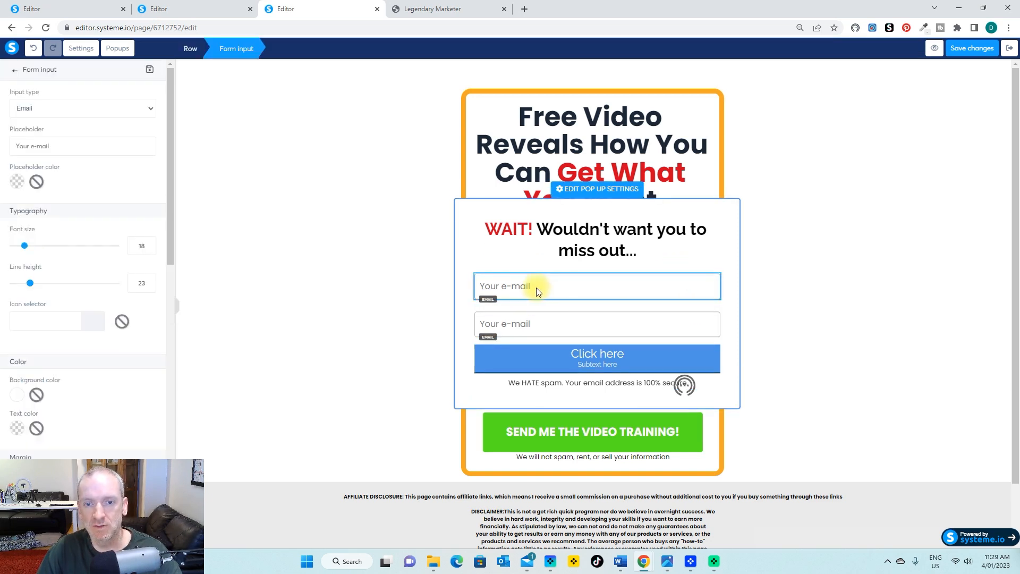
left_click(533, 288)
left_click_drag(538, 287, 517, 289)
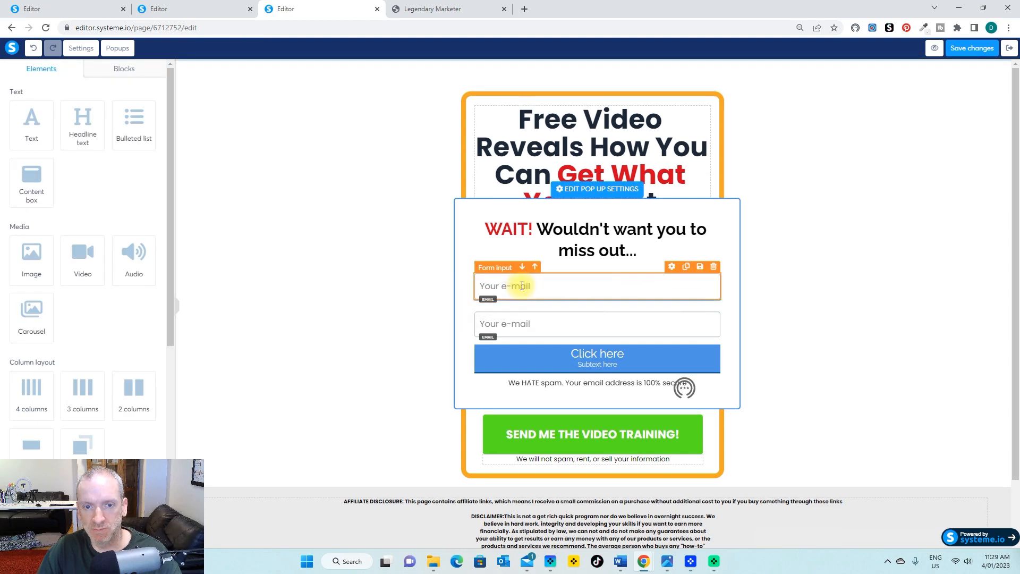
left_click(523, 287)
left_click_drag(55, 147, 23, 145)
type("First name")
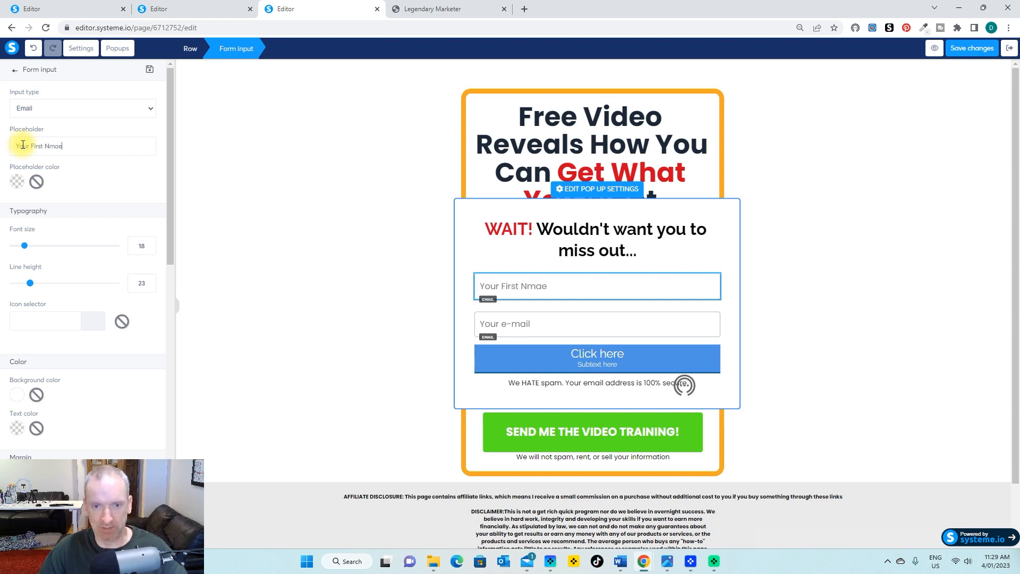
left_click(826, 274)
Change the input type of the popup's upper field to First name.
left_click(571, 287)
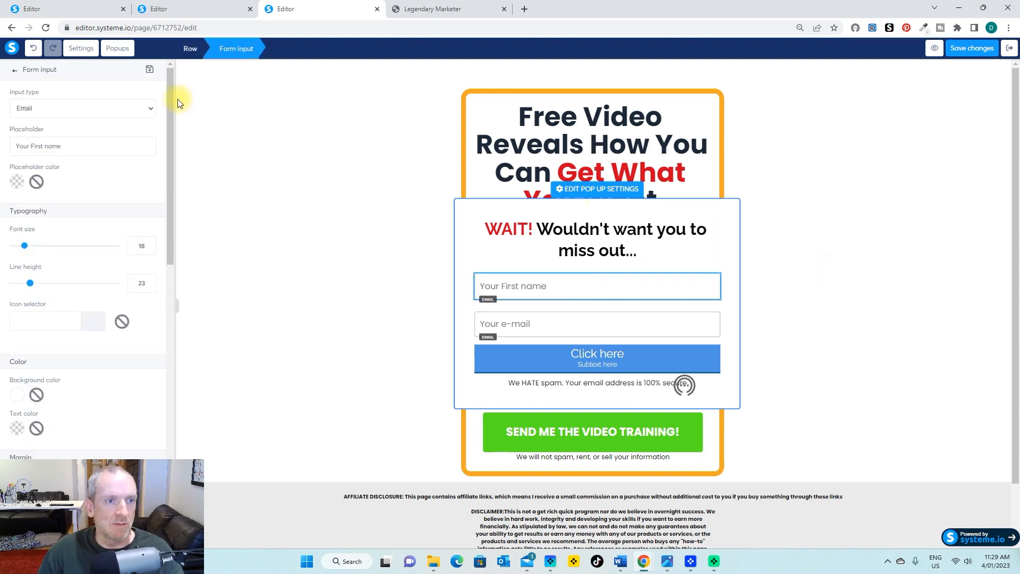
left_click(151, 108)
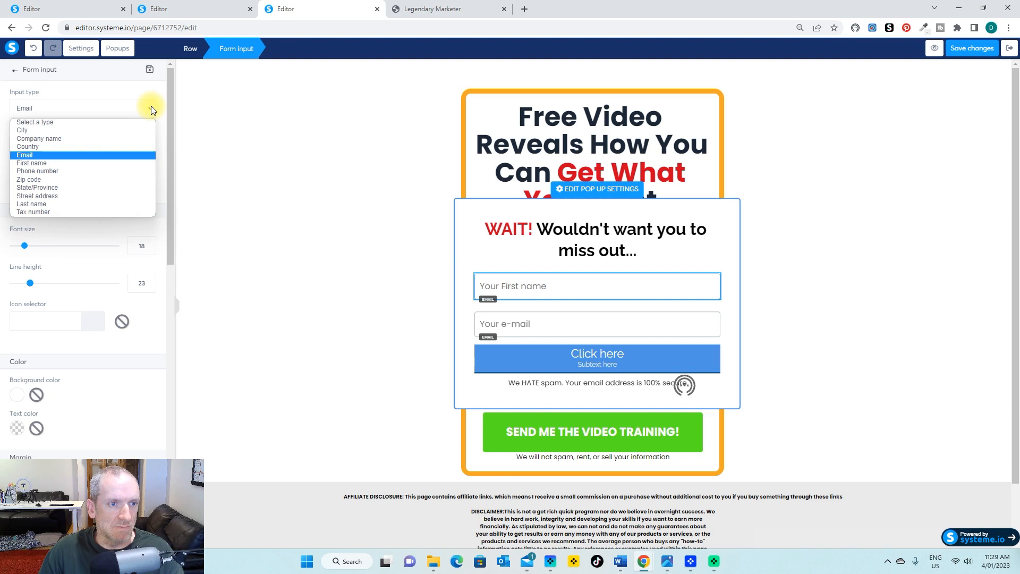
left_click(95, 162)
Set the background color of the popup's button to green 53e519.
left_click(539, 360)
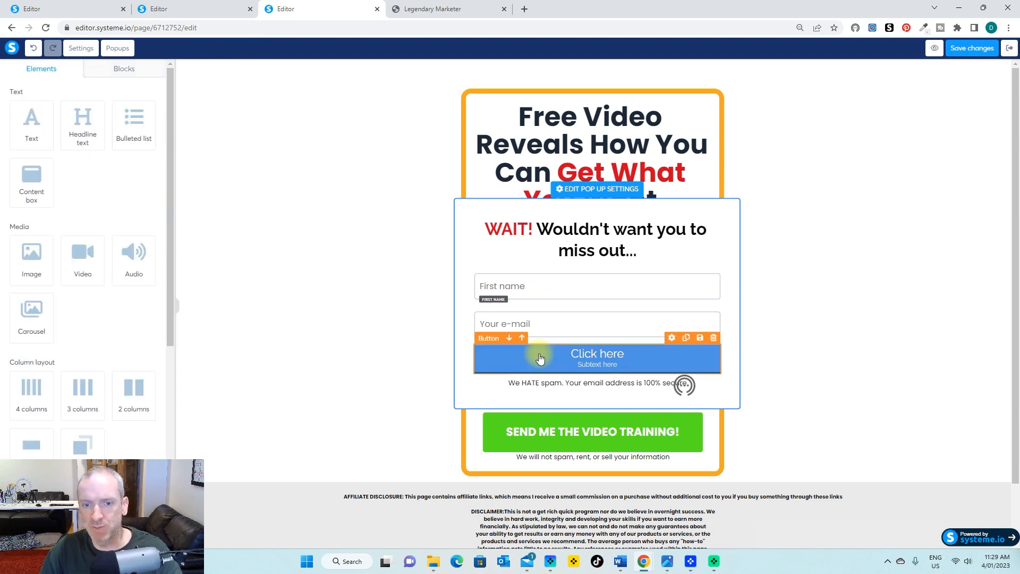
left_click(540, 359)
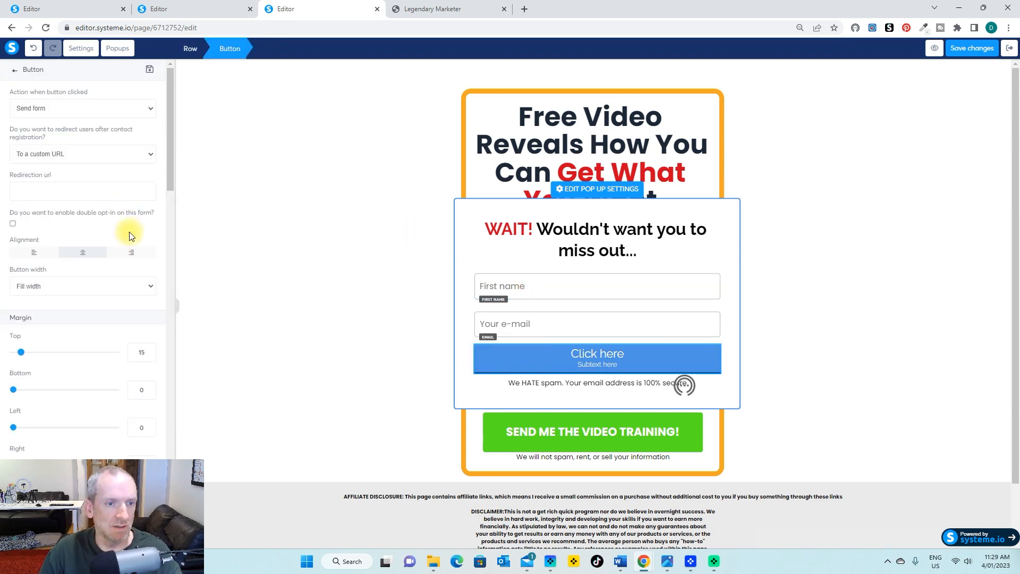
scroll(121, 248, "down", 3)
scroll(119, 249, "down", 10)
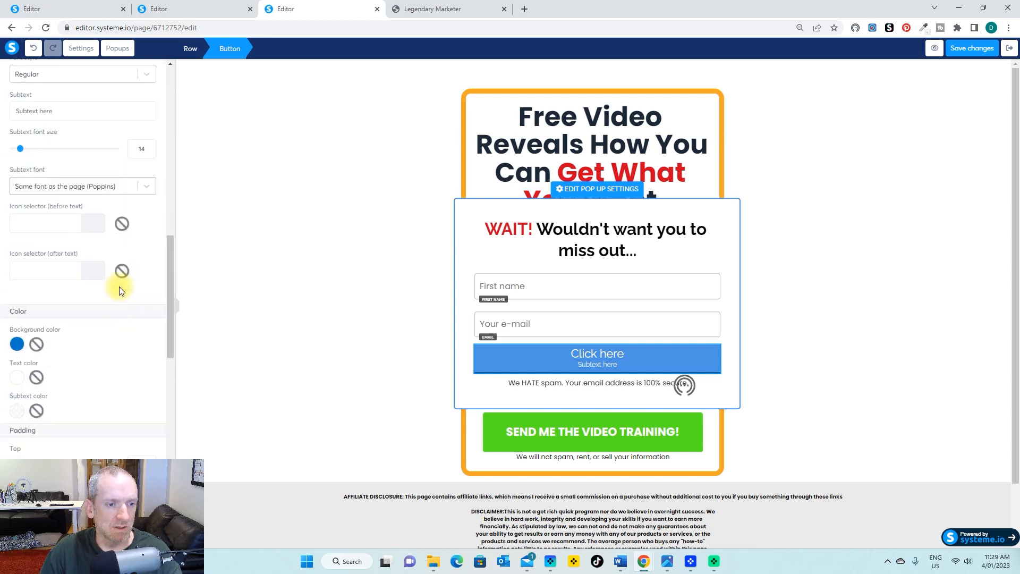
left_click(16, 236)
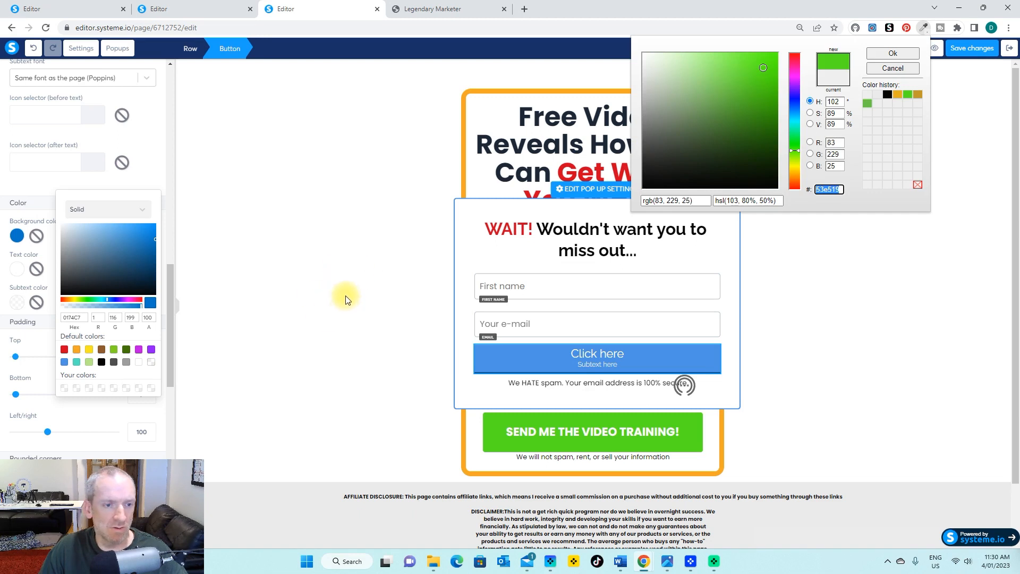
left_click(74, 317)
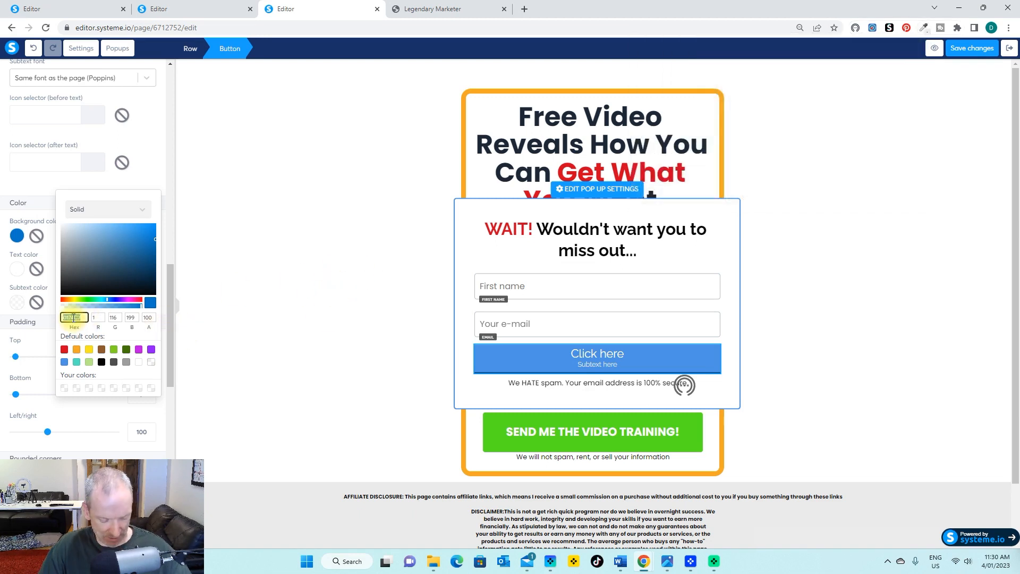
key("ctrl+v")
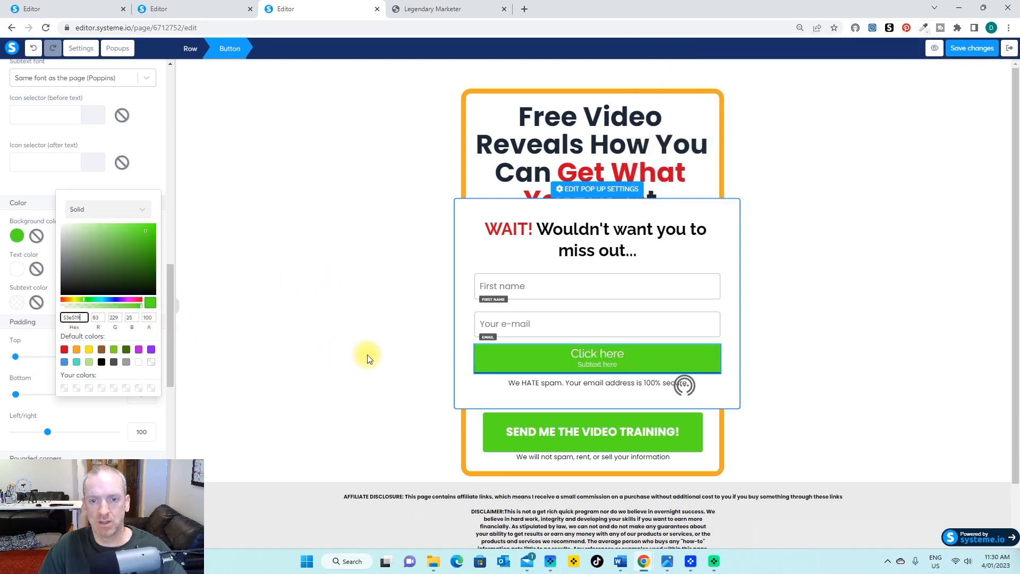
left_click(371, 360)
Change the popup's button text to "I Want It!".
left_click(629, 359)
left_click(629, 359)
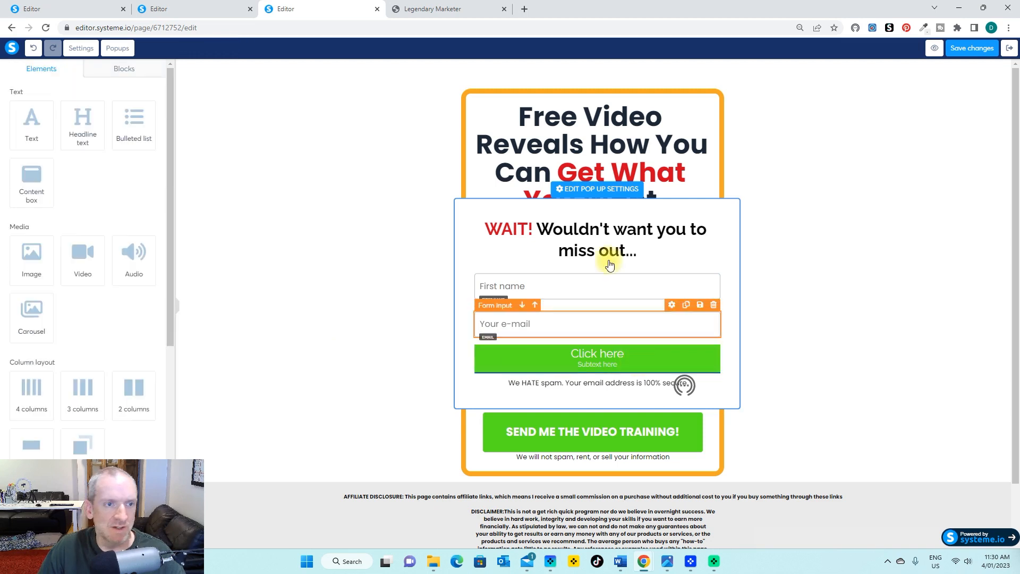
left_click(582, 353)
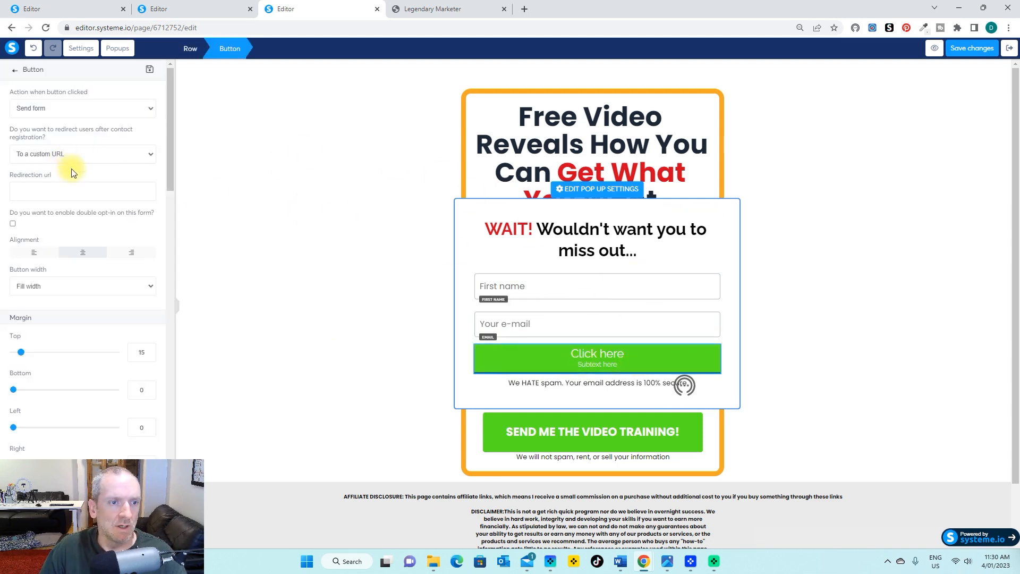
scroll(74, 181, "down", 4)
scroll(75, 183, "down", 2)
left_click(63, 212)
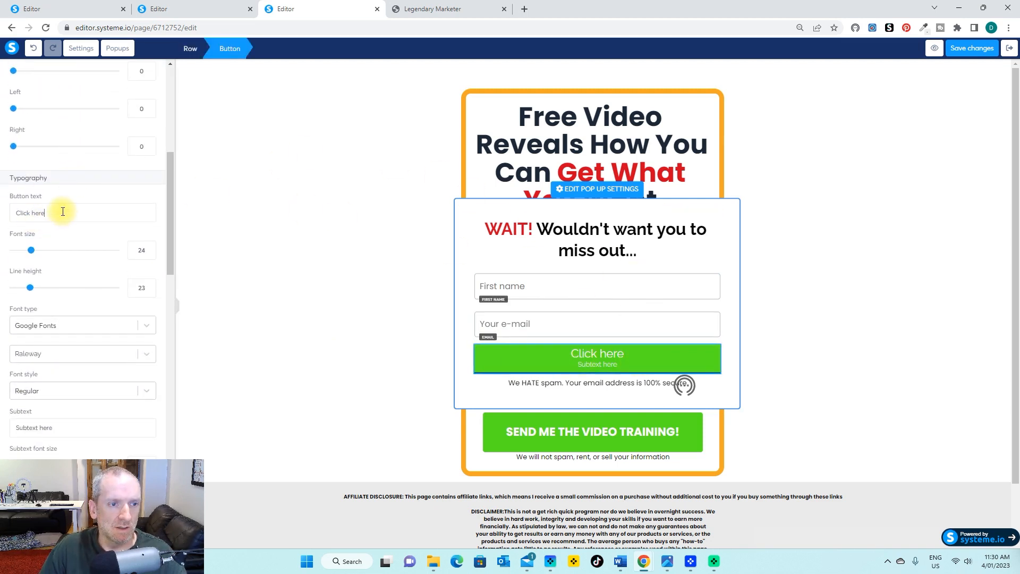
left_click_drag(62, 212, 15, 212)
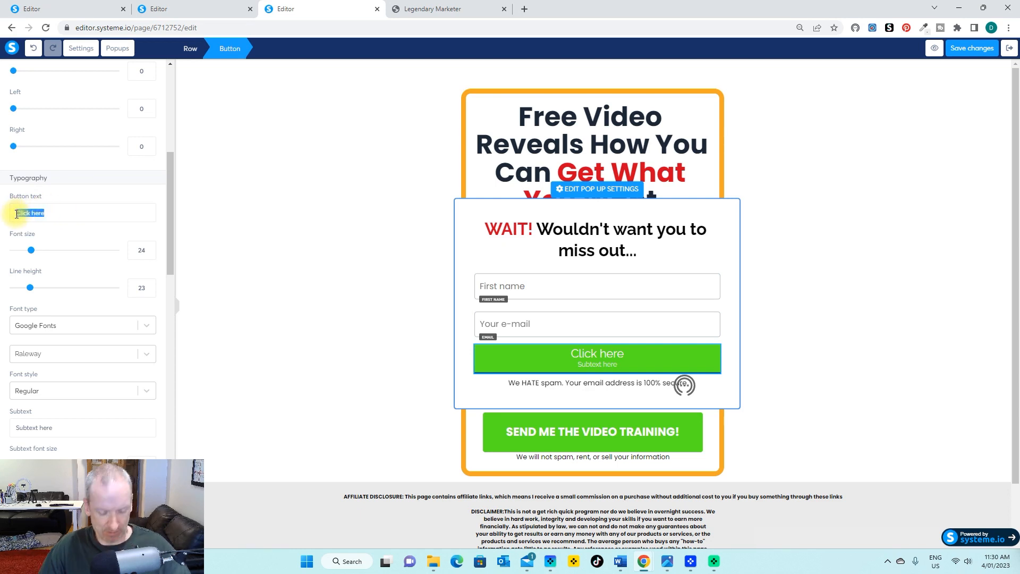
type("I Want ")
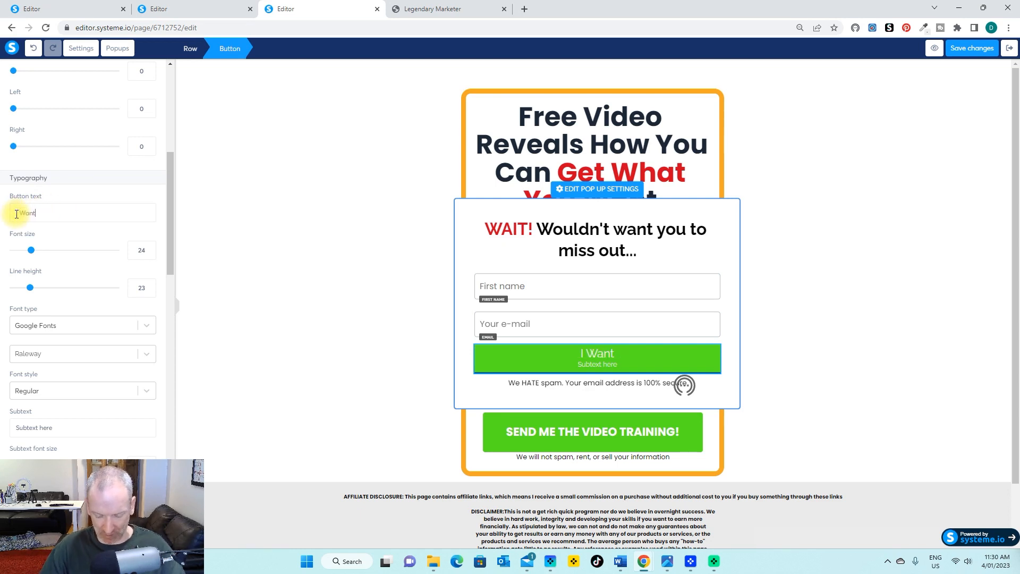
type("It!")
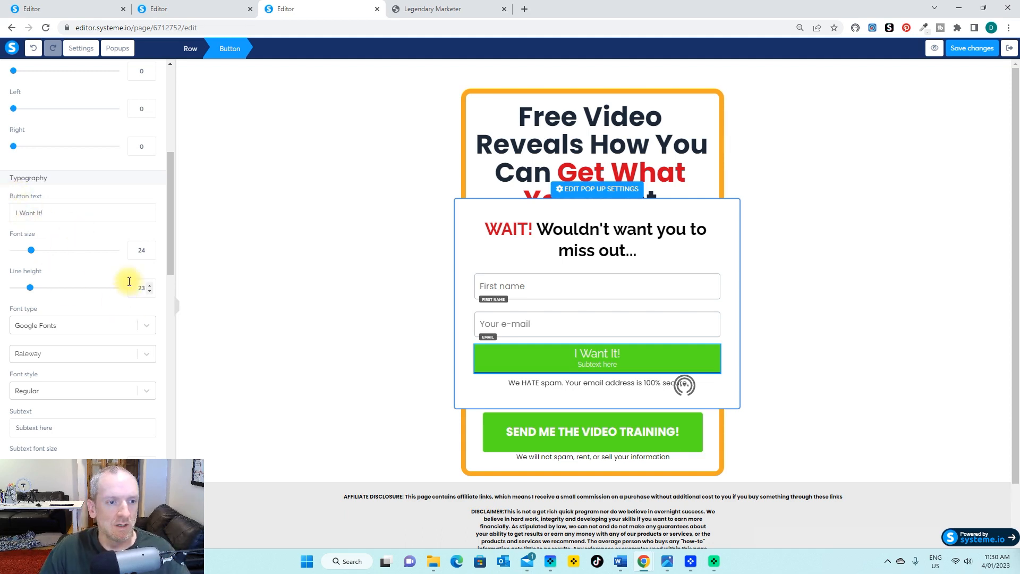
Remove the subtext from the popup's button.
scroll(75, 320, "down", 3)
scroll(75, 321, "down", 3)
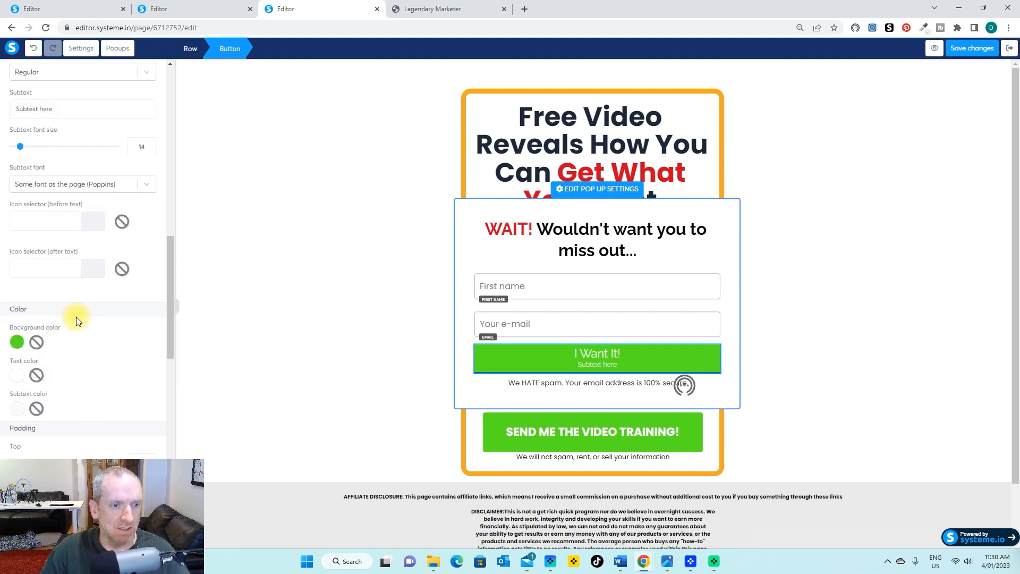
scroll(76, 319, "up", 3)
left_click(73, 261)
left_click_drag(74, 261, 7, 263)
key("BackSpace")
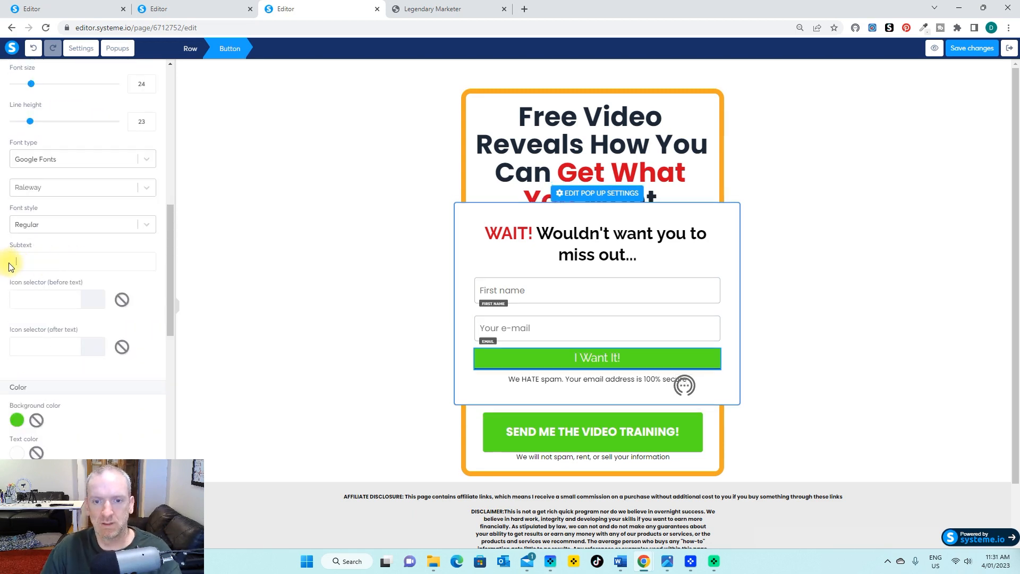
Set the font style of the popup's button text to Bold 700.
left_click(557, 362)
left_click(557, 362)
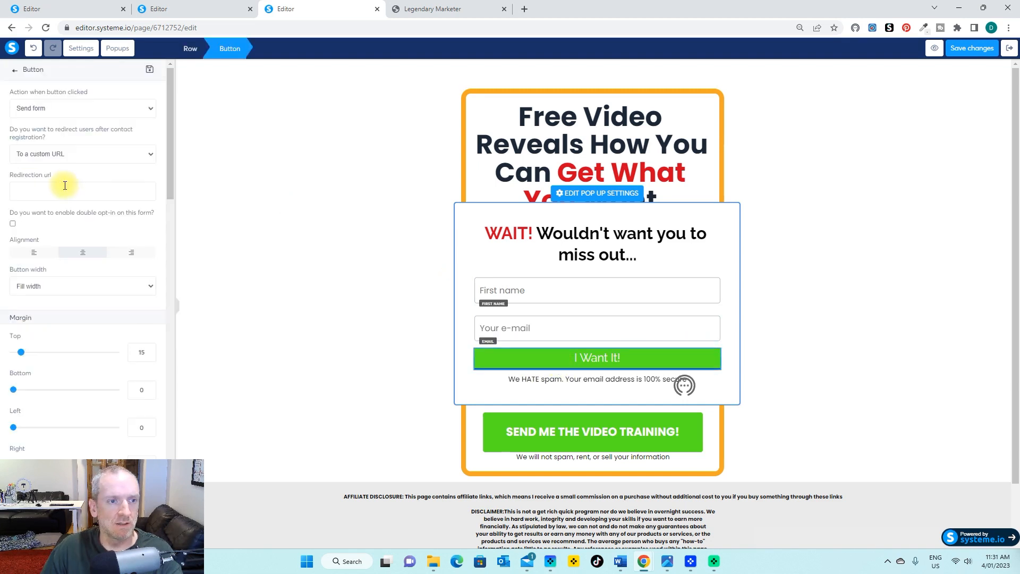
scroll(88, 209, "down", 8)
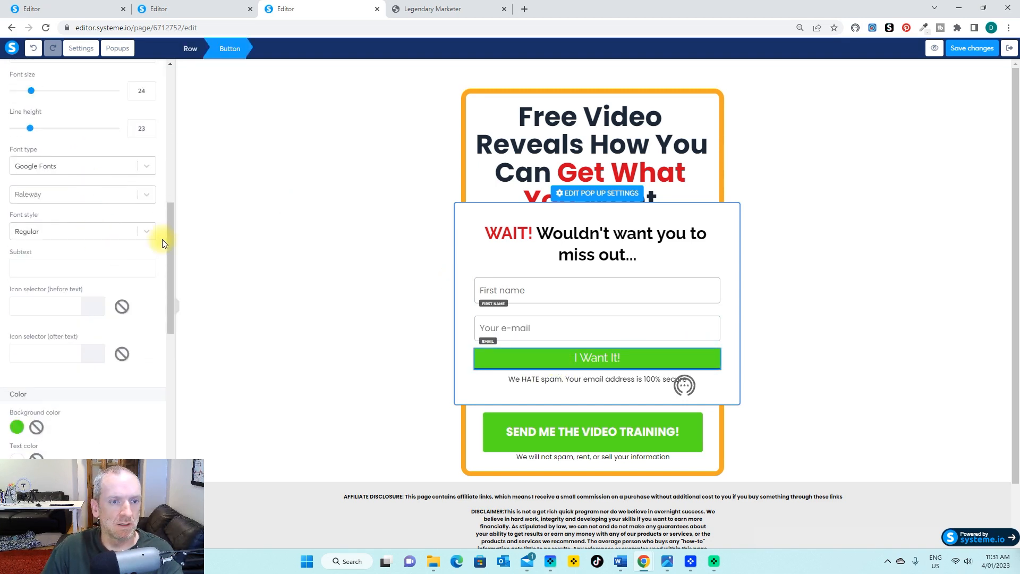
left_click(148, 232)
scroll(125, 307, "down", 2)
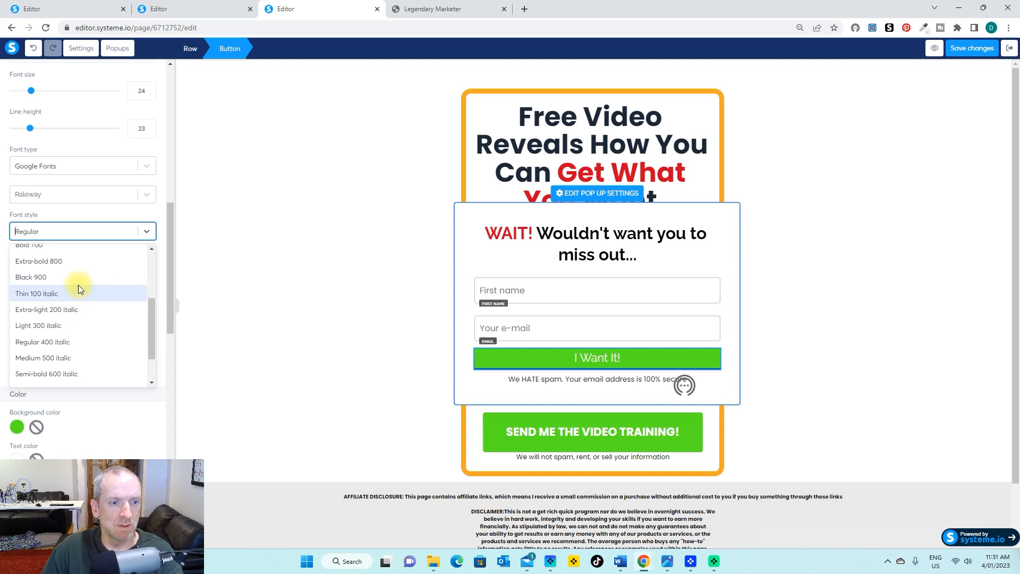
scroll(88, 299, "up", 1)
left_click(61, 300)
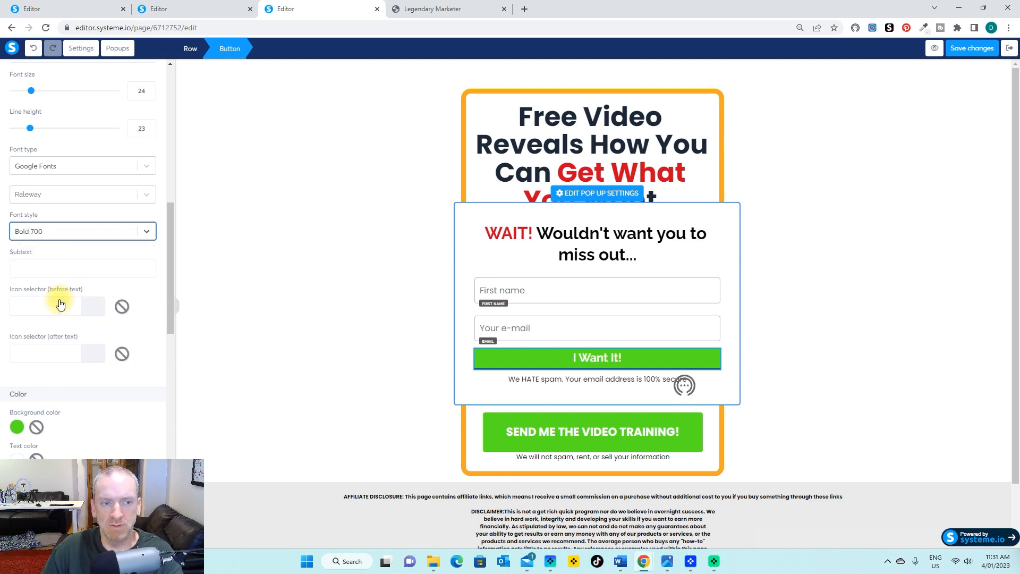
Increase the font size of the popup's button text to 31.
scroll(113, 266, "up", 4)
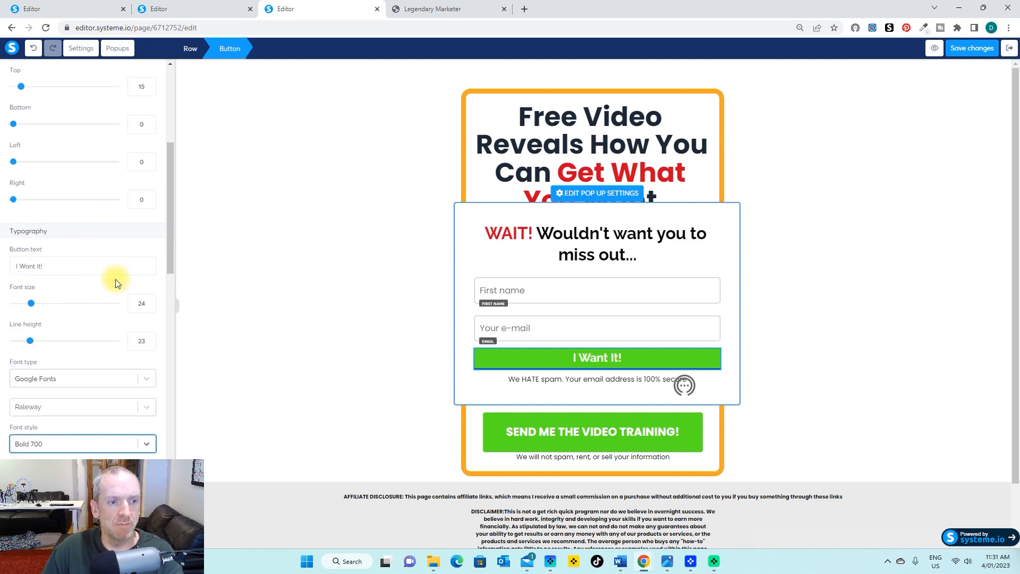
left_click(149, 301)
left_click(150, 300)
left_click(150, 300)
left_click(150, 301)
left_click(150, 301)
left_click(149, 301)
left_click(149, 300)
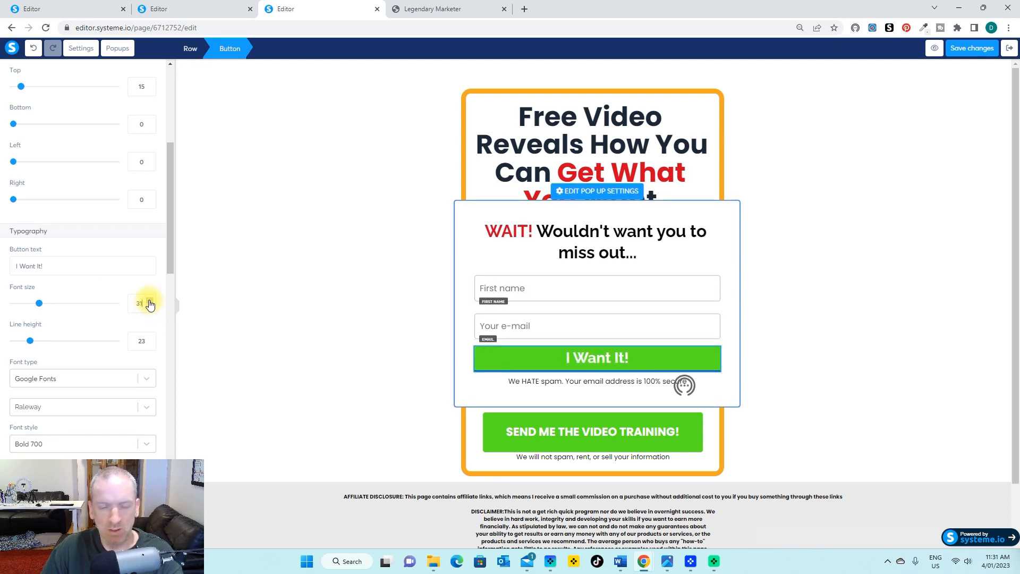
Remove the border of the popup's button by setting its border style to None.
scroll(121, 321, "down", 7)
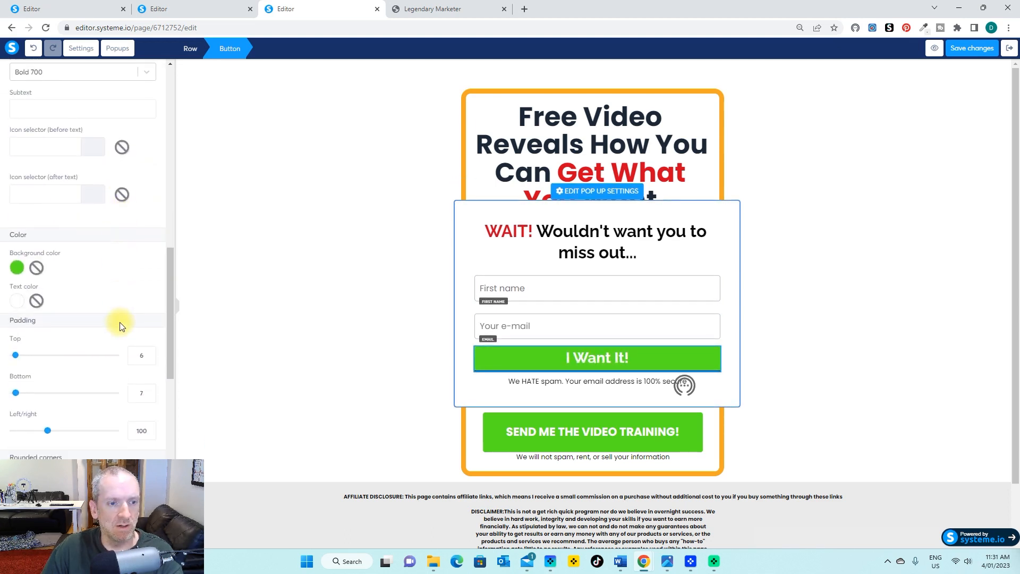
scroll(120, 322, "down", 8)
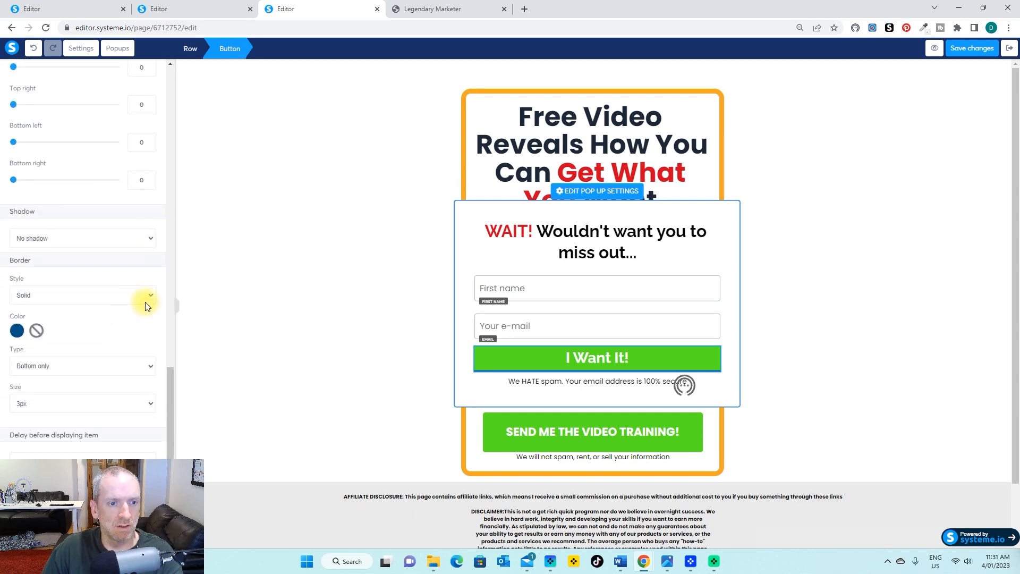
scroll(148, 300, "down", 1)
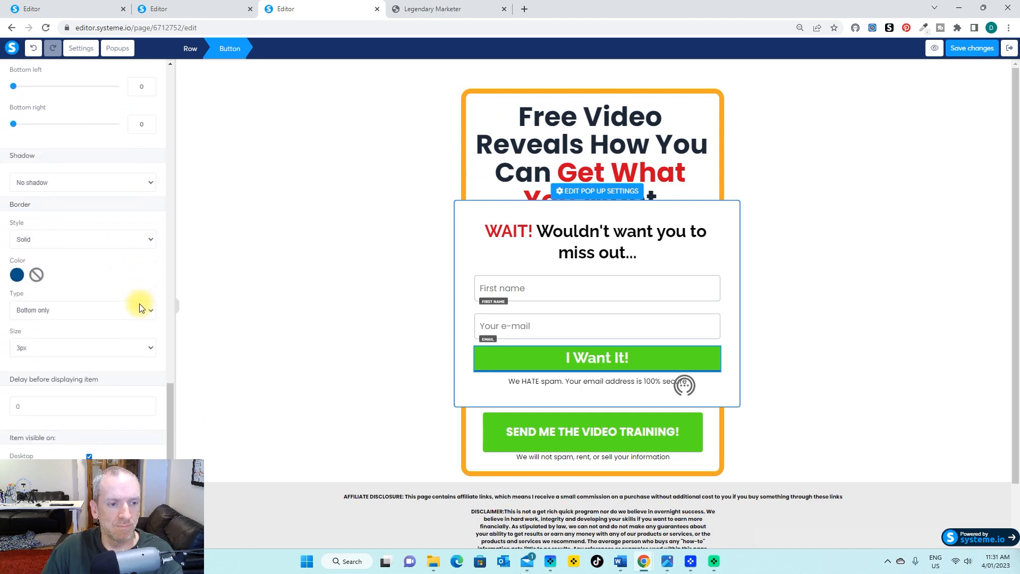
left_click(149, 237)
left_click(142, 248)
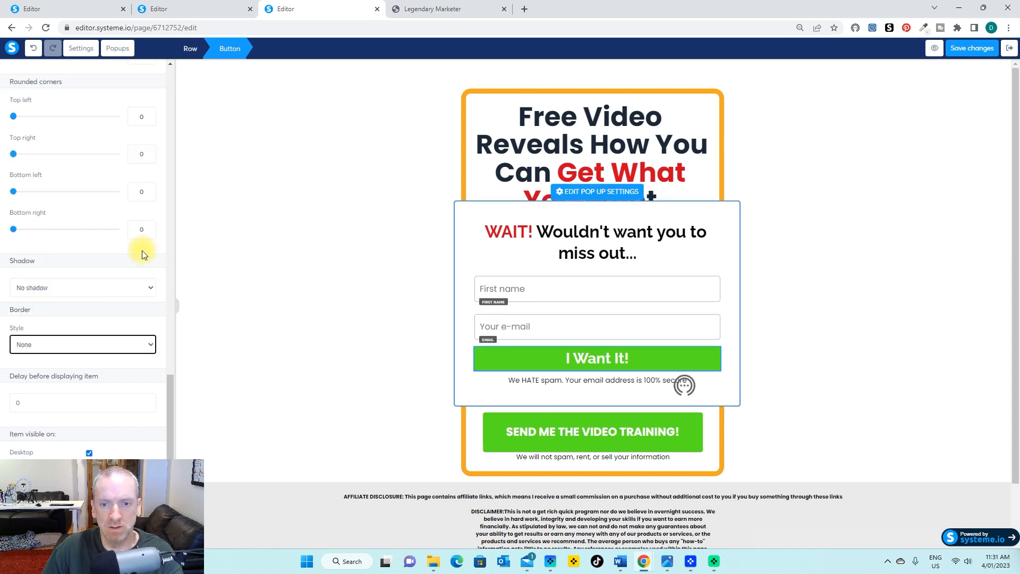
left_click(379, 334)
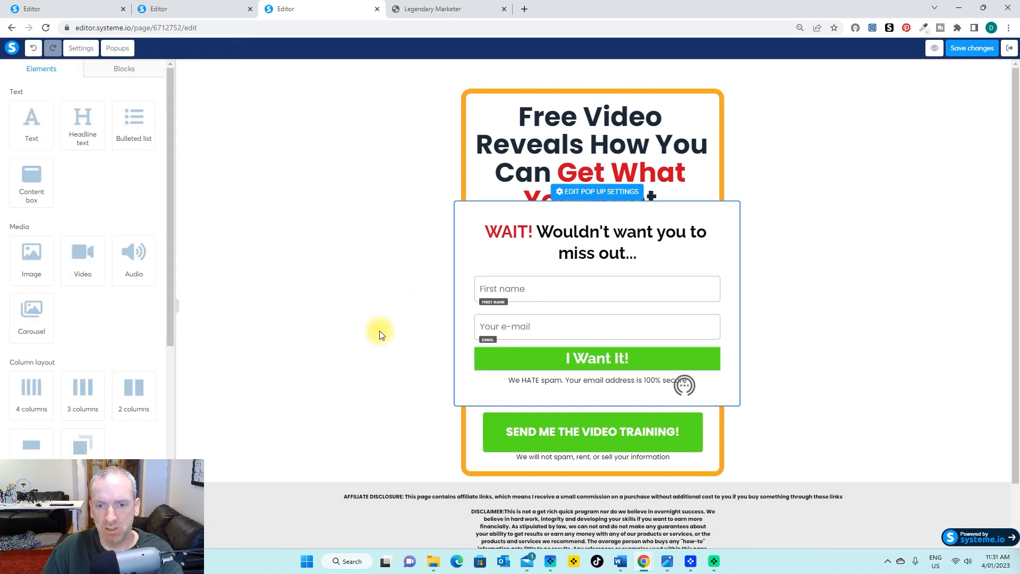
Change the small text below the popup's button to "We will not spam, rent, or sell your information" and save the changes.
left_click(586, 378)
left_click(786, 405)
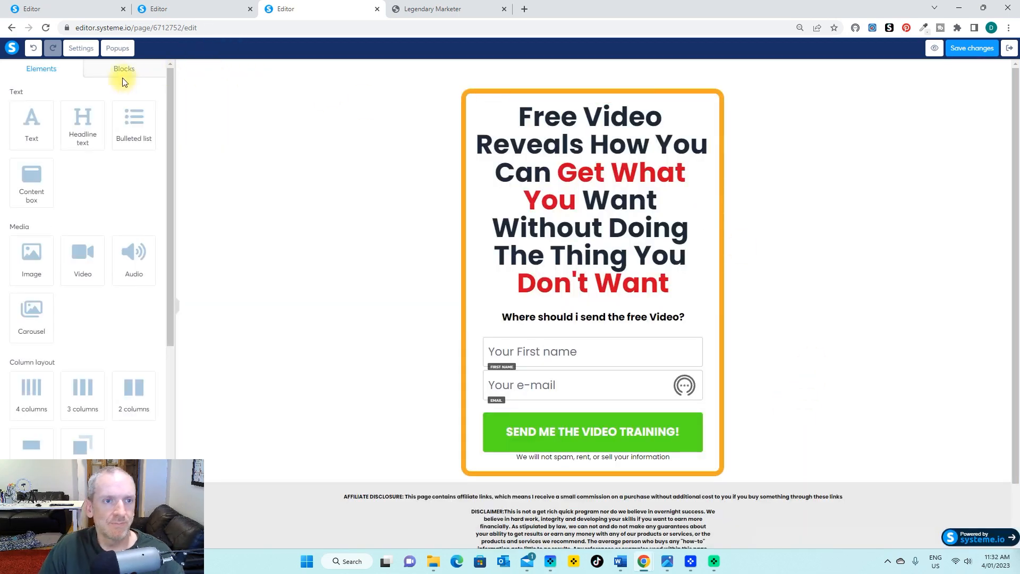
left_click(116, 47)
left_click(149, 73)
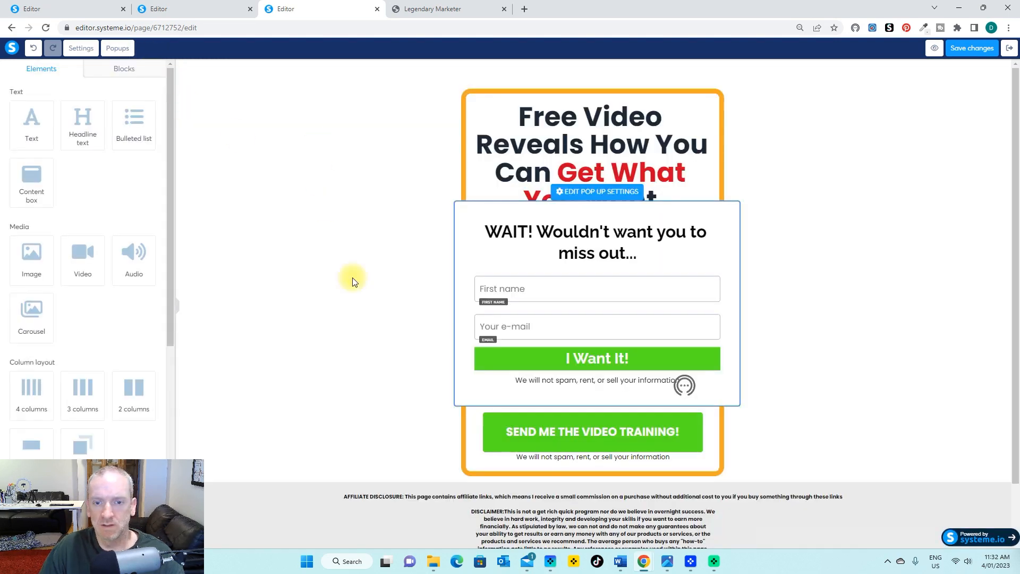
left_click(970, 48)
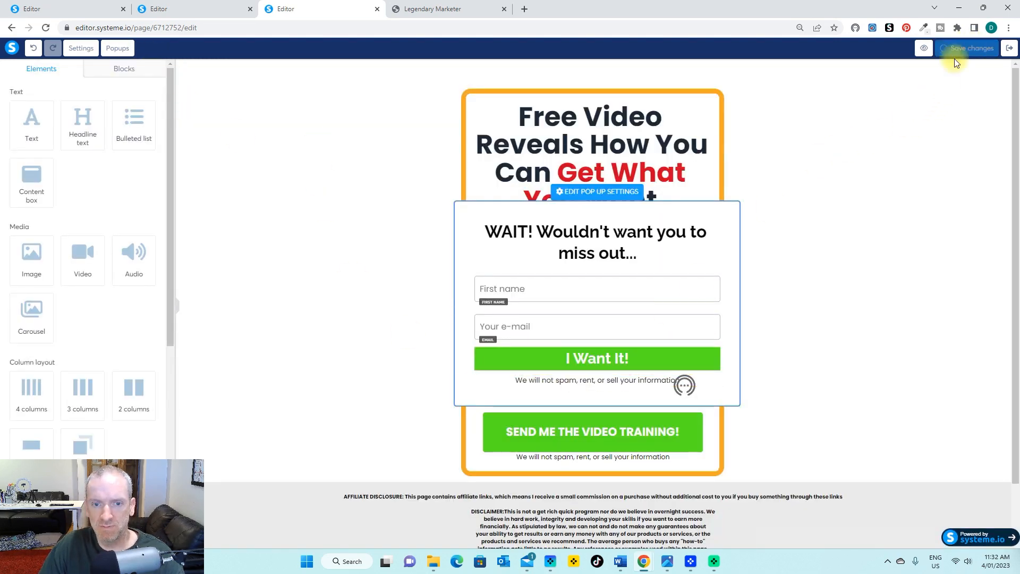
Color the word "WAIT!" in the popup headline red.
double_click(523, 232)
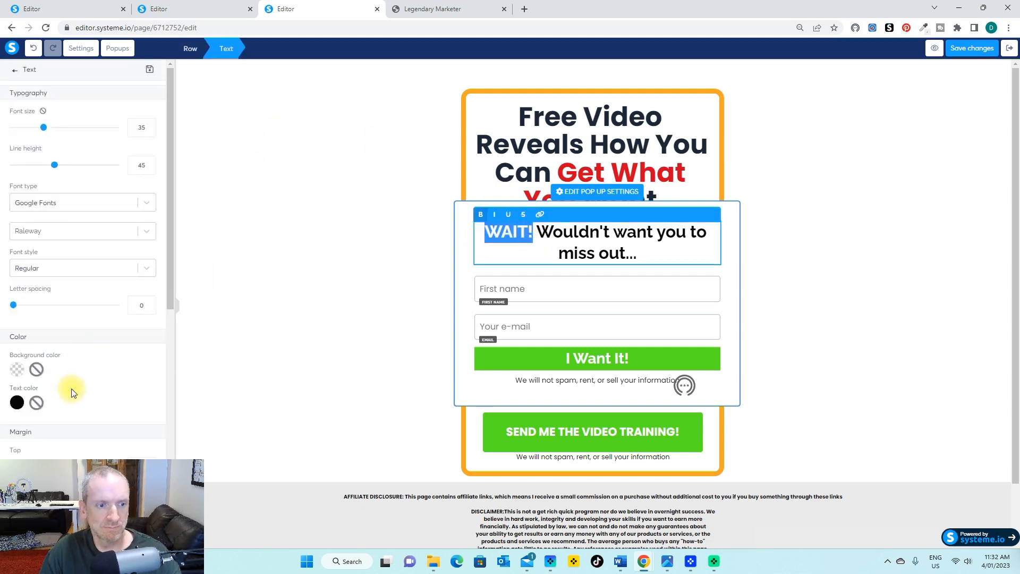
left_click(17, 402)
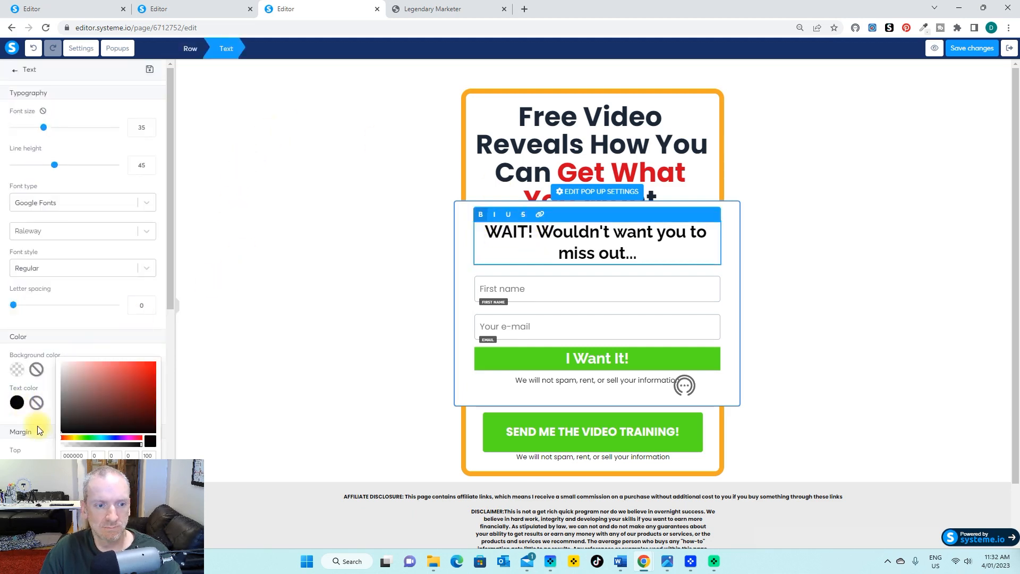
left_click_drag(174, 303, 166, 369)
left_click(19, 240)
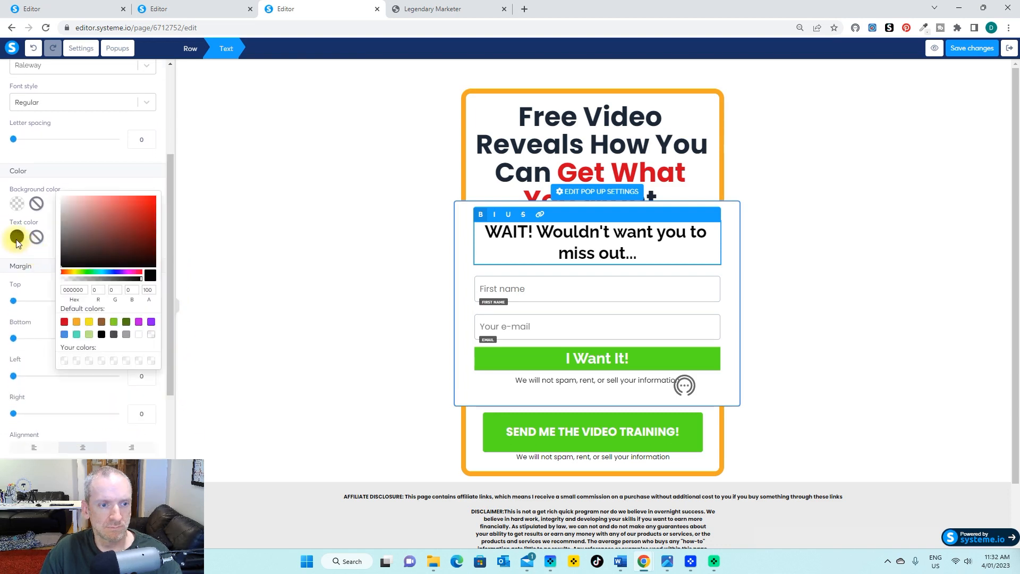
left_click(64, 321)
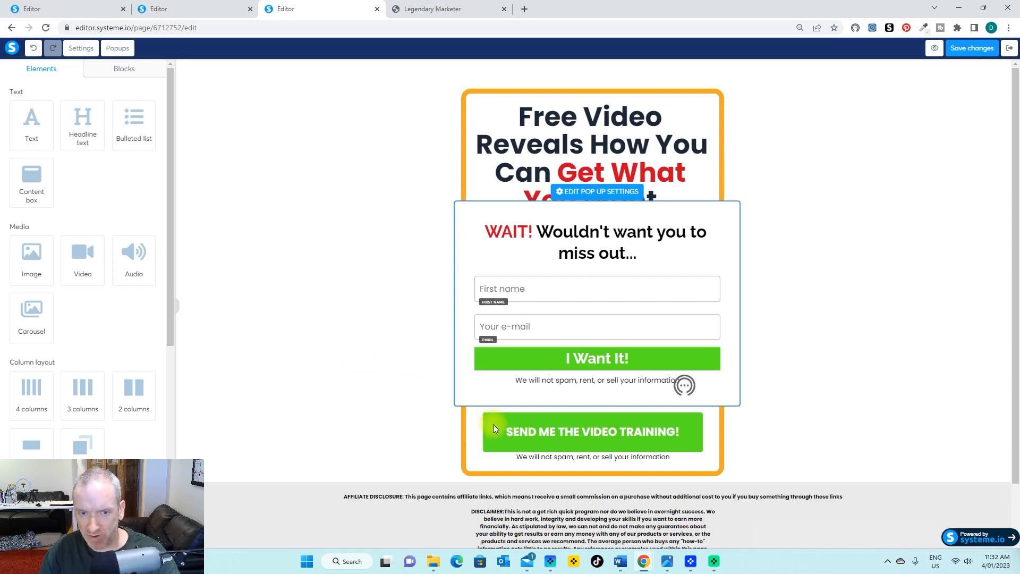
Round the corners of the popup's "I Want It!" button, setting the top left radius to 5, and save the changes.
left_click(535, 357)
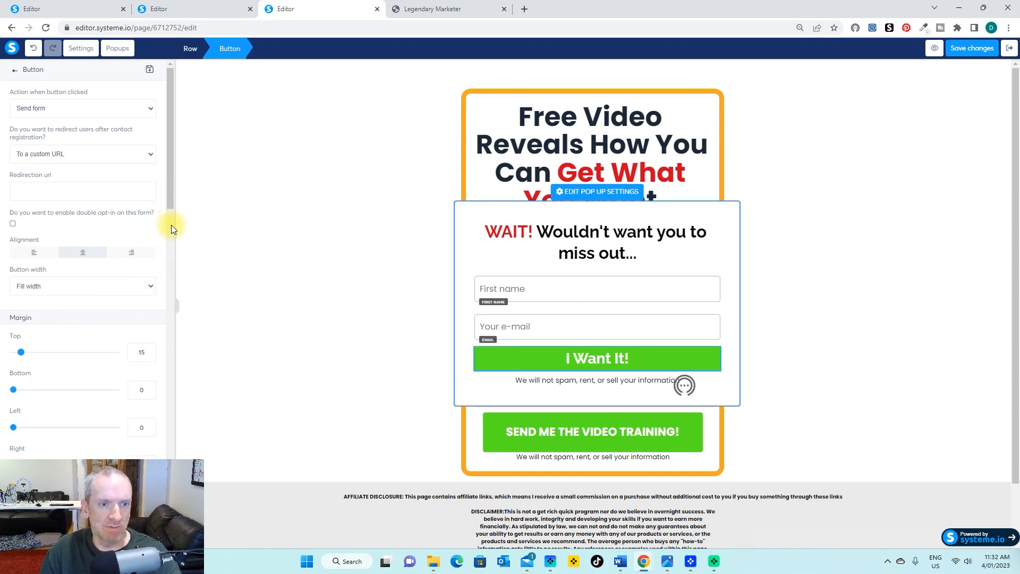
scroll(171, 234, "down", 5)
scroll(98, 271, "down", 3)
scroll(101, 279, "up", 2)
scroll(102, 278, "down", 8)
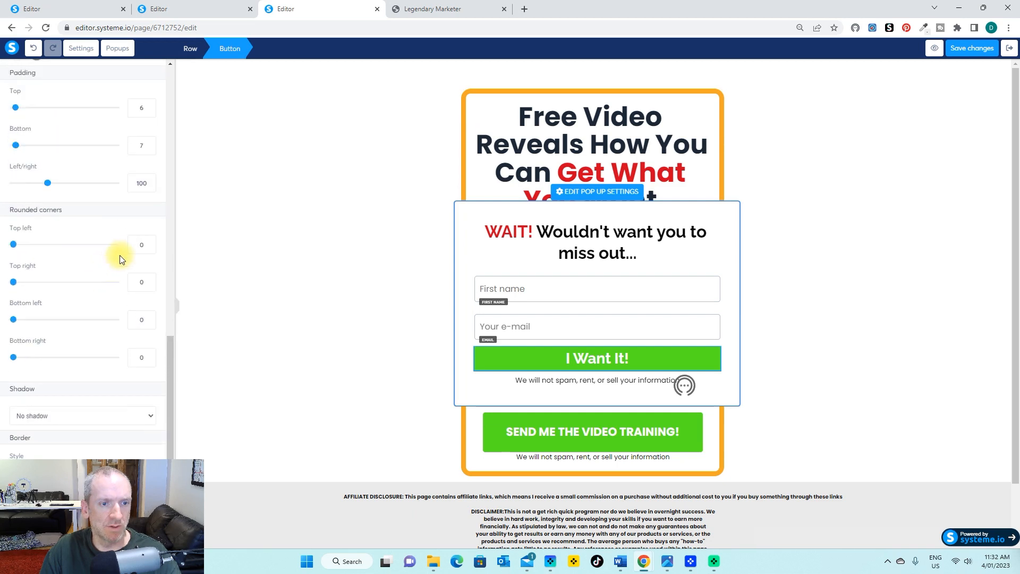
left_click(150, 241)
left_click(150, 242)
left_click(149, 242)
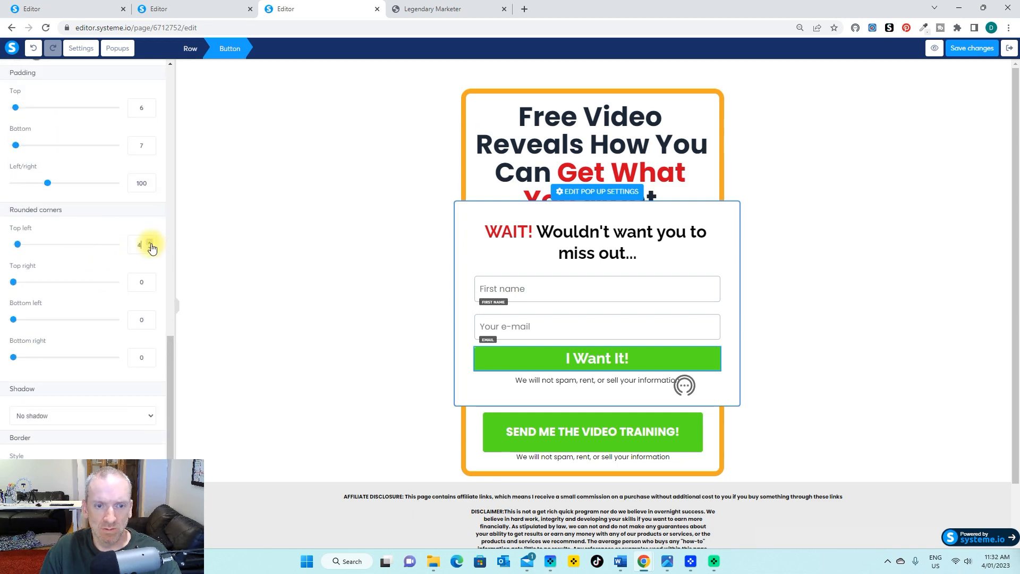
left_click(150, 279)
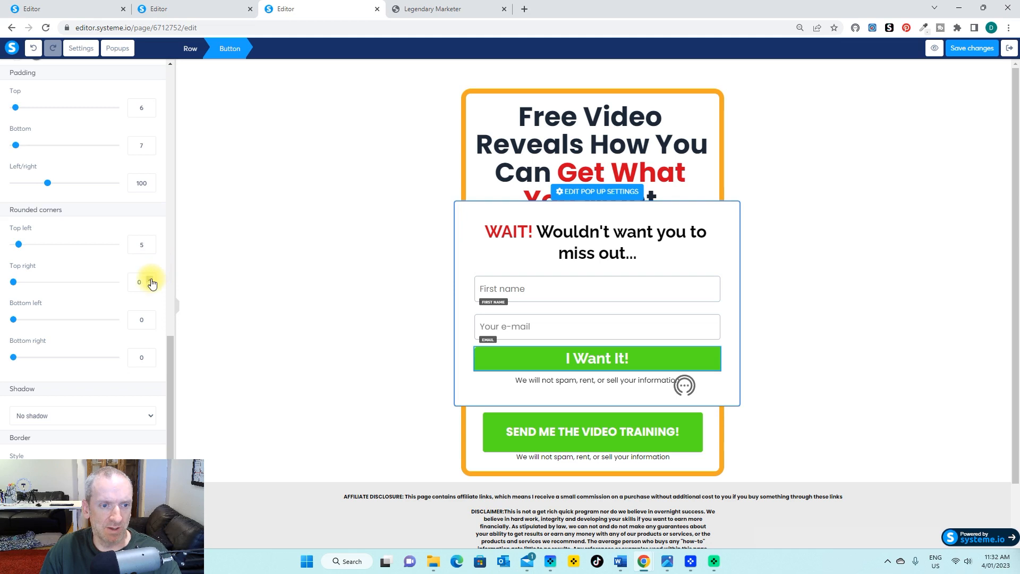
left_click(290, 330)
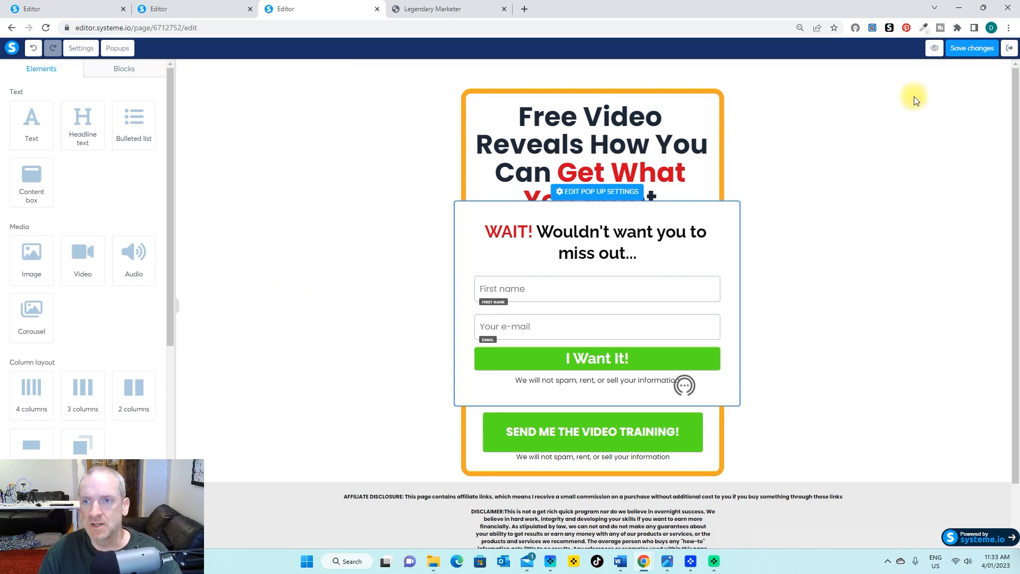
left_click(972, 48)
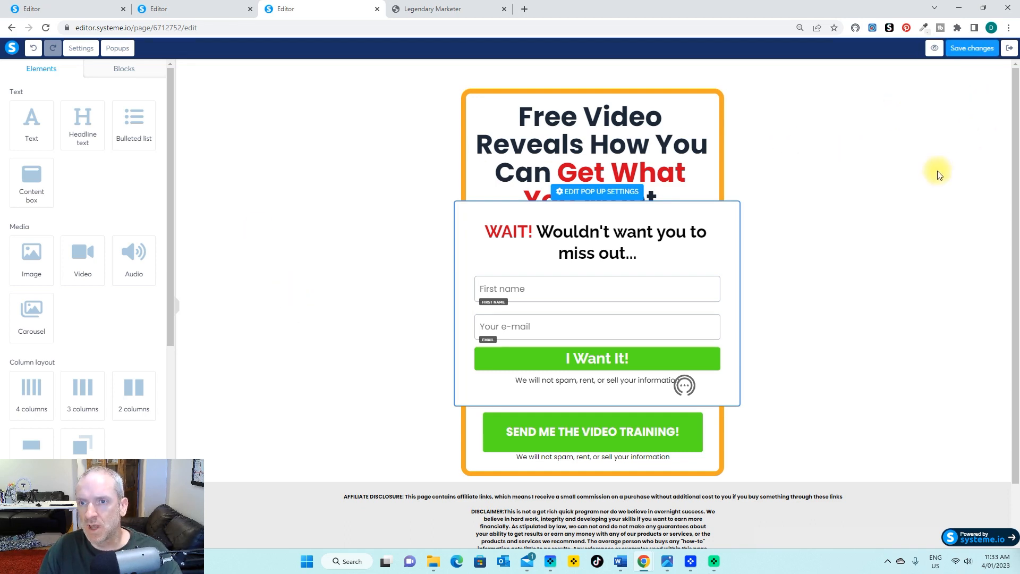
Turn on the close button in the popup settings.
left_click(609, 194)
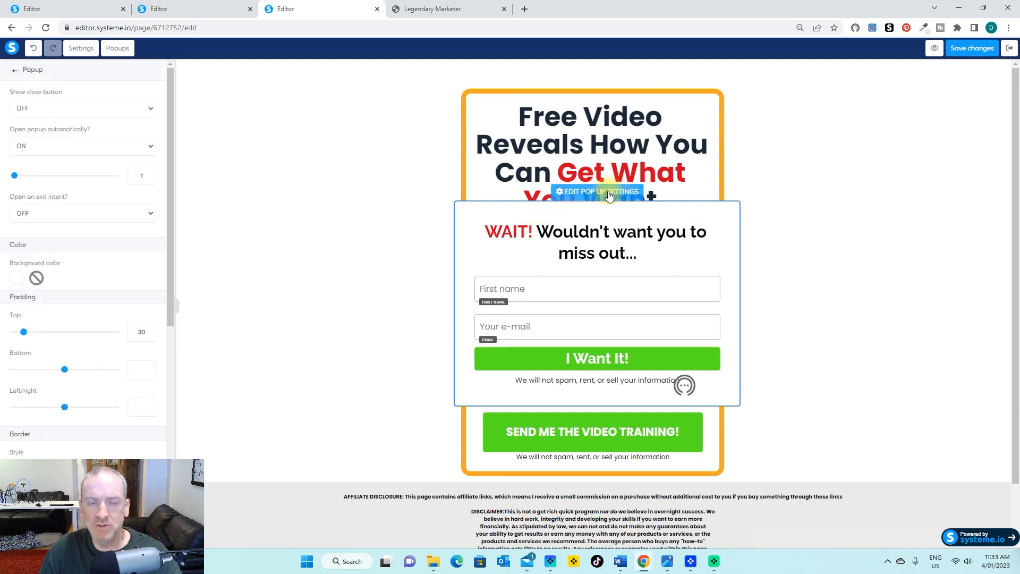
left_click(149, 108)
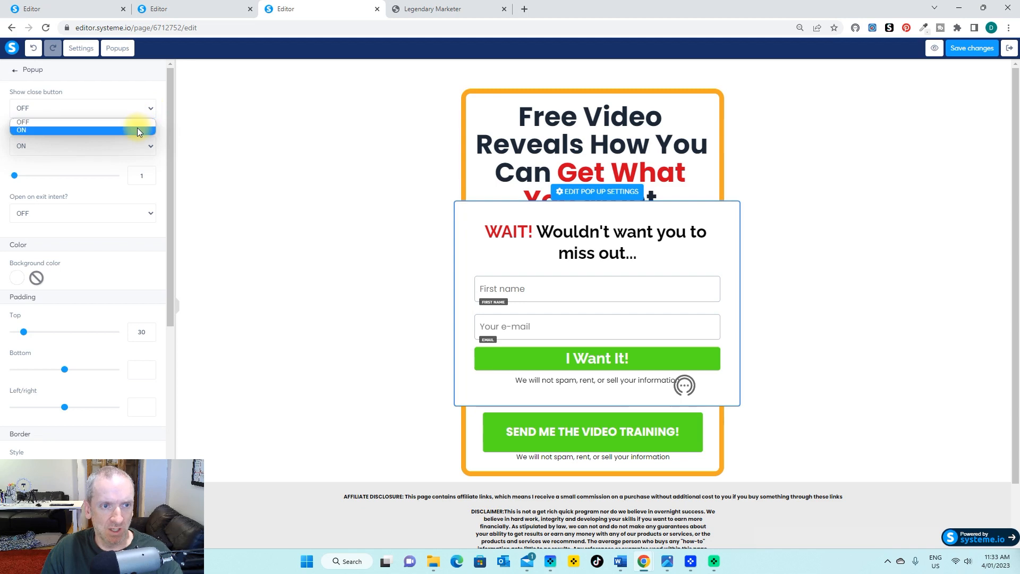
left_click(137, 130)
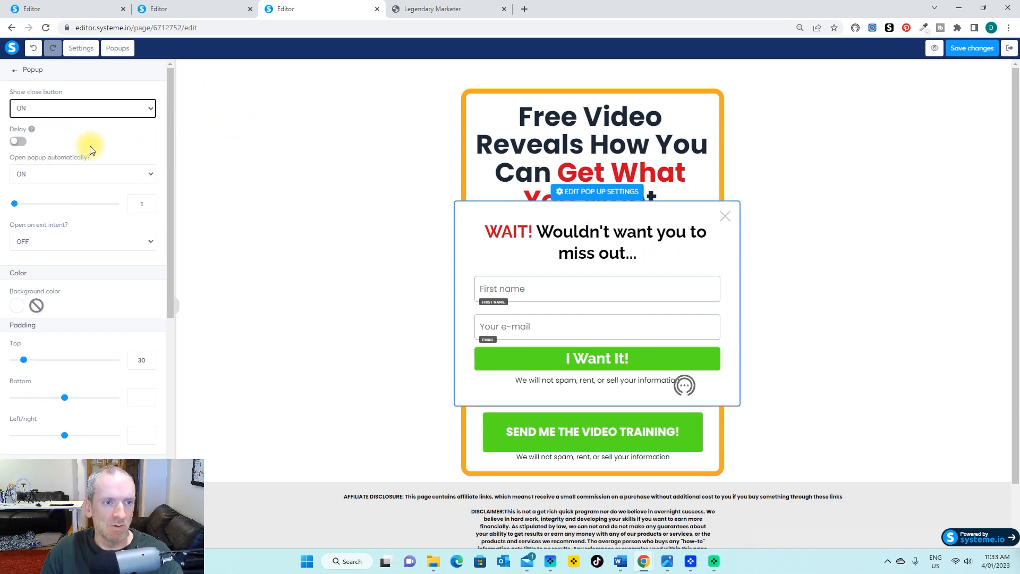
Turn off automatic opening of the popup and make it open on exit intent instead.
left_click(149, 176)
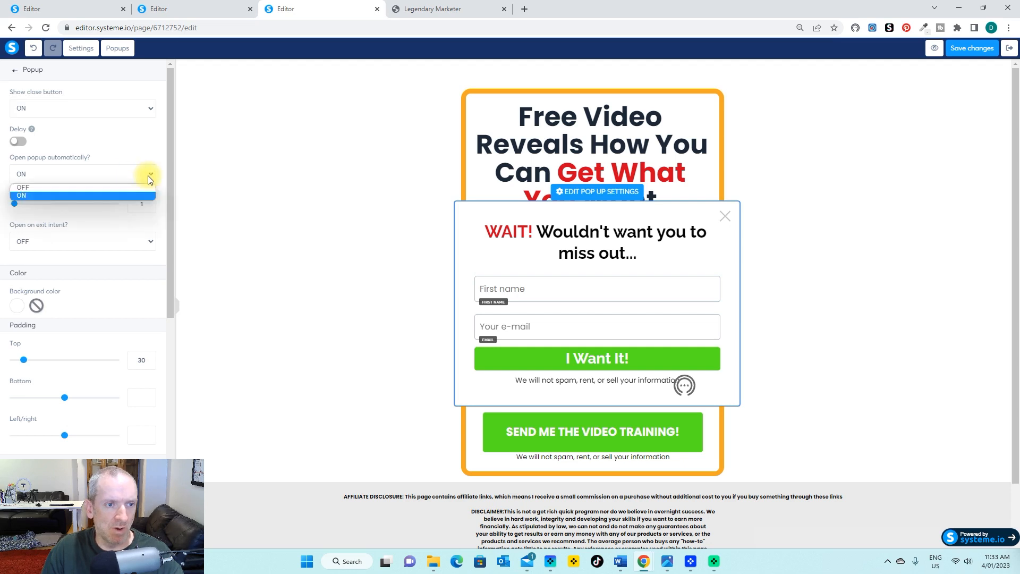
left_click(147, 186)
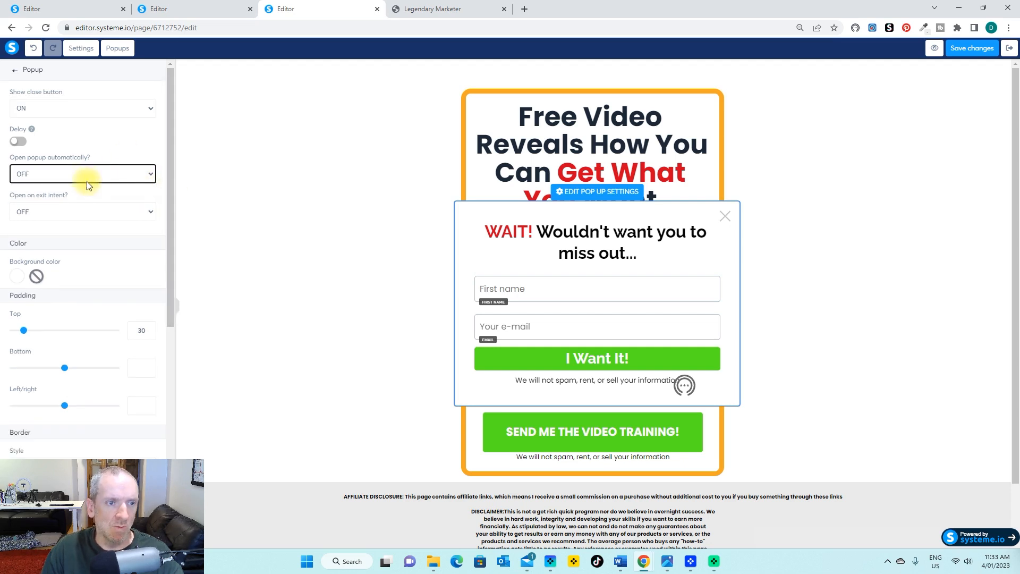
left_click(147, 215)
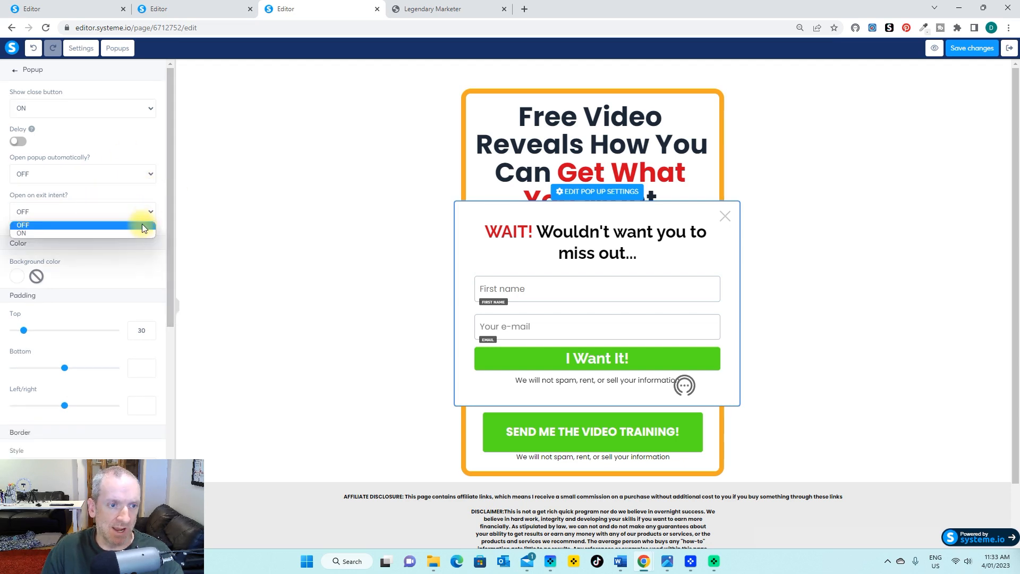
left_click(143, 235)
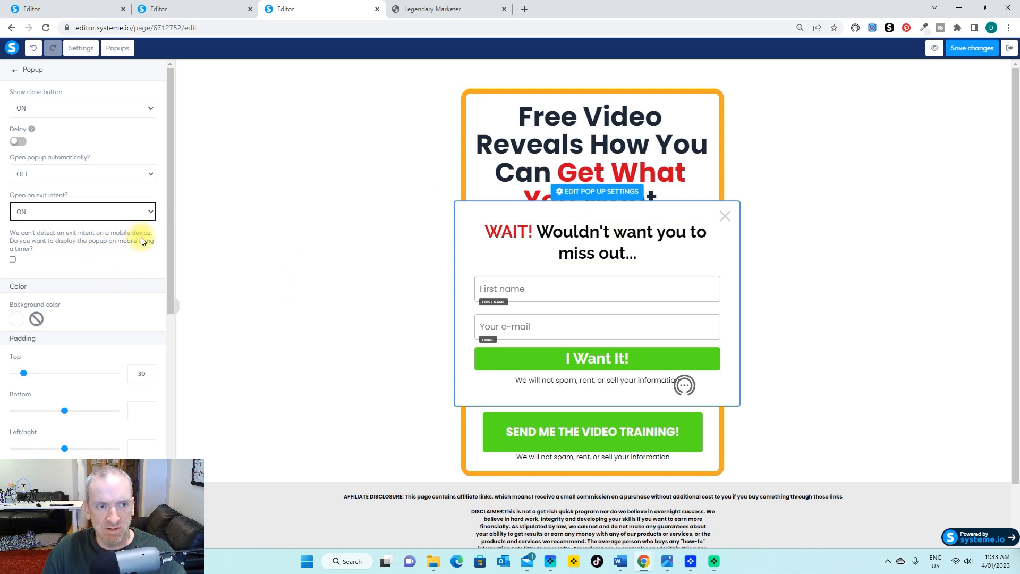
Enable the popup's timer for mobile devices, set it to 10, and save the changes.
left_click(13, 260)
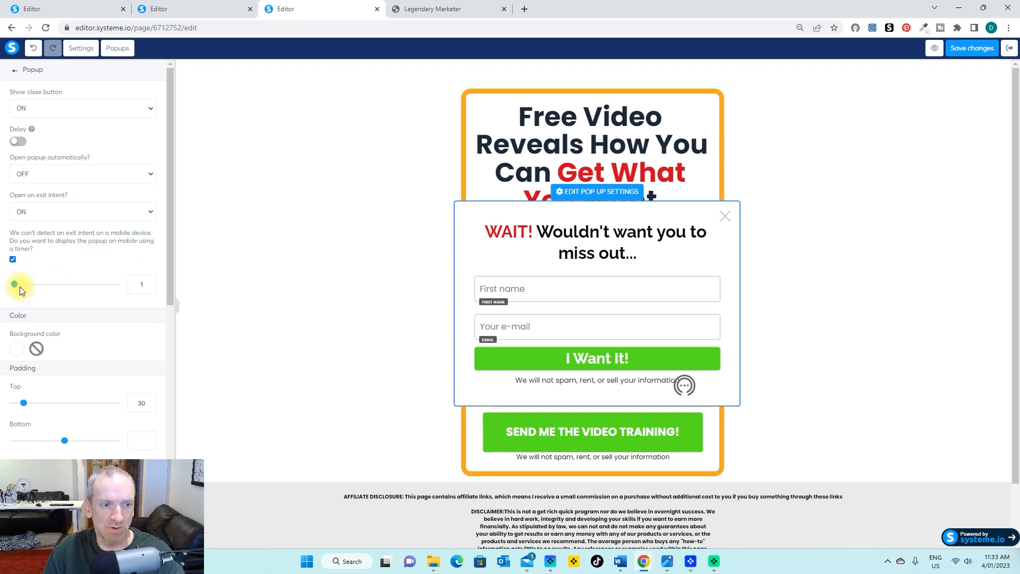
left_click_drag(20, 287, 22, 284)
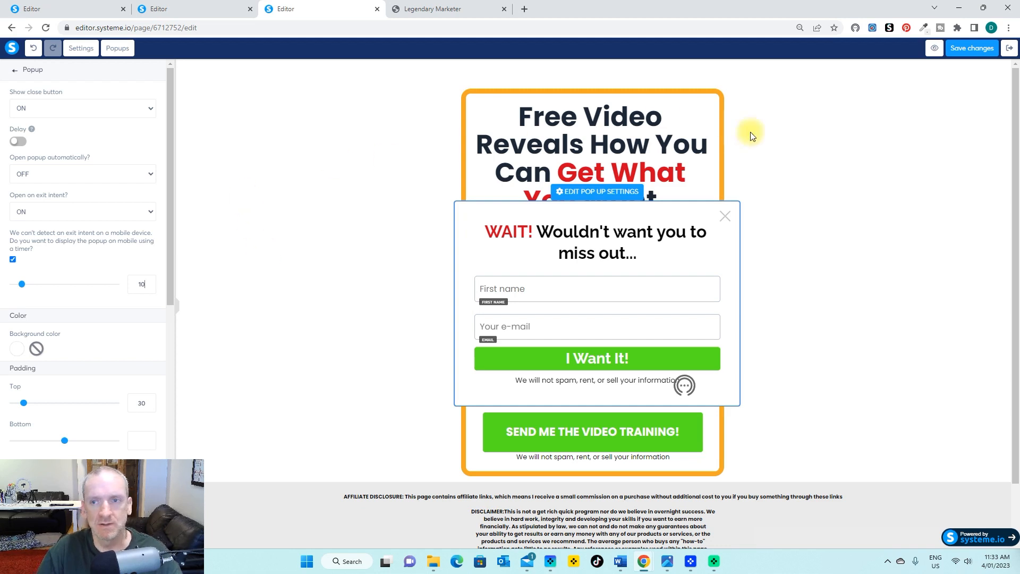
left_click(974, 52)
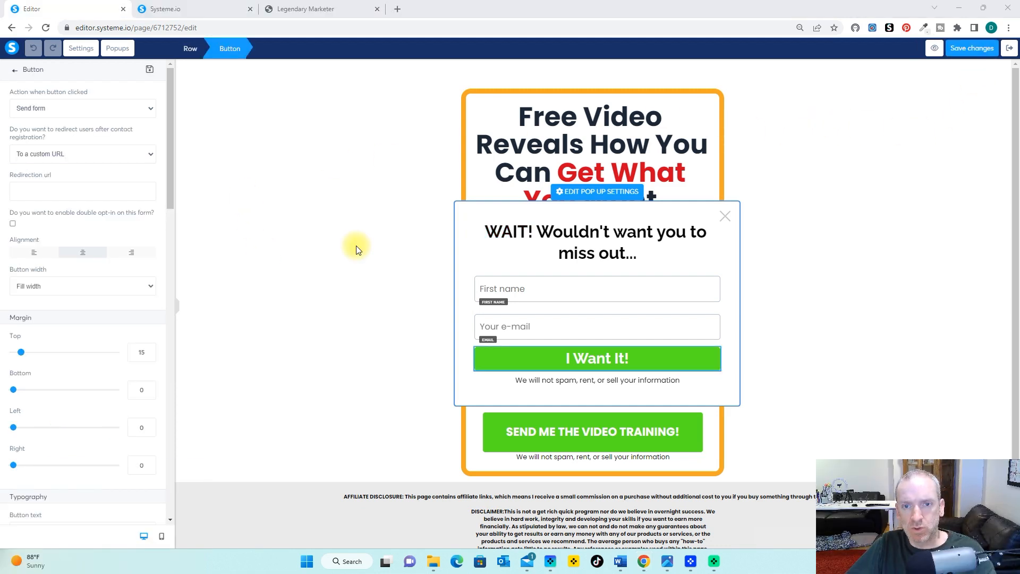
Set the popup's "I Want It!" button to redirect contacts to the next step after registration.
left_click(137, 159)
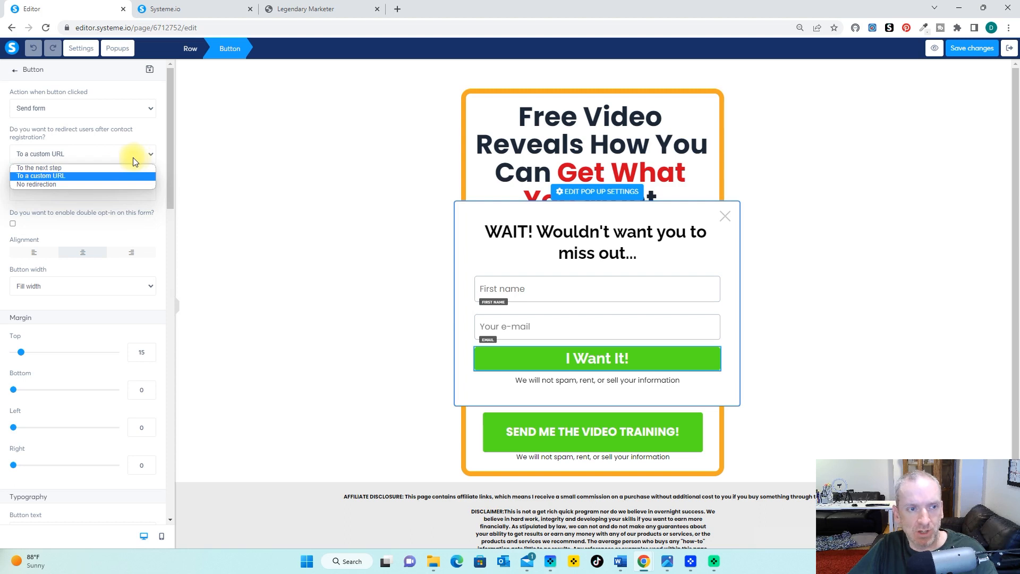
left_click(115, 167)
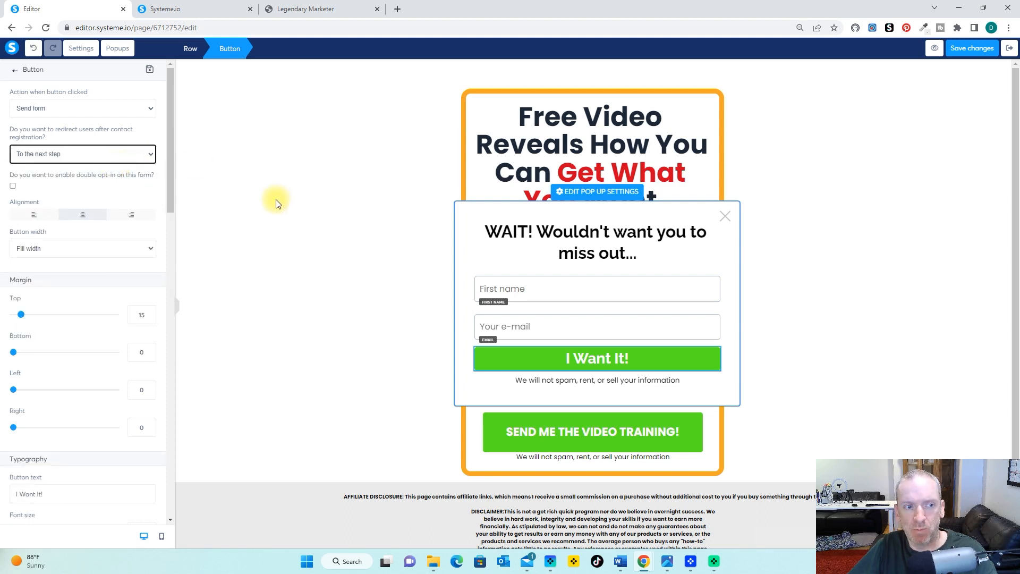
left_click(822, 311)
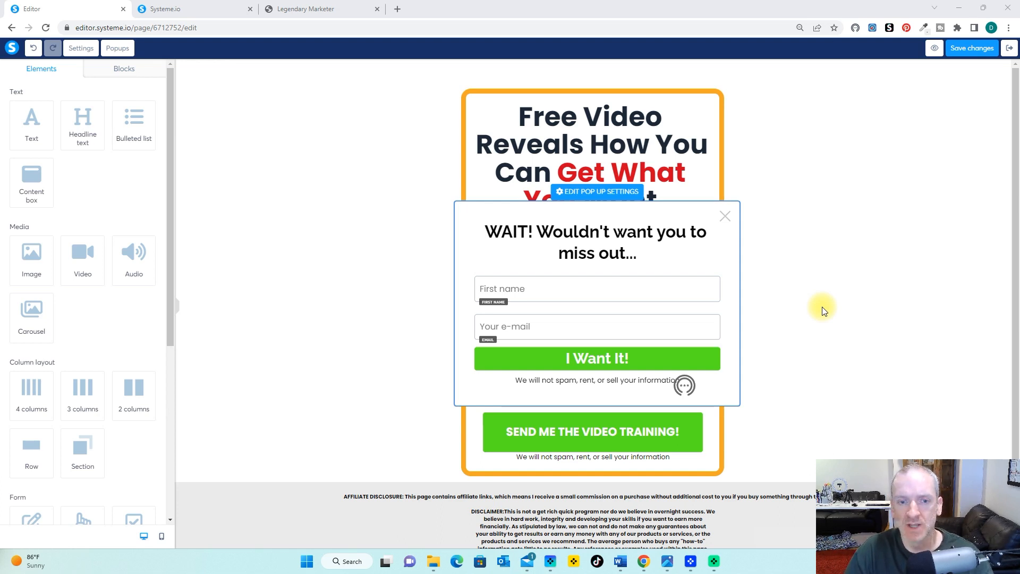
Inspect the popup in the mobile view, and copy the squeeze page's URL from its step configuration.
left_click(162, 537)
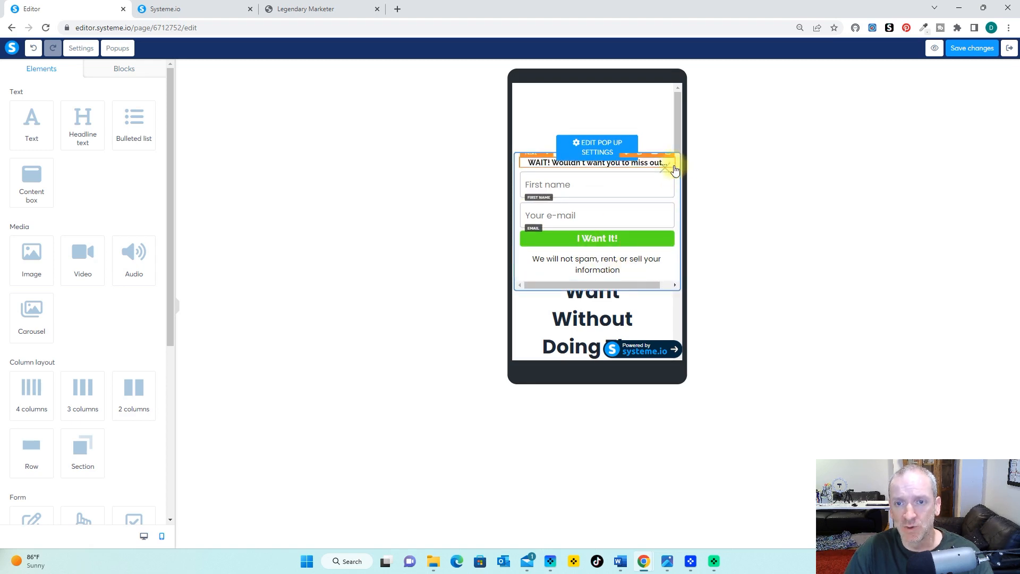
left_click(676, 139)
left_click_drag(678, 133, 715, 141)
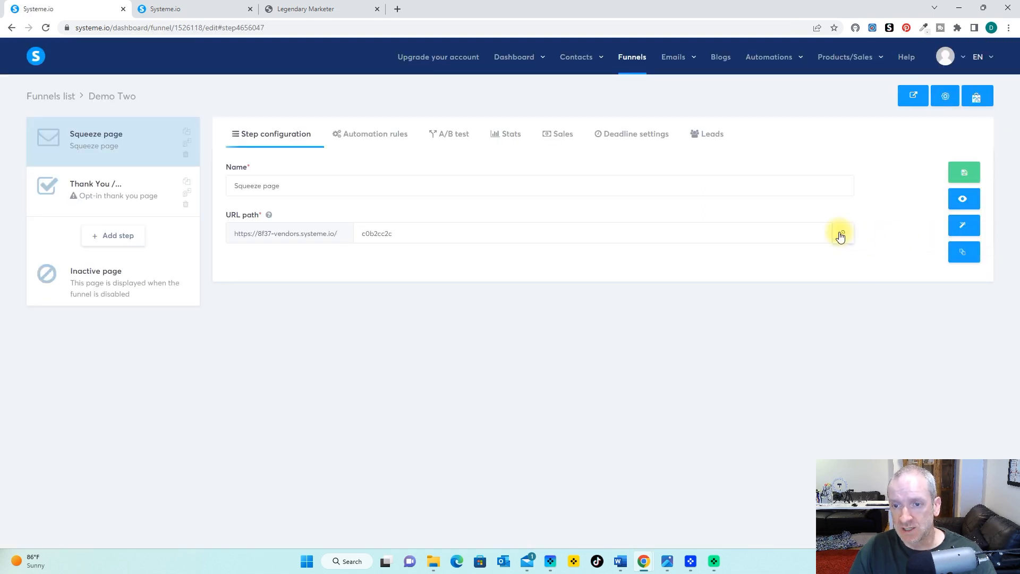
left_click(842, 233)
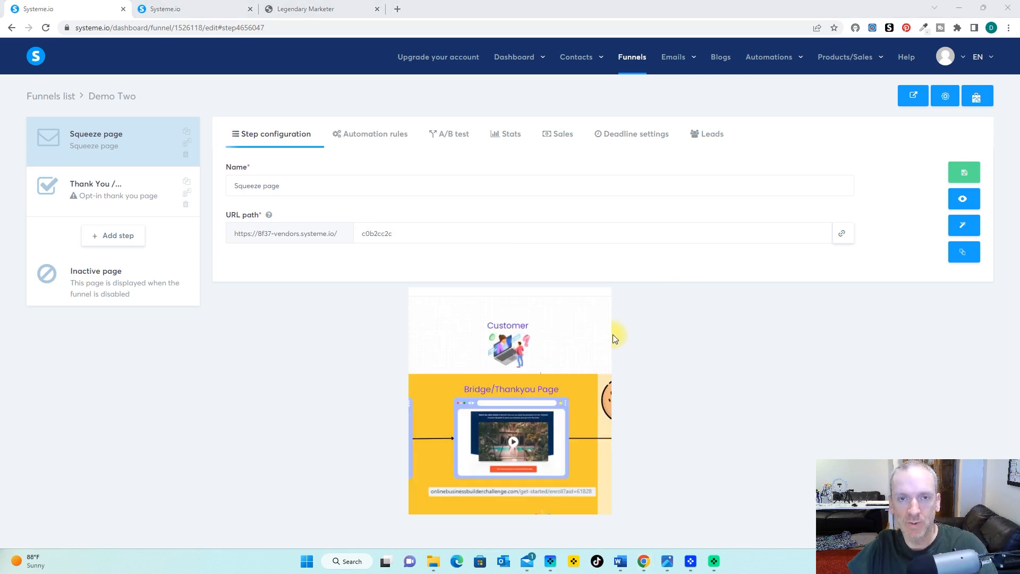
Select the "Thanks!" video template with the Facebook community button for the Thank You / Download Page and open it for editing.
left_click(170, 212)
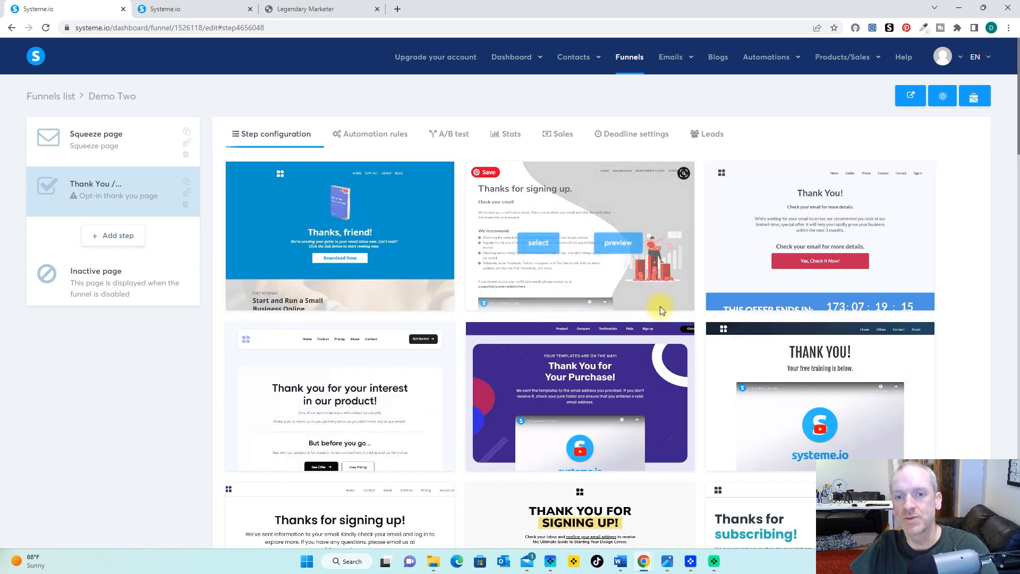
scroll(618, 352, "down", 10)
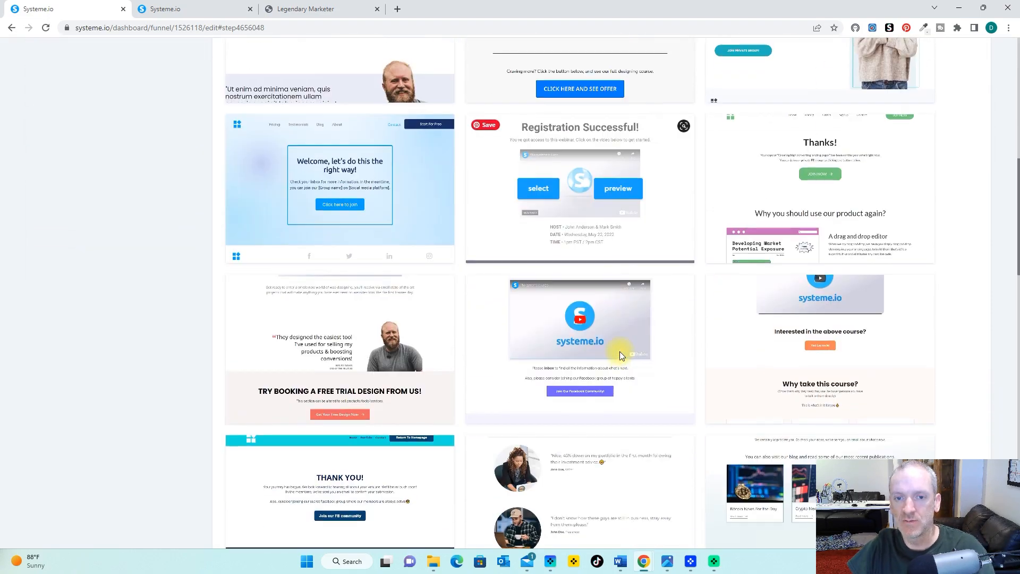
left_click(538, 347)
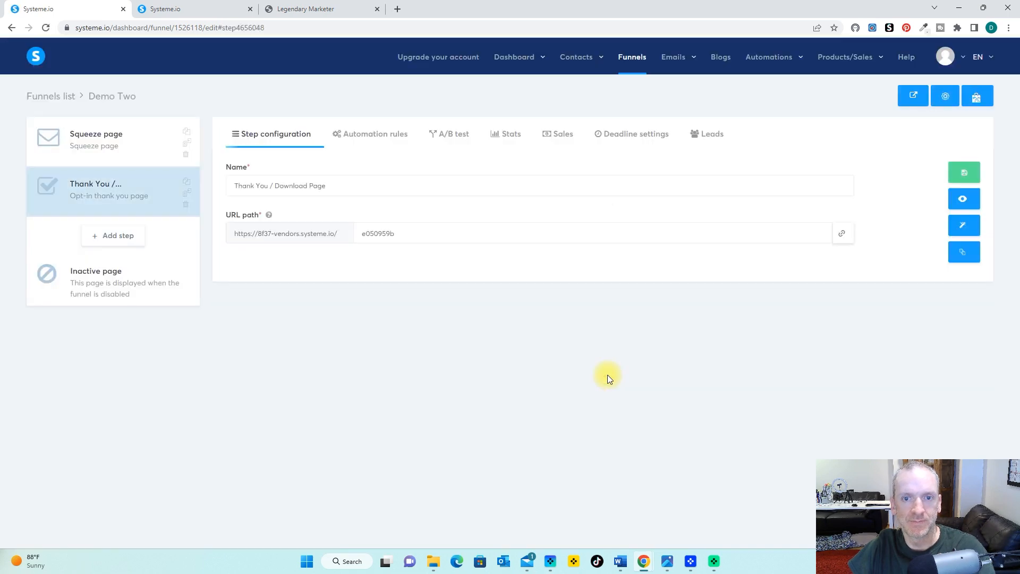
left_click(962, 225)
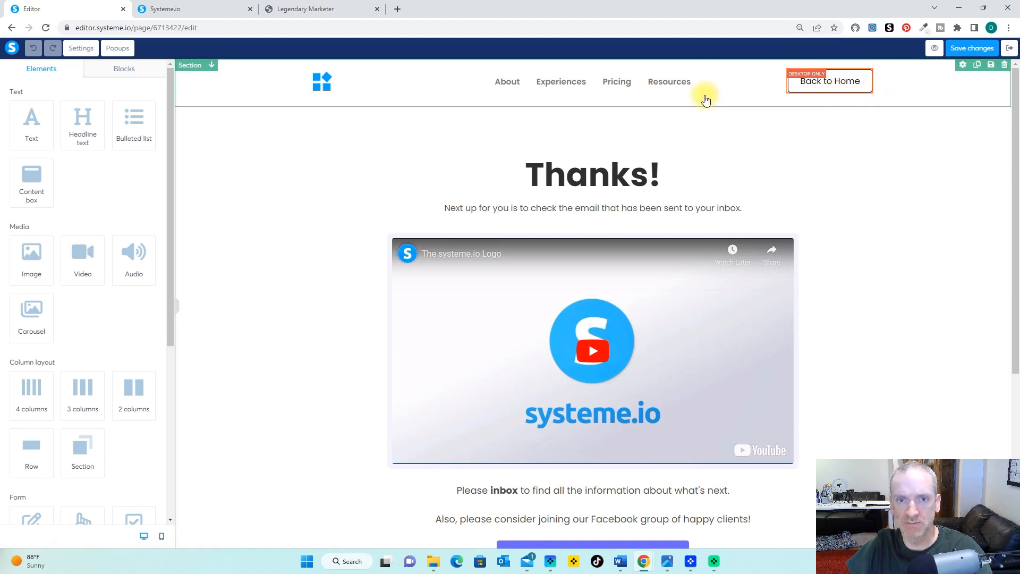
left_click(1004, 100)
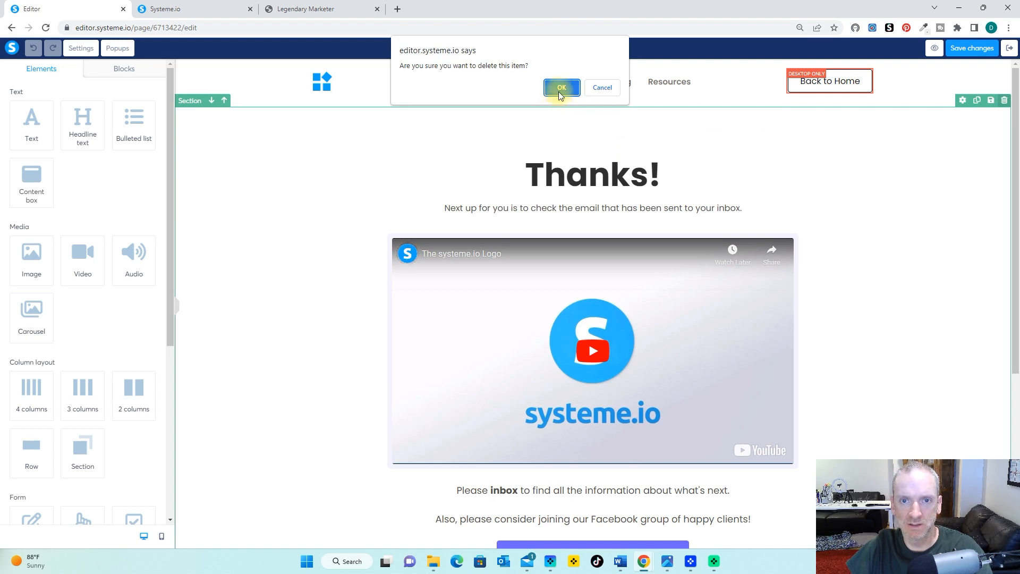
left_click(561, 84)
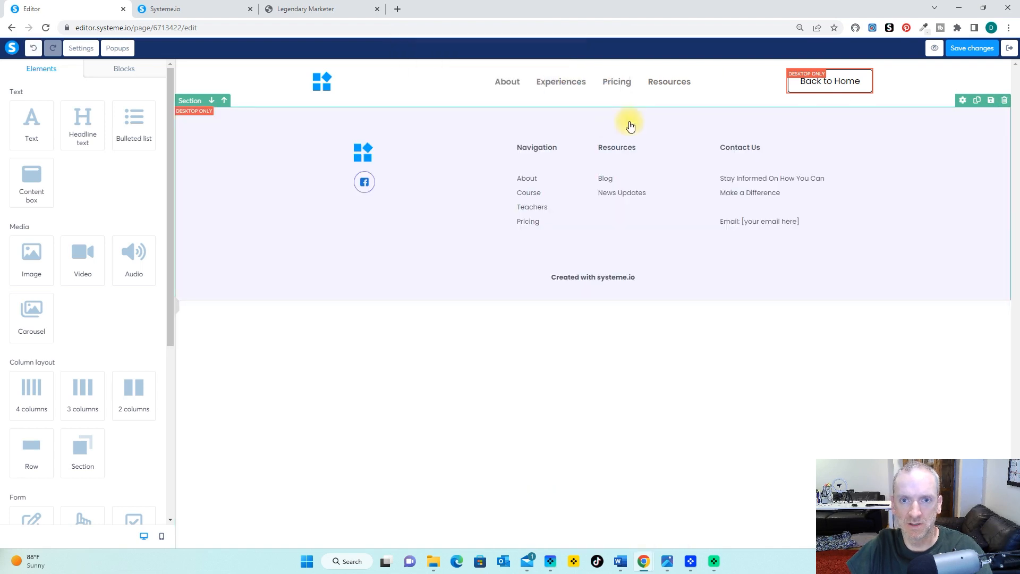
left_click(33, 49)
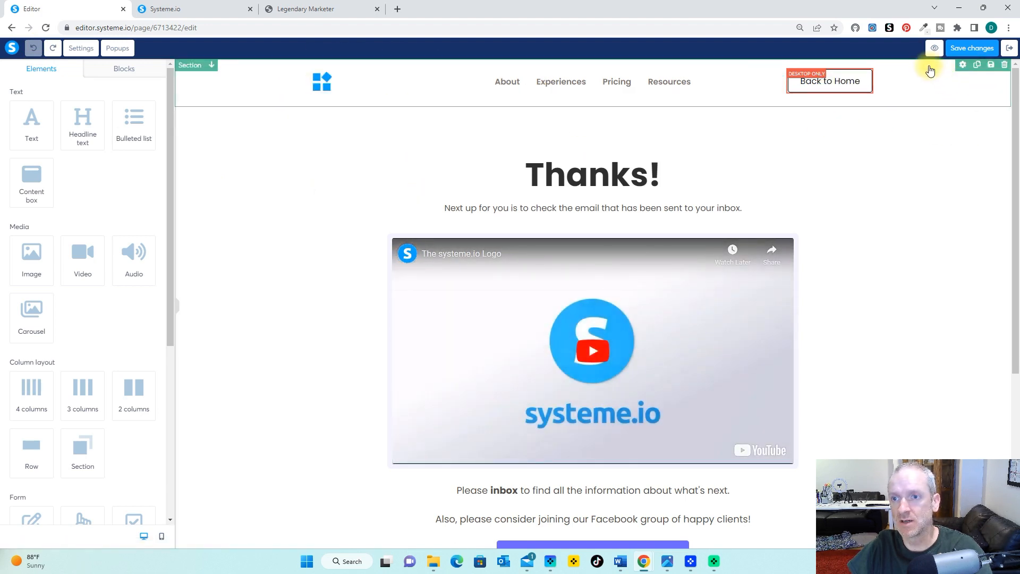
Delete the navigation header section and the footer section from the thank-you page.
left_click(1006, 65)
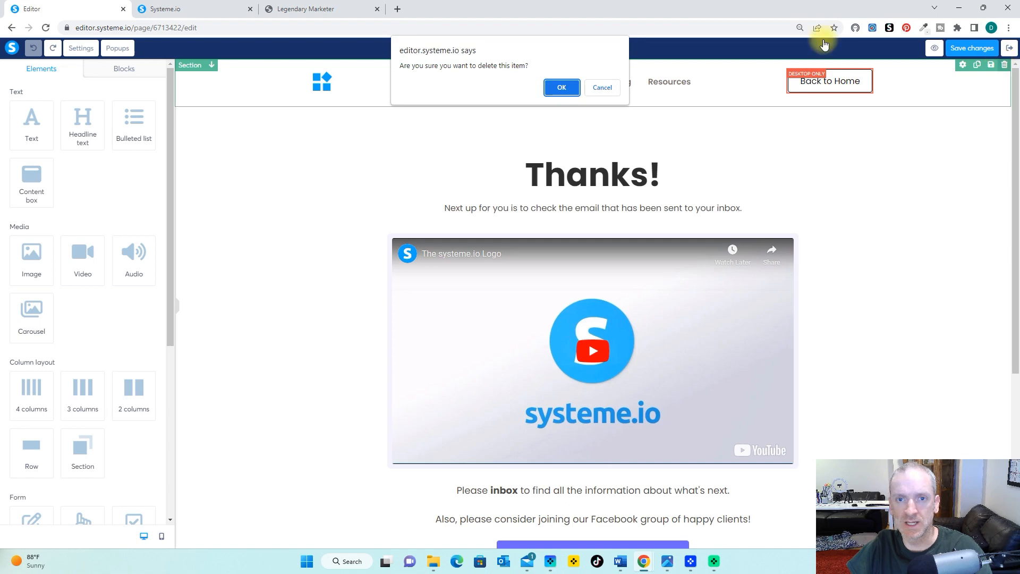
left_click(562, 86)
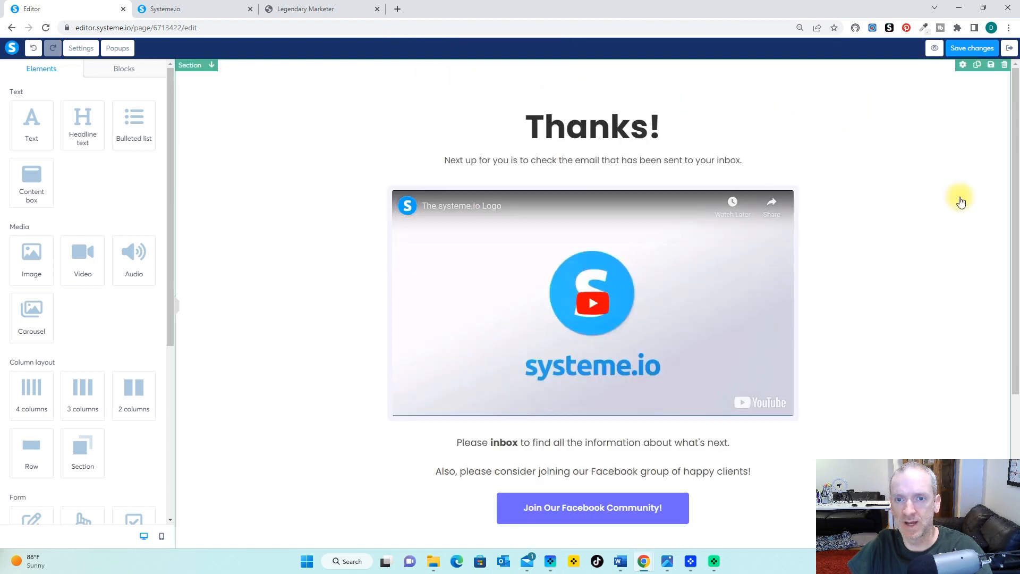
scroll(907, 225, "down", 4)
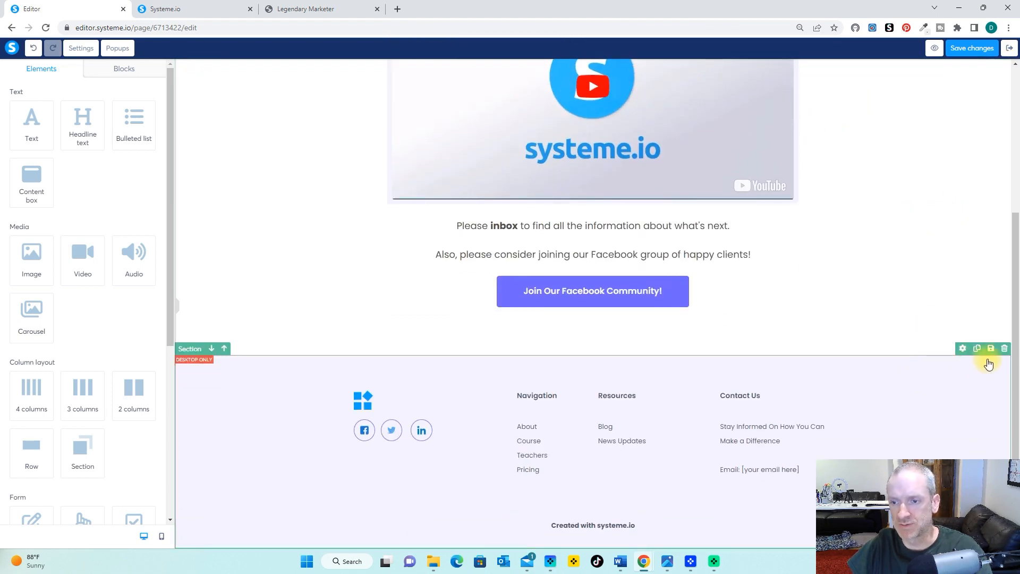
left_click(1003, 348)
left_click(561, 85)
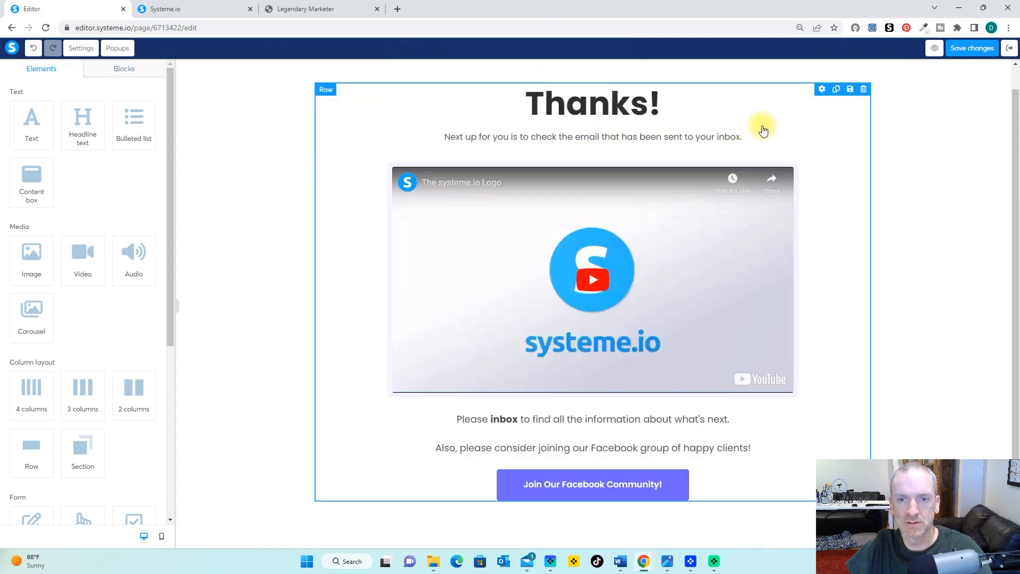
scroll(939, 251, "up", 1)
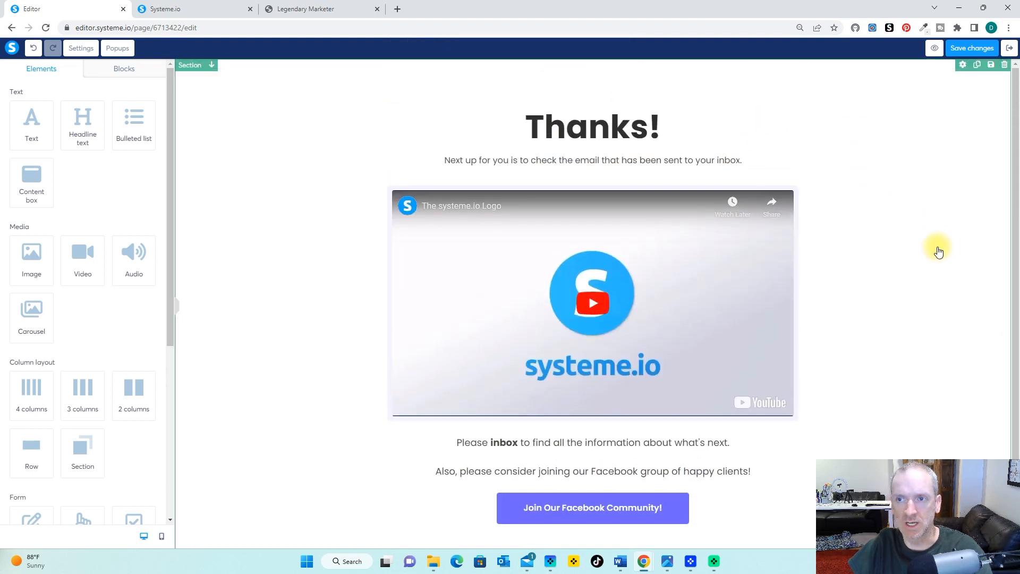
scroll(938, 251, "down", 1)
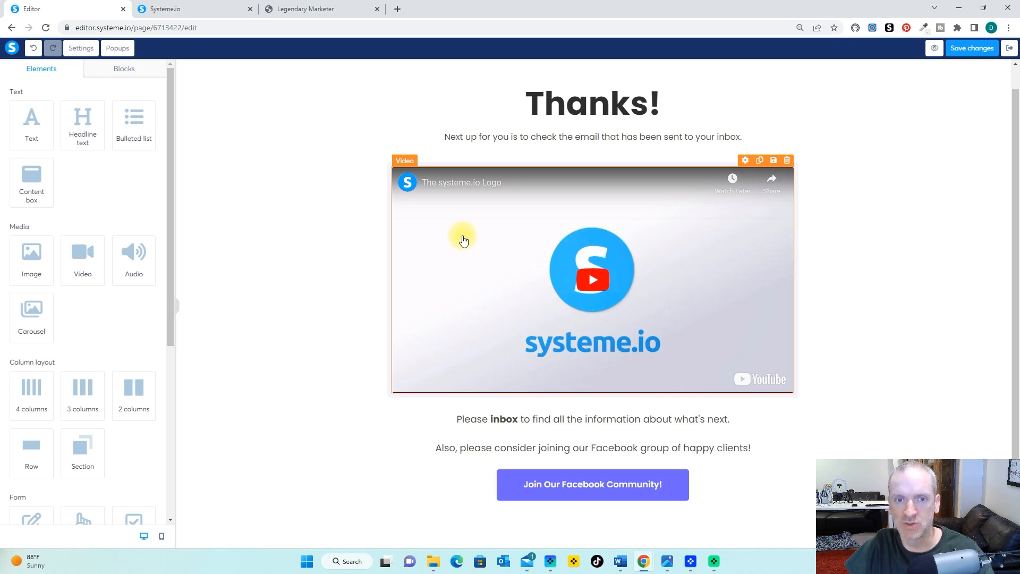
Replace the thank-you page's video URL with the share link copied from the "Thank You" YouTube video.
left_click(462, 239)
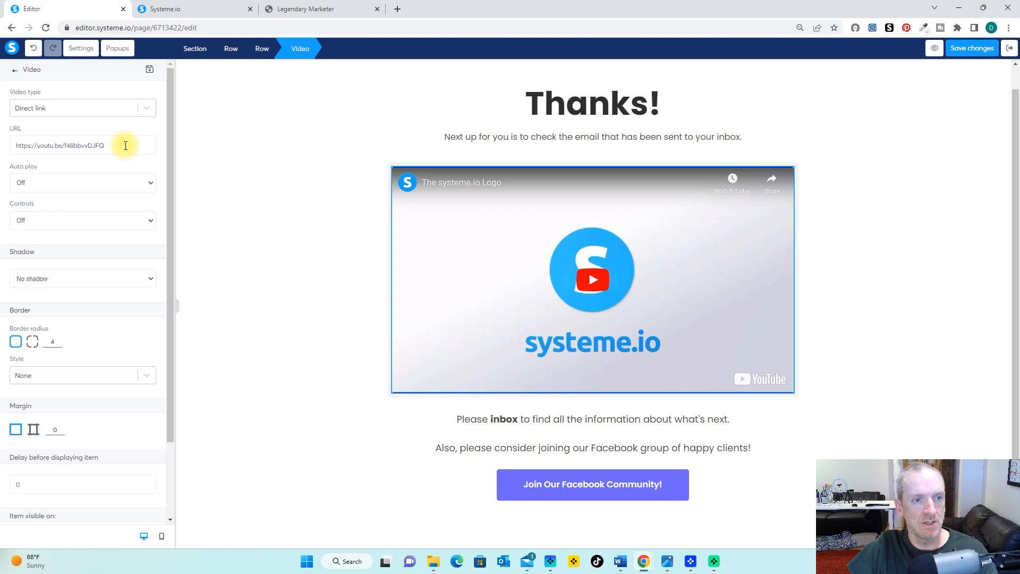
left_click_drag(125, 146, 8, 149)
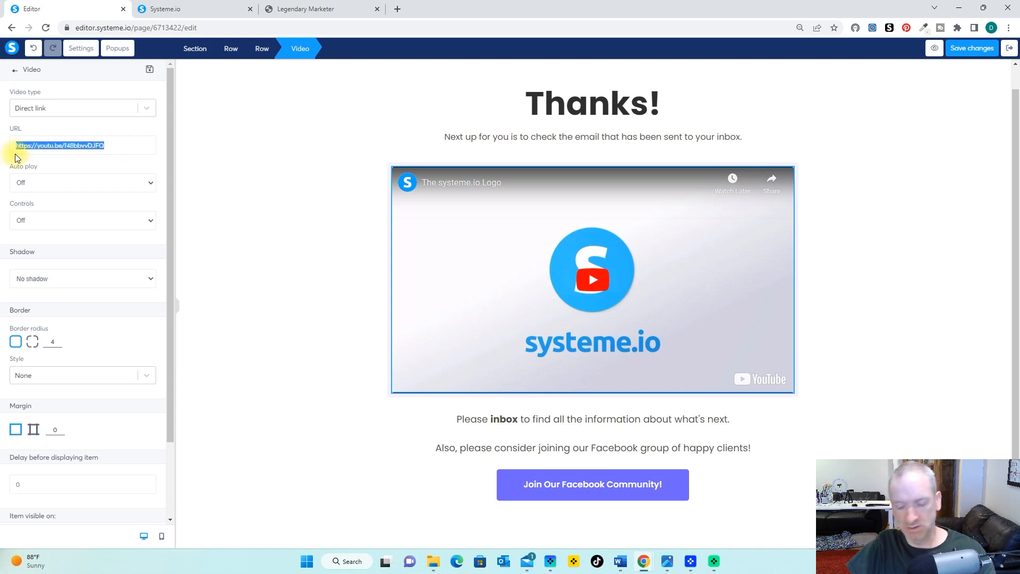
key("BackSpace")
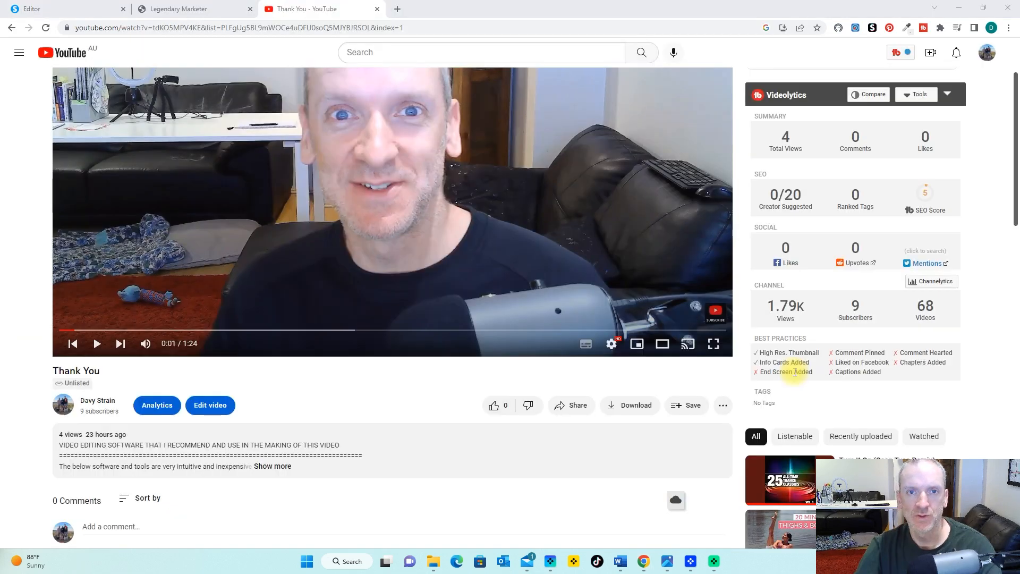
left_click(567, 406)
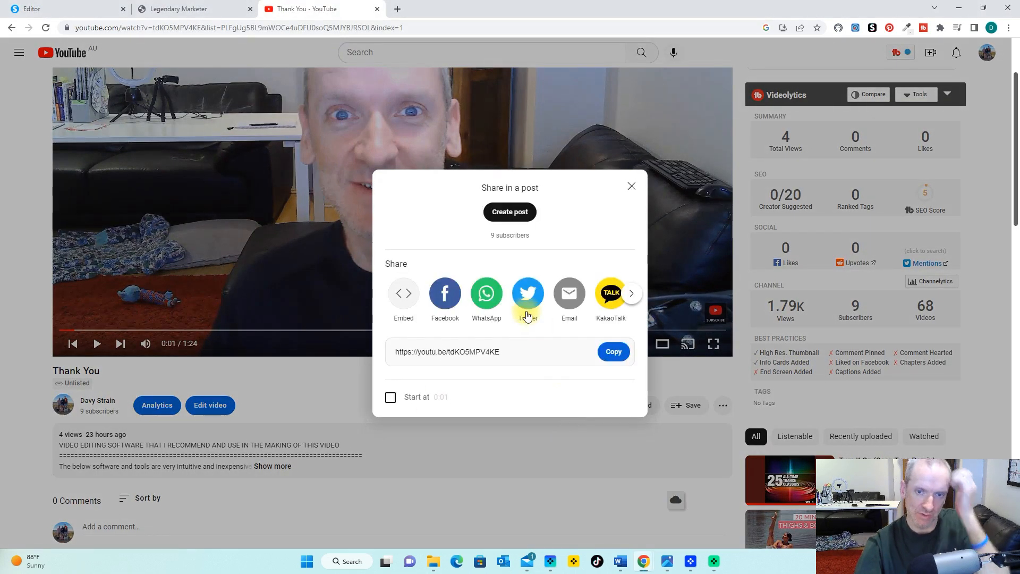
left_click(614, 353)
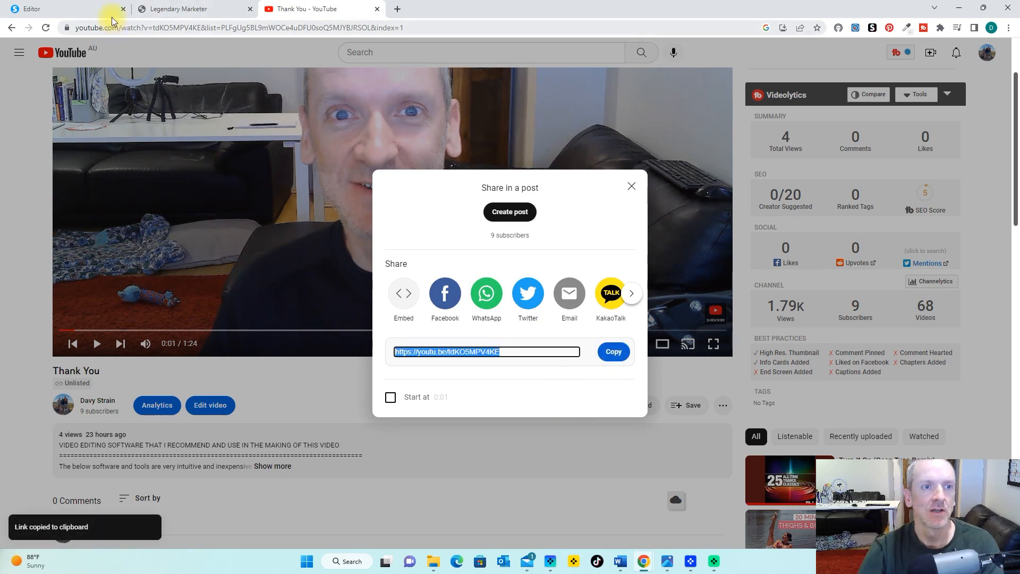
left_click(85, 9)
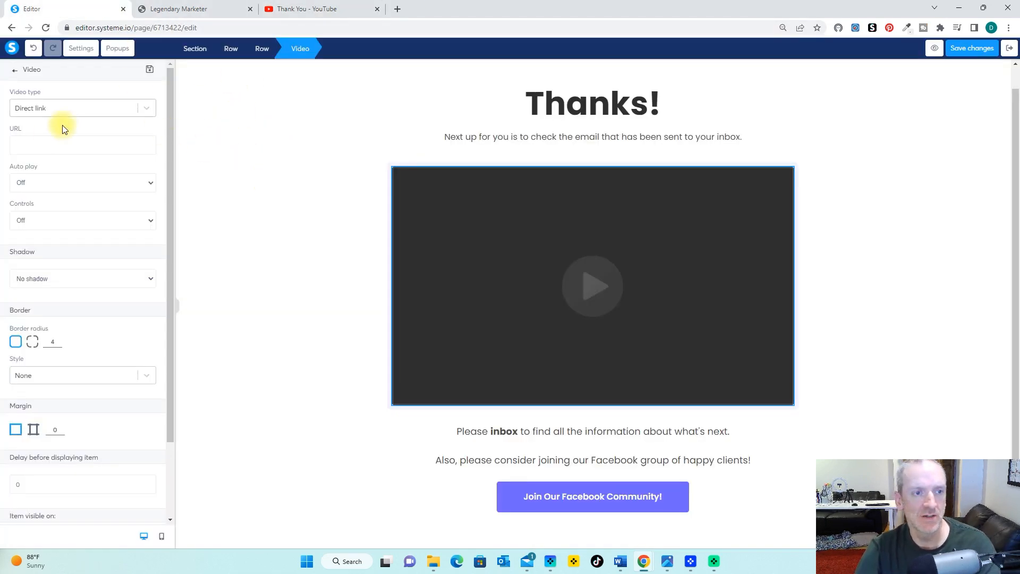
right_click(42, 150)
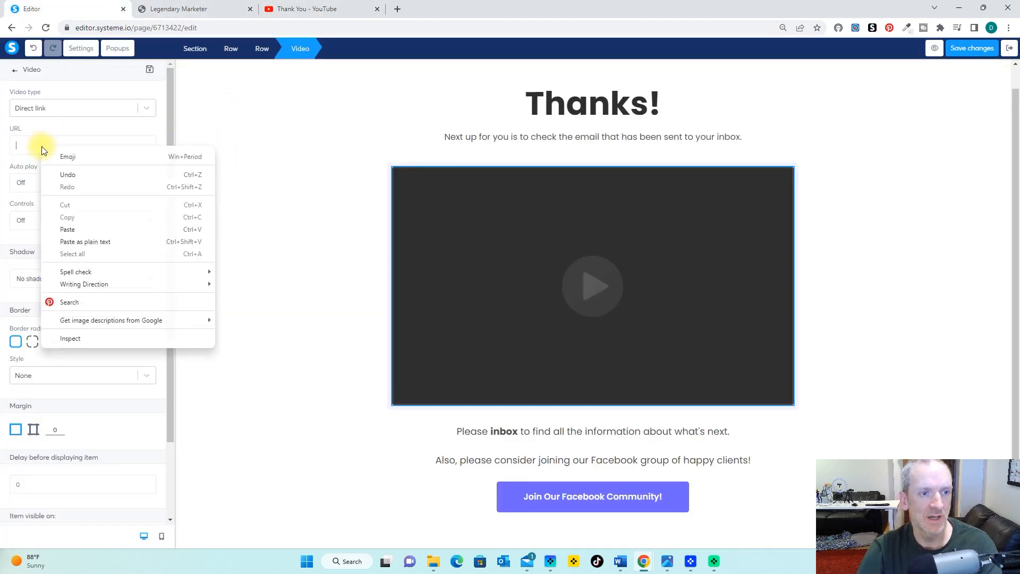
left_click(74, 230)
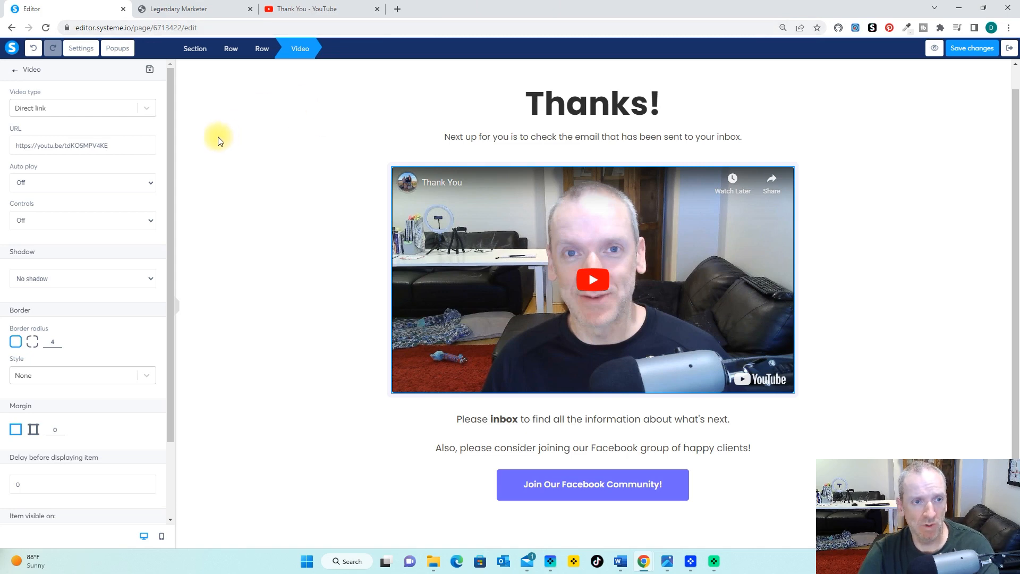
Check which video type options are available for the thank-you video.
left_click(147, 110)
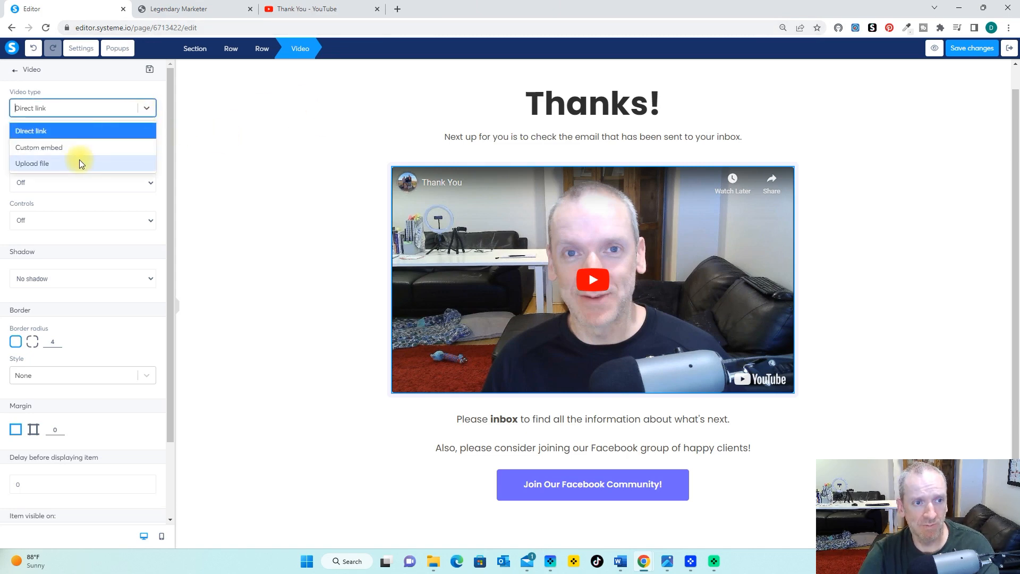
left_click(232, 154)
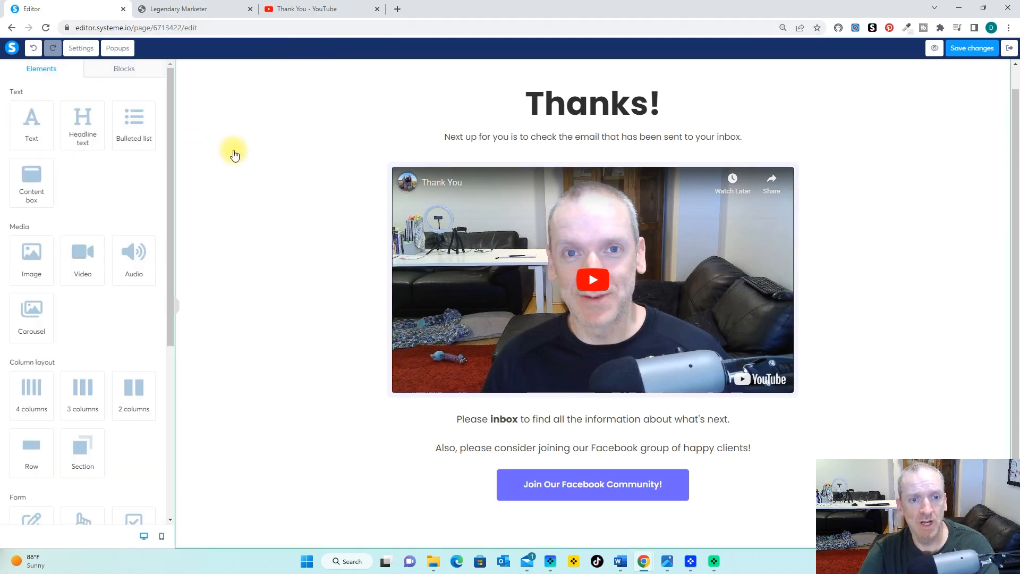
left_click(464, 253)
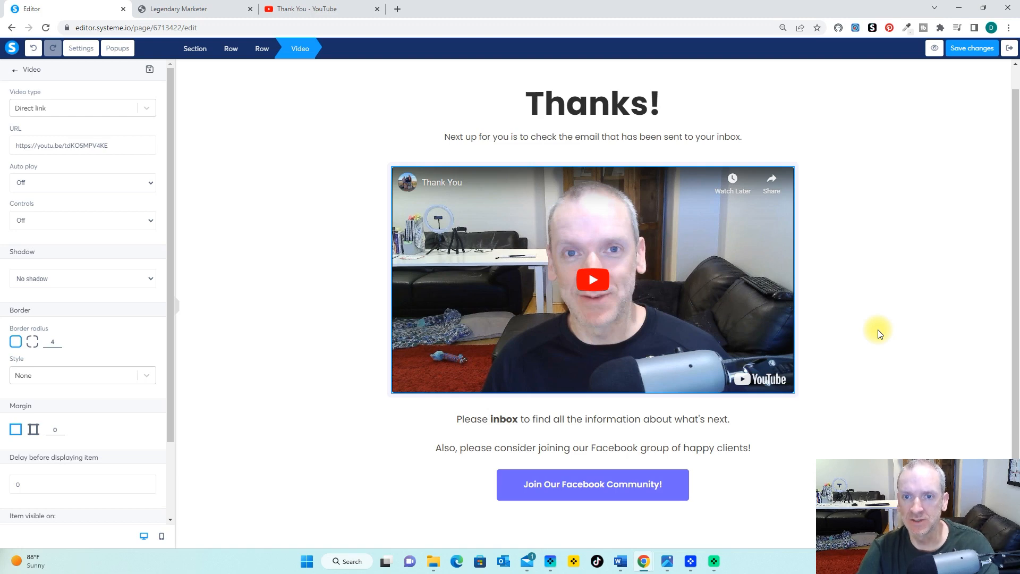
Replace the "Thanks!" headline with "The Exact Framework to Build your Online Business is Waiting for you!".
left_click(619, 112)
left_click(663, 106)
left_click_drag(663, 105, 536, 107)
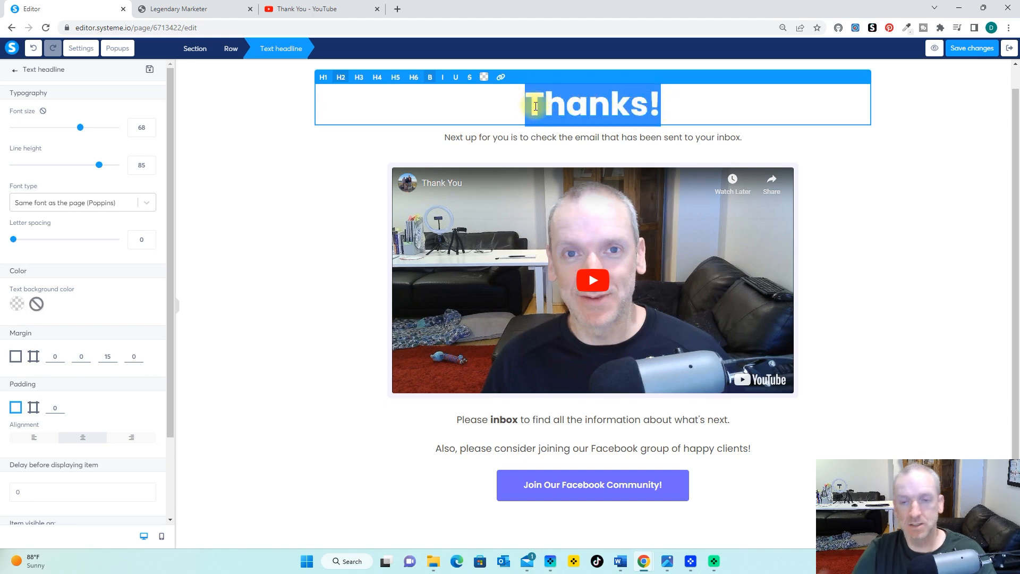
key("ctrl+v")
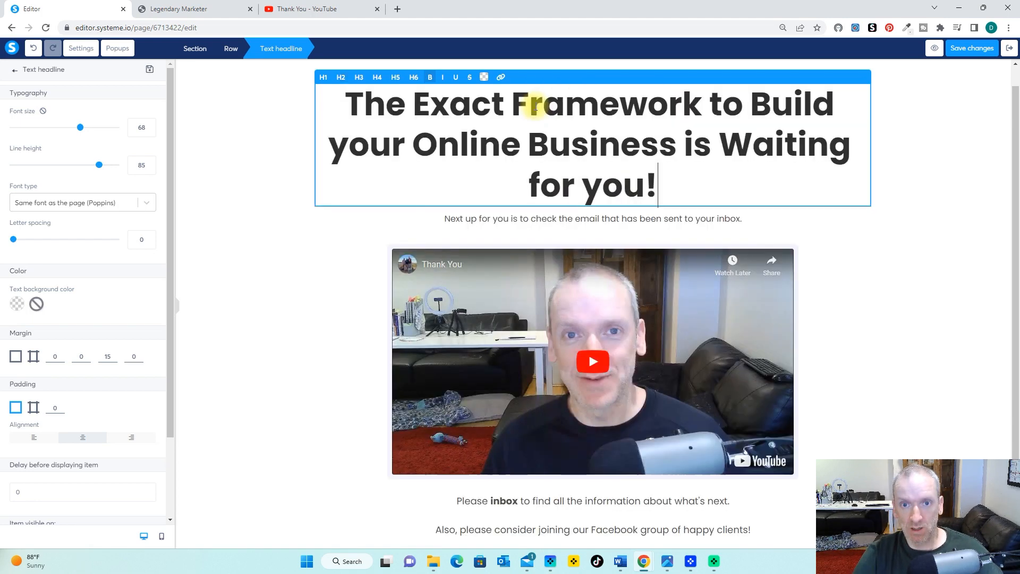
left_click(845, 246)
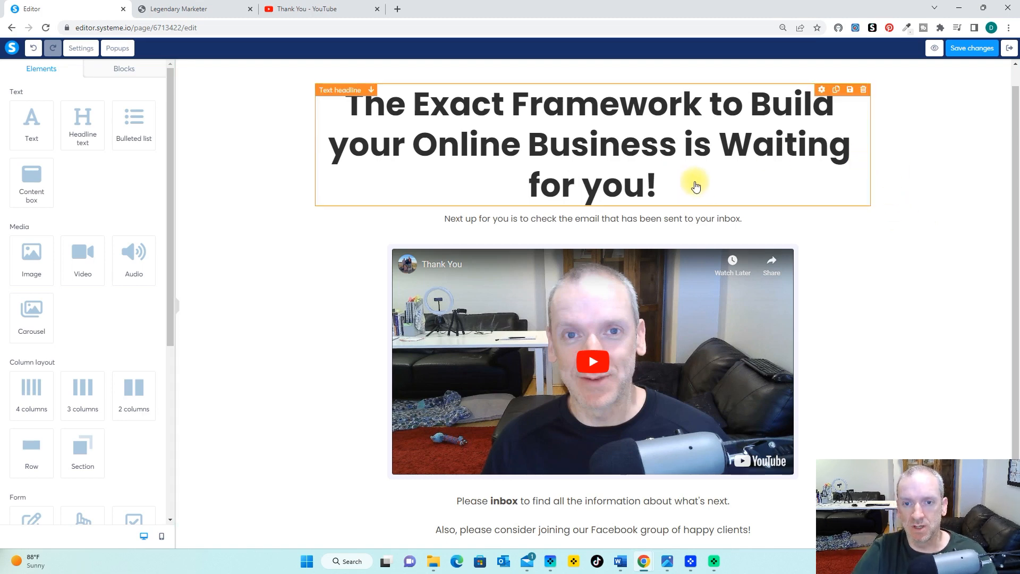
Replace the text under the headline with "Want the #1 Secret to Building a High-Ticket, High-Profit Business Online?".
left_click(689, 220)
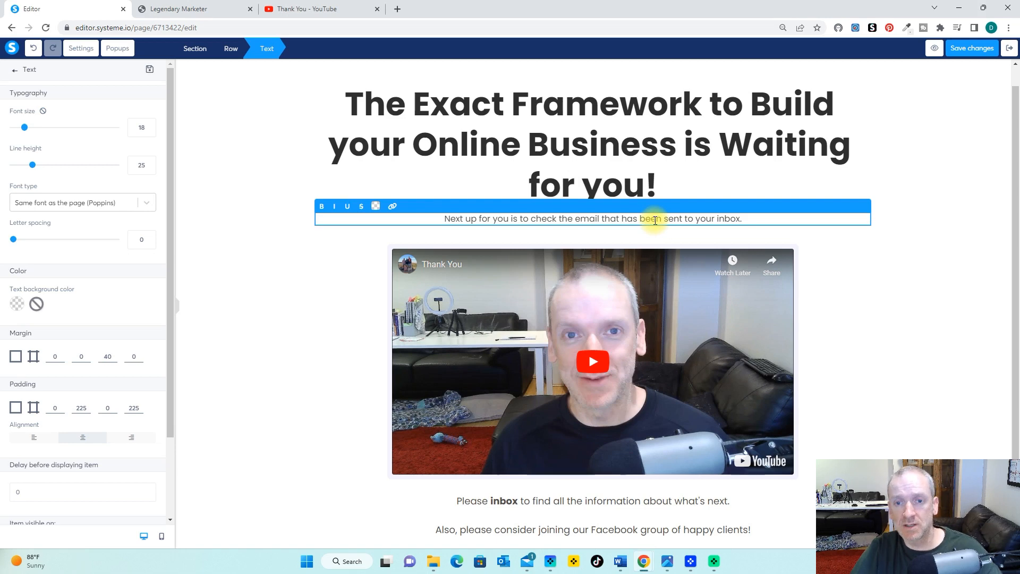
key("ctrl+a")
key("ctrl+v")
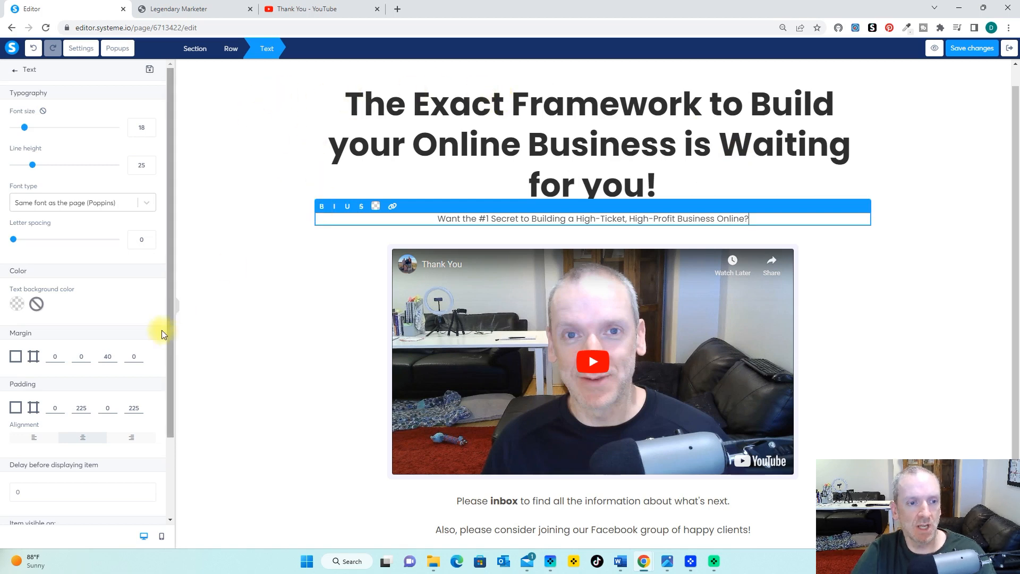
Set the font size of the "Want the #1 Secret" subheading to 25.
left_click(149, 125)
left_click(148, 126)
left_click(148, 125)
left_click(148, 125)
left_click(148, 125)
left_click(149, 125)
left_click(148, 125)
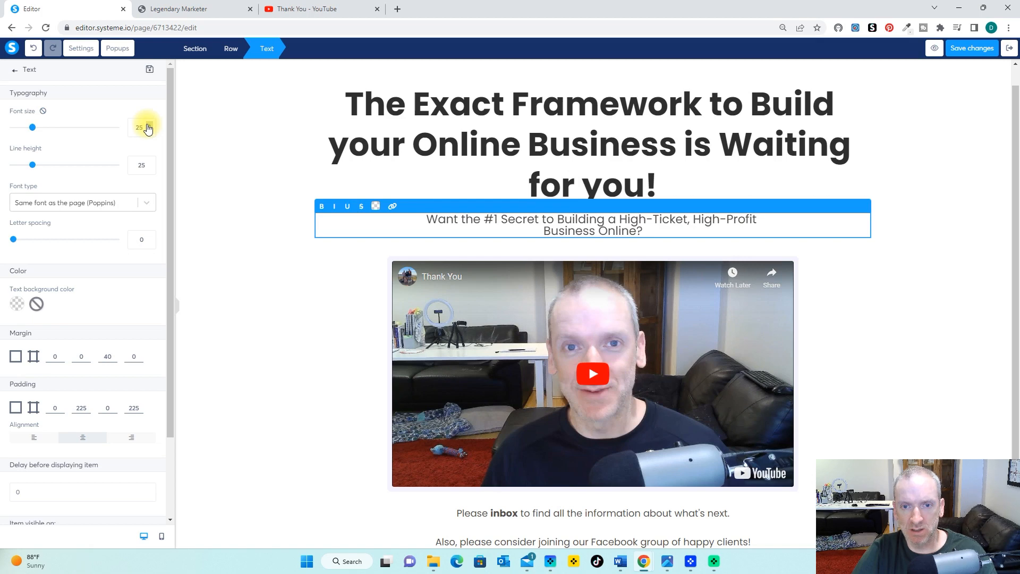
left_click(926, 260)
Add a text element between the subheading and the video, reading "Then hit the Green Button Below!".
left_click_drag(49, 124, 597, 234)
left_click(654, 264)
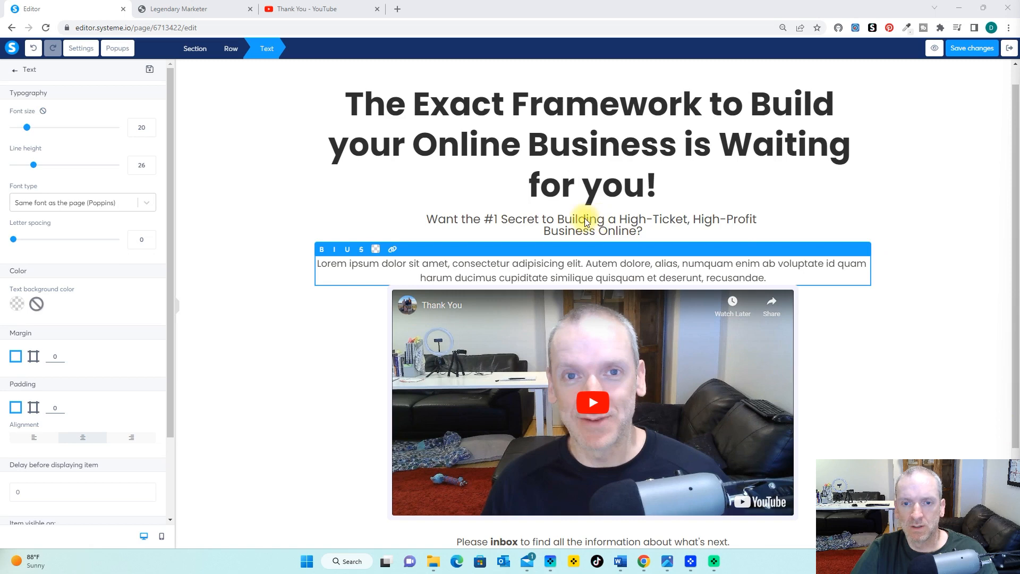
key("ctrl+a")
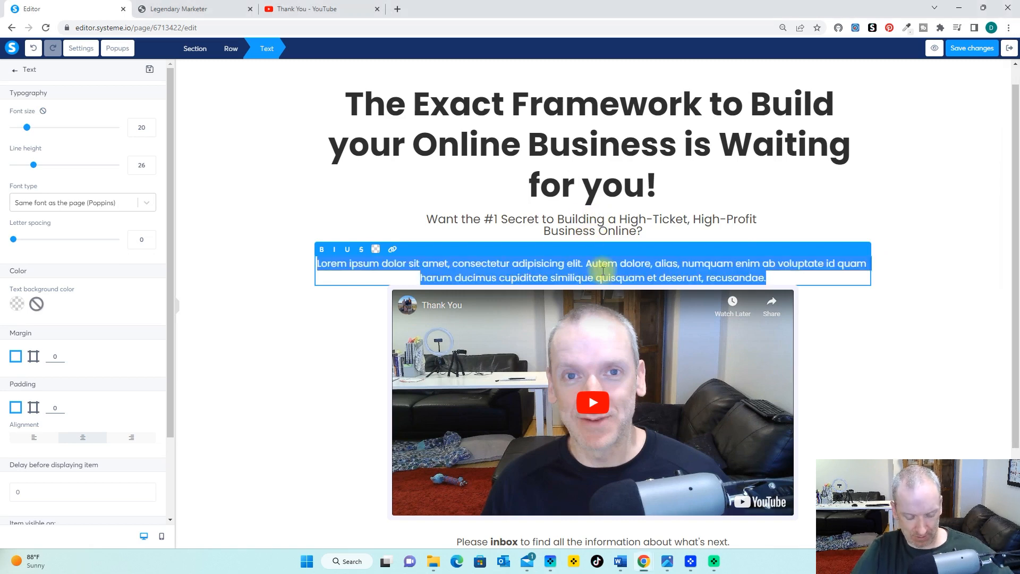
key("ctrl+v")
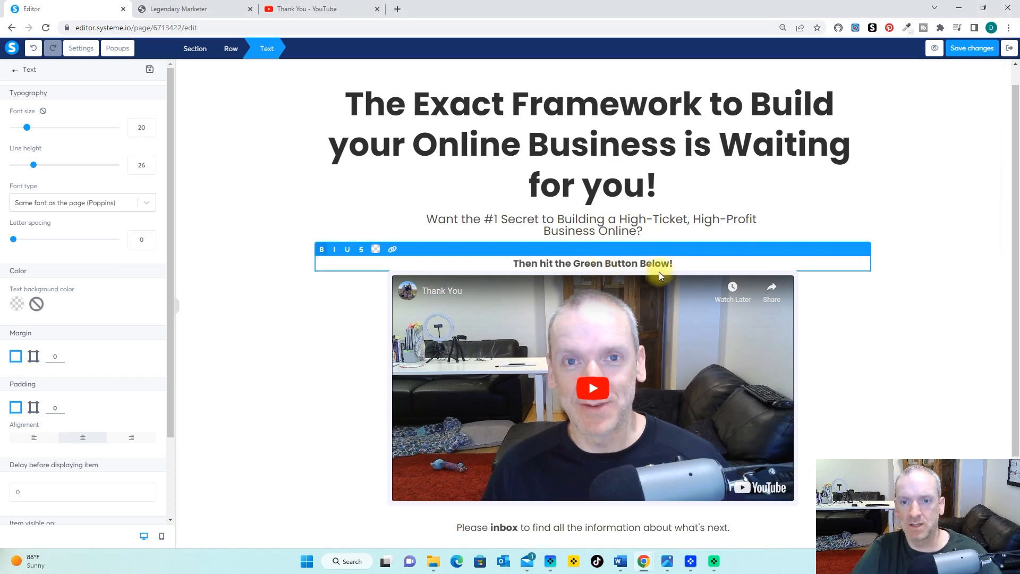
Set the font size of the "Then hit the Green Button Below!" text to 33.
left_click(148, 125)
left_click(147, 130)
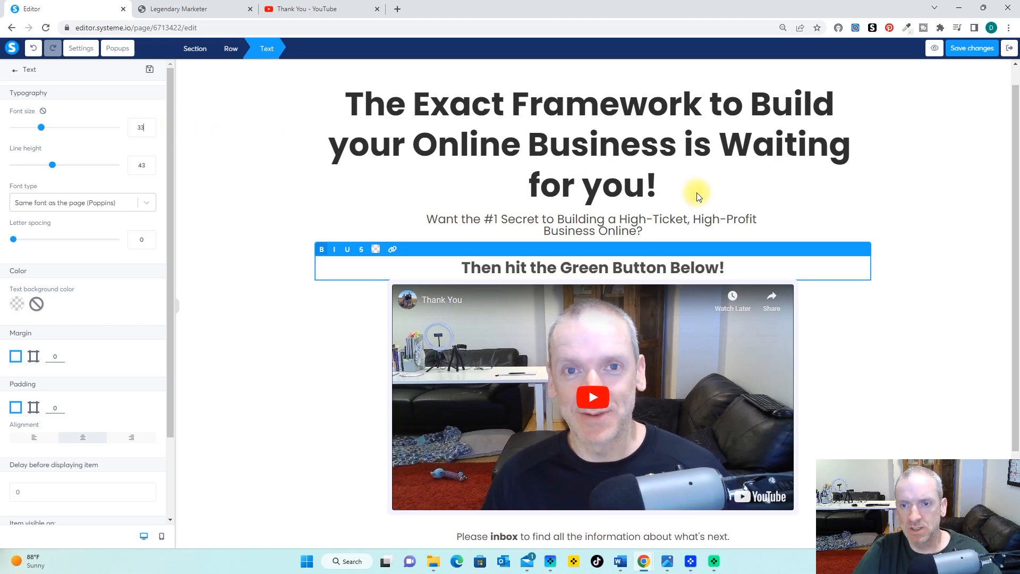
scroll(114, 276, "down", 2)
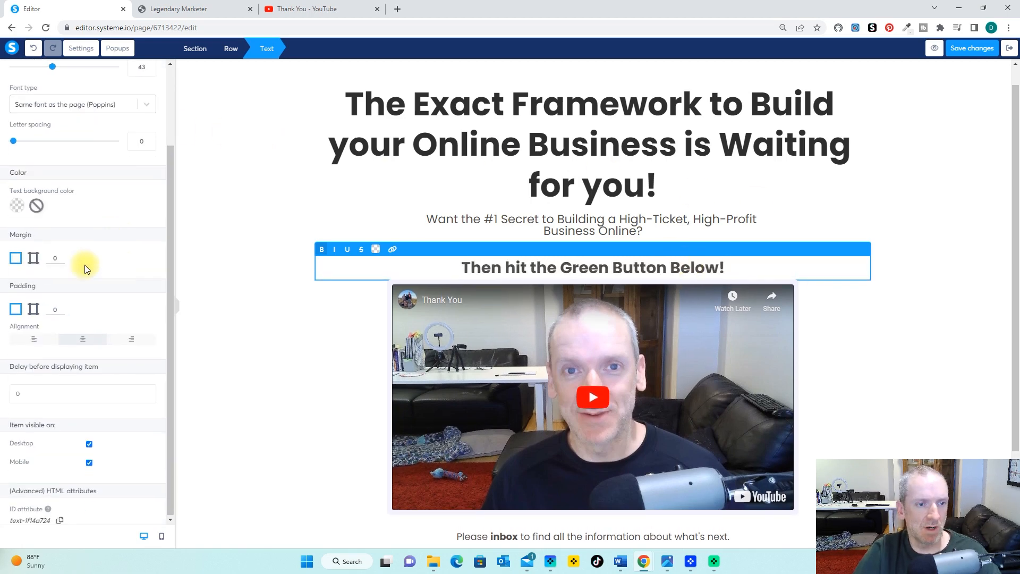
left_click(264, 352)
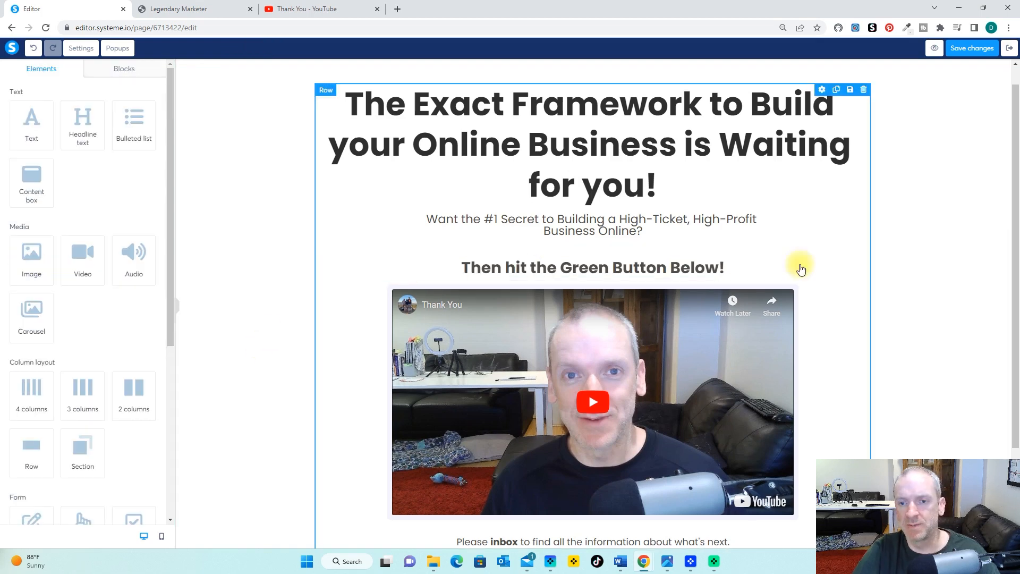
Add a button element between the "Then hit the Green Button Below!" text and the video, and open its settings.
scroll(899, 232, "down", 2)
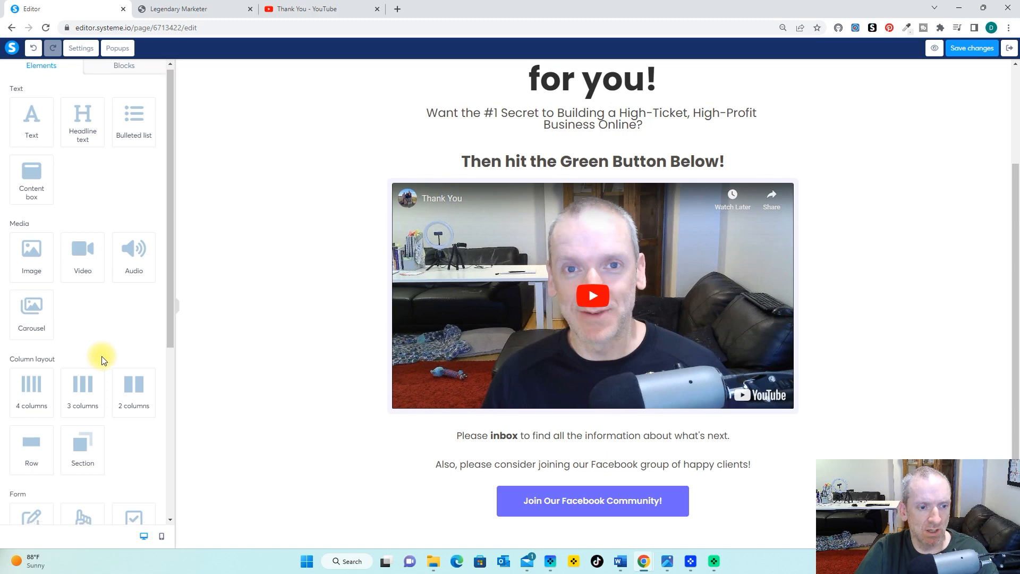
scroll(102, 360, "down", 5)
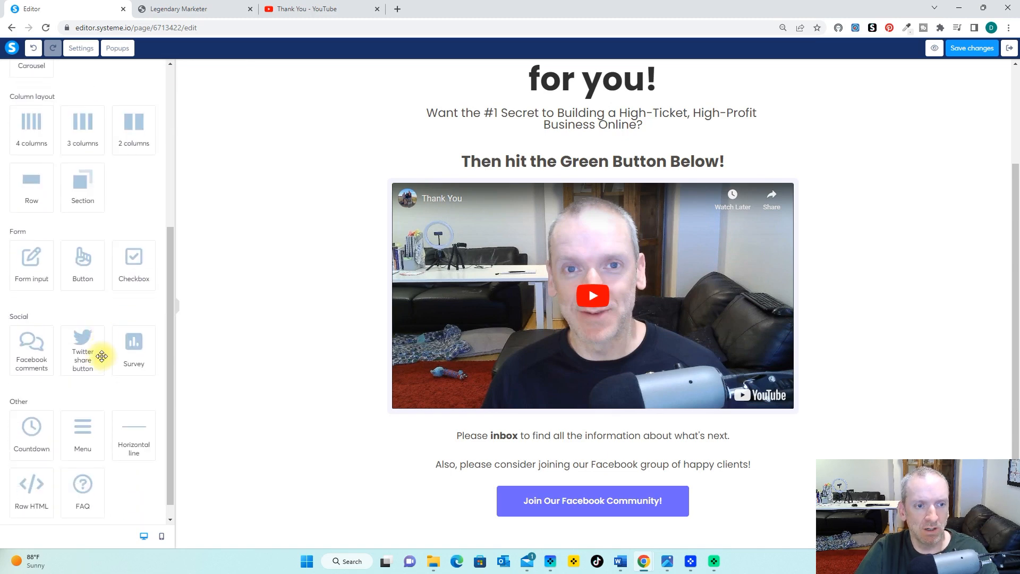
scroll(89, 258, "down", 1)
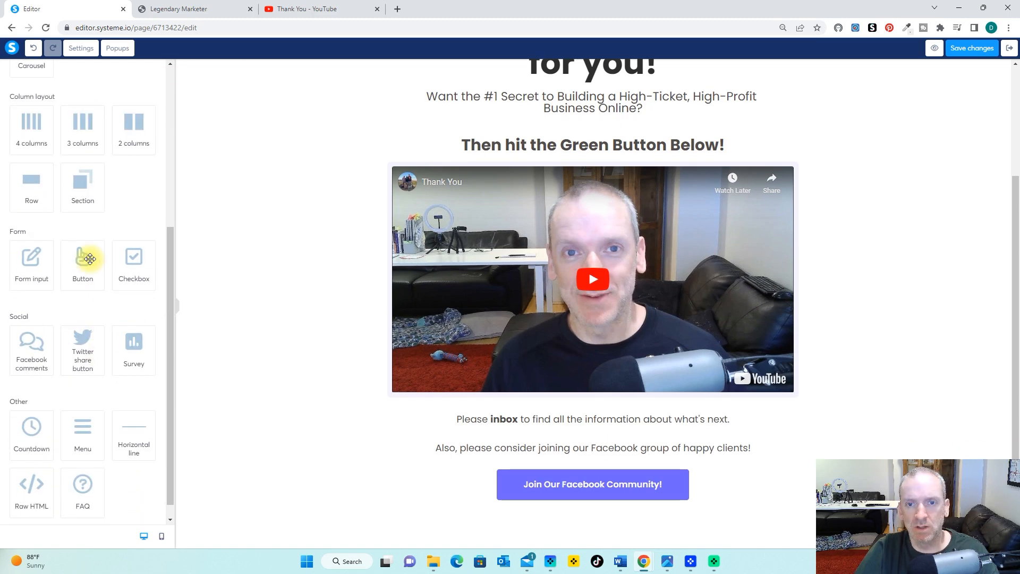
left_click_drag(90, 259, 512, 168)
left_click(550, 189)
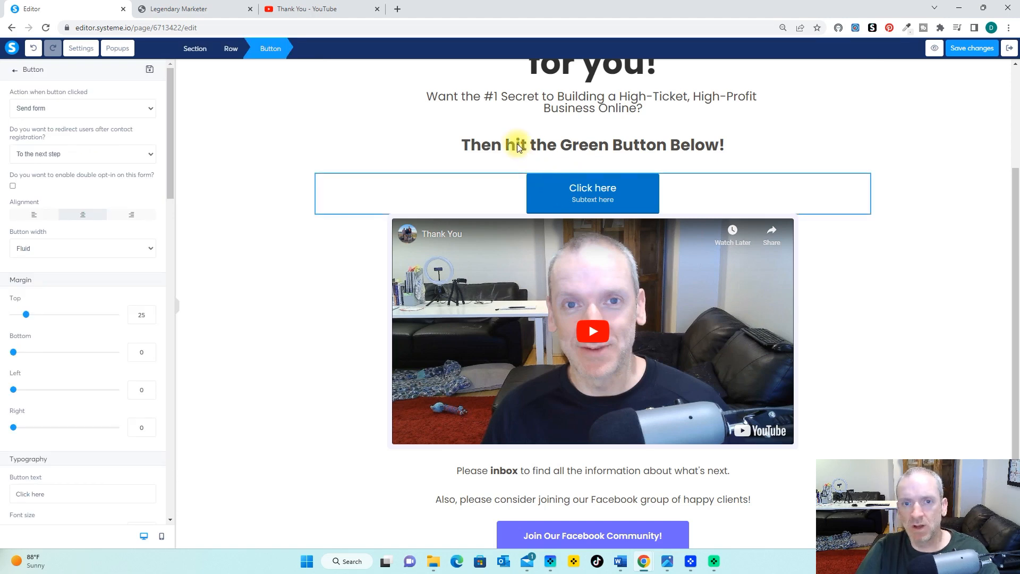
Copy the green hex value 53e519 from the color history of the browser's color picker extension.
scroll(50, 411, "down", 5)
scroll(49, 415, "down", 3)
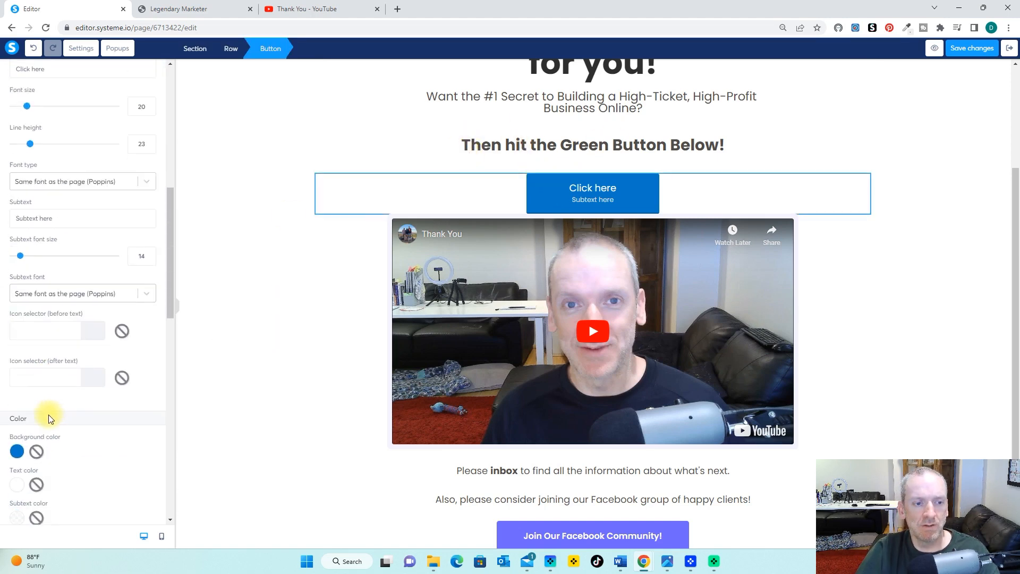
left_click(906, 27)
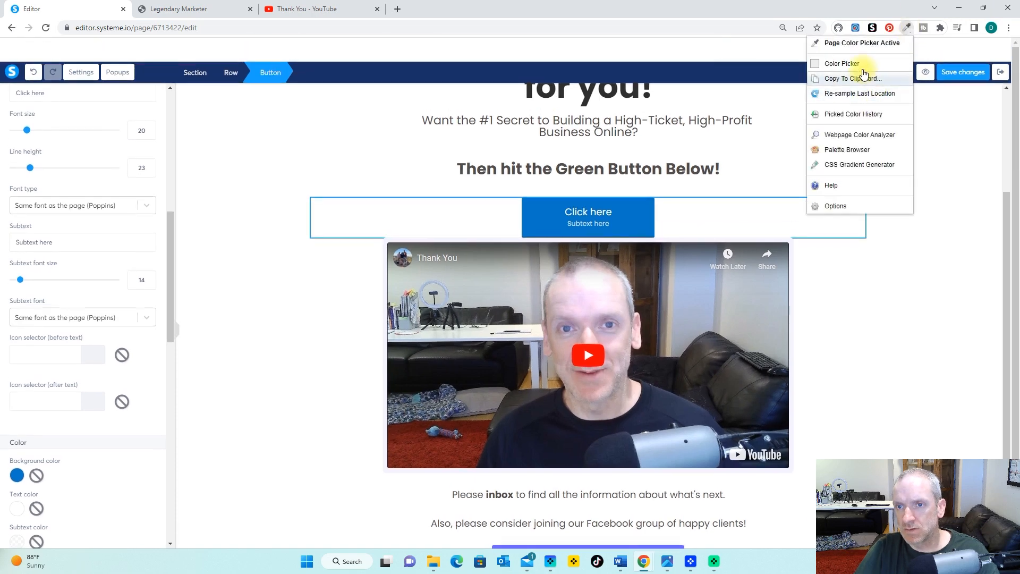
left_click(850, 112)
left_click(891, 95)
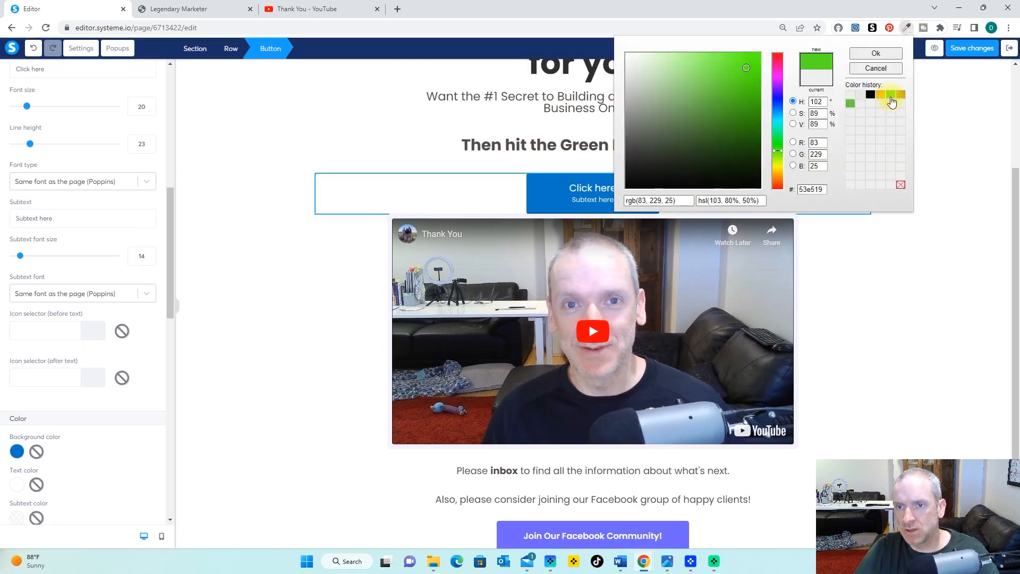
double_click(813, 189)
right_click(815, 188)
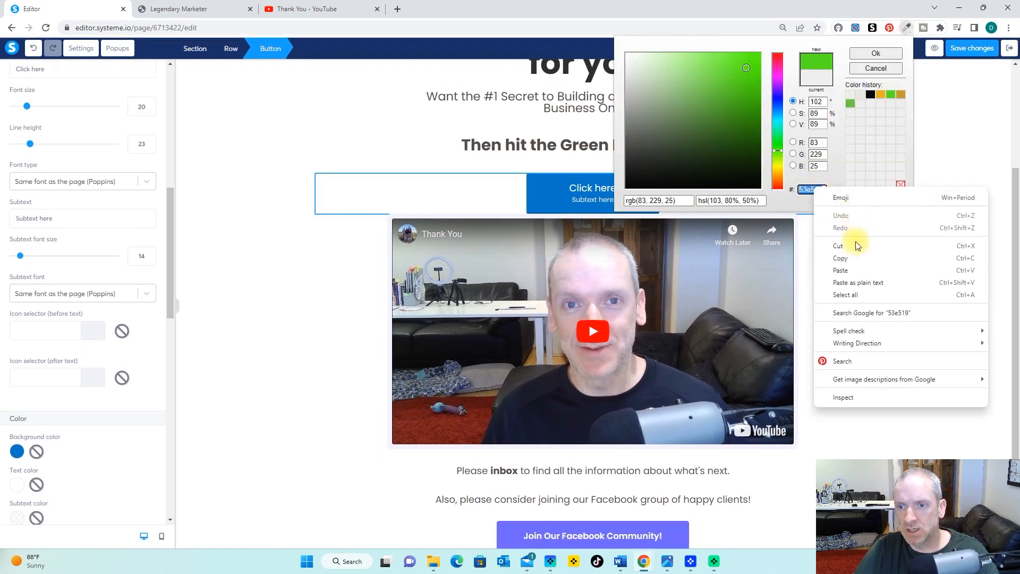
left_click(853, 257)
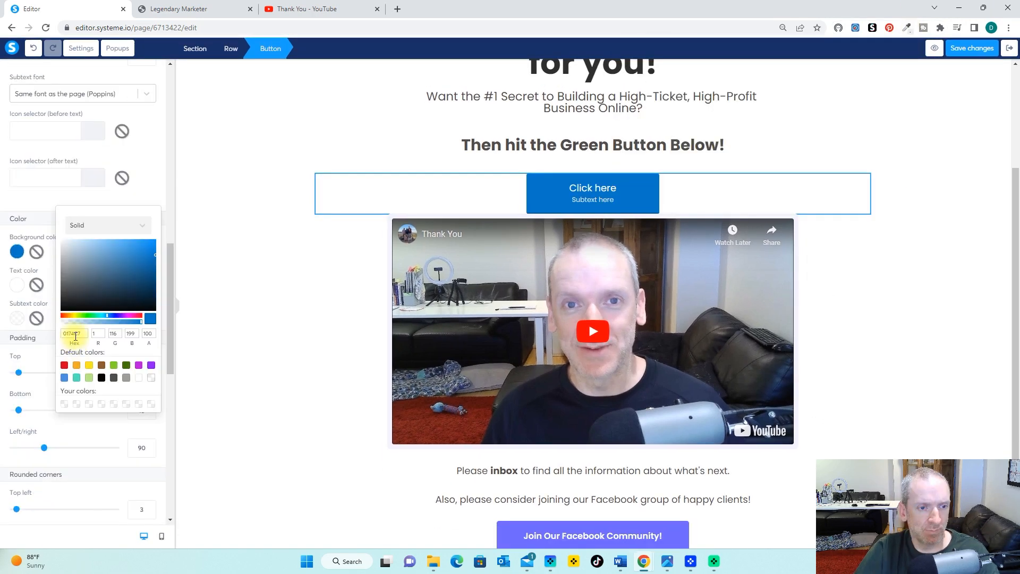
Set the new button's background color to the copied green, 53e519.
double_click(75, 334)
right_click(76, 335)
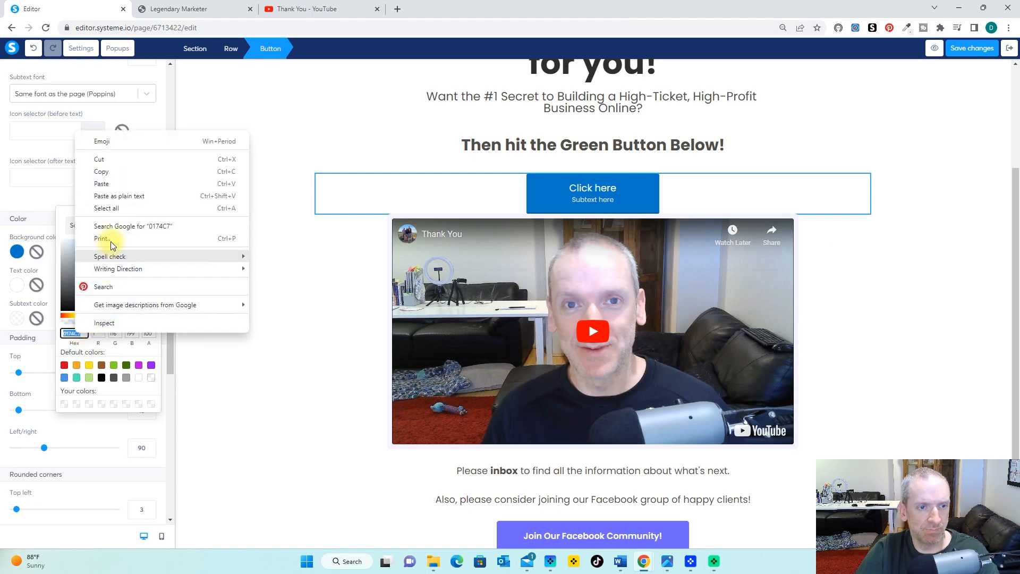
left_click(111, 184)
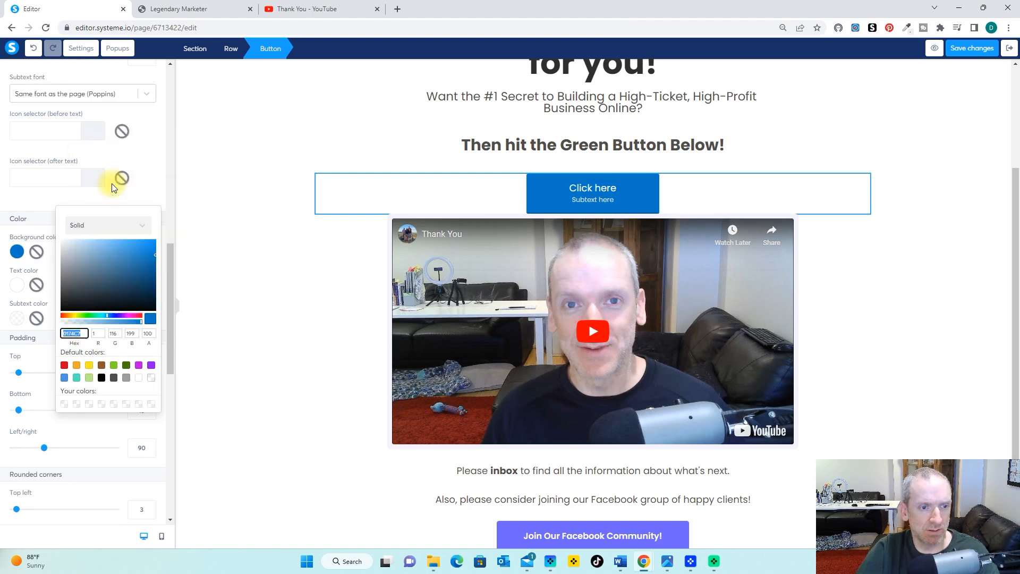
left_click(298, 353)
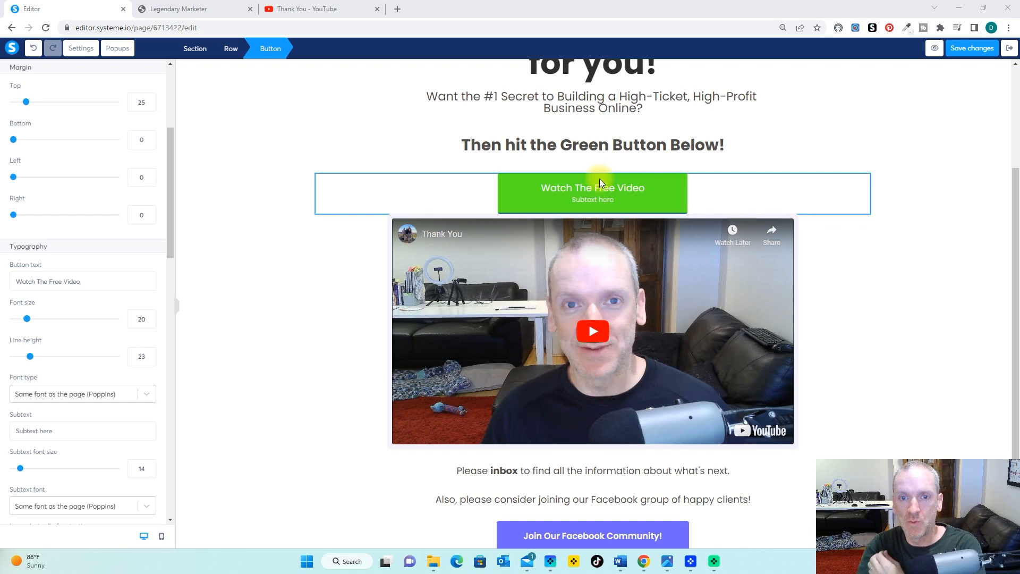
Clear the placeholder subtext of the green "Watch The Free Video" button.
left_click(629, 193)
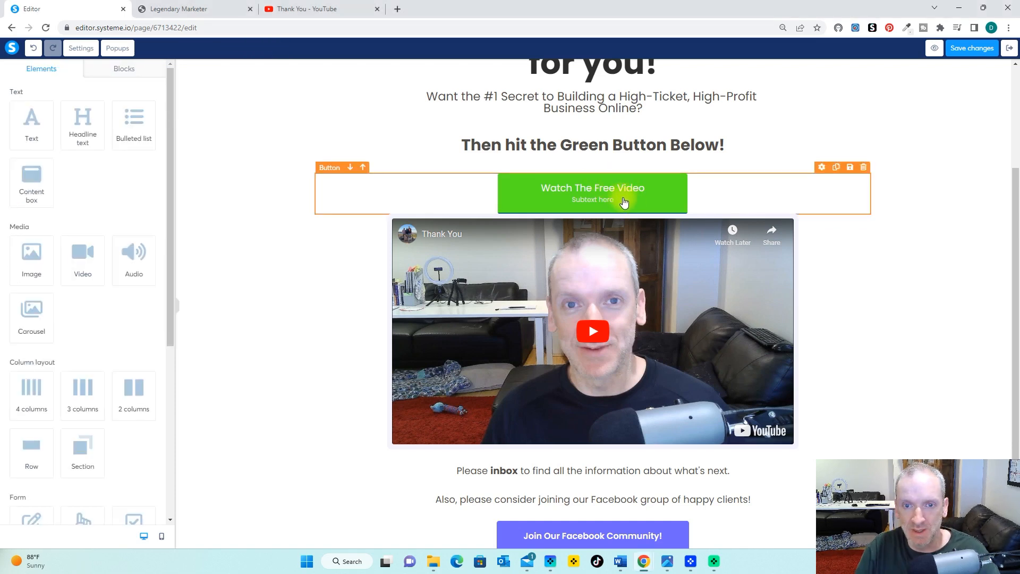
scroll(141, 305, "down", 6)
left_click_drag(96, 314, 2, 314)
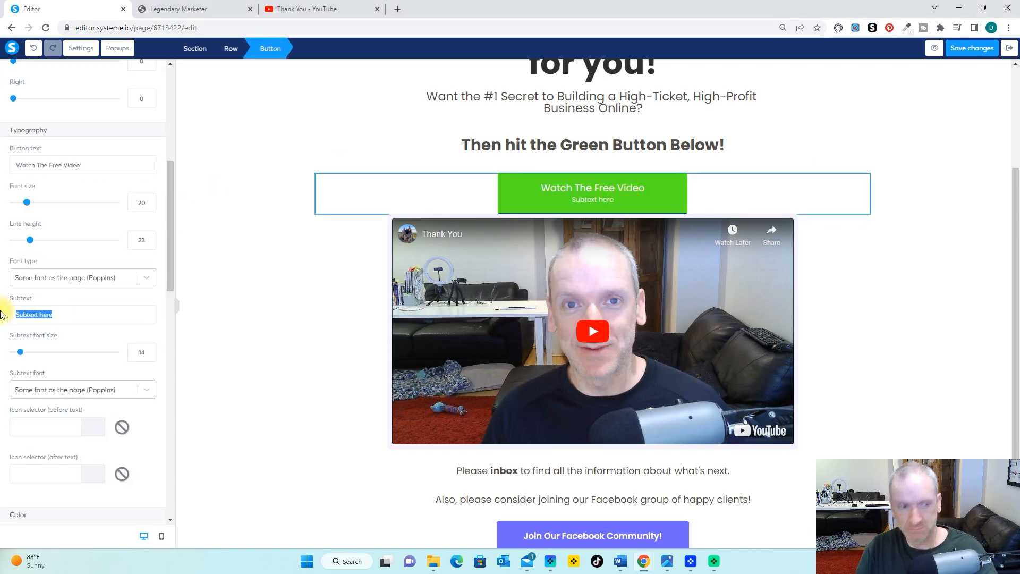
key("BackSpace")
Set the green button's text to font size 27 in the Google font Poppins with the Bold 700 style.
left_click(588, 189)
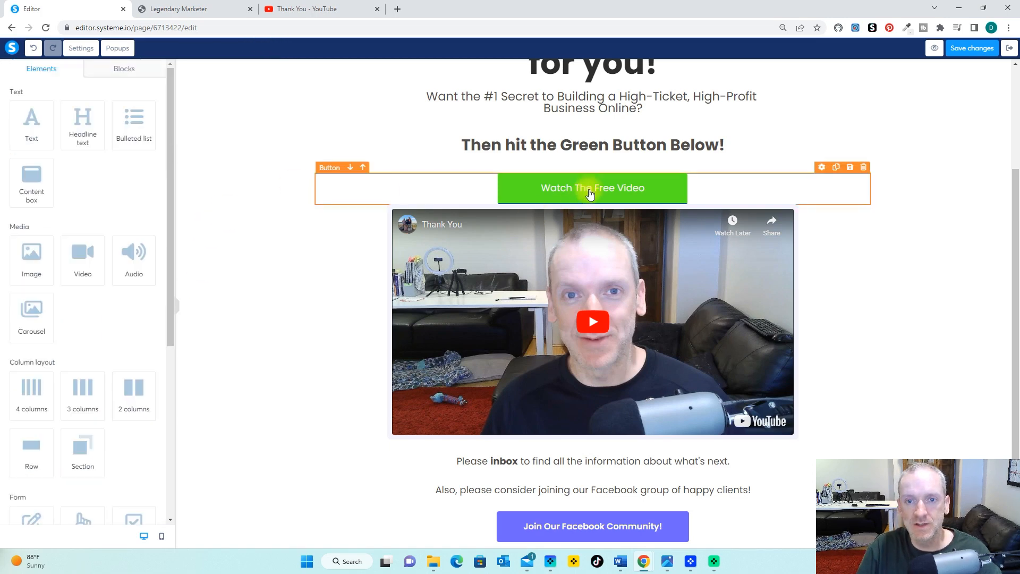
scroll(117, 239, "down", 5)
left_click(147, 234)
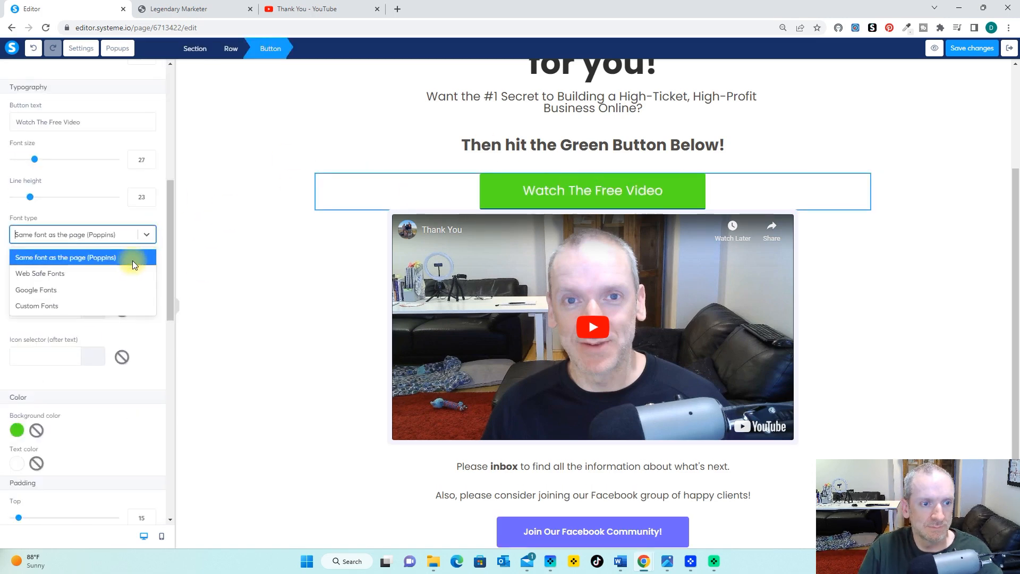
left_click(122, 289)
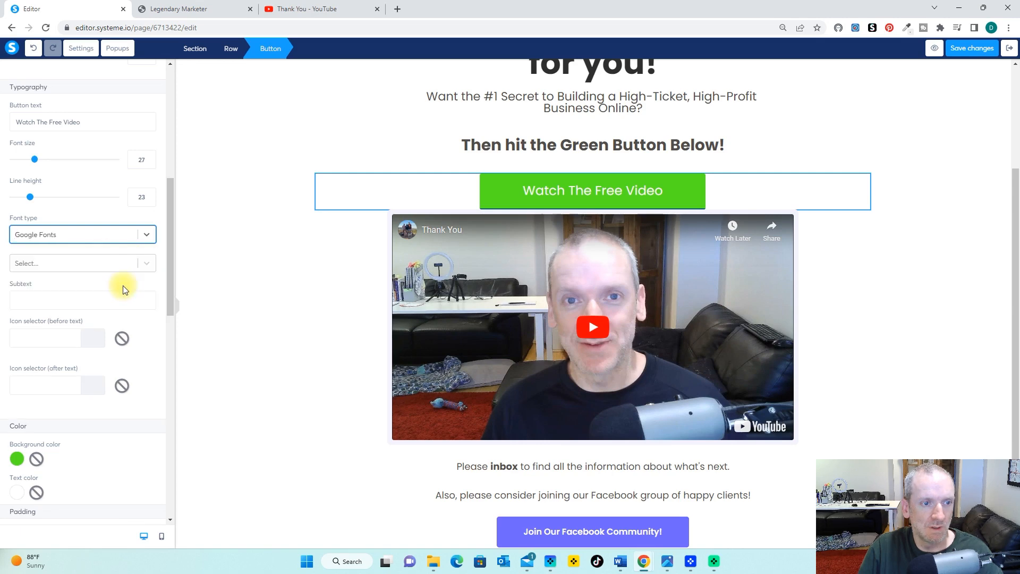
left_click(142, 264)
left_click(114, 338)
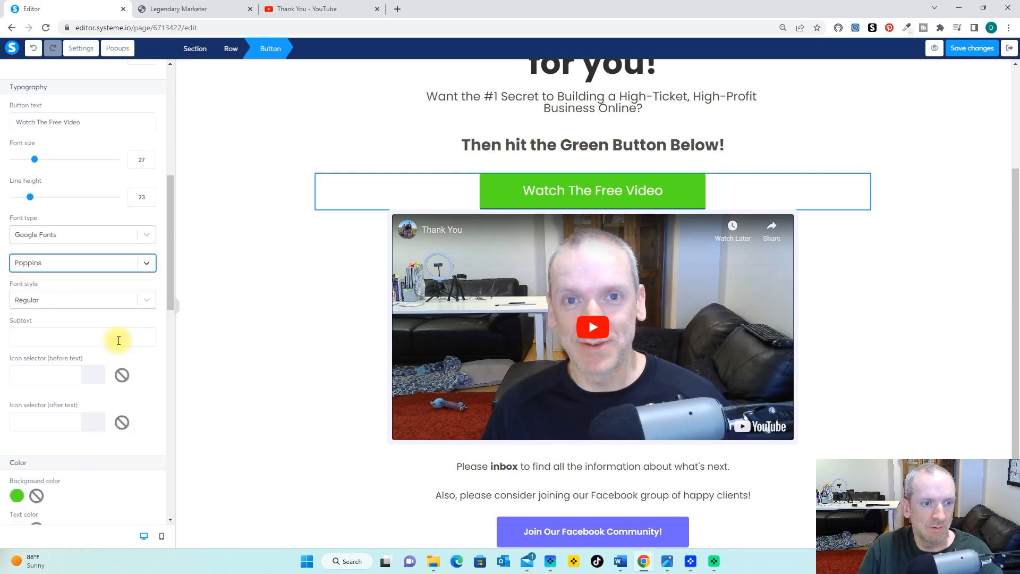
left_click(136, 300)
scroll(126, 357, "down", 5)
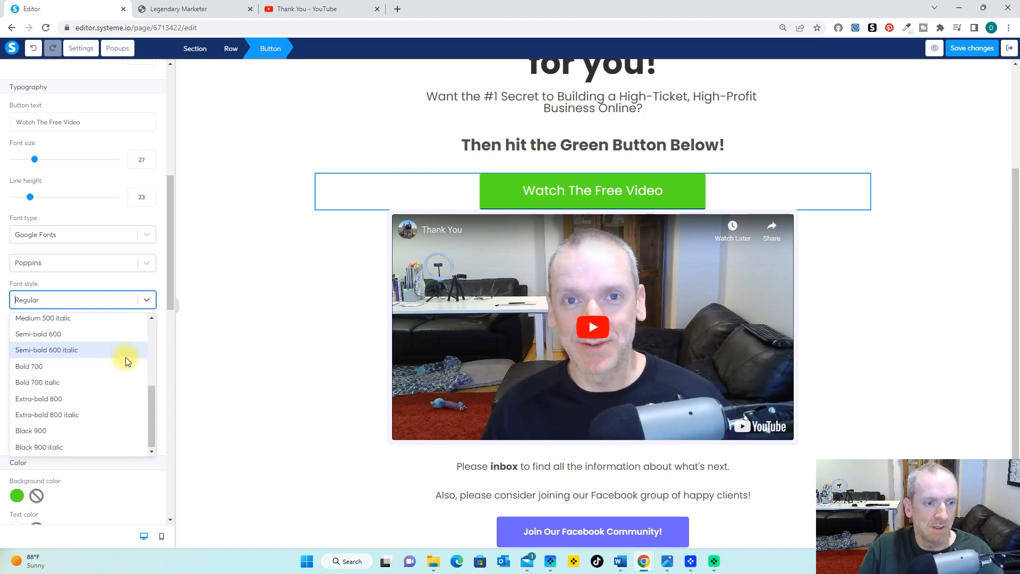
left_click(68, 365)
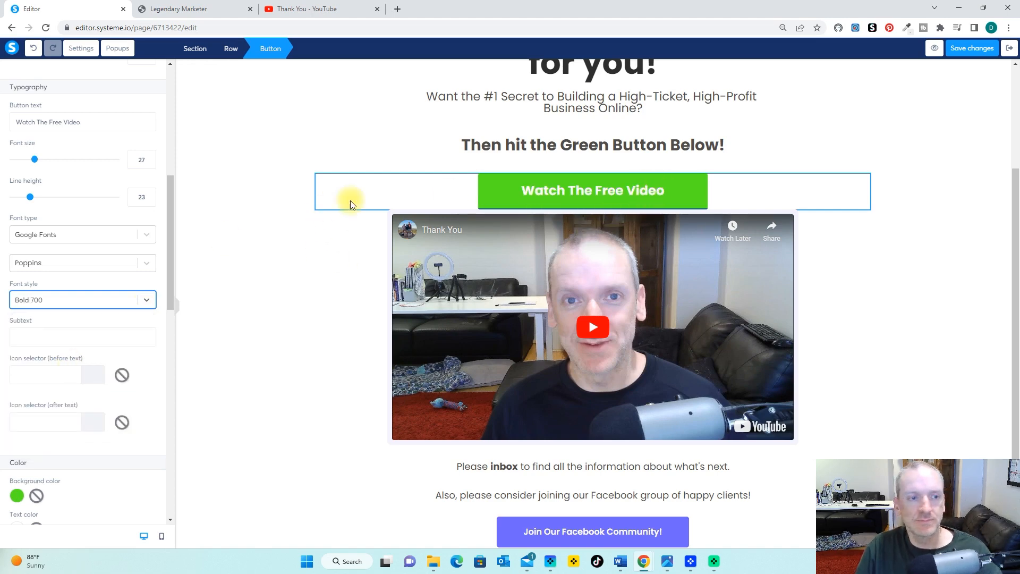
Change the green button's text to "Watch The Free Video!" by adding an exclamation mark.
scroll(105, 301, "up", 3)
left_click(98, 282)
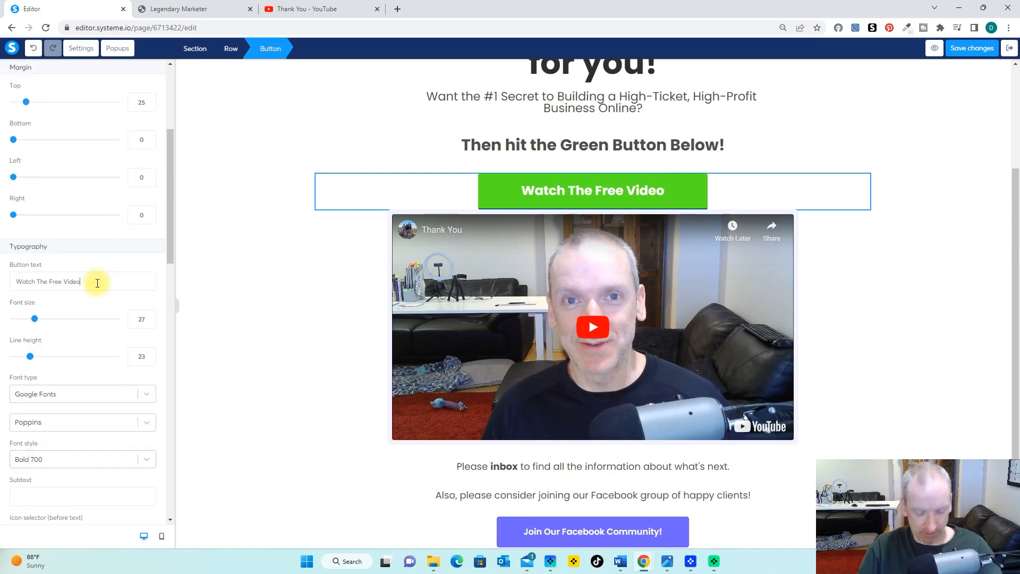
type("!")
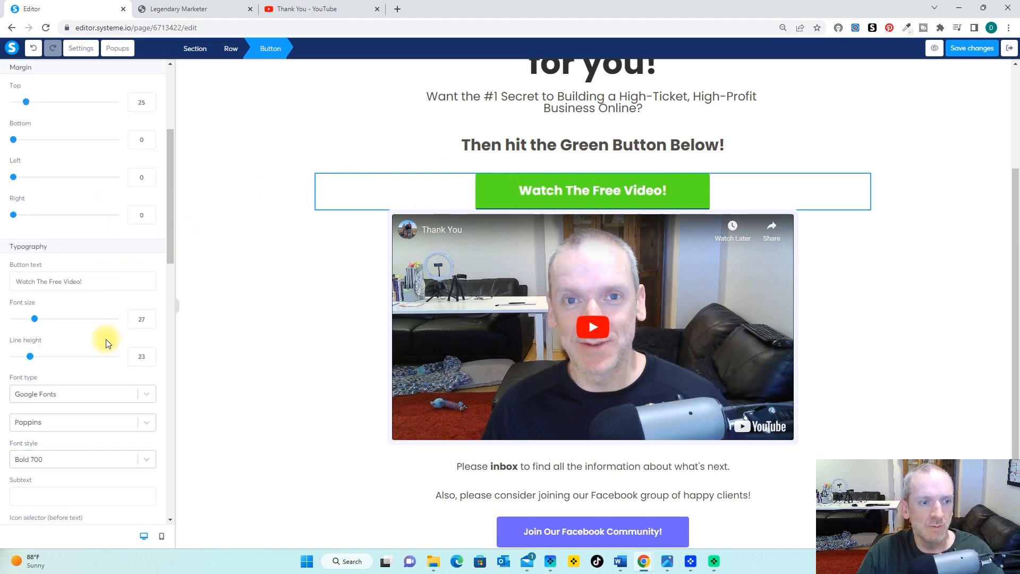
Widen the green button by setting its left/right padding to 207.
scroll(106, 339, "down", 8)
scroll(105, 333, "down", 2)
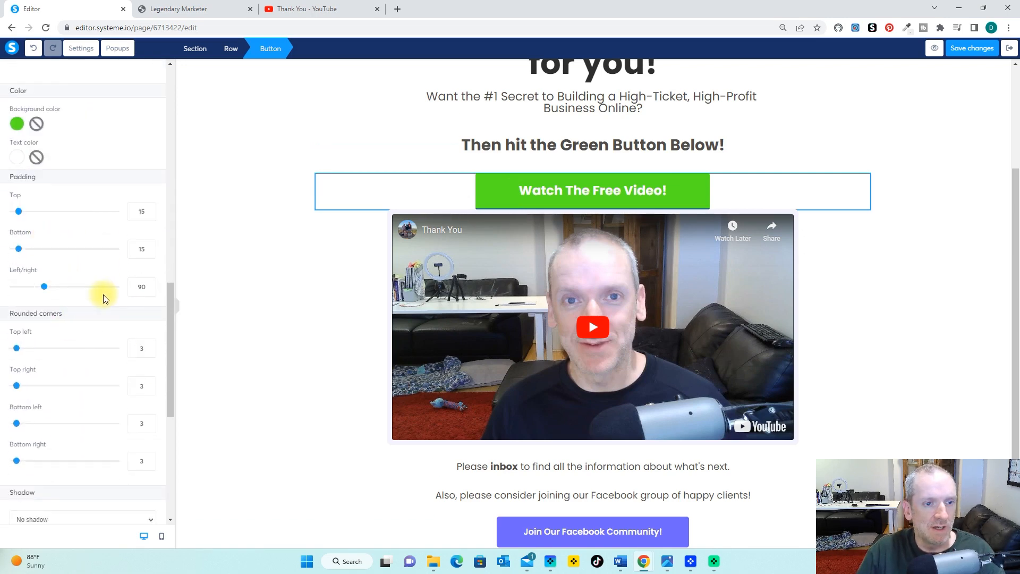
left_click(149, 286)
left_click_drag(49, 287, 85, 290)
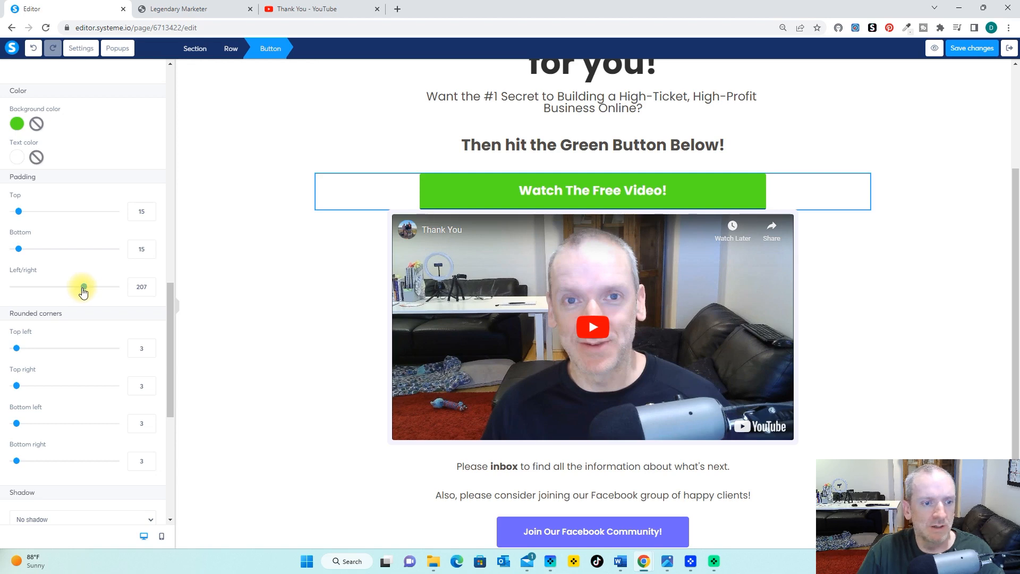
Set the green button's bottom margin to 16 to separate it from the video.
scroll(83, 353, "down", 5)
scroll(83, 359, "down", 1)
scroll(83, 356, "up", 6)
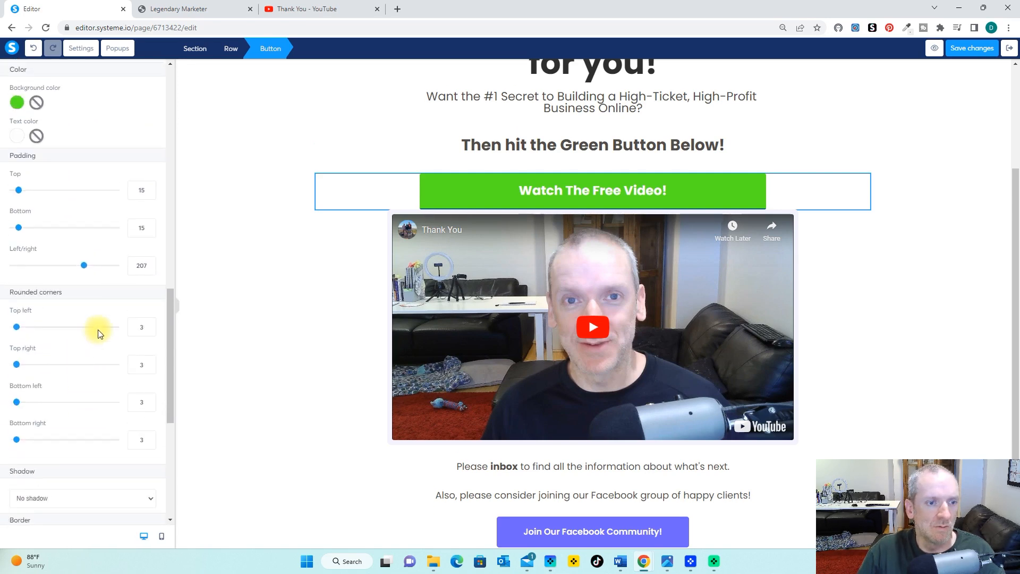
scroll(98, 333, "up", 10)
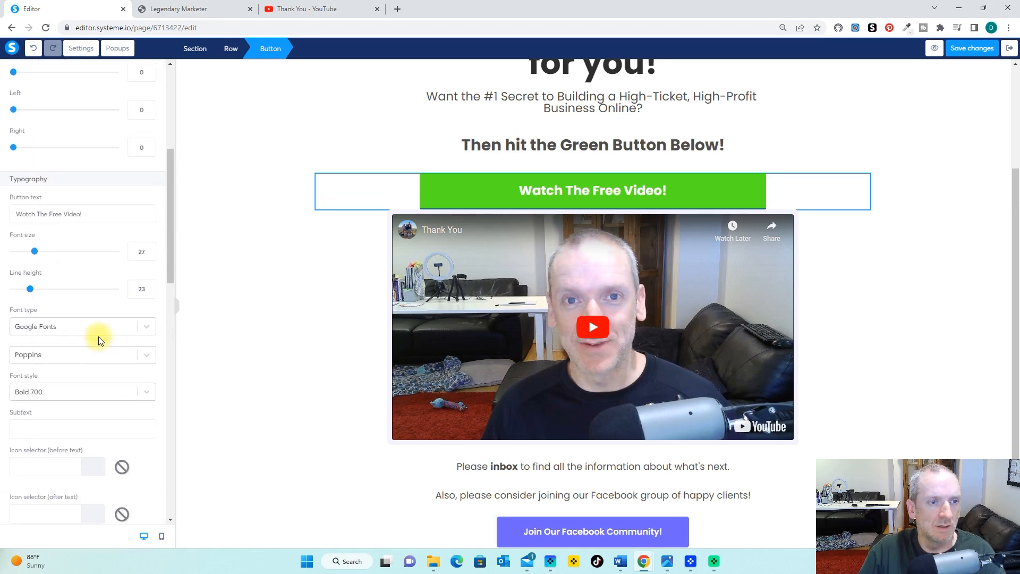
scroll(99, 340, "up", 4)
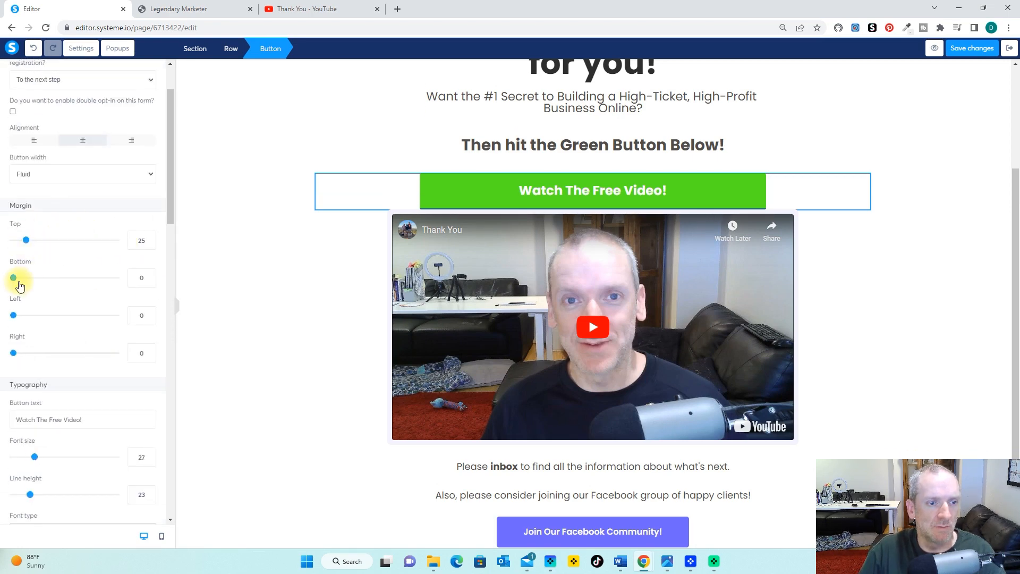
left_click_drag(14, 282, 22, 278)
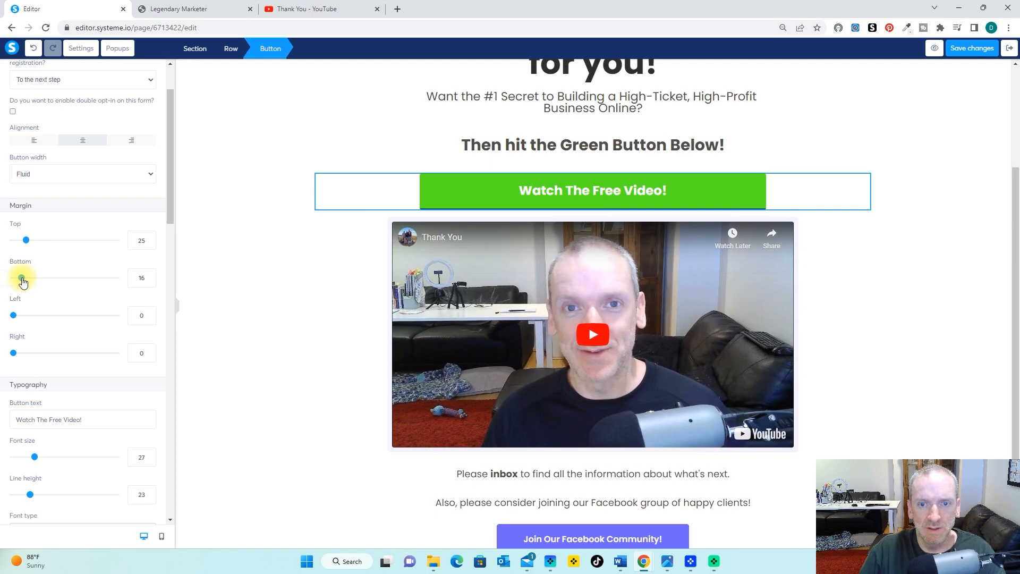
left_click(245, 319)
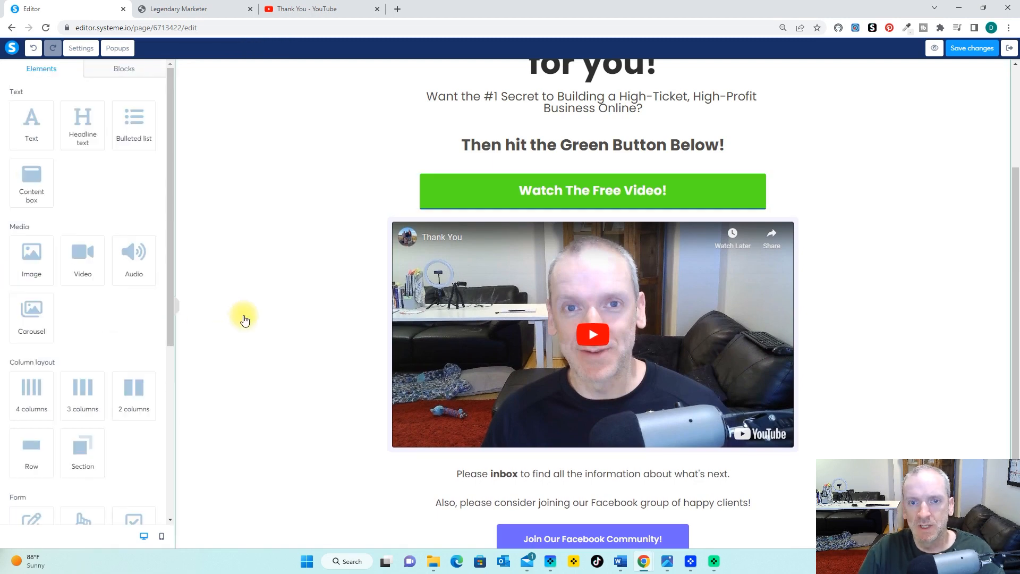
Remove the green button's border by setting the border style to None.
left_click(493, 192)
scroll(35, 367, "down", 12)
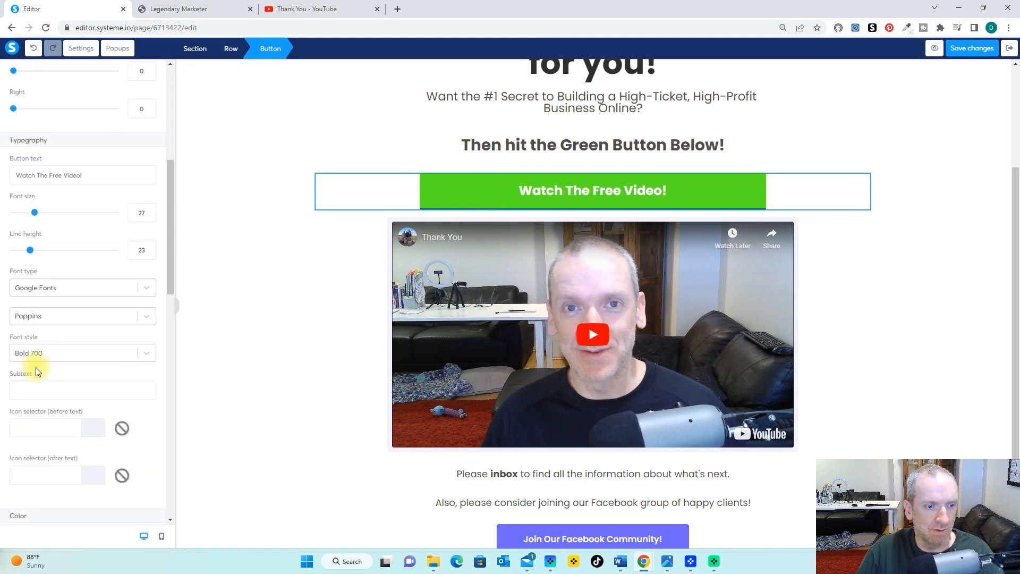
scroll(36, 367, "down", 7)
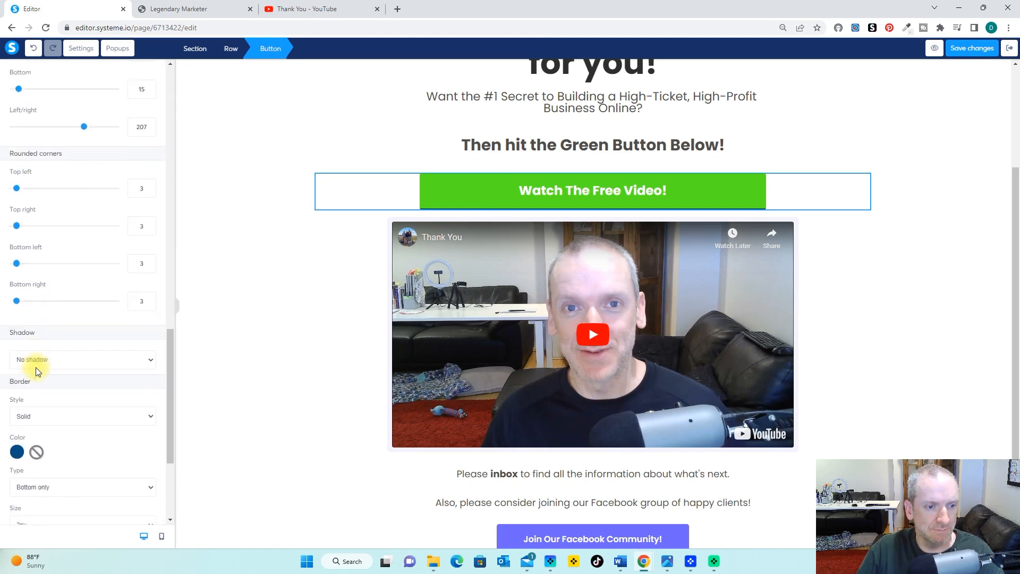
left_click(146, 319)
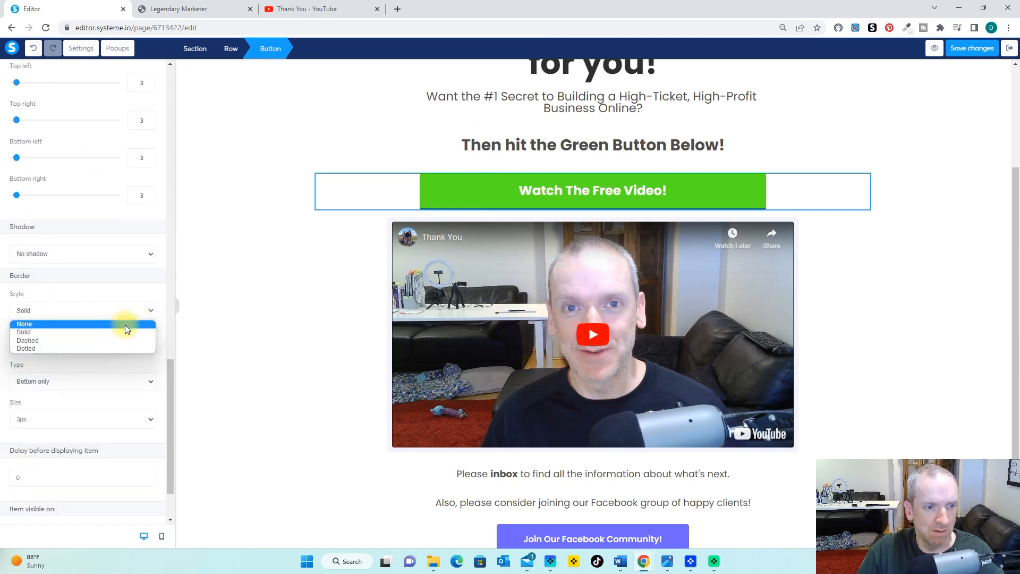
left_click(125, 324)
left_click(300, 254)
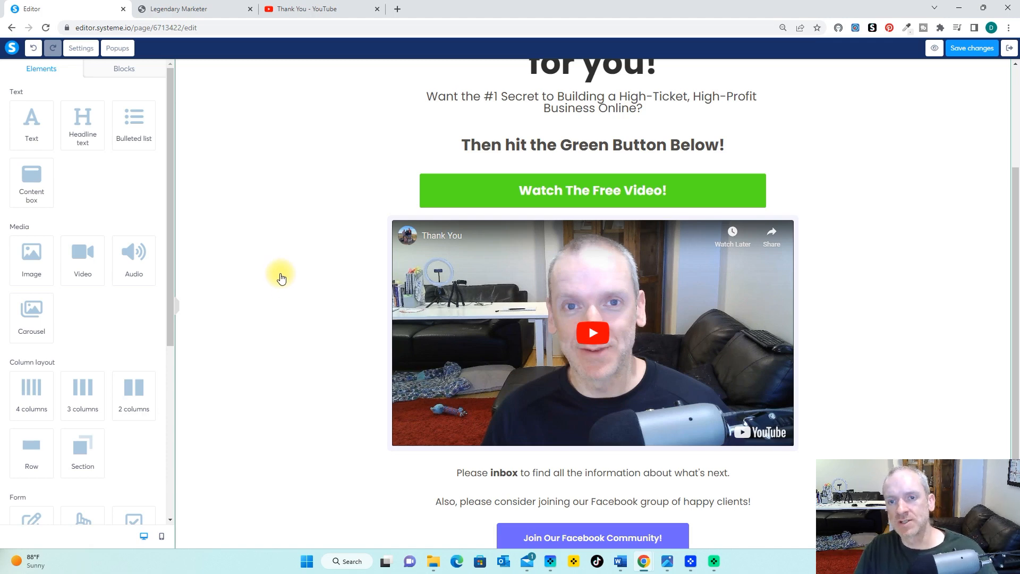
Replace the text below the video with bold "Still not Convinced?" and "Have a Look at the Testimonials Below." on two lines, at font size 27.
scroll(917, 235, "down", 1)
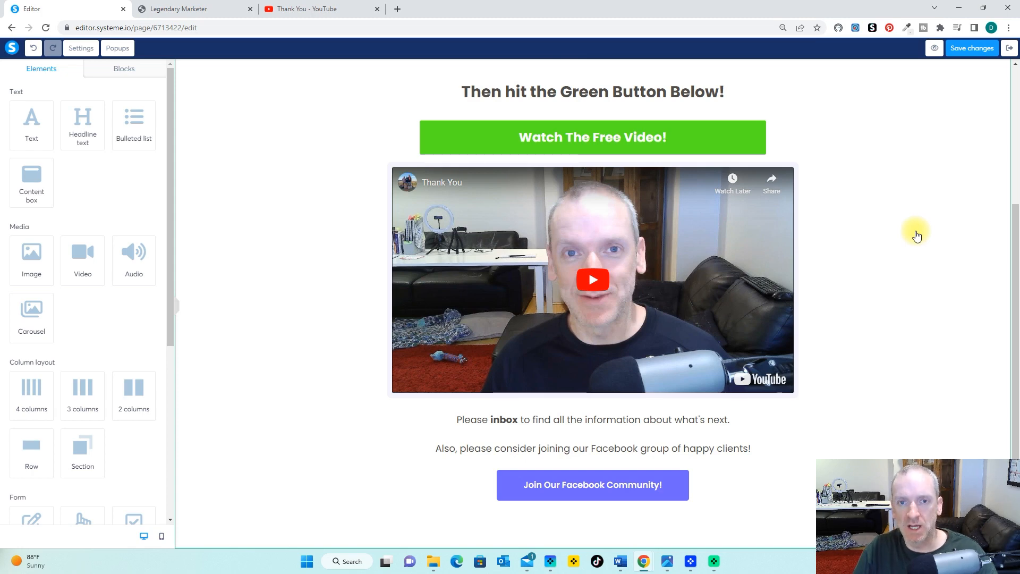
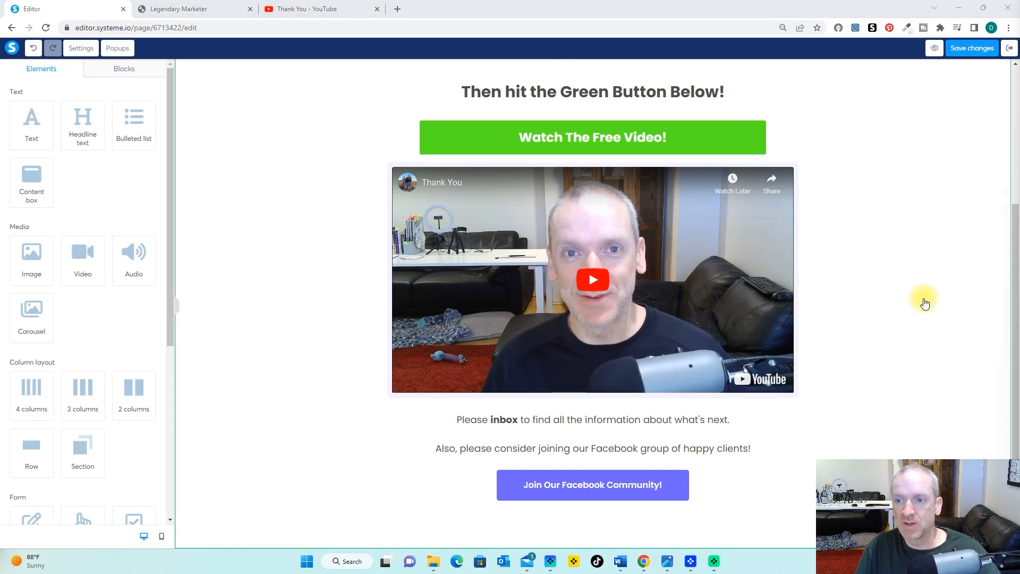
left_click(708, 432)
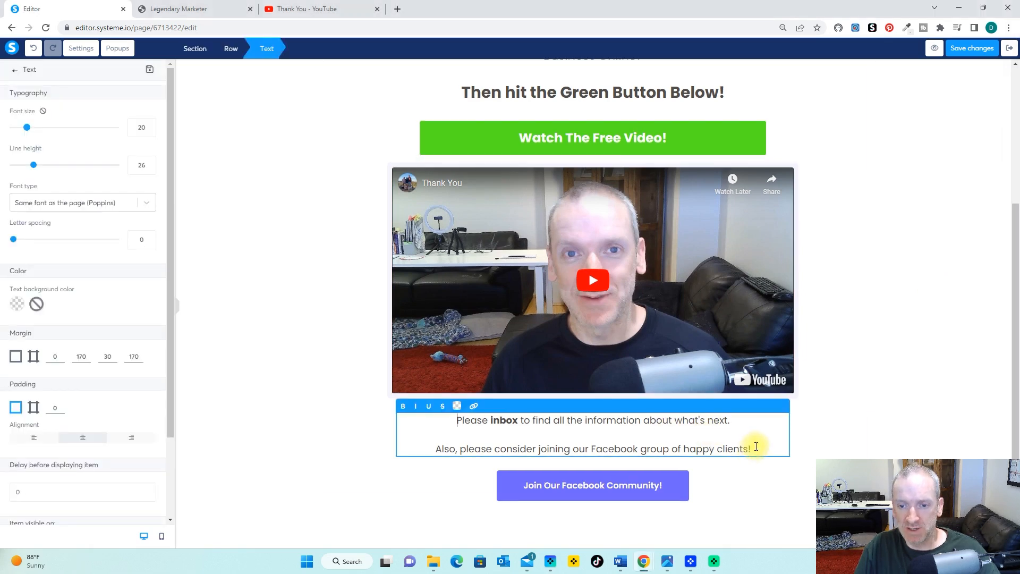
left_click_drag(759, 446, 460, 424)
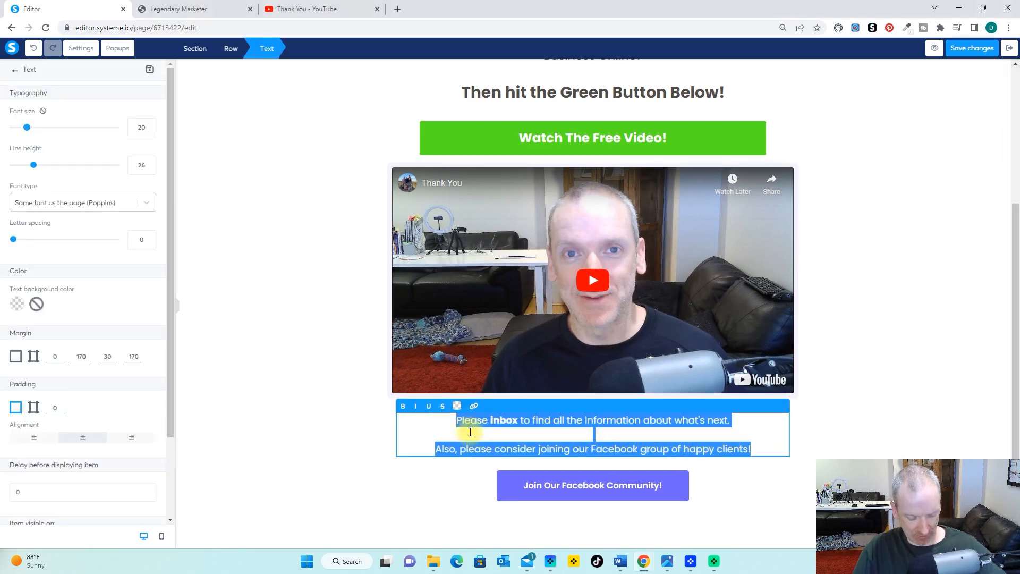
type("Still not Convinced? Have a Look at the Testimonials Below.")
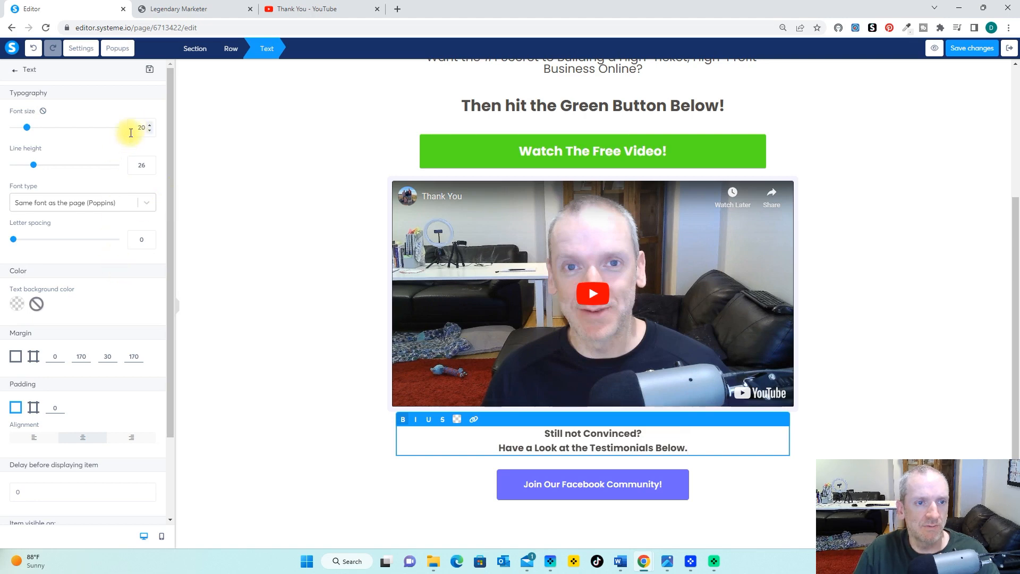
left_click(148, 125)
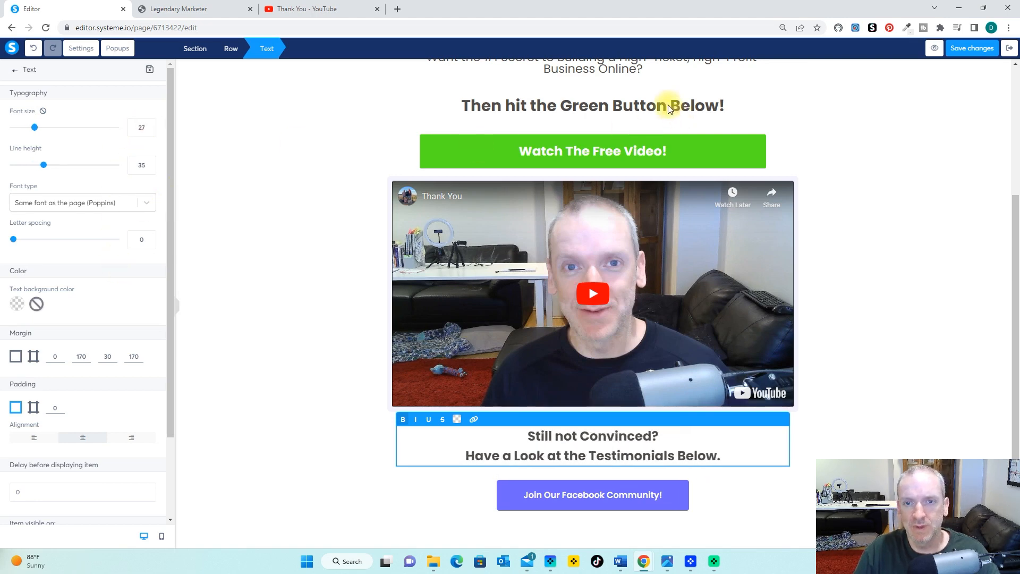
Set the testimonials text's font size to 33 to match the "Then hit the Green Button Below!" text.
left_click(698, 107)
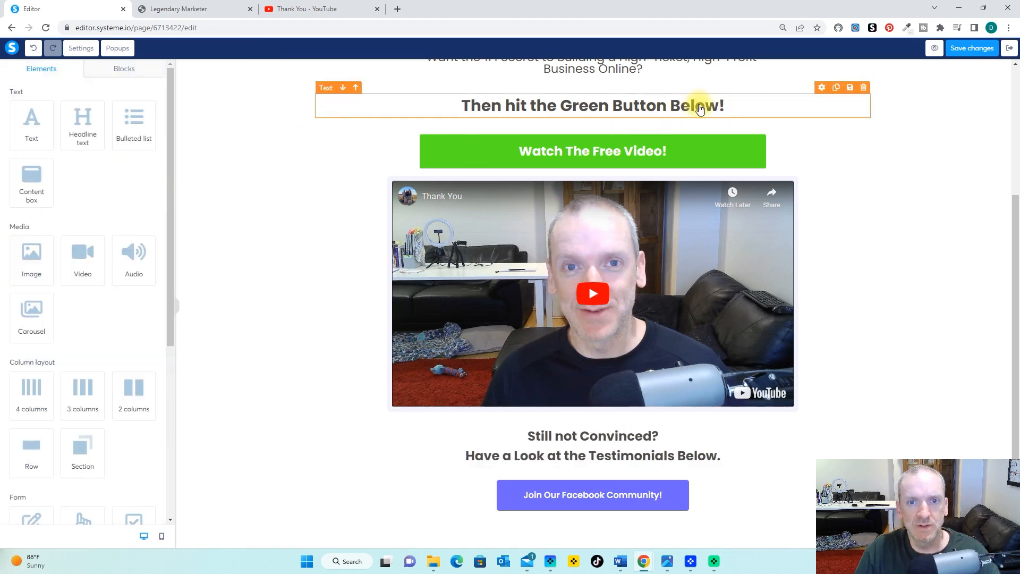
left_click(700, 108)
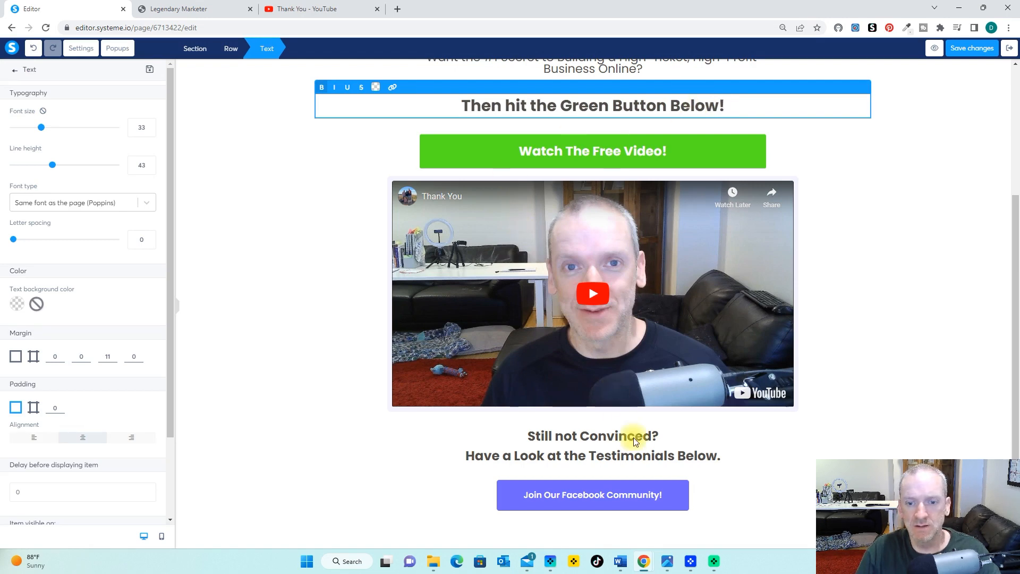
left_click(600, 455)
left_click(601, 453)
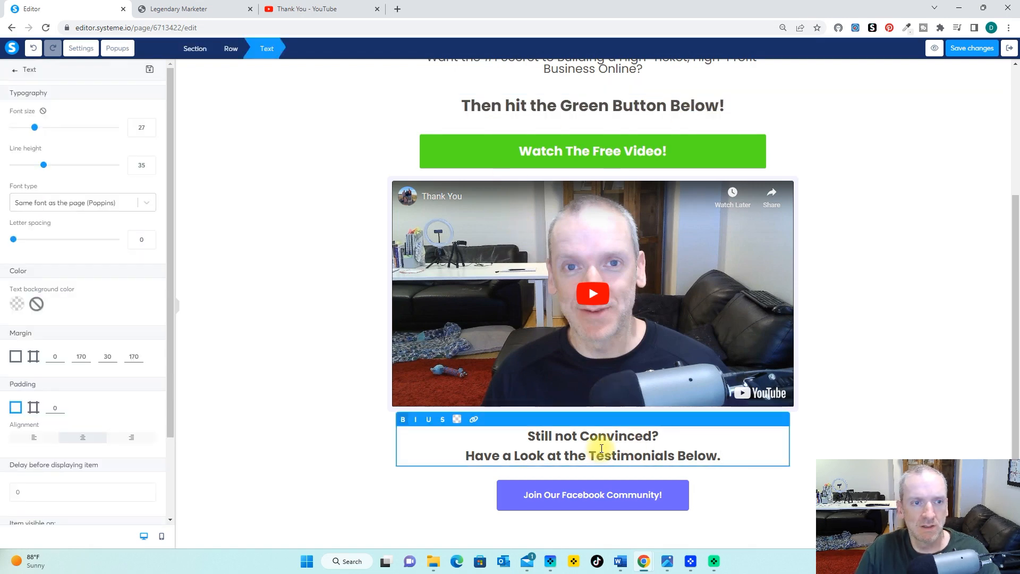
left_click(152, 124)
left_click(151, 124)
left_click(151, 124)
left_click(152, 124)
left_click(152, 124)
left_click(151, 125)
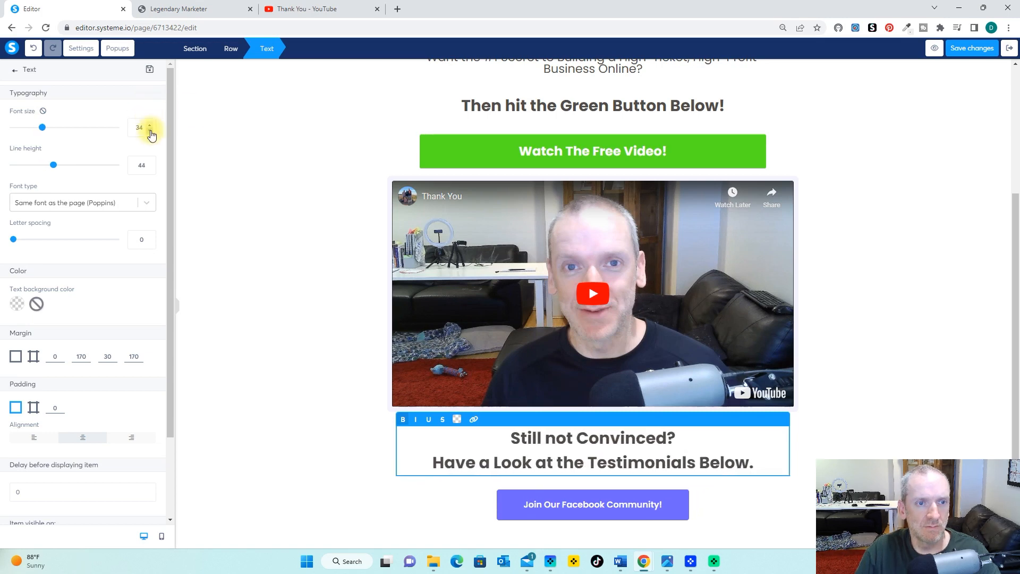
left_click(245, 204)
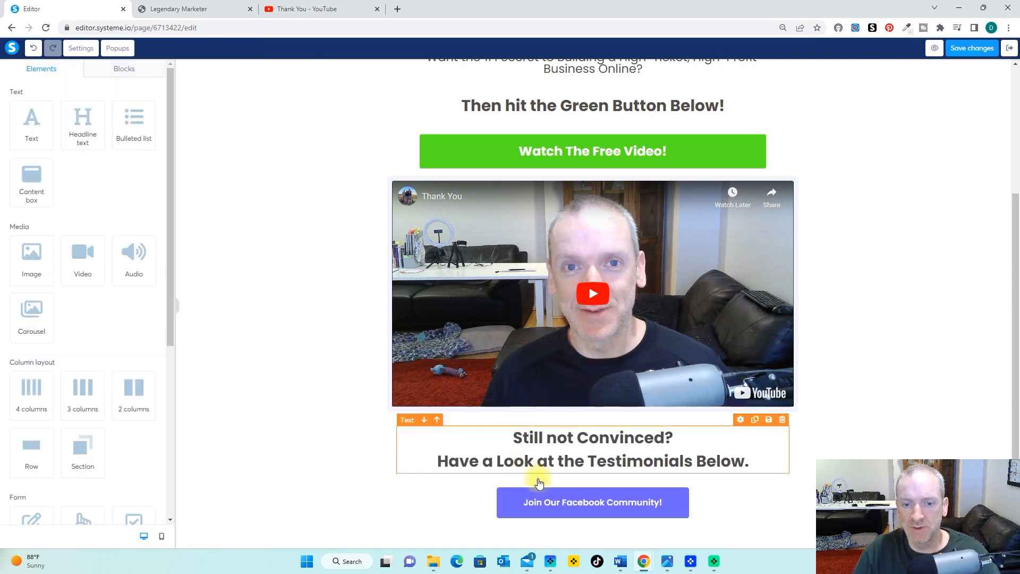
Insert a two-column row between the testimonials text and the Facebook community button, and open the row's settings.
scroll(906, 314, "down", 1)
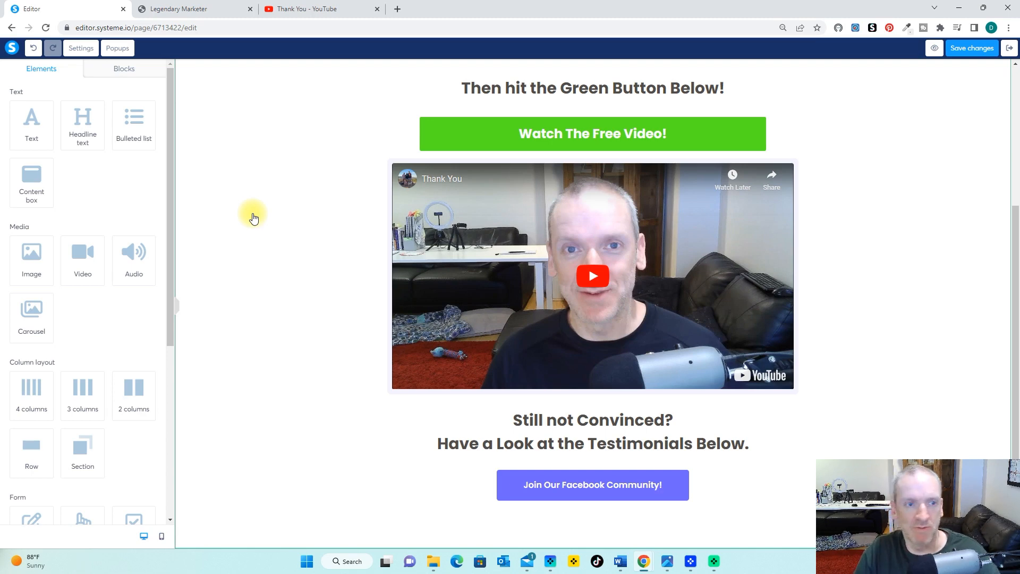
scroll(91, 319, "down", 2)
left_click_drag(133, 291, 586, 449)
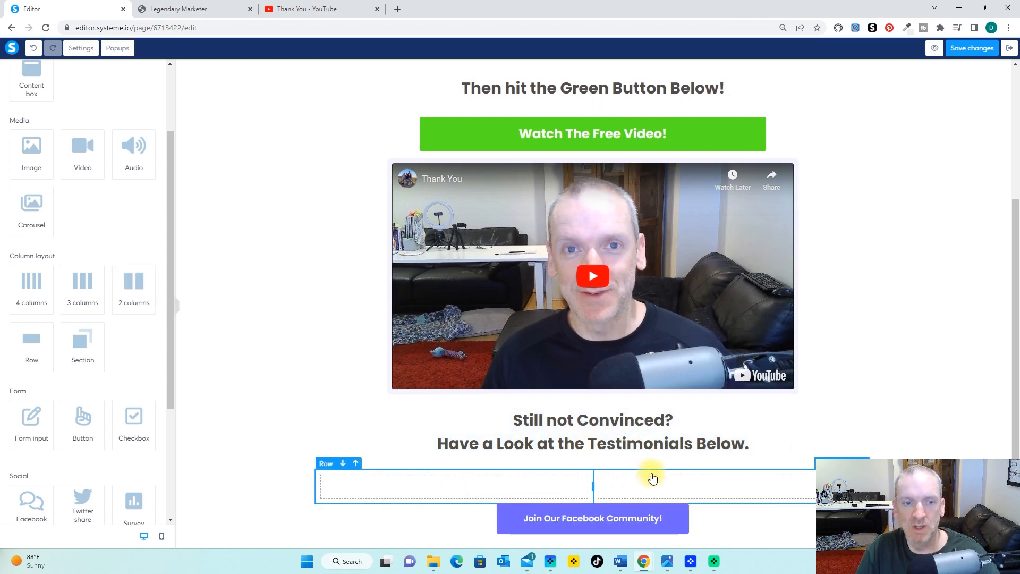
left_click(421, 471)
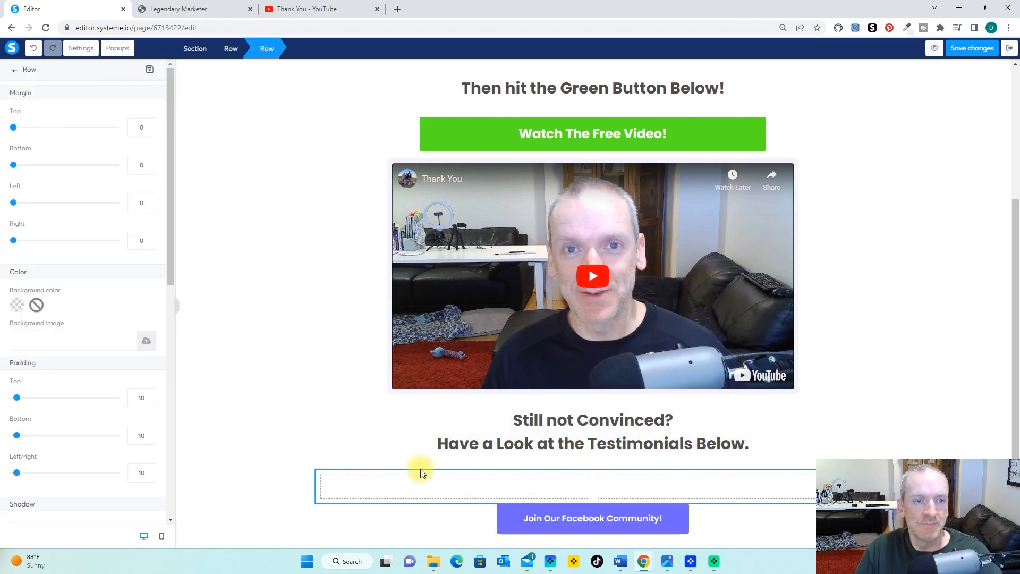
Place an image element in each column of the two-column row below the testimonials text.
left_click(407, 494)
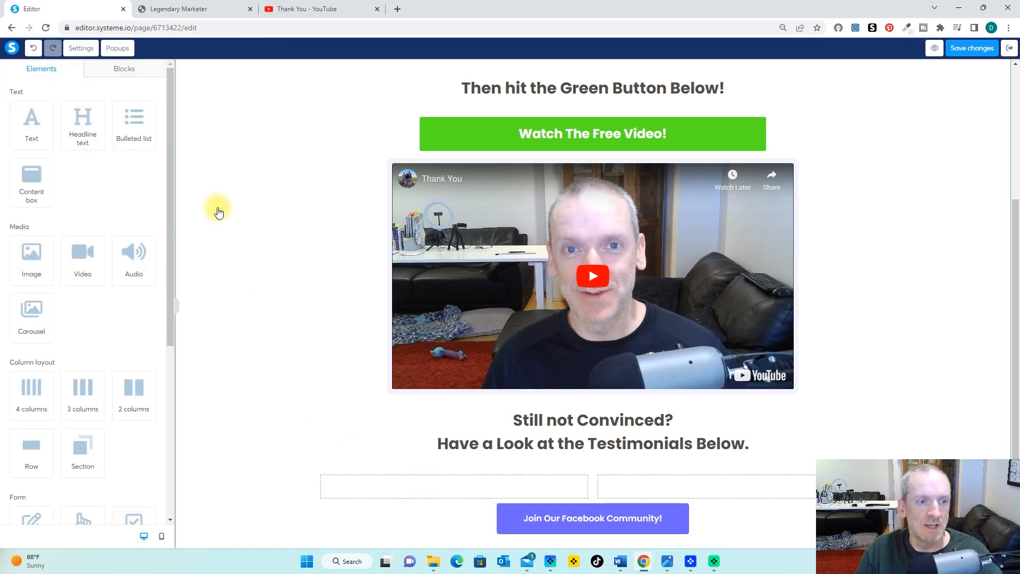
left_click_drag(31, 260, 402, 488)
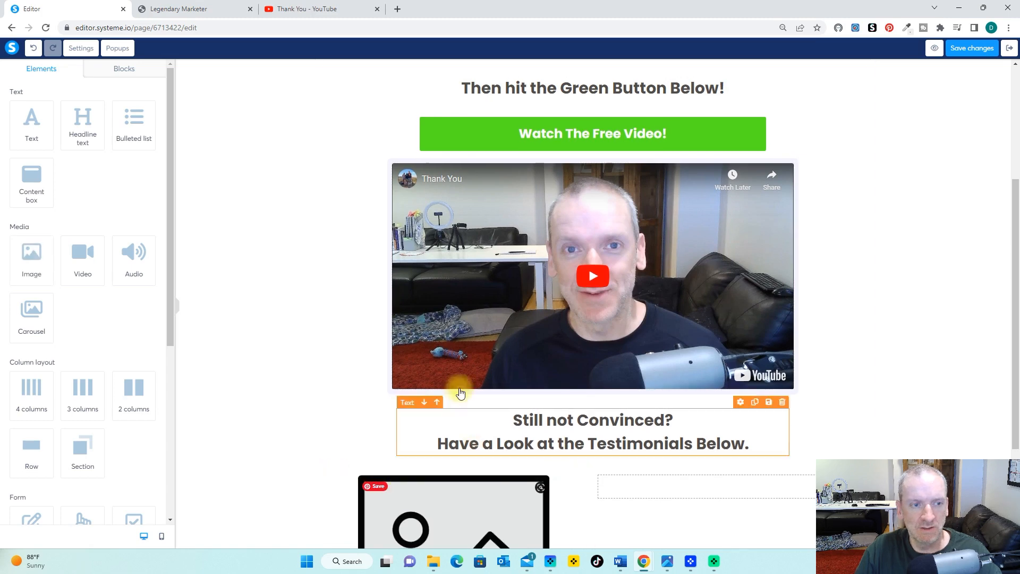
left_click_drag(31, 255, 753, 482)
scroll(931, 335, "down", 3)
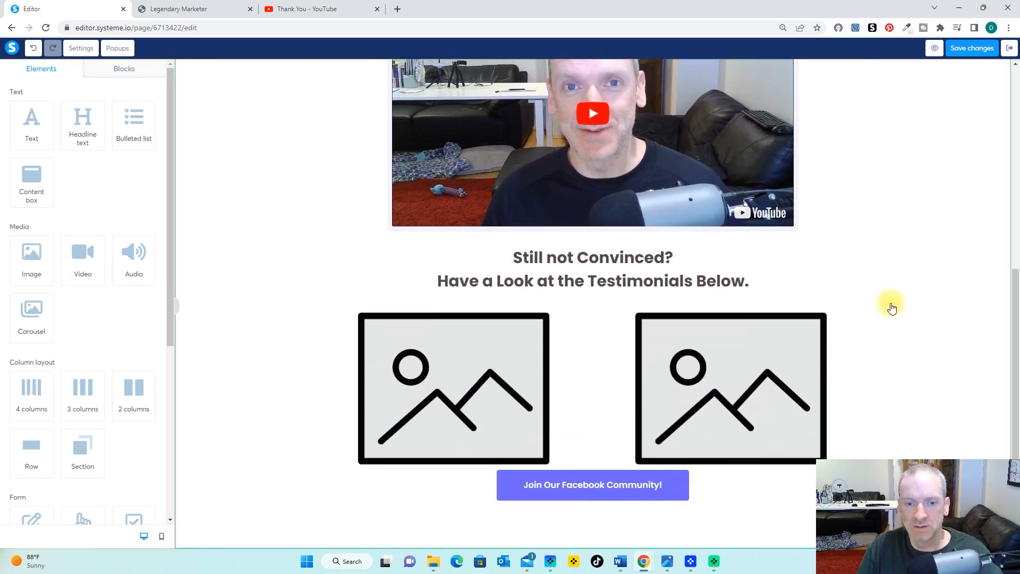
Upload "Screen Shot 2020-04-02 at 9.30.46 AM" from the Legendary Marketer folder through the first column's image file setting.
left_click(454, 388)
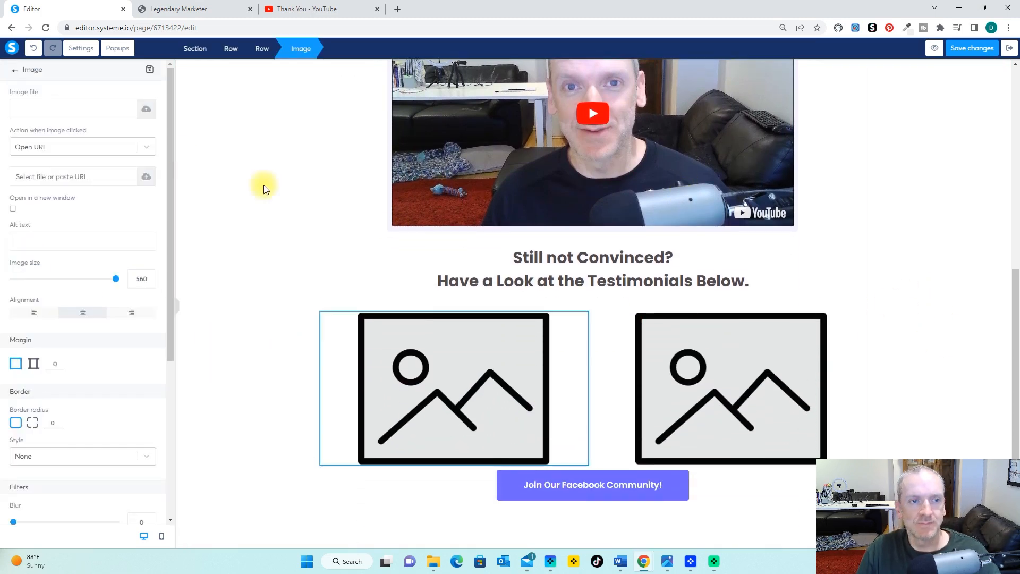
left_click(146, 111)
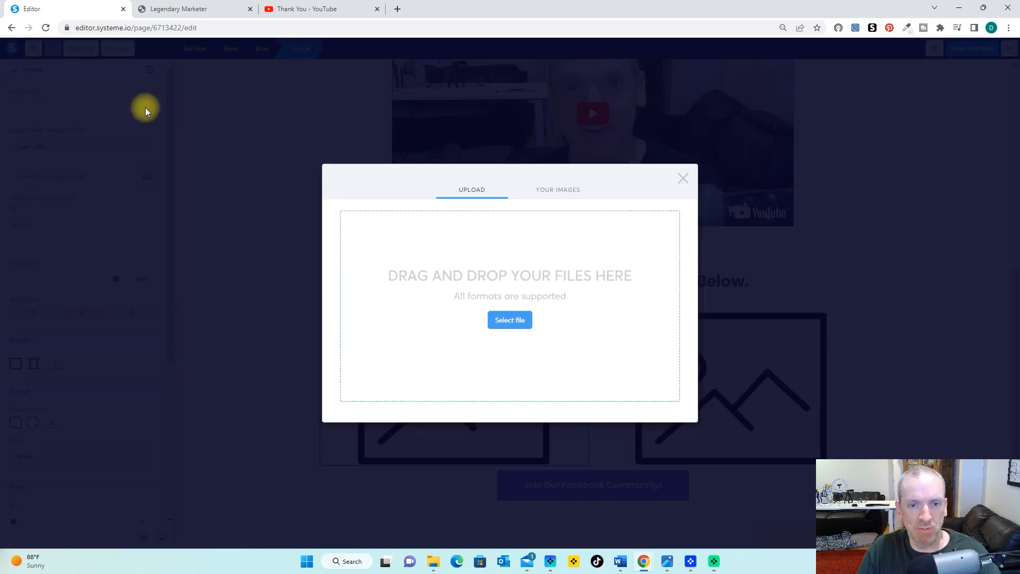
left_click(507, 322)
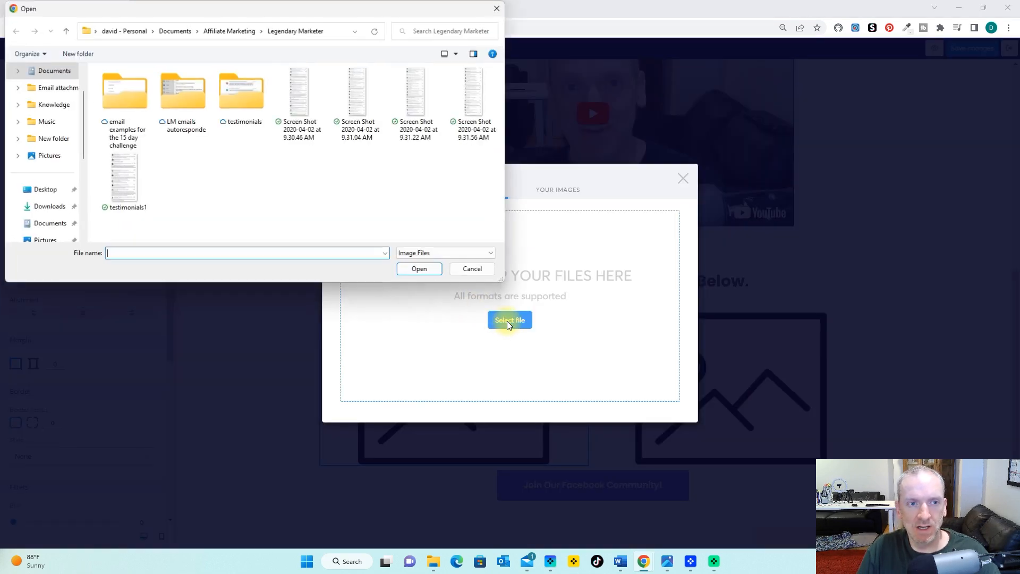
left_click(60, 77)
double_click(152, 102)
scroll(197, 177, "down", 3)
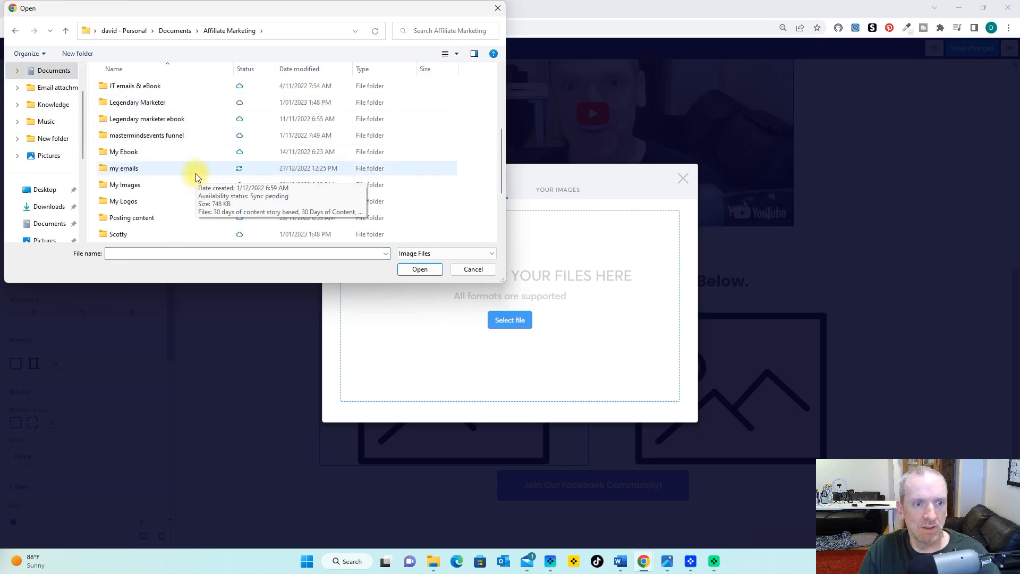
double_click(186, 102)
left_click(299, 101)
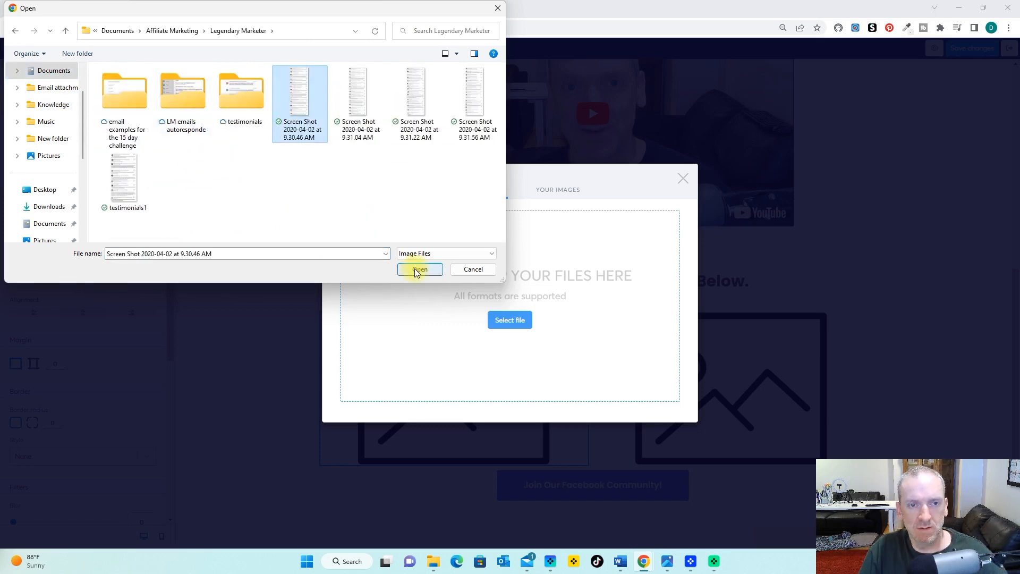
left_click(418, 270)
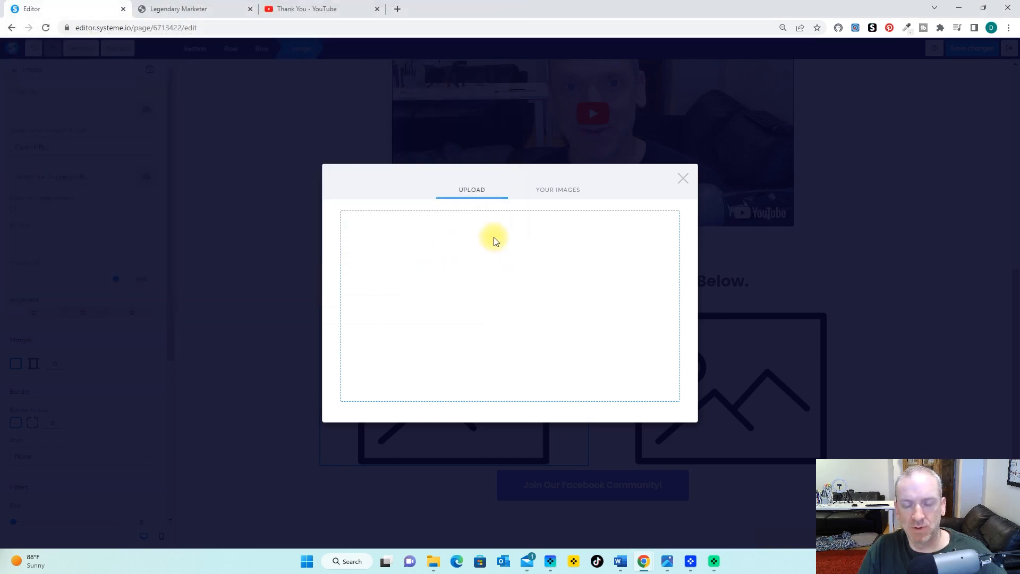
Upload "Screen Shot 2020-04-02 at 9.31.04 AM" and insert it as the first column's image.
left_click(514, 327)
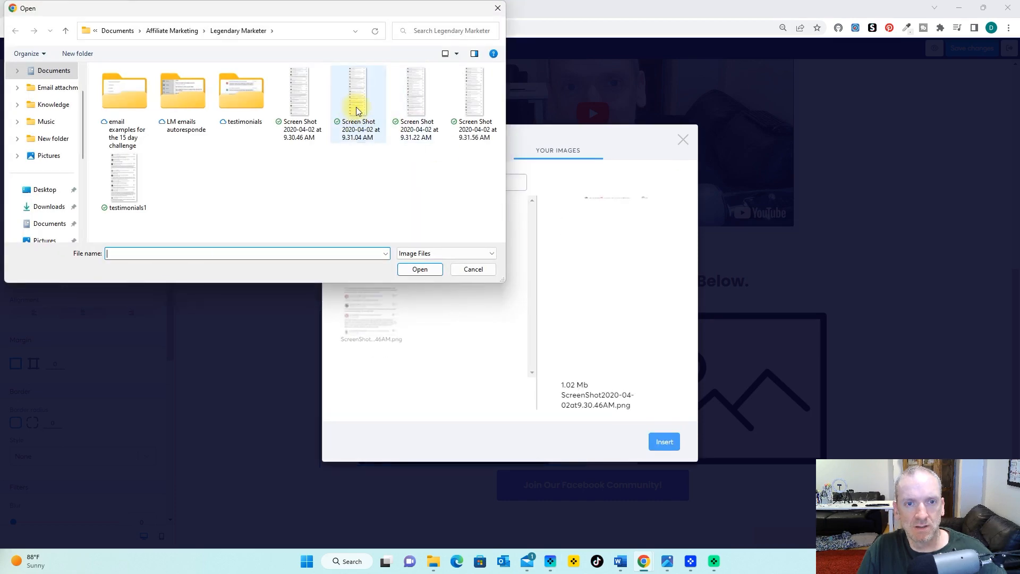
left_click(358, 101)
left_click(420, 269)
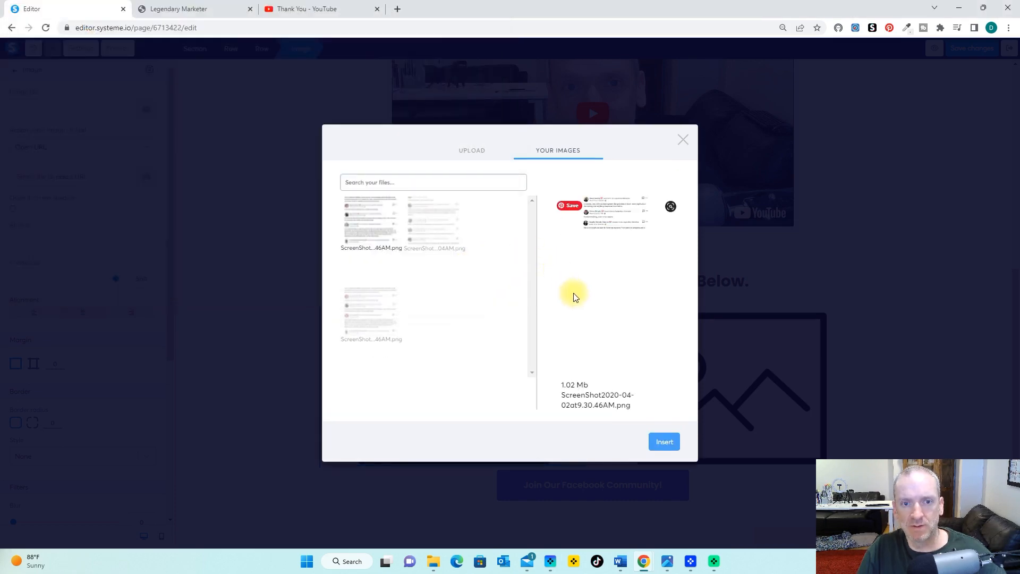
left_click(432, 220)
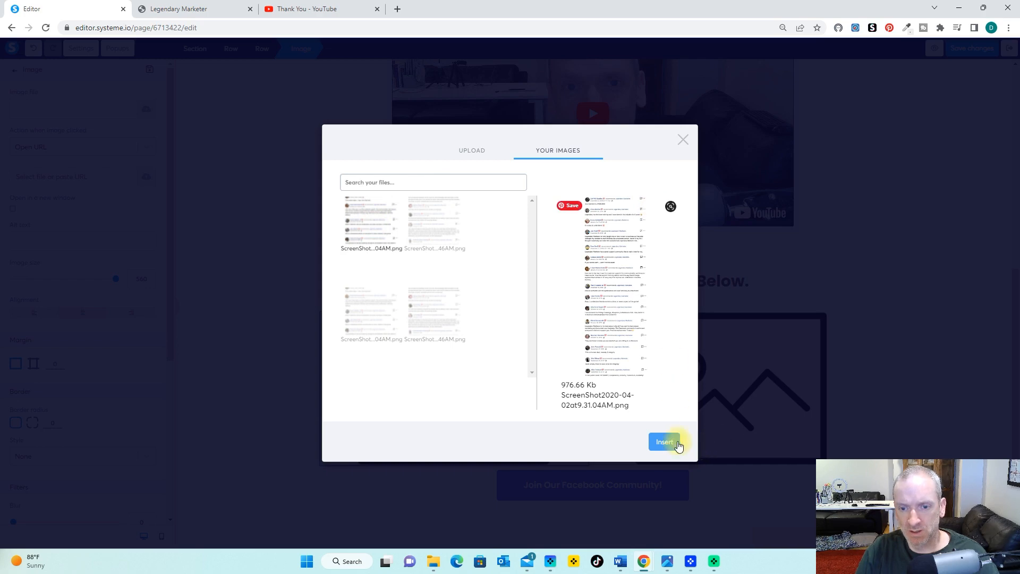
left_click(673, 443)
Insert the uploaded ScreenShot2020-04-02at9.30.46AM.png as the second column's image.
left_click(799, 397)
left_click(563, 168)
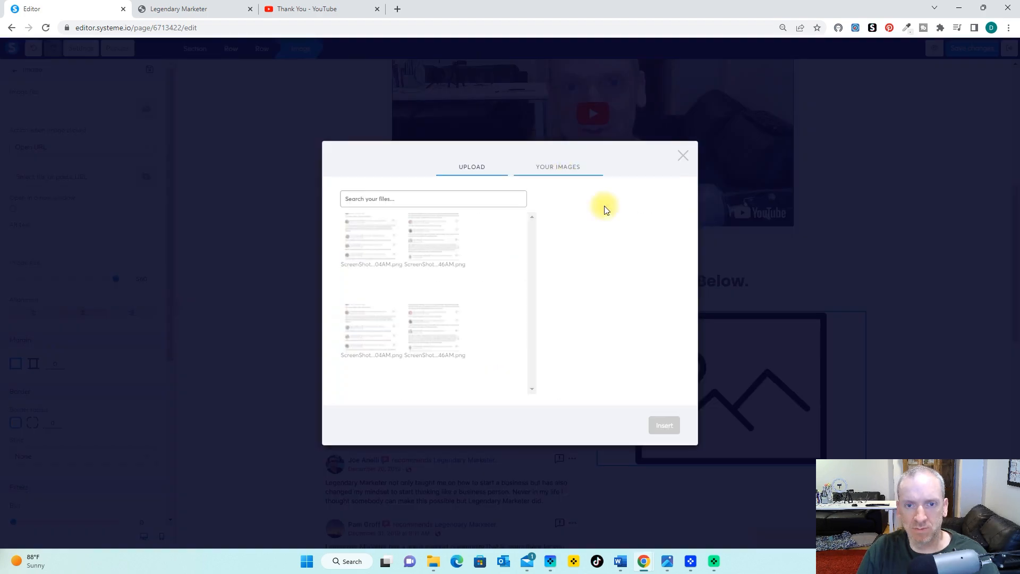
left_click(438, 243)
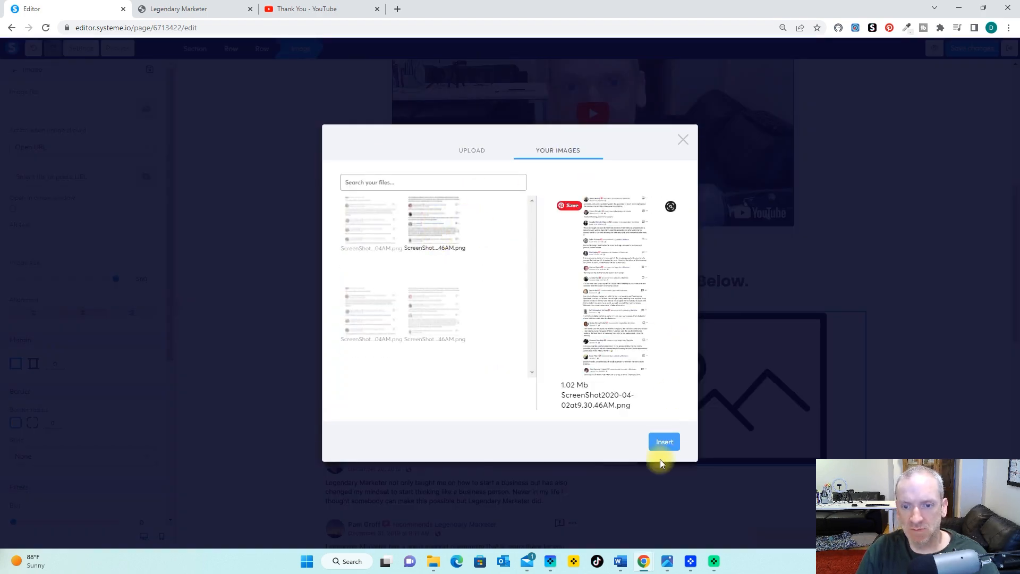
left_click(664, 441)
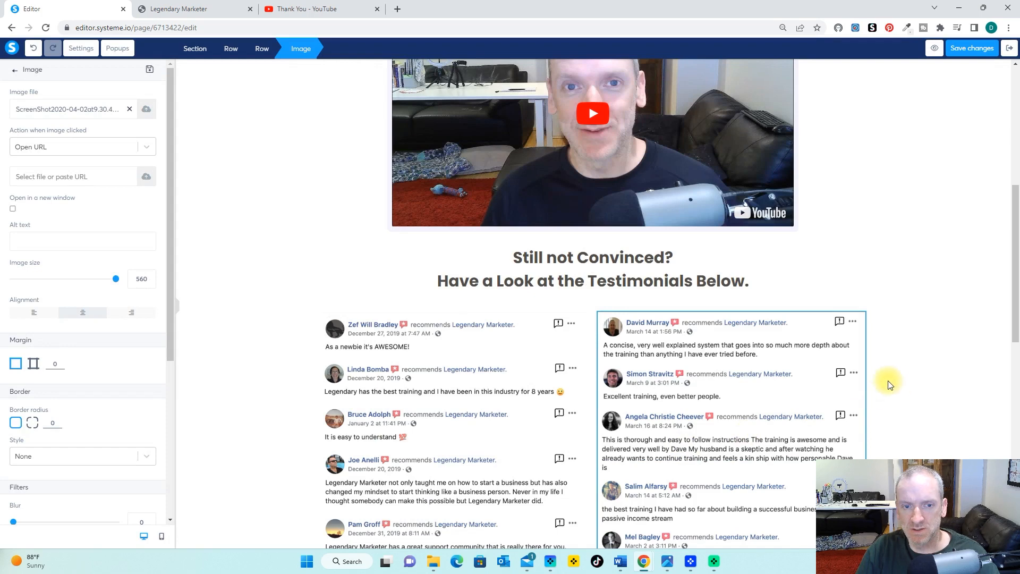
left_click(922, 304)
Review the page and duplicate the green "Watch The Free Video!" button above the video.
left_click_drag(1016, 264, 979, 161)
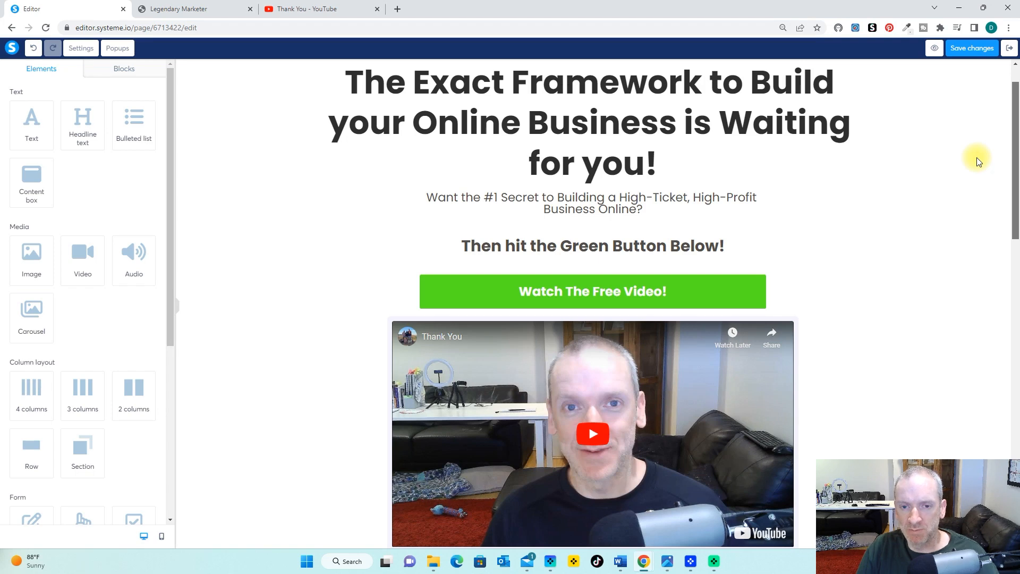
left_click_drag(979, 161, 1000, 451)
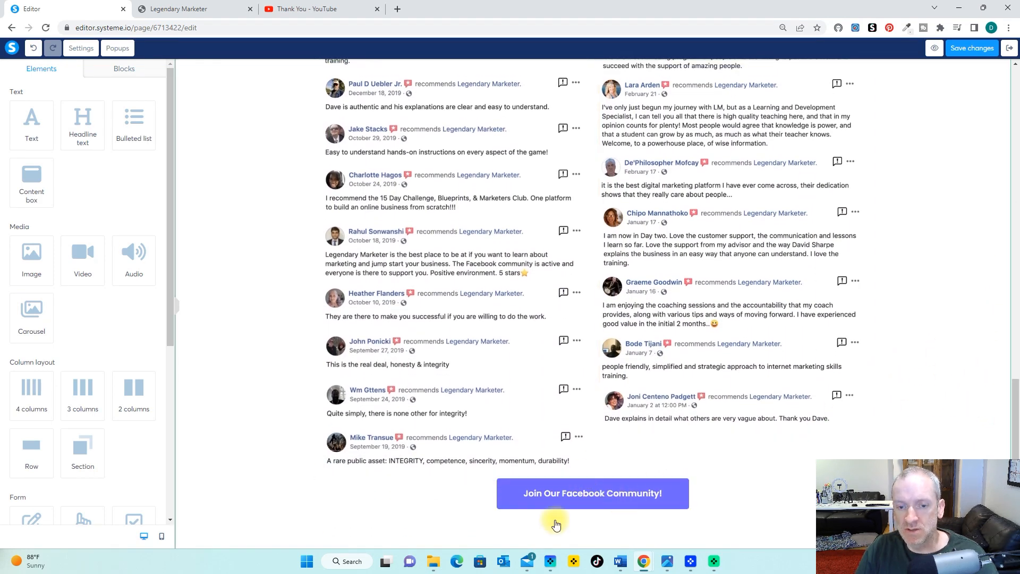
left_click_drag(1014, 398, 967, 98)
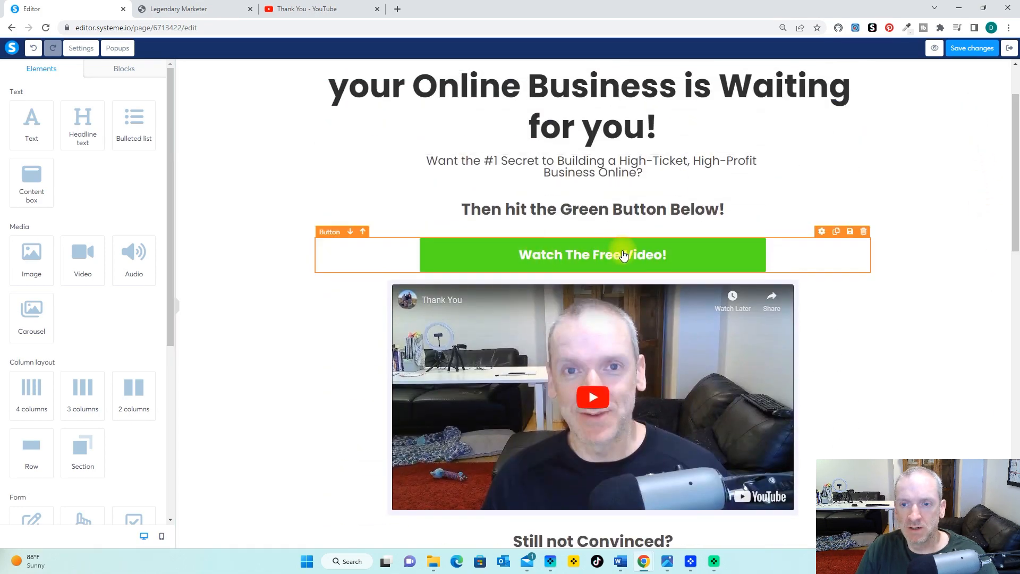
left_click(837, 234)
left_click(707, 311)
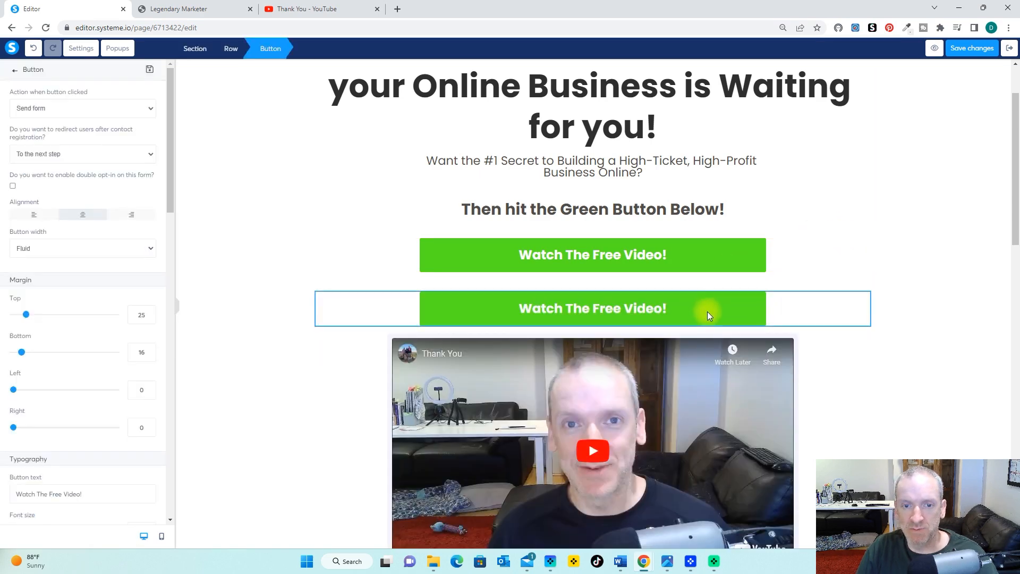
Move the duplicated green button down past the video, the testimonials text and the testimonial images.
left_click(396, 304)
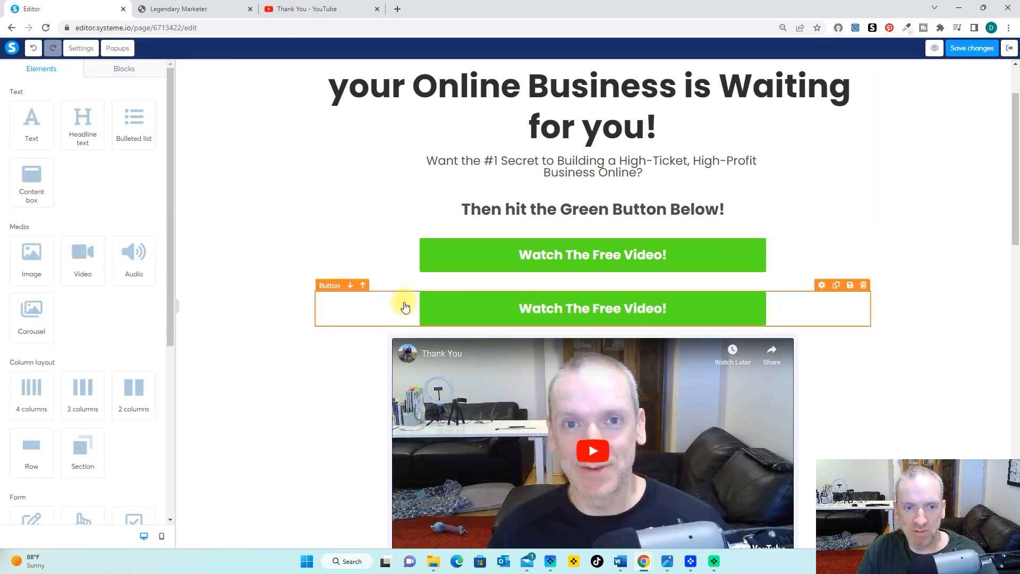
left_click(355, 290)
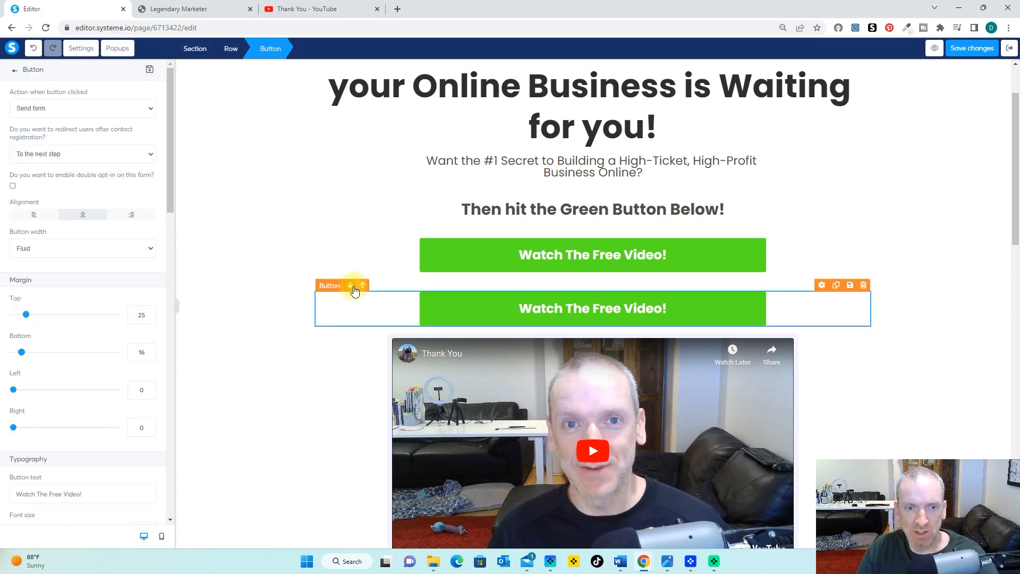
left_click(351, 287)
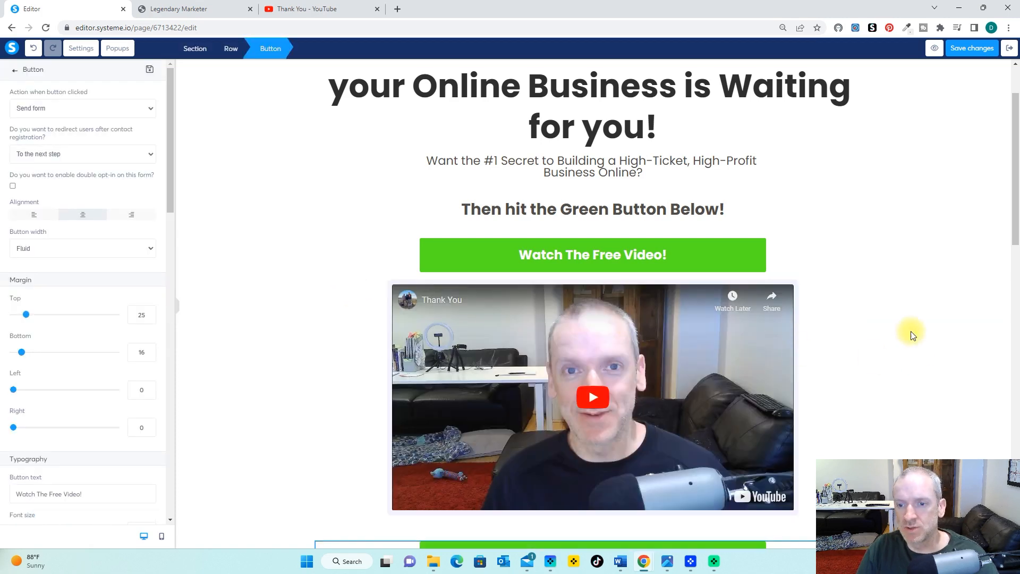
left_click(1014, 211)
scroll(1014, 210, "down", 7)
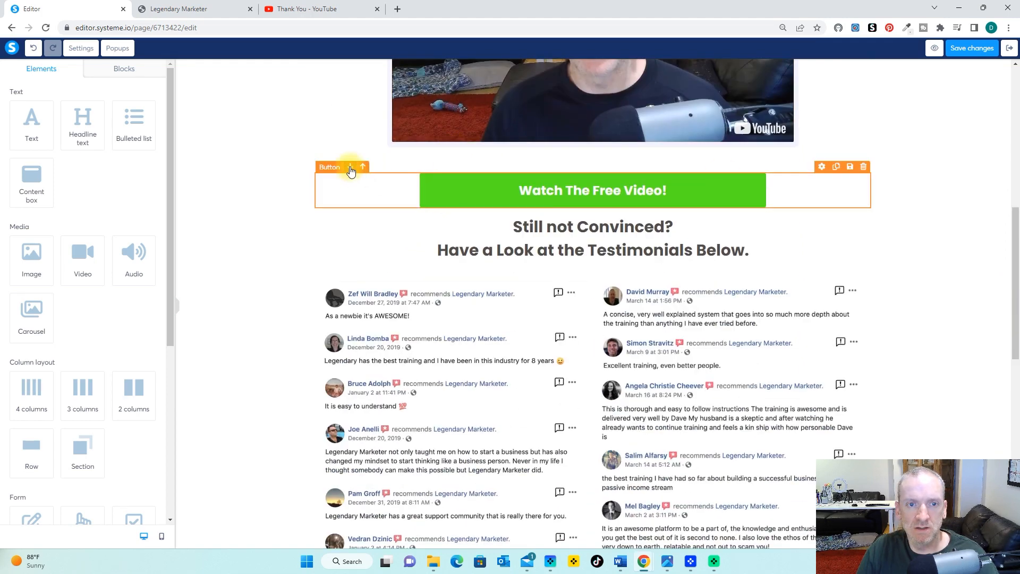
left_click(350, 167)
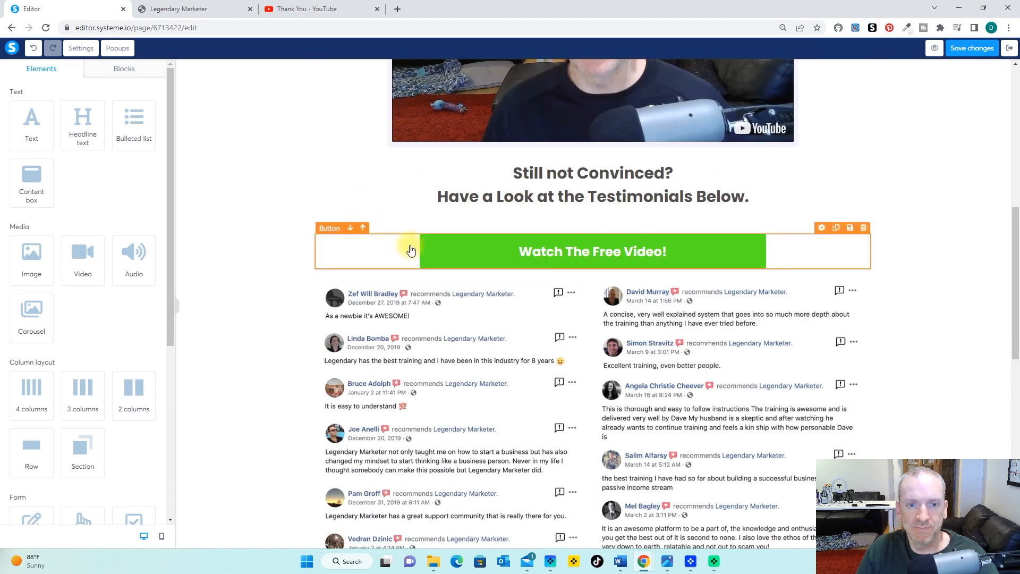
left_click(345, 224)
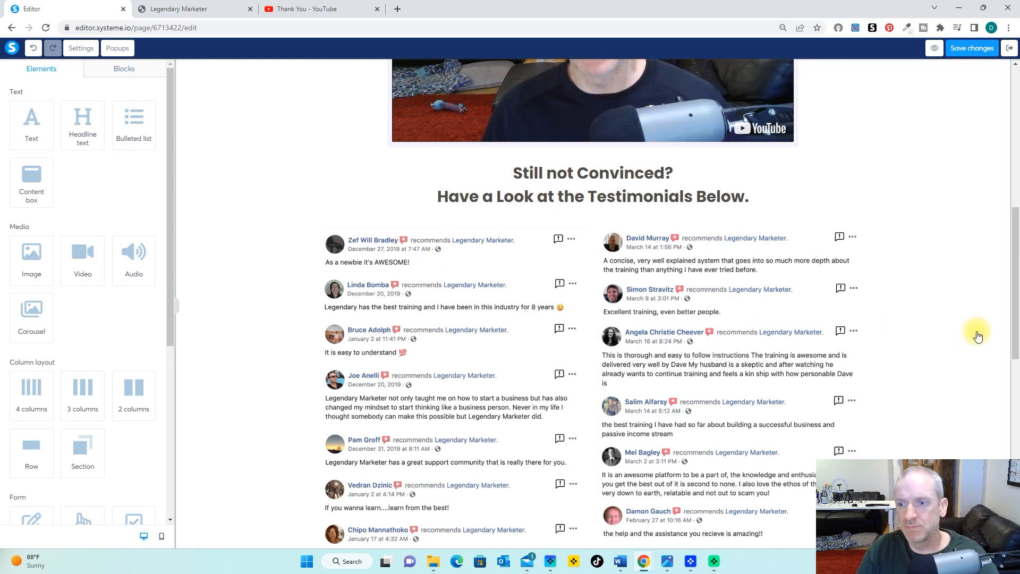
left_click_drag(1009, 278, 1010, 457)
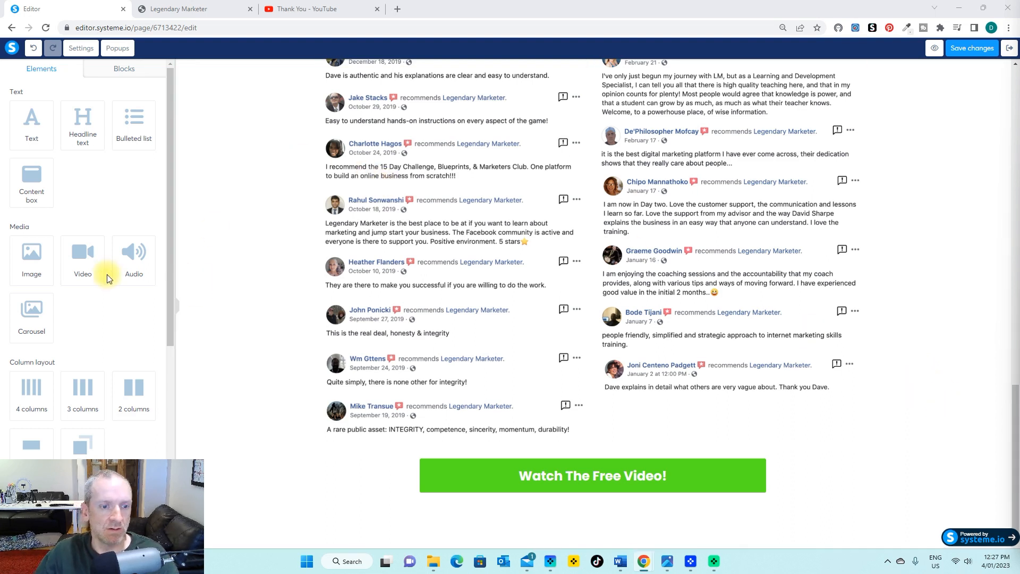
Add a section at the end of the page below the last green button and place a text element in it.
scroll(145, 303, "down", 2)
scroll(146, 303, "down", 2)
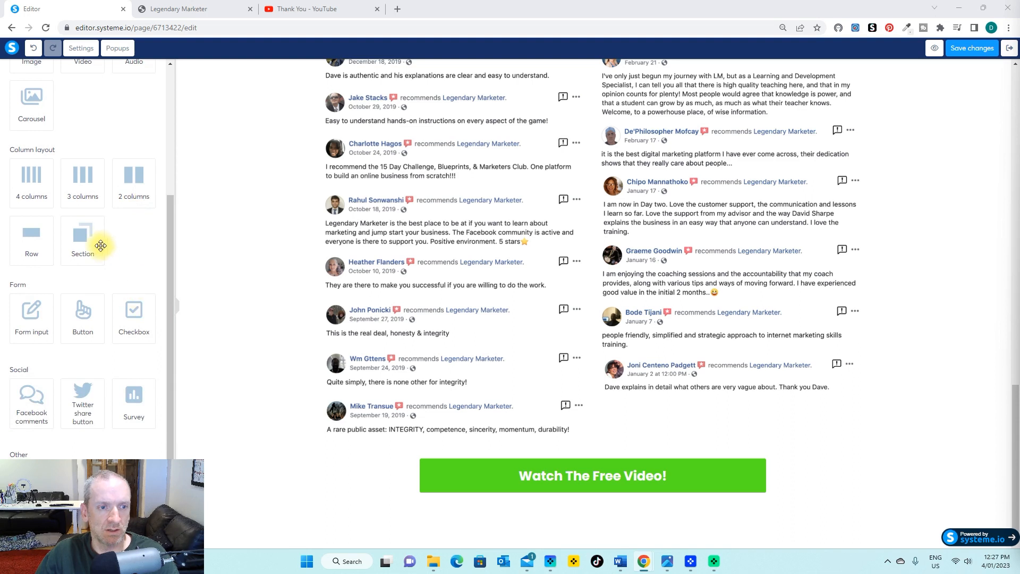
left_click(90, 240)
left_click_drag(90, 239, 166, 176)
scroll(85, 183, "up", 4)
left_click_drag(35, 124, 412, 523)
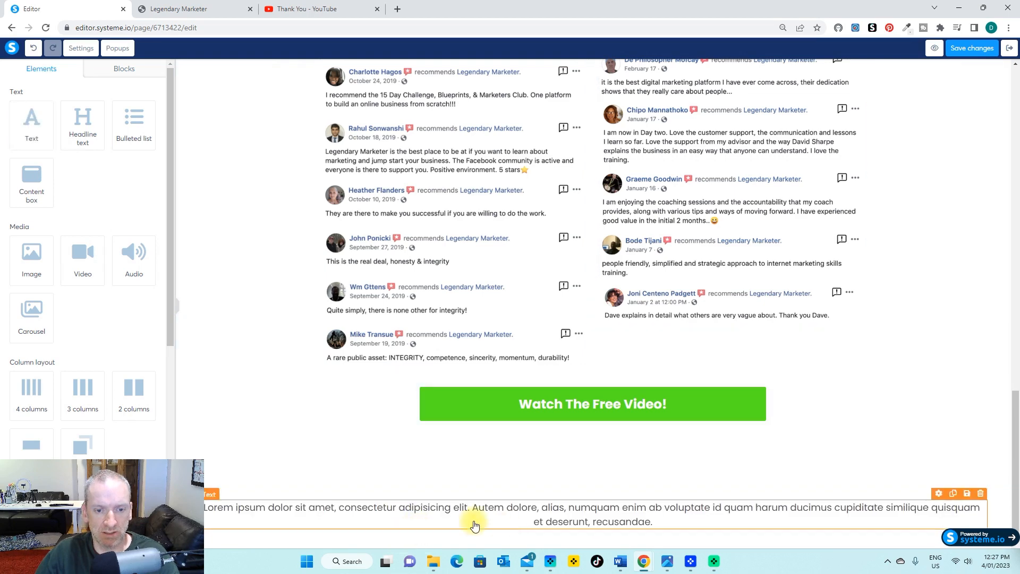
Replace the new text element's placeholder with the copied affiliate disclosure and disclaimer text.
left_click(590, 517)
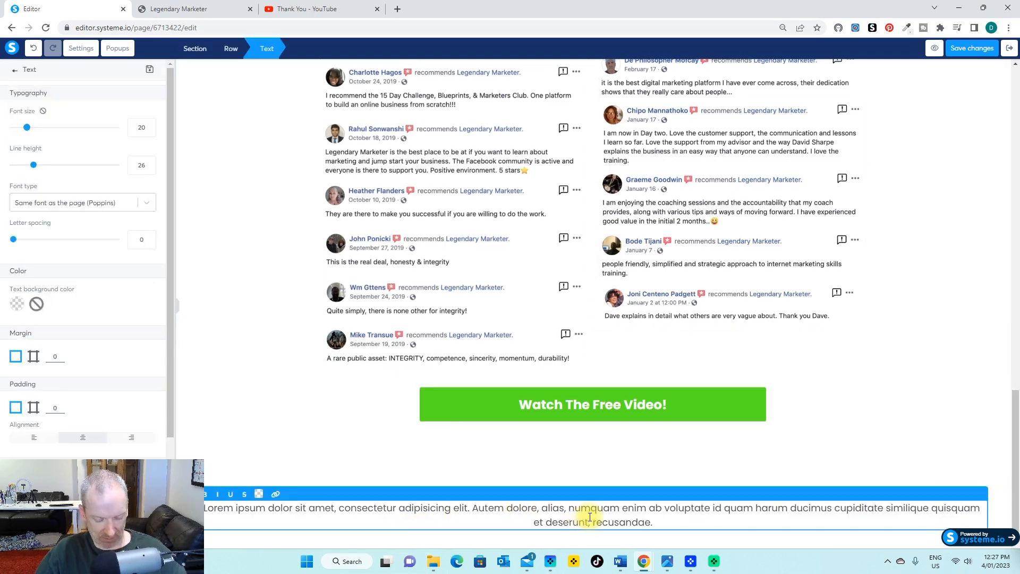
key("ctrl+a")
key("ctrl+v")
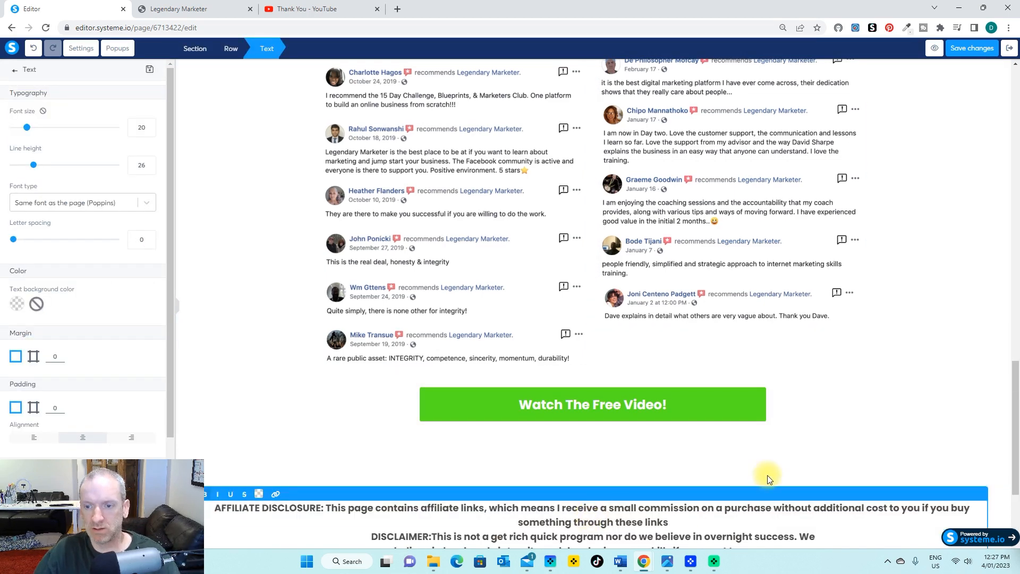
Select the whole disclosure and disclaimer text and set its font size to 11.
left_click(982, 412)
scroll(983, 414, "down", 3)
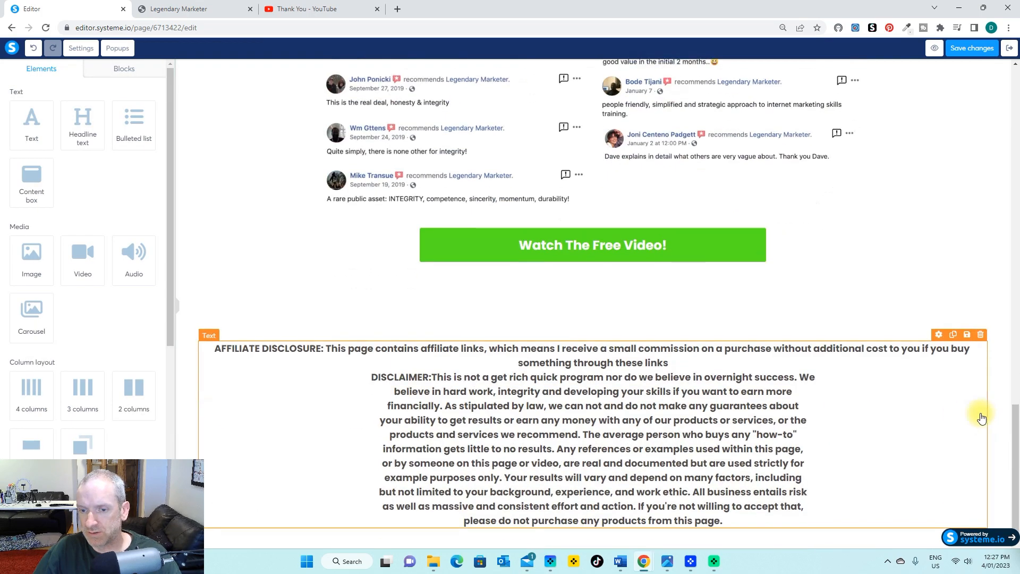
left_click(724, 515)
left_click_drag(724, 517, 217, 344)
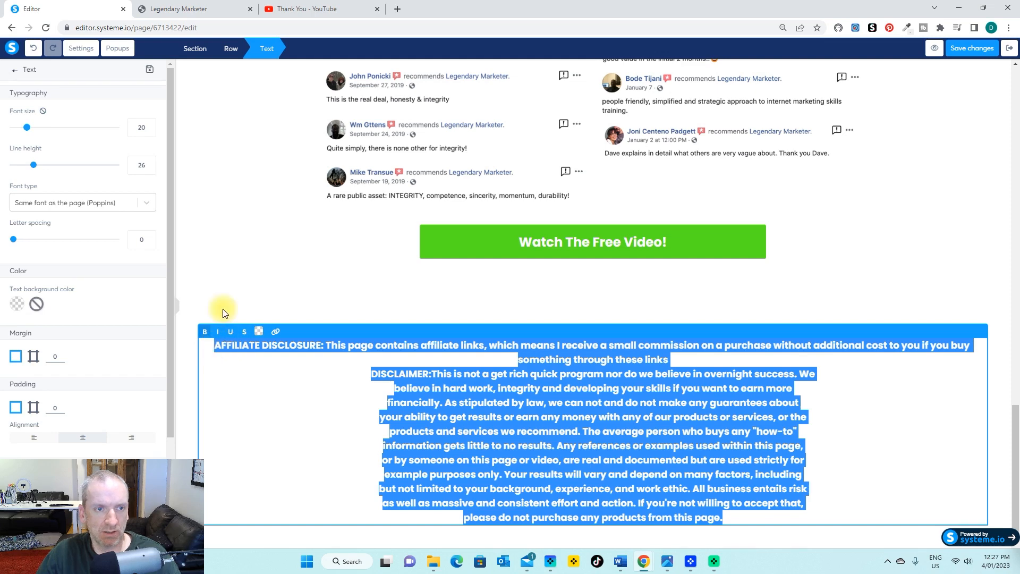
left_click(149, 132)
left_click(150, 131)
left_click(150, 132)
left_click(707, 476)
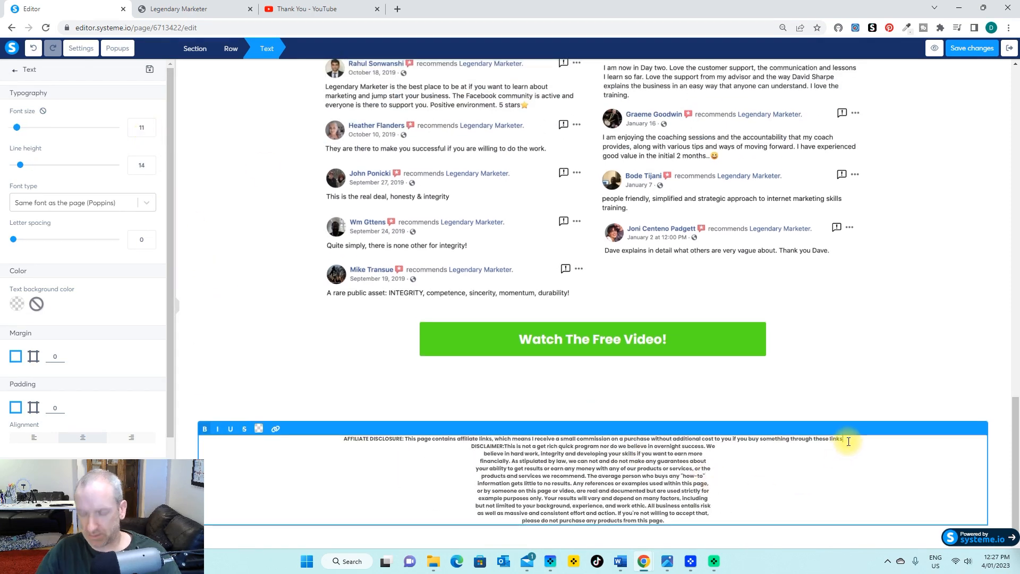
Insert a blank line between the affiliate disclosure and the disclaimer.
left_click(849, 442)
key("Return")
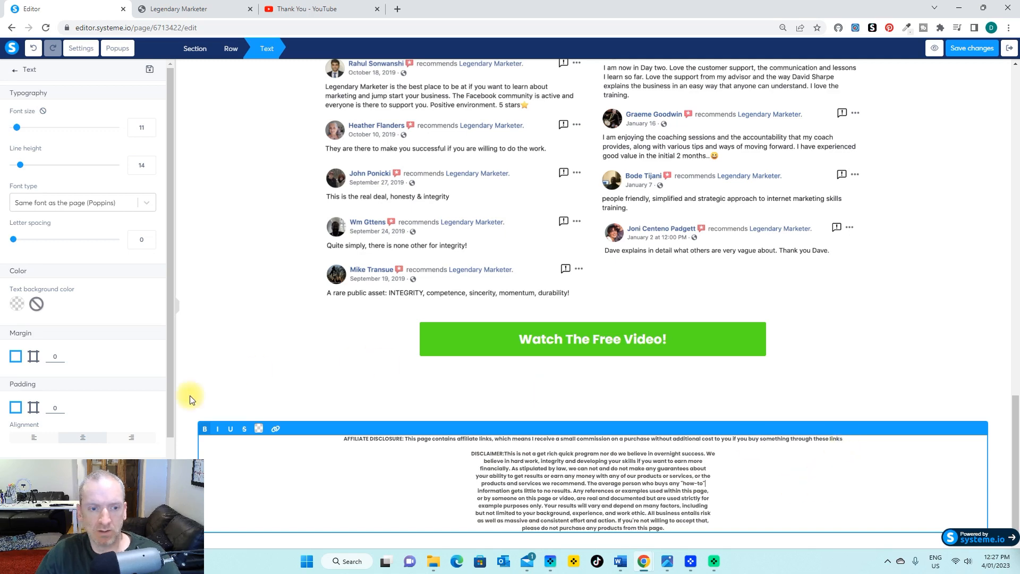
left_click(186, 425)
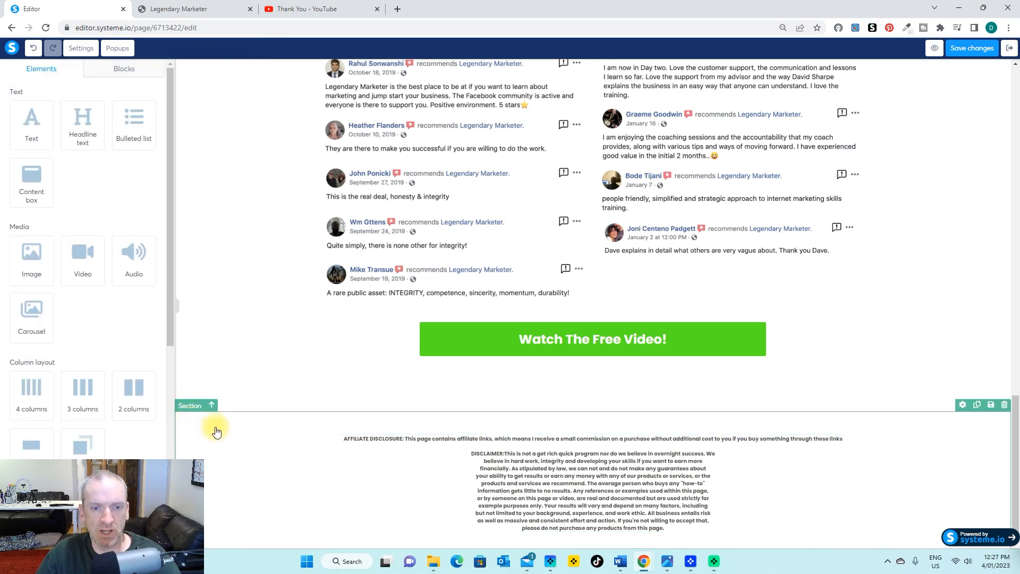
Copy the light grey hex code eaeaea from the browser's color picker extension.
left_click(906, 28)
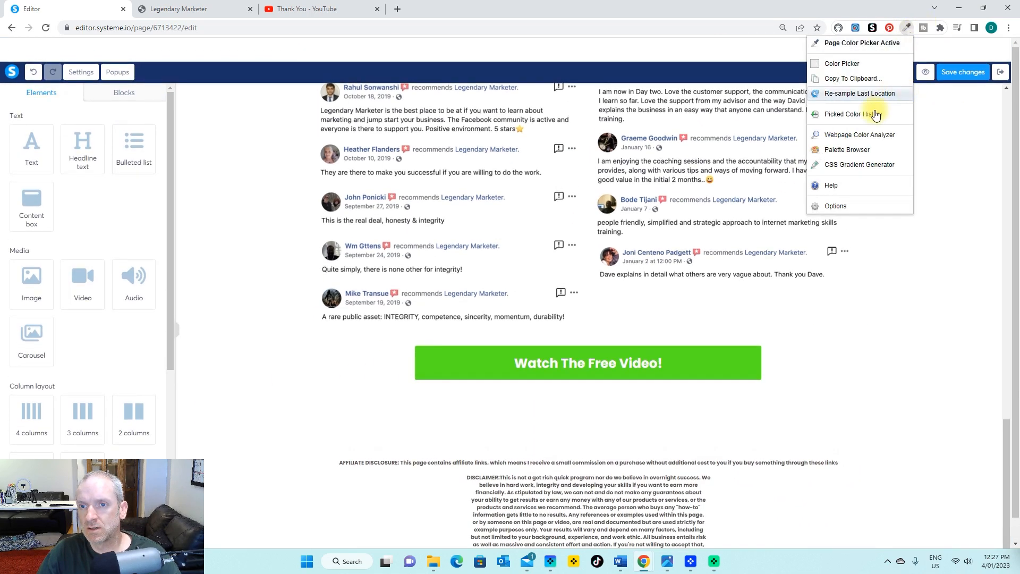
left_click(903, 114)
left_click(862, 96)
double_click(810, 190)
right_click(810, 191)
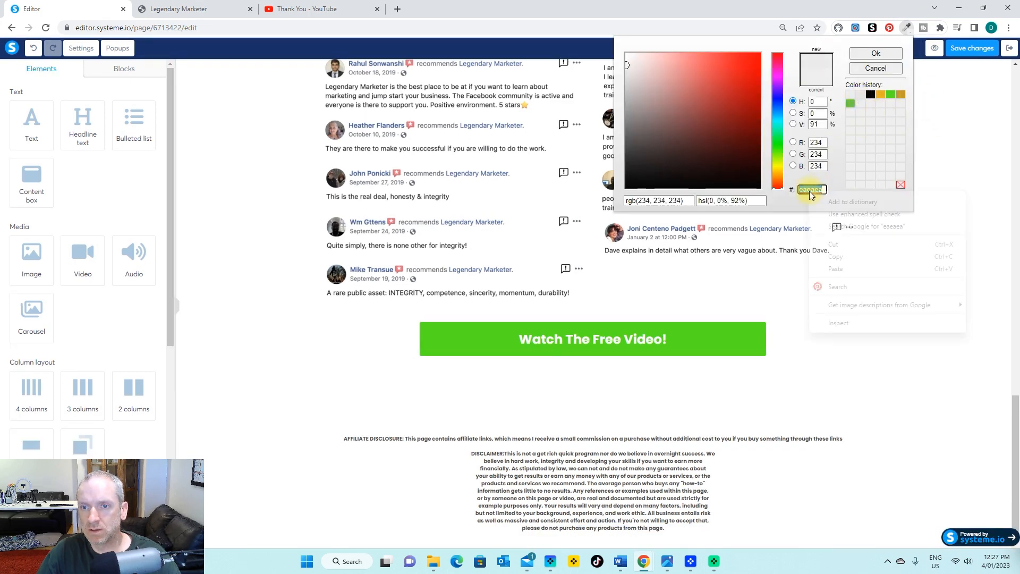
left_click(838, 256)
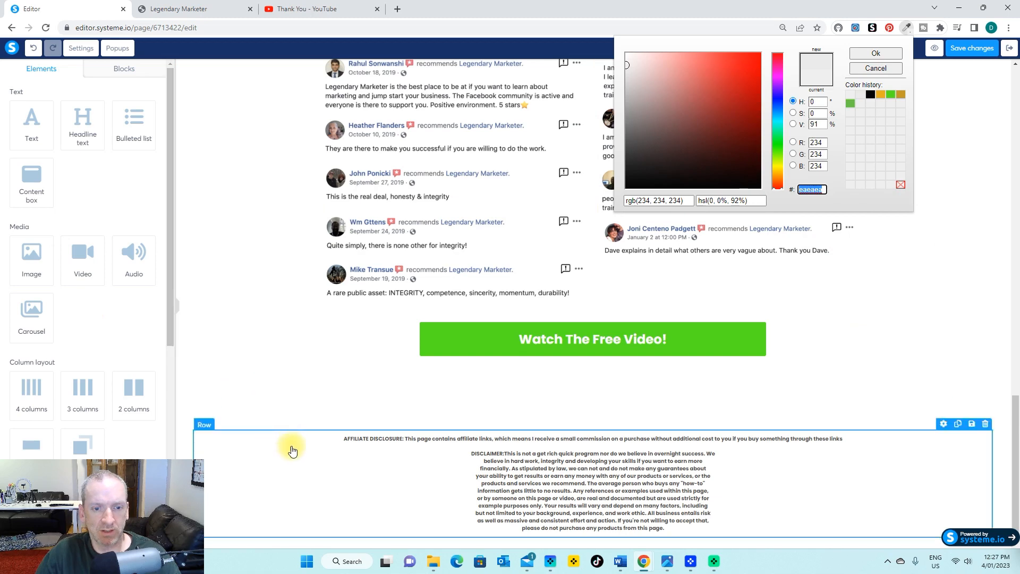
Set the background color of the disclosure and disclaimer section to the copied hex value eaeaea.
left_click(230, 419)
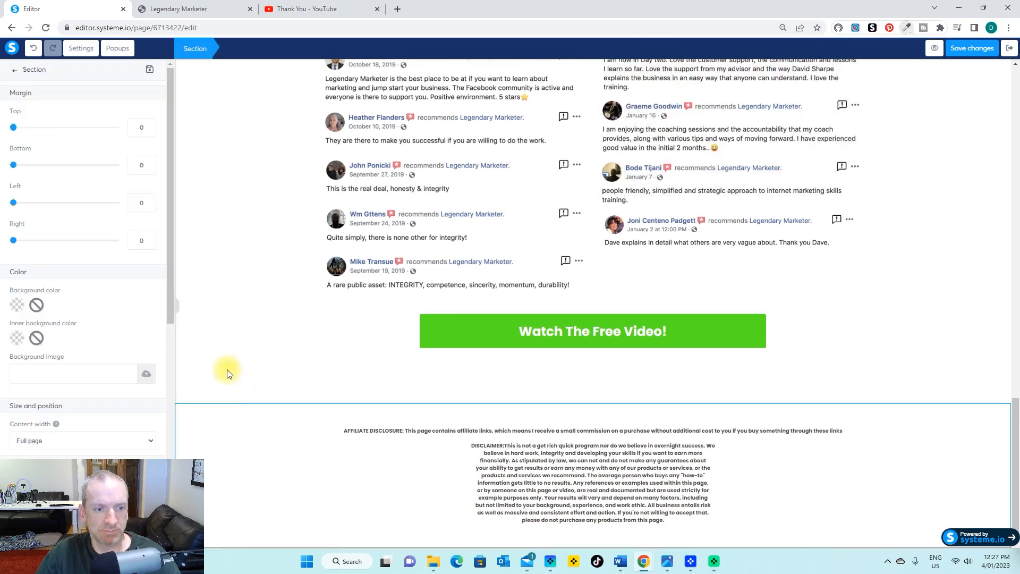
left_click(18, 305)
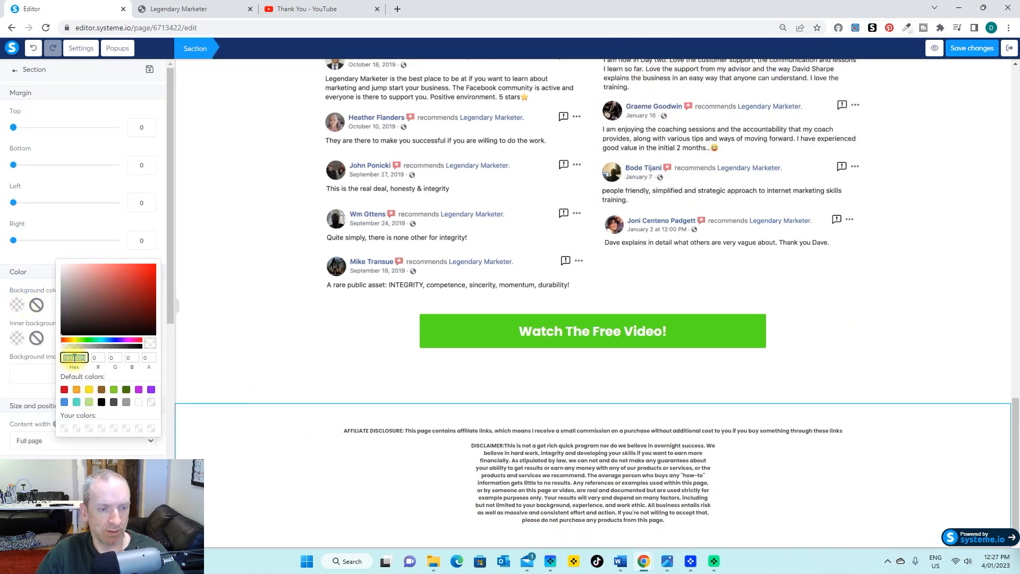
key("ctrl+v")
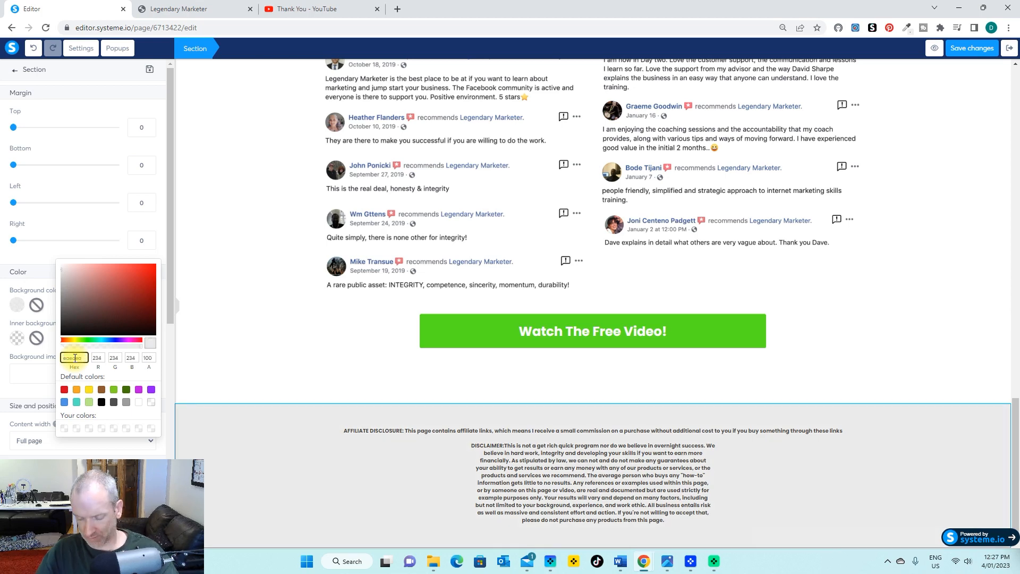
left_click(258, 359)
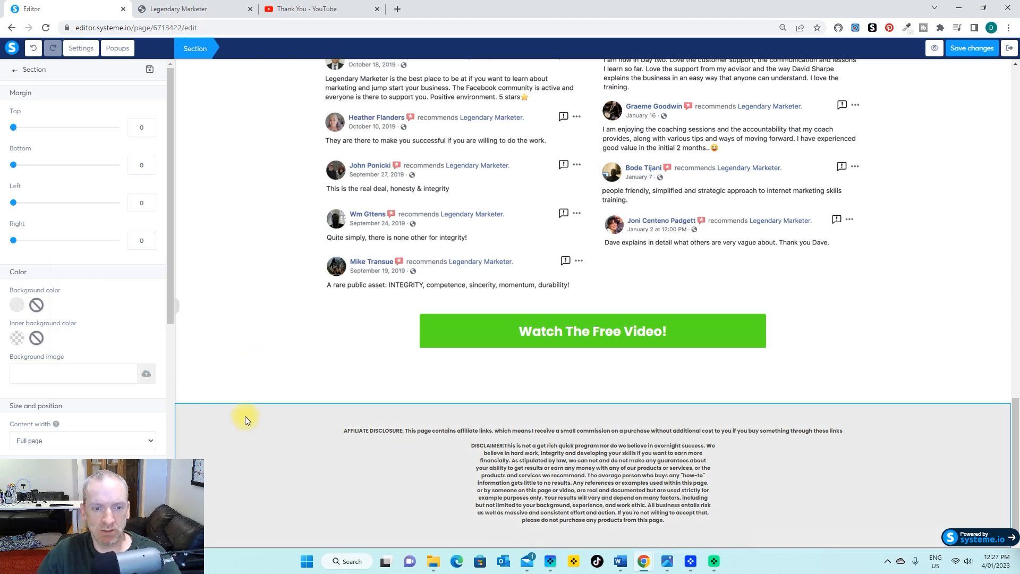
Remove the empty white space between the last green button and the grey disclosure section.
left_click(263, 416)
left_click(243, 356)
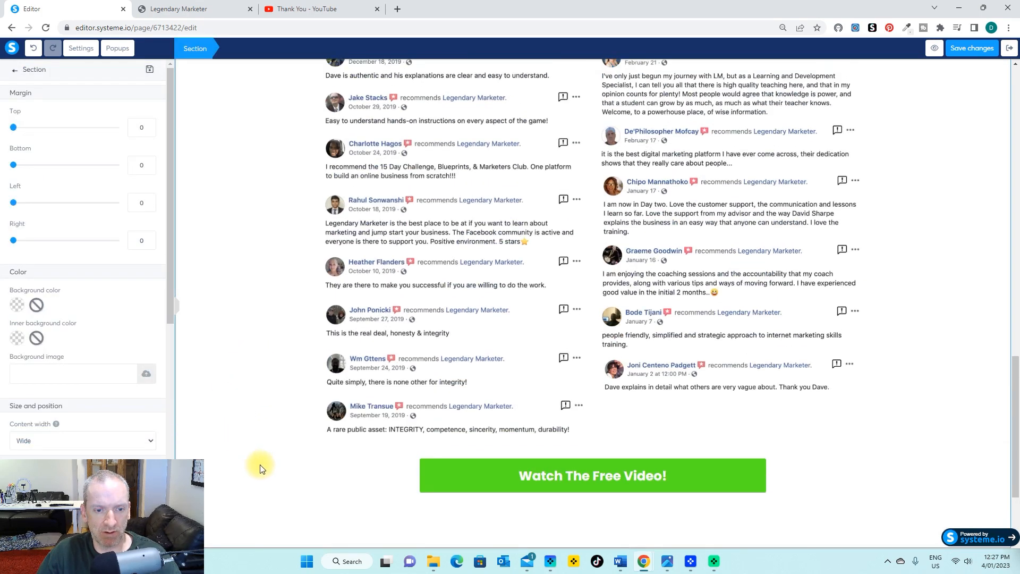
left_click(273, 428)
scroll(267, 427, "down", 3)
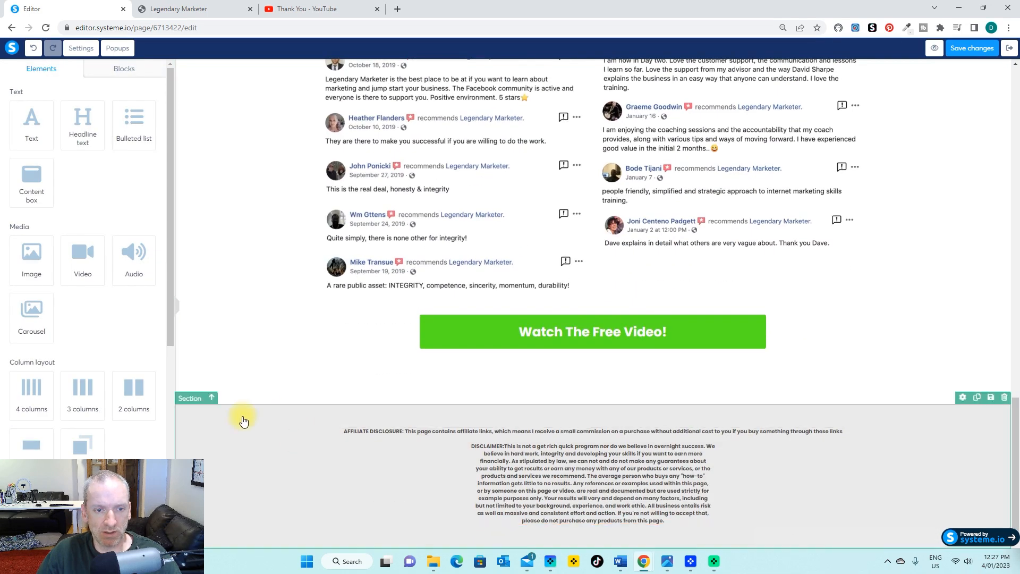
left_click(245, 420)
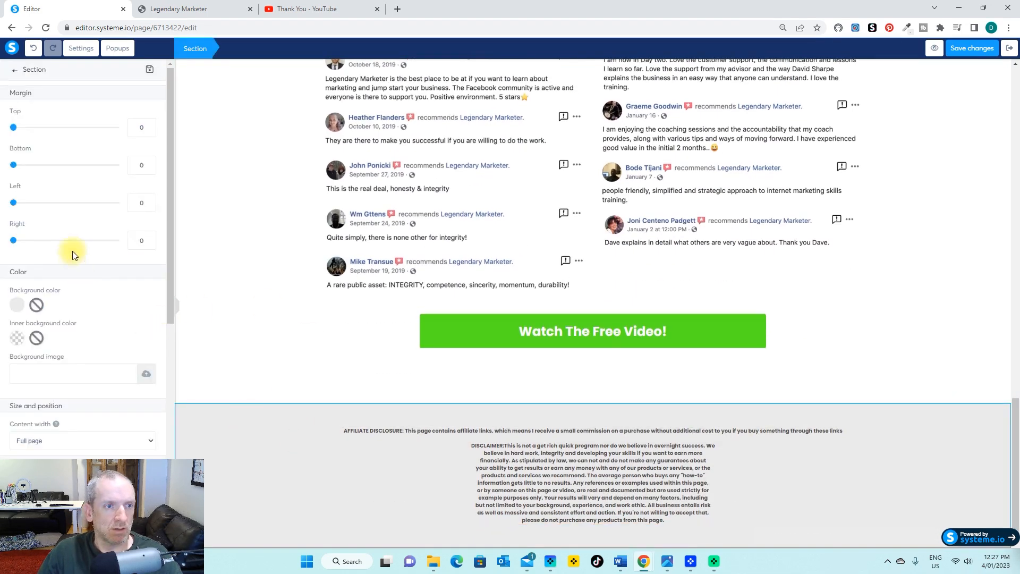
left_click(149, 132)
left_click_drag(150, 133, 149, 132)
left_click(197, 261)
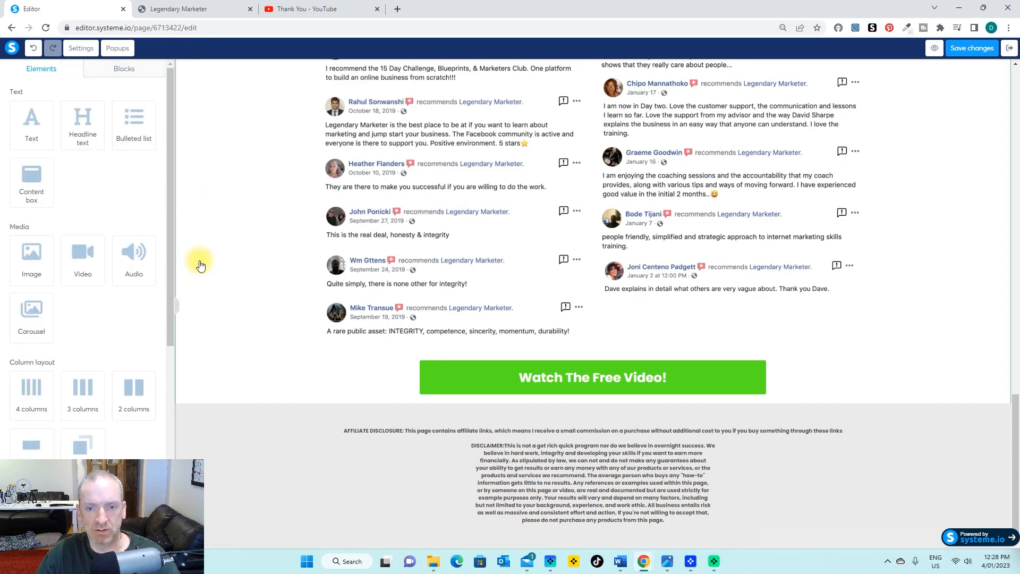
Change the click action of the first "Watch The Free Video!" button, above the video, to Open URL.
scroll(937, 251, "up", 2)
scroll(938, 251, "up", 20)
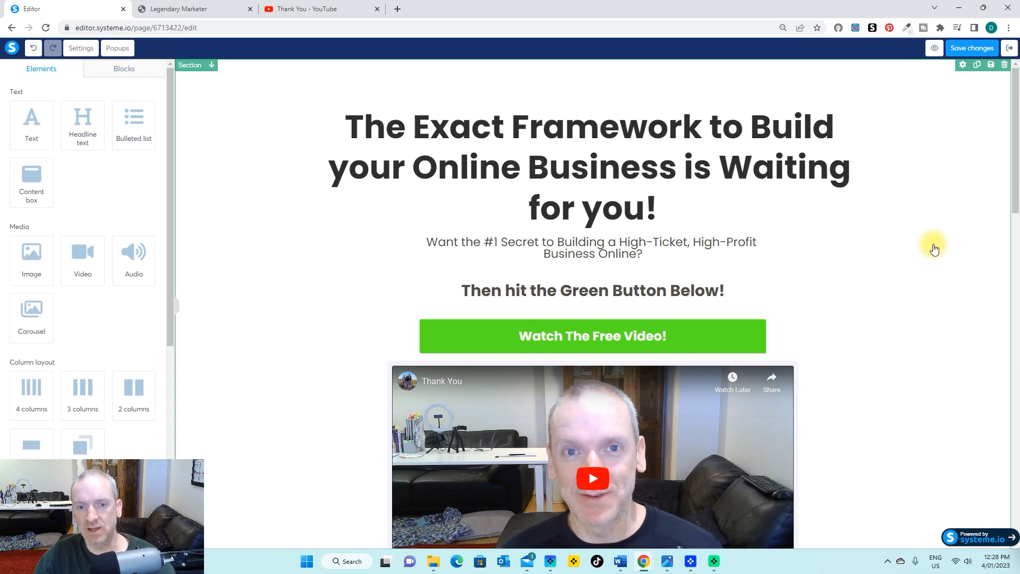
left_click(485, 334)
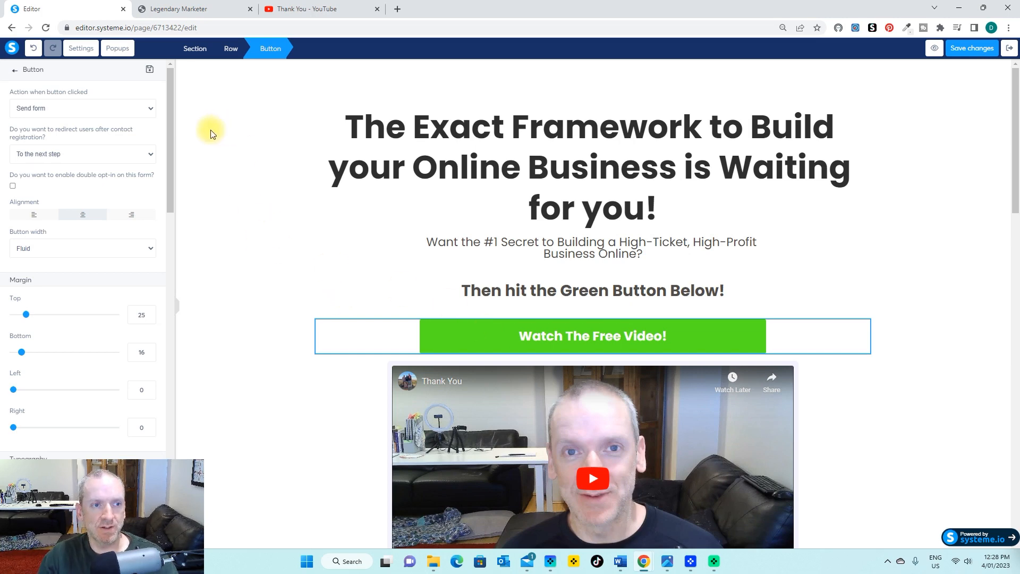
left_click(144, 109)
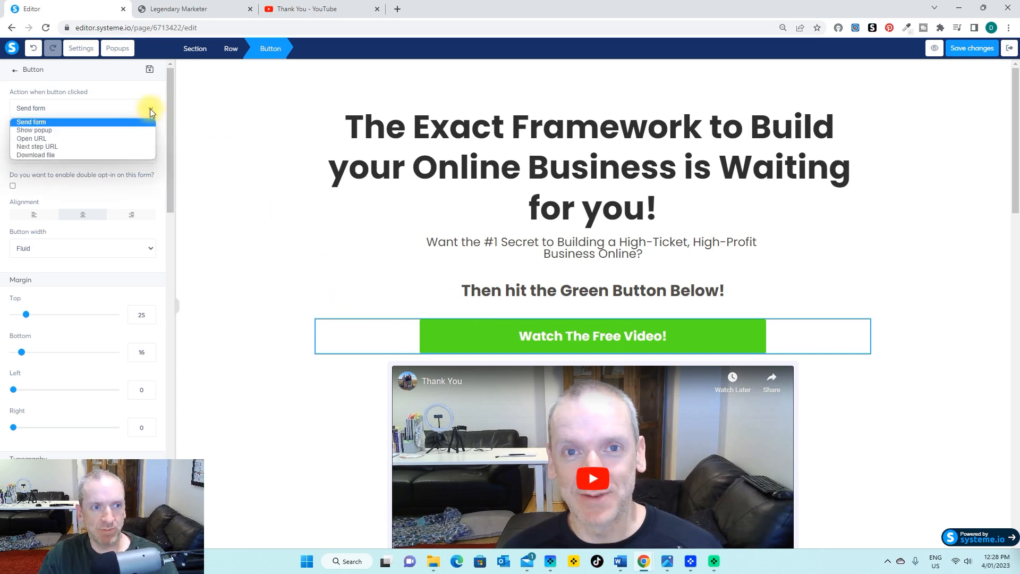
left_click(141, 138)
left_click(105, 146)
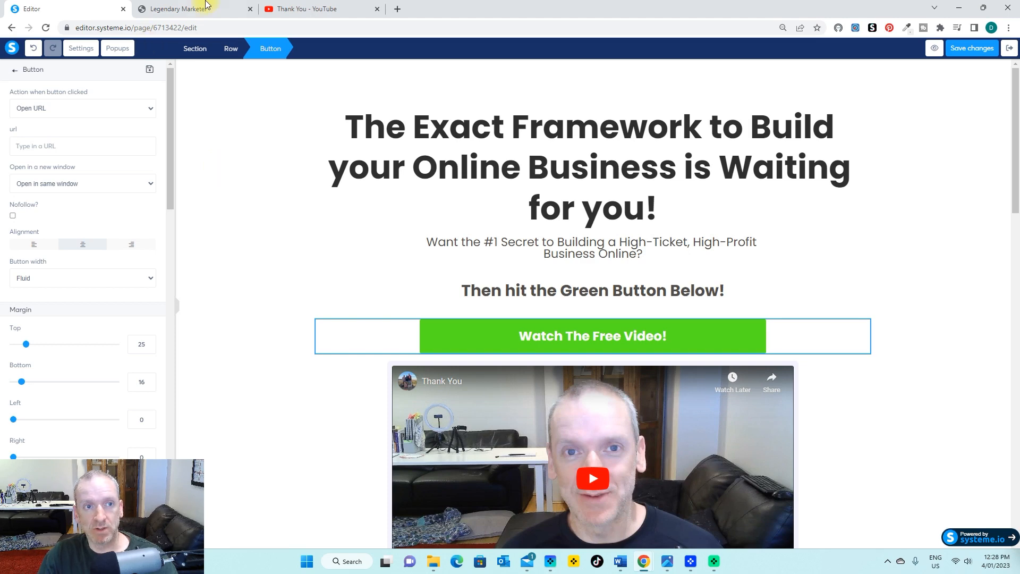
In Legendary Marketer's affiliate area, copy the sales page affiliate link of the Business Challenge Light Theme funnel.
left_click(217, 13)
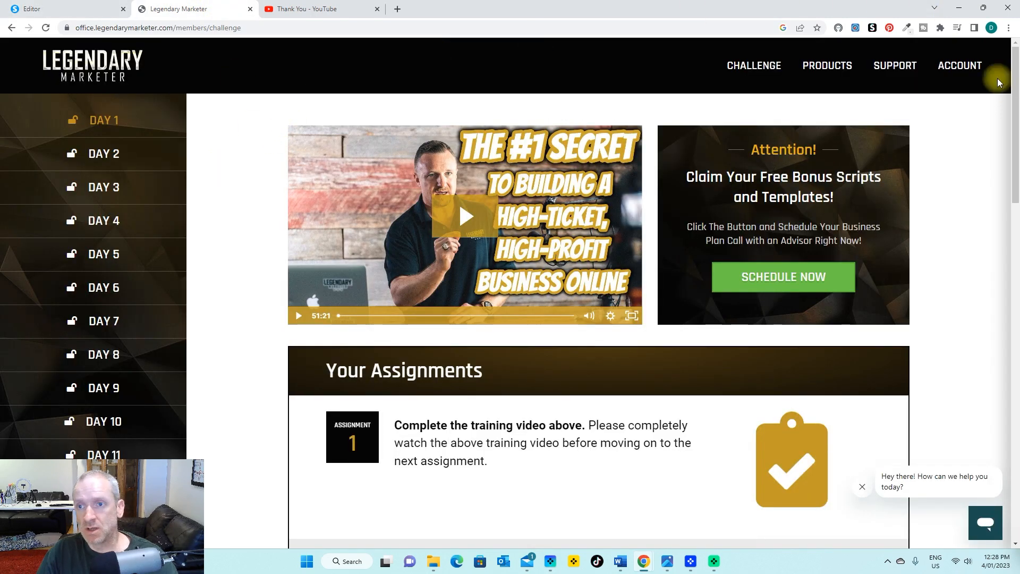
mouse_move(965, 69)
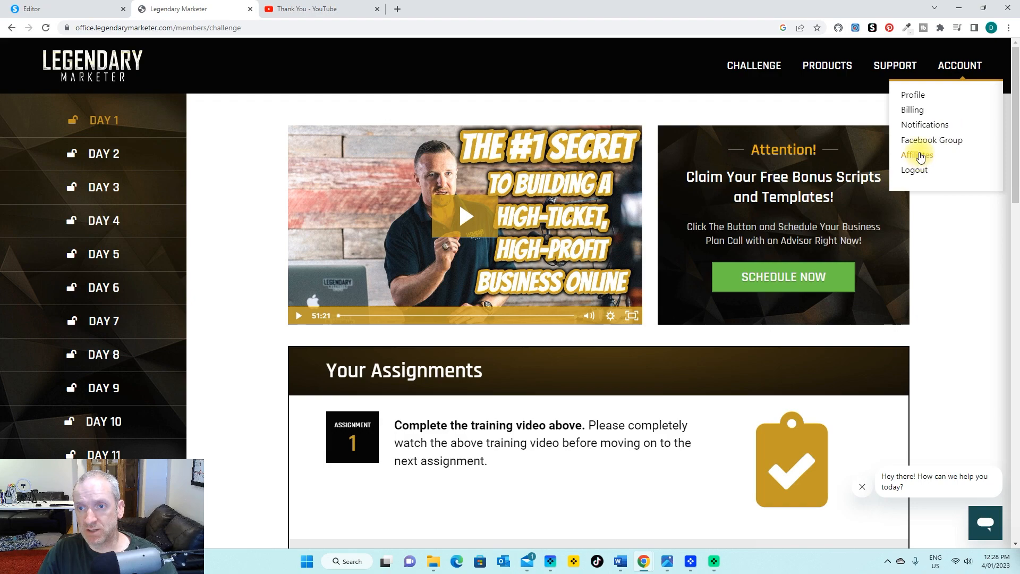
left_click(917, 155)
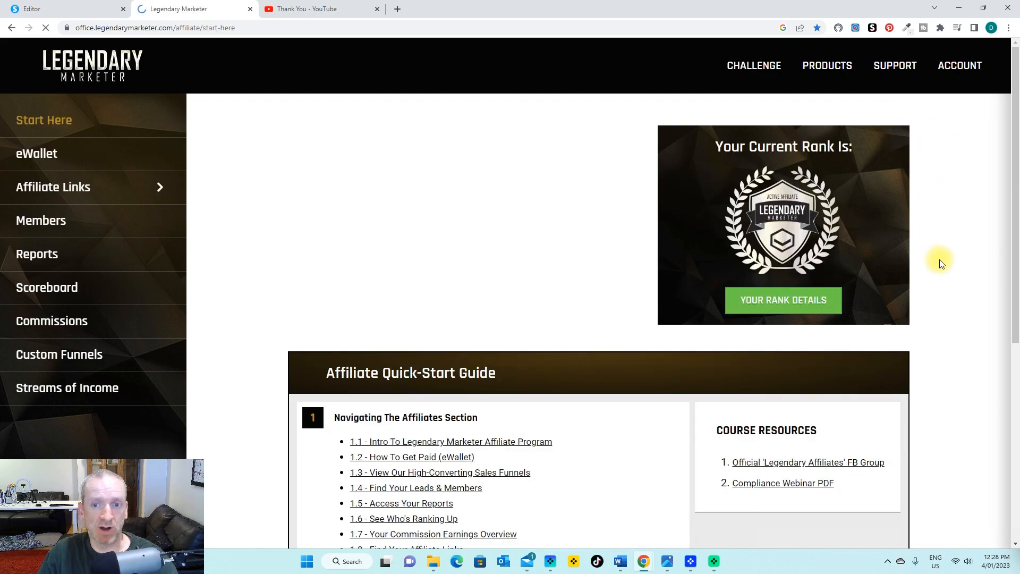
left_click(113, 187)
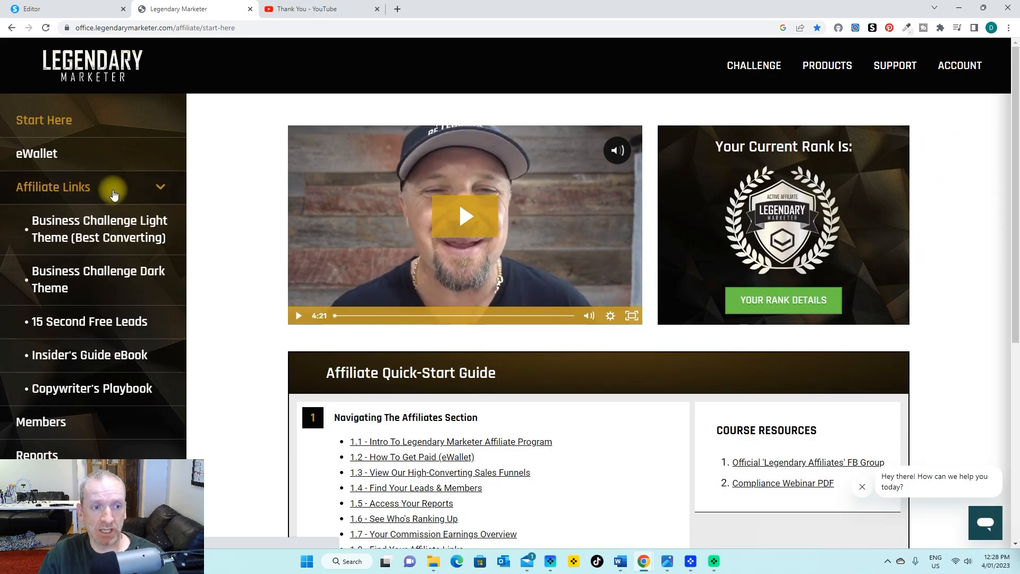
left_click(109, 224)
scroll(562, 253, "down", 2)
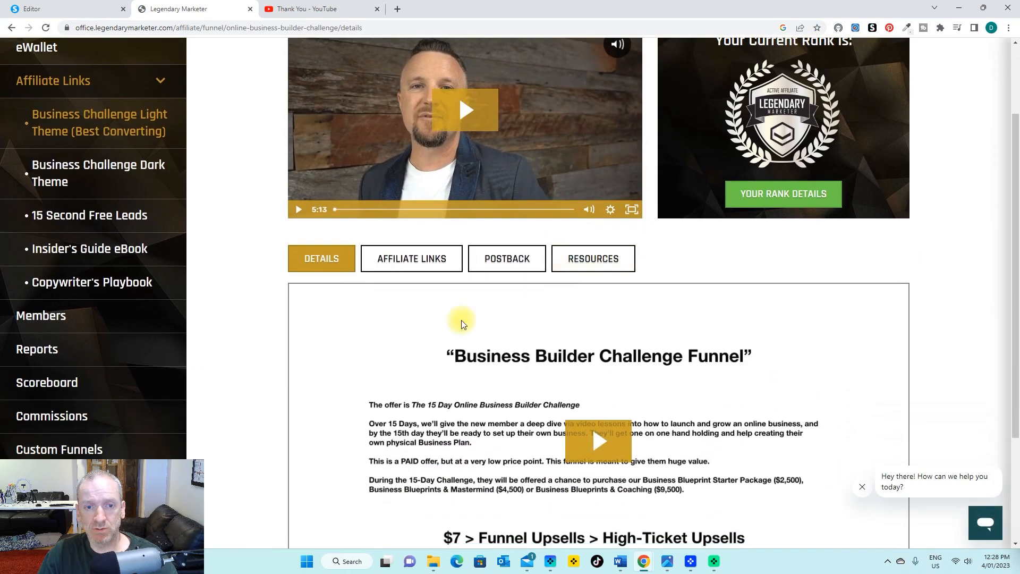
left_click(416, 255)
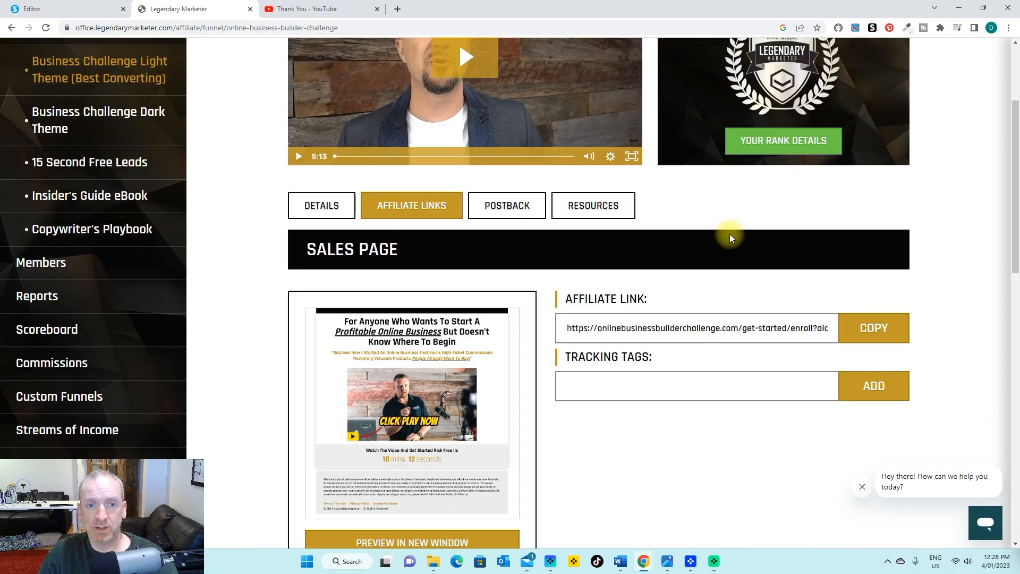
scroll(732, 235, "down", 2)
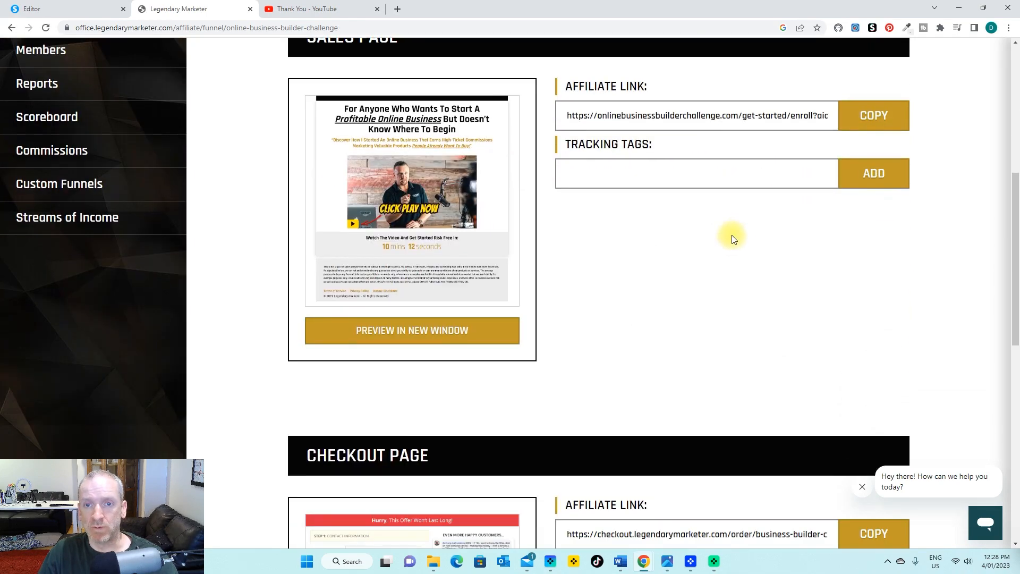
left_click(870, 121)
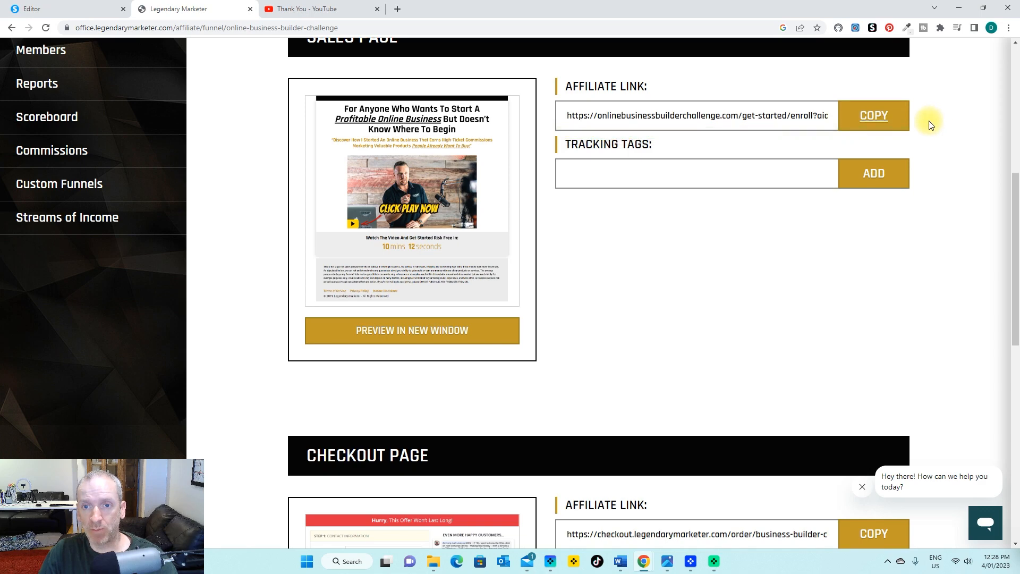
Back in the page editor, paste the affiliate link as the first green button's URL and save the page.
left_click(45, 9)
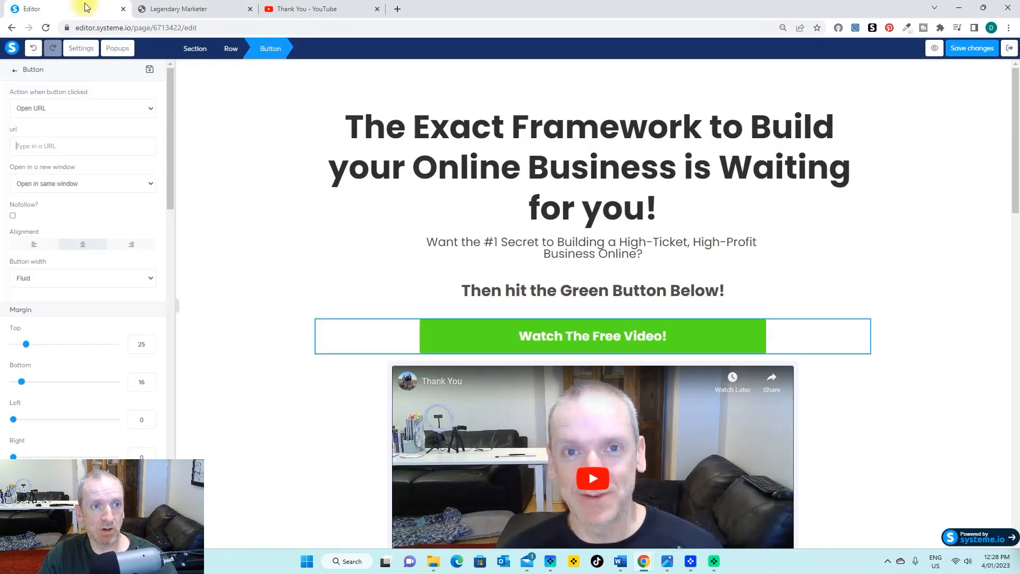
right_click(59, 148)
left_click(96, 229)
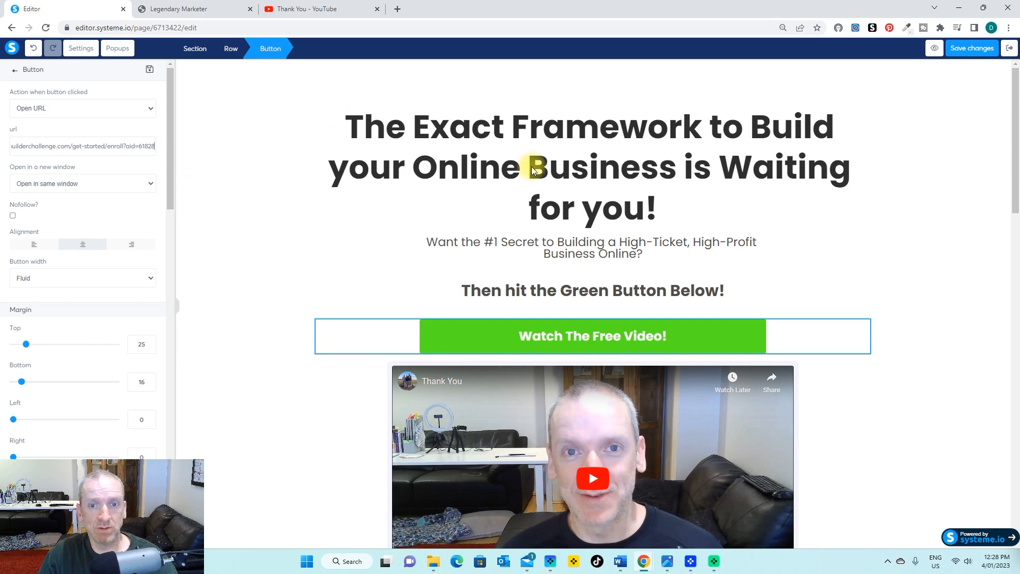
left_click(973, 51)
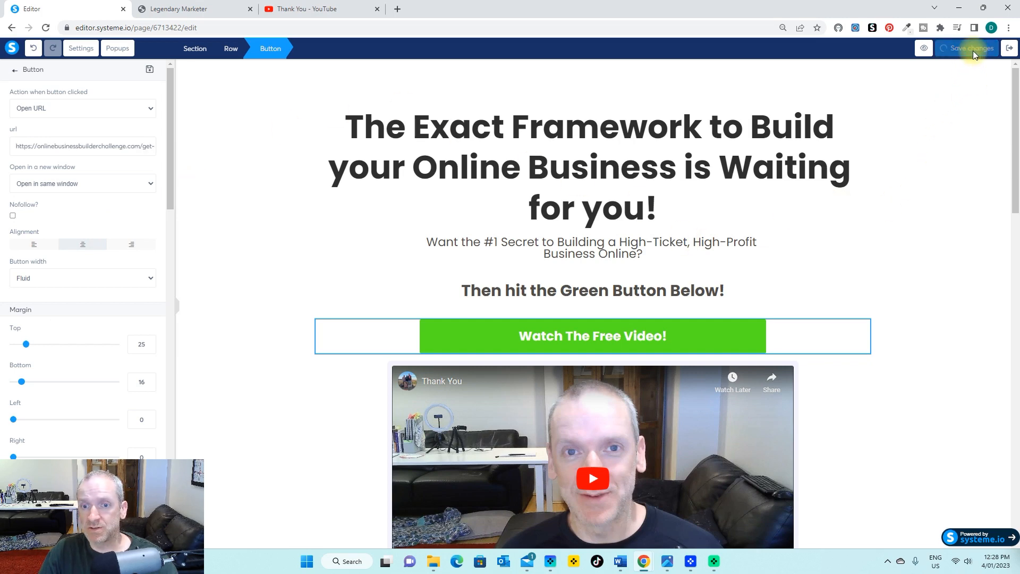
Set the last green button, below the testimonials, to Open URL with the same copied affiliate link.
scroll(983, 428, "down", 15)
left_click(467, 380)
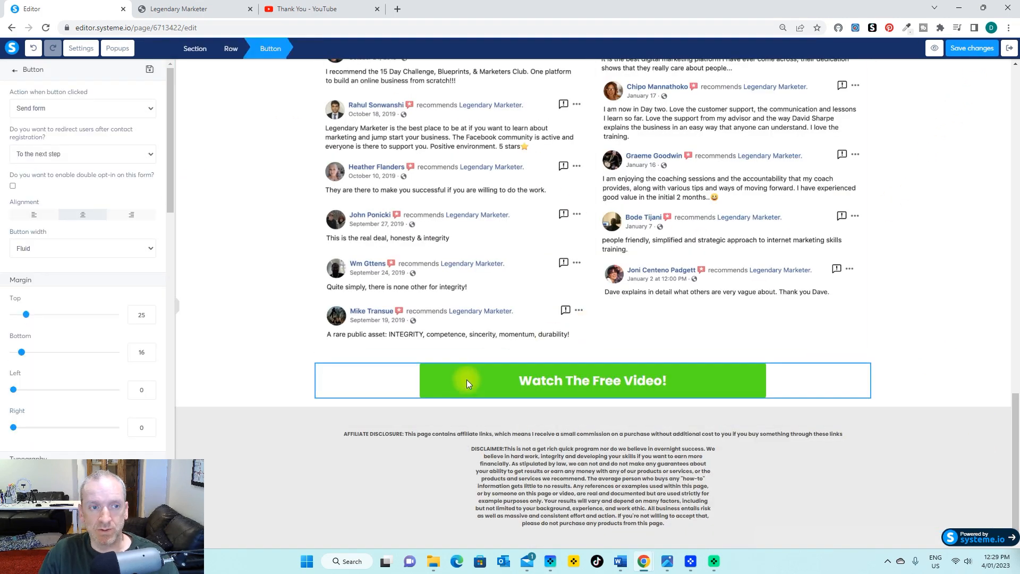
left_click(149, 110)
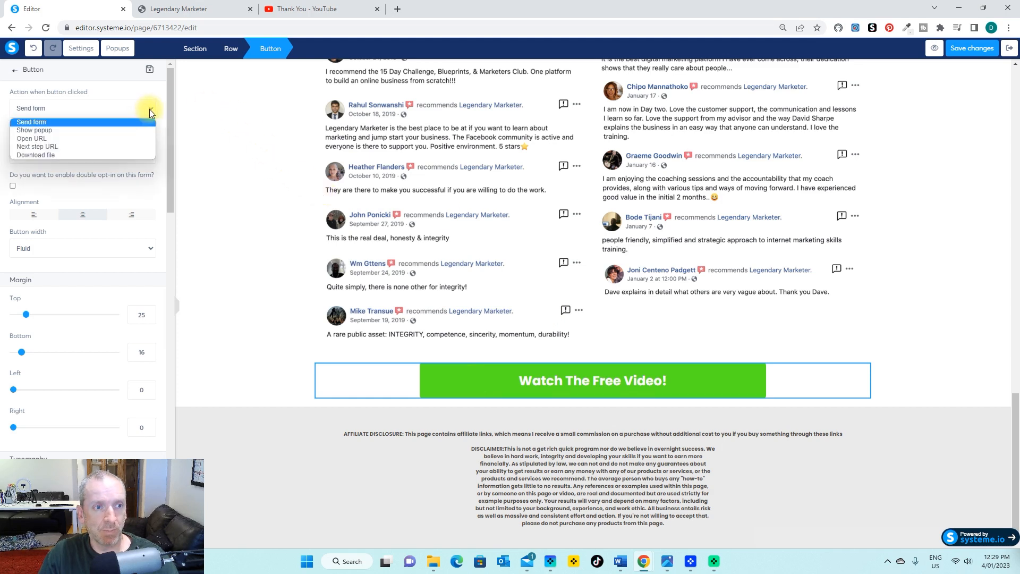
left_click(126, 137)
left_click(100, 141)
right_click(44, 146)
left_click(88, 228)
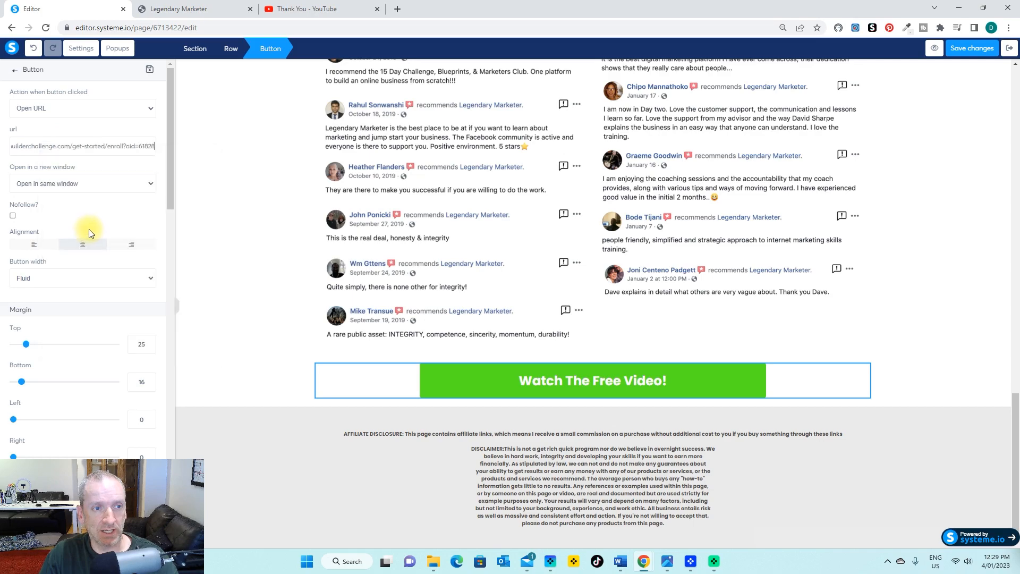
left_click(220, 196)
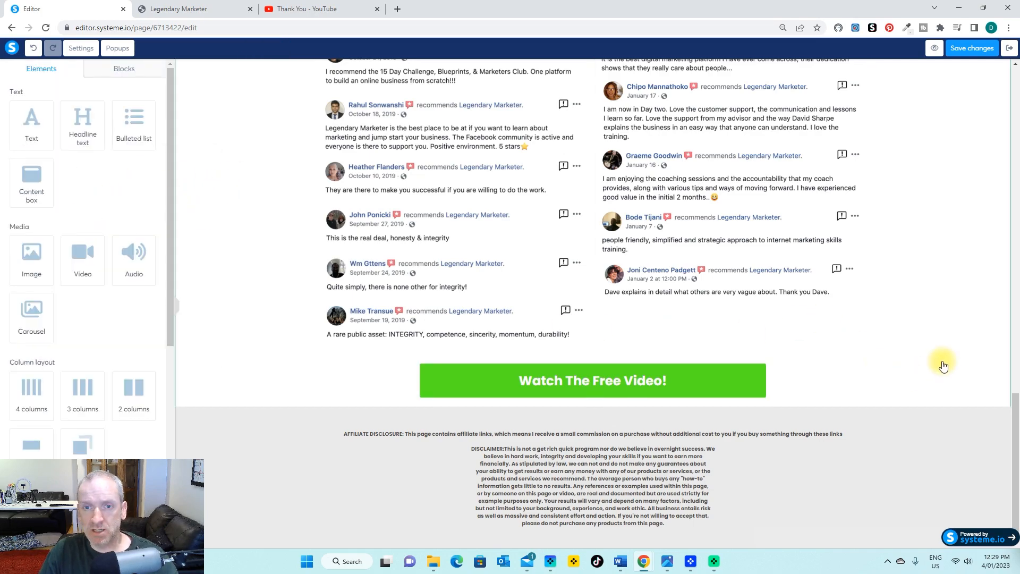
Exit the page editor to the Demo Two funnel's step overview.
scroll(943, 366, "up", 20)
scroll(944, 367, "up", 2)
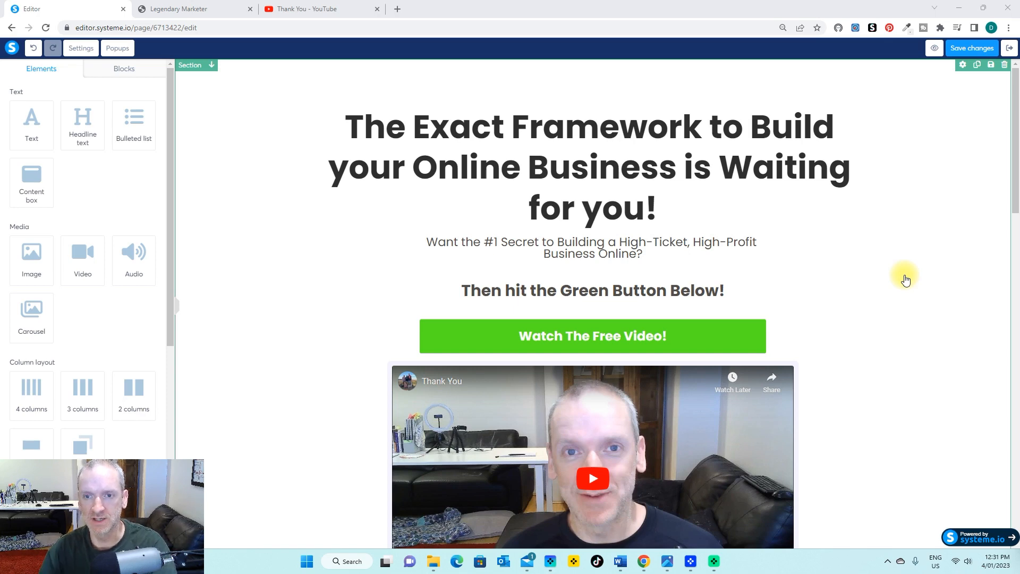
left_click(1008, 49)
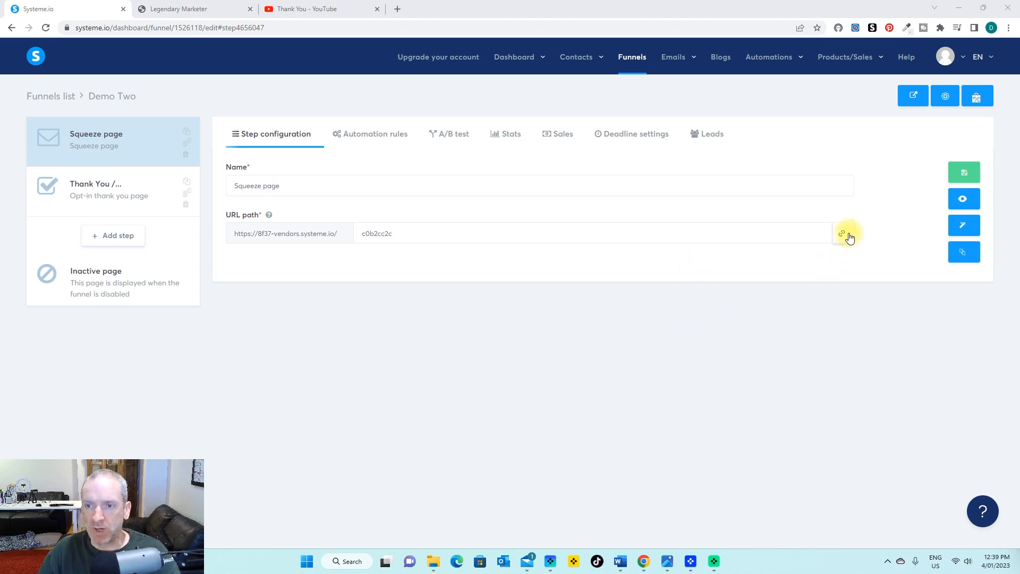
Preview the squeeze page in a new tab and check its opt-in form and the disclaimer footer.
left_click(962, 201)
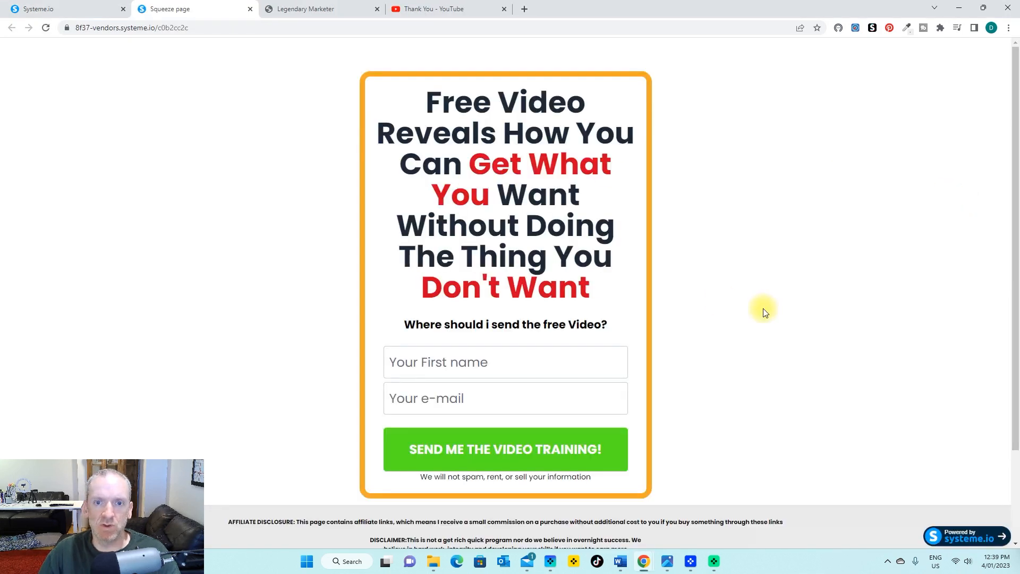
scroll(774, 316, "down", 2)
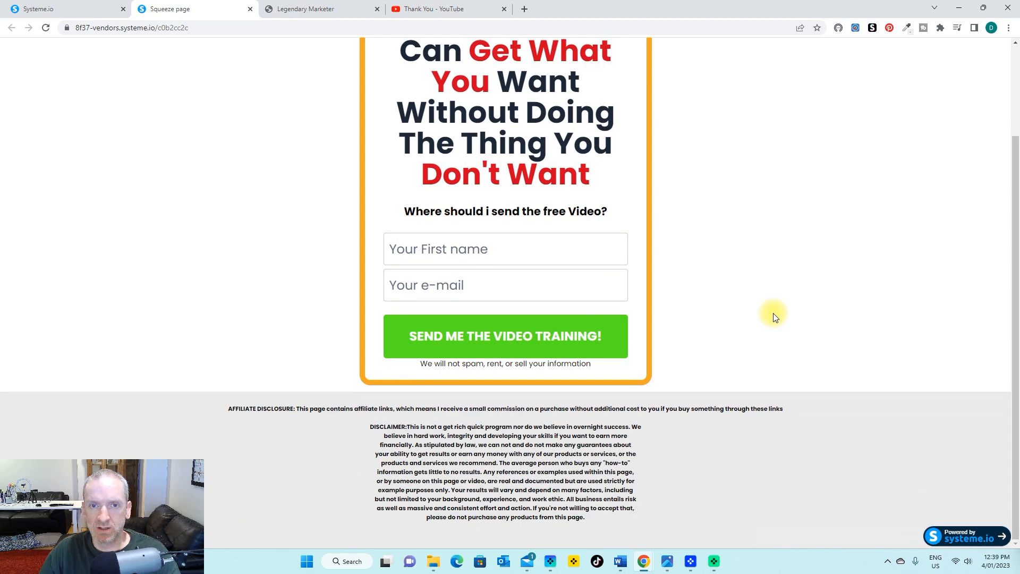
scroll(774, 317, "up", 2)
scroll(774, 316, "down", 2)
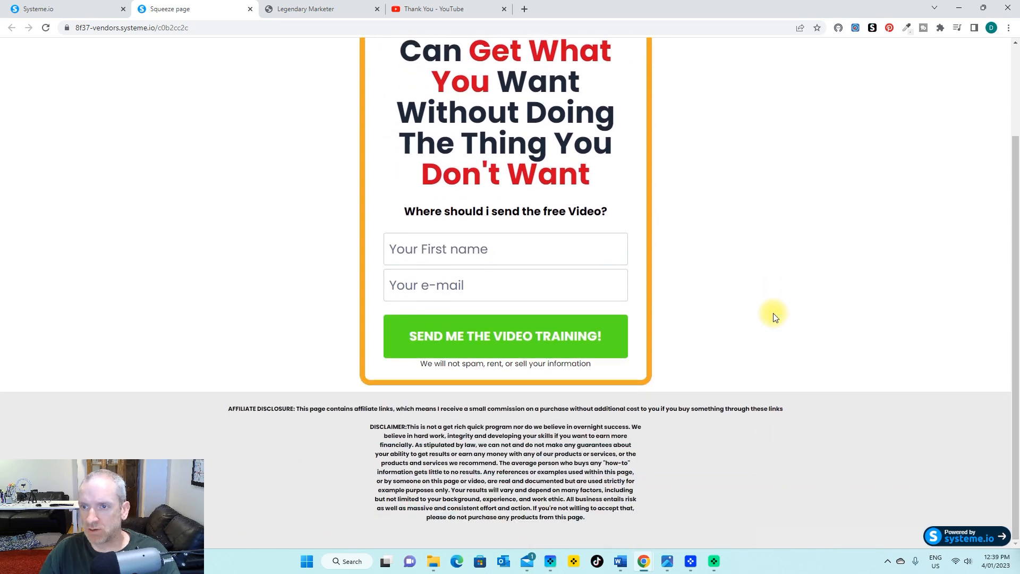
Review the published squeeze page in an incognito window, from the headline and opt-in form to the disclaimer footer.
scroll(772, 354, "up", 2)
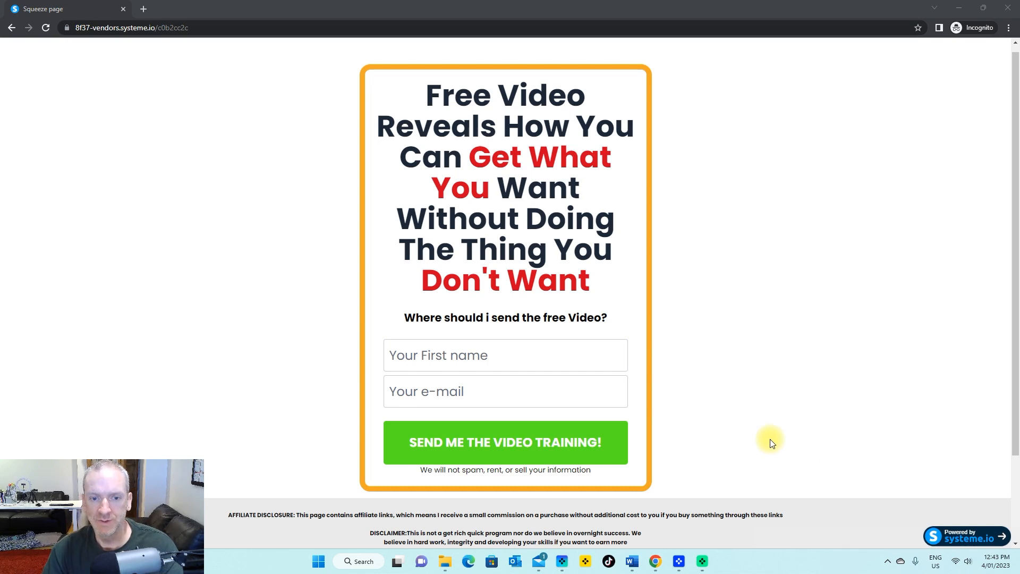
scroll(713, 410, "down", 2)
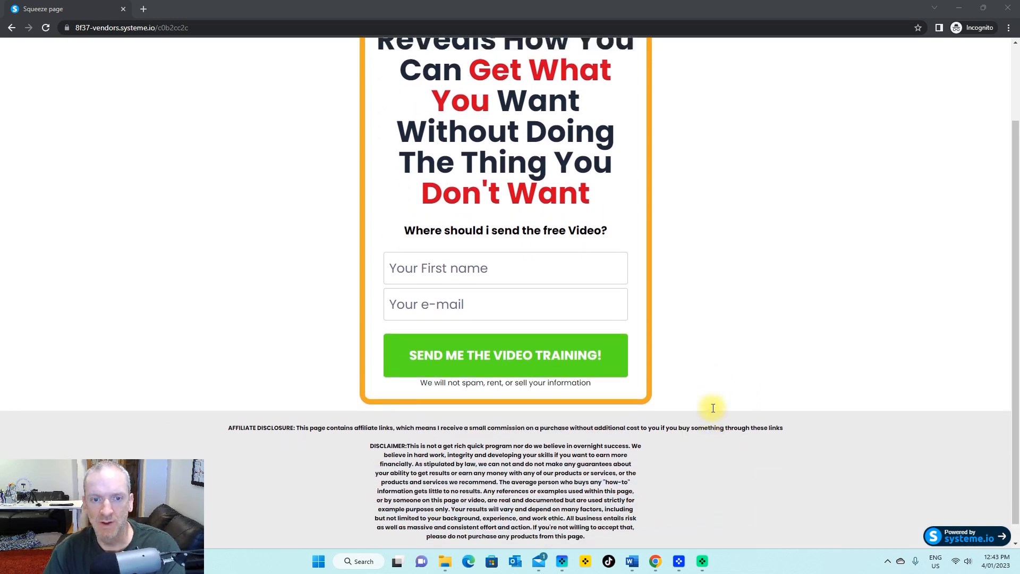
scroll(713, 408, "up", 1)
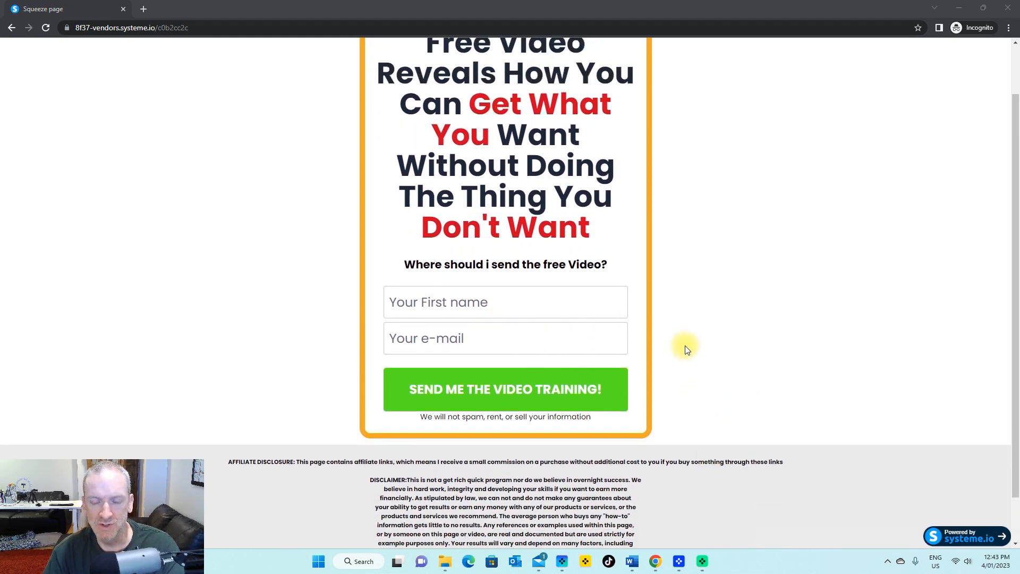
scroll(685, 346, "up", 2)
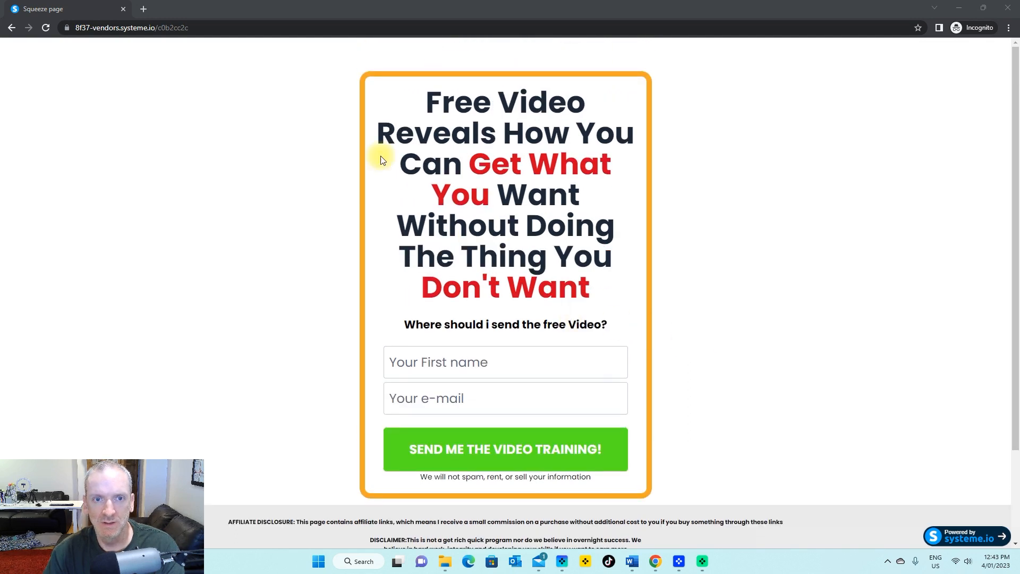
Bring up the exit-intent popup, fill in the visitor's first name and e-mail, and submit it with I Want It!
mouse_move(200, 14)
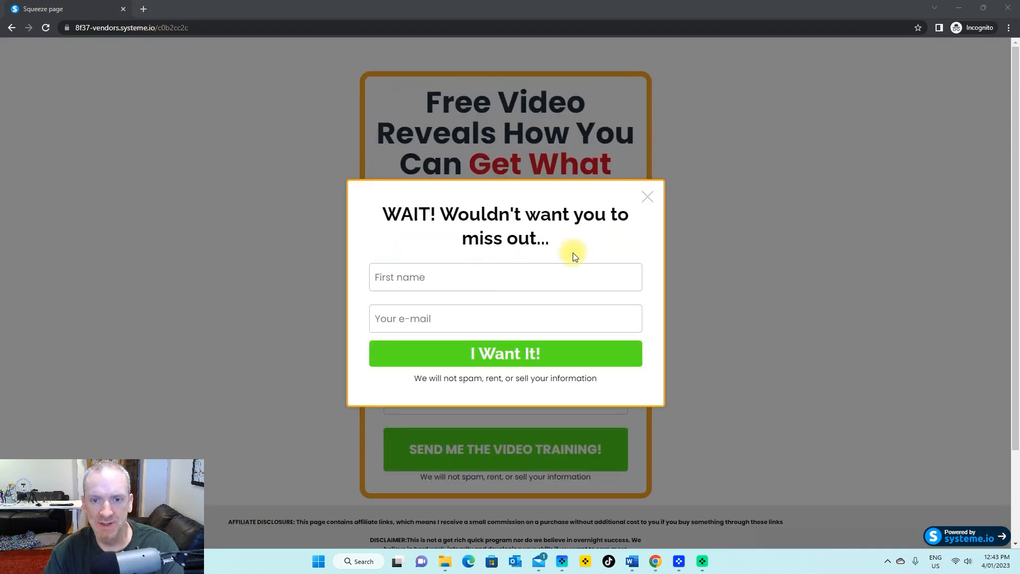
left_click(444, 277)
left_click(437, 308)
left_click(466, 318)
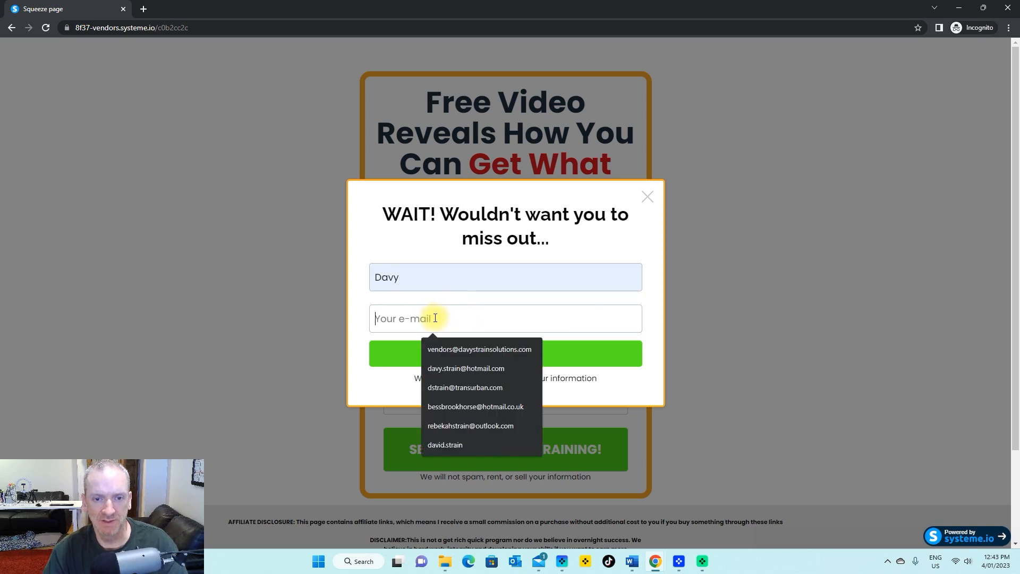
left_click(468, 363)
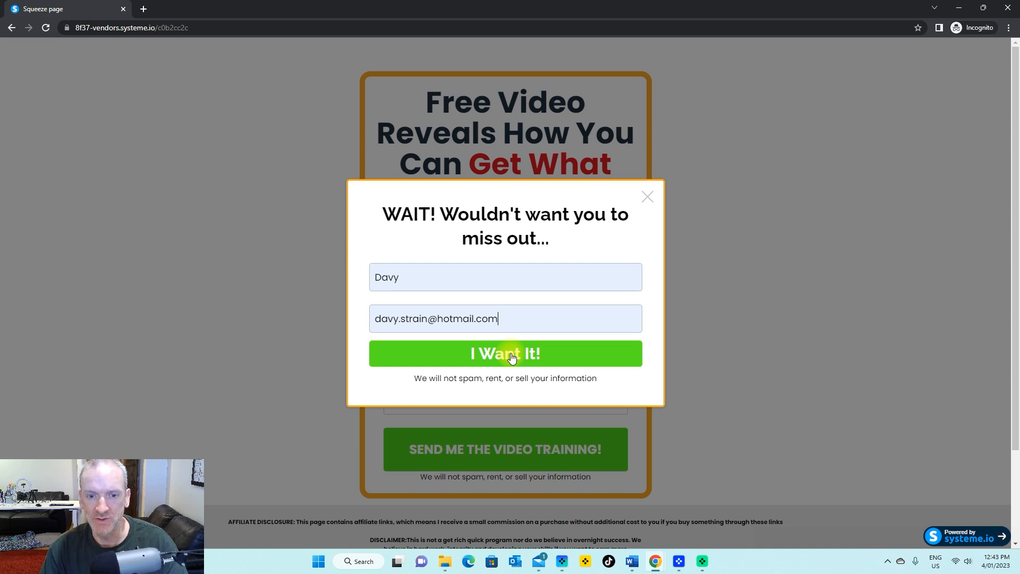
left_click(512, 355)
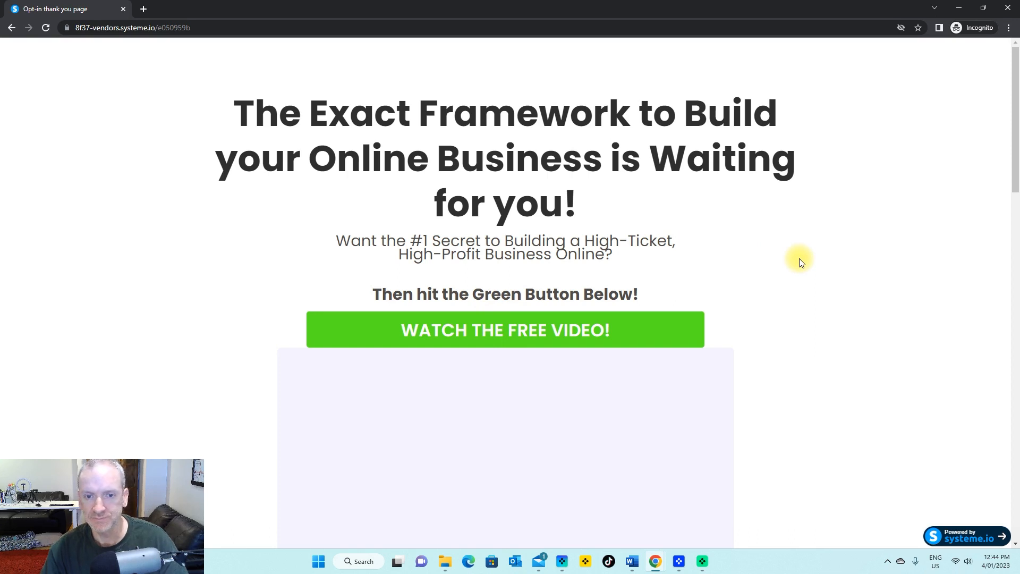
Review the opt-in thank-you page from the embedded video through the testimonials to the last green button and disclaimer.
scroll(808, 266, "down", 3)
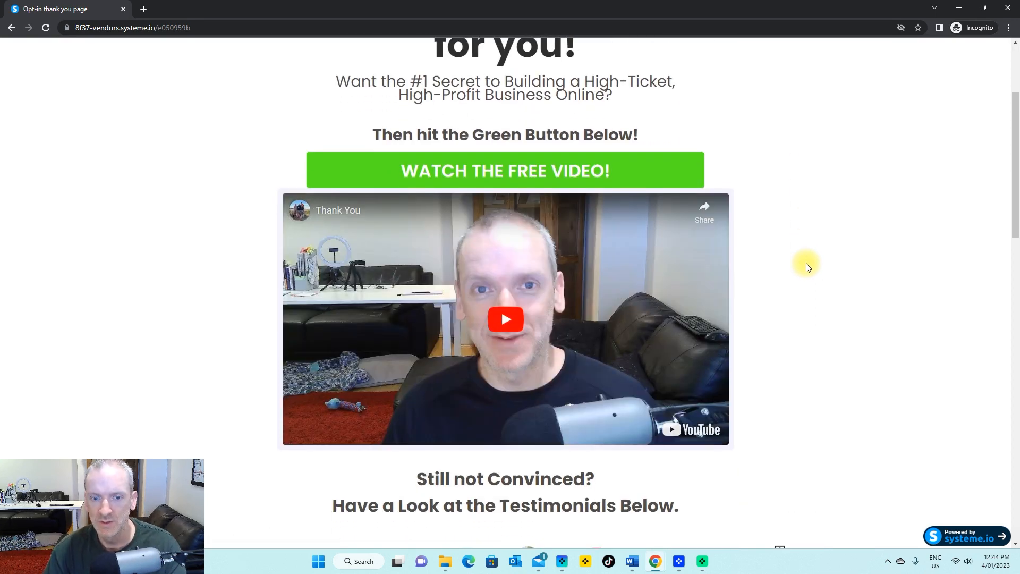
scroll(807, 266, "down", 5)
scroll(808, 265, "down", 13)
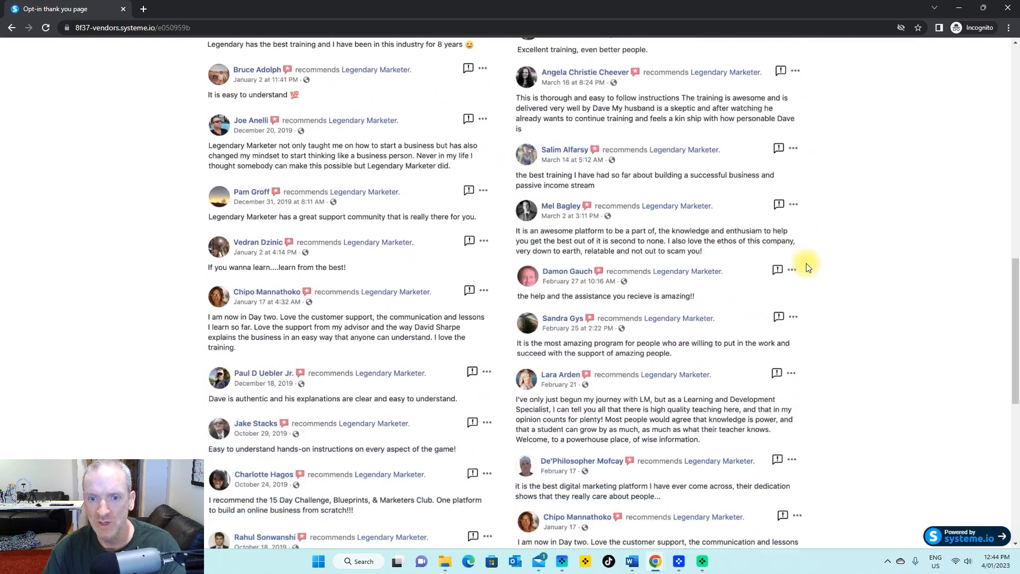
scroll(807, 265, "down", 3)
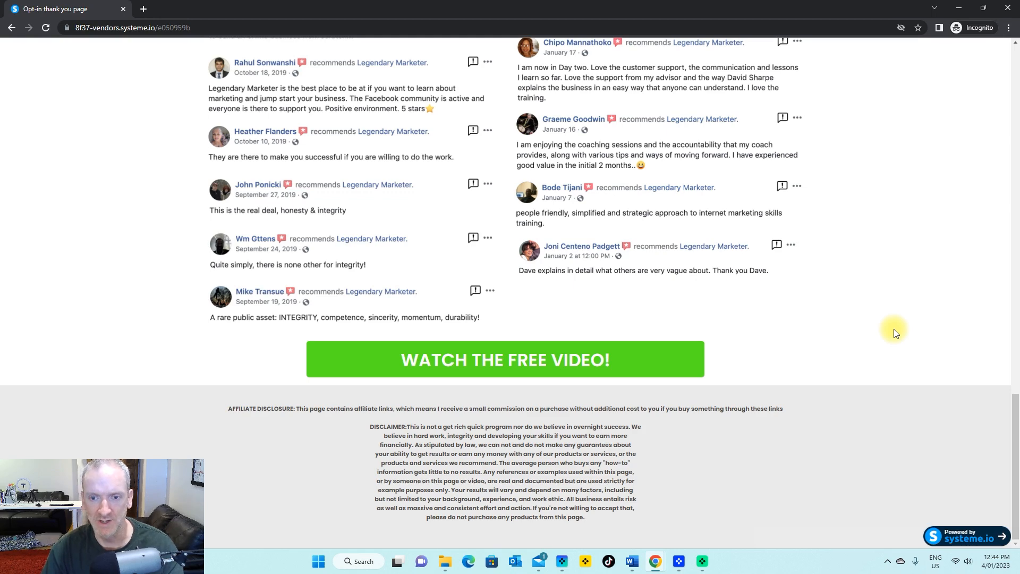
Test the WATCH THE FREE VIDEO! link below the testimonials and check the affiliate ID in the opened page's address.
left_click(503, 361)
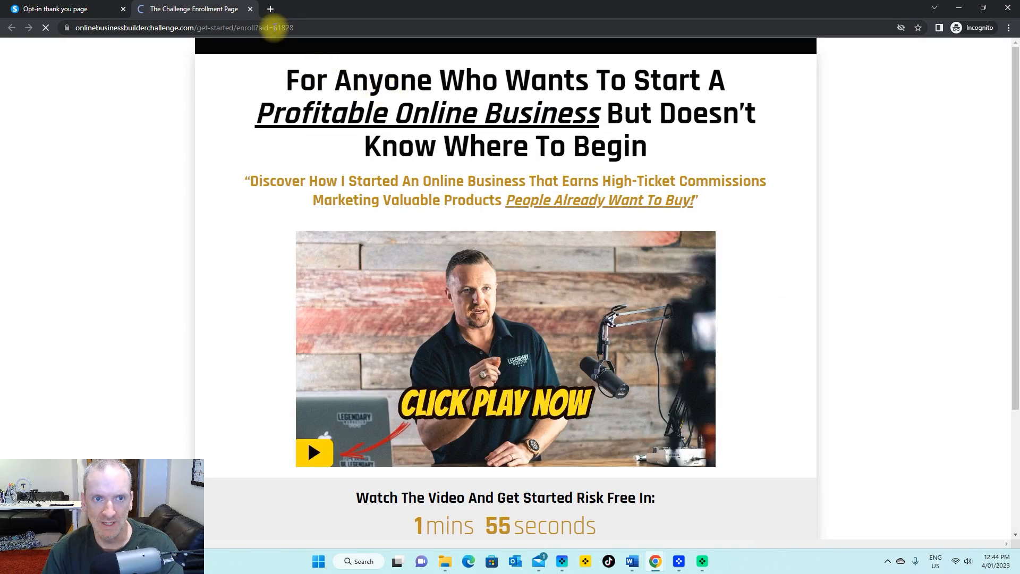
left_click(291, 28)
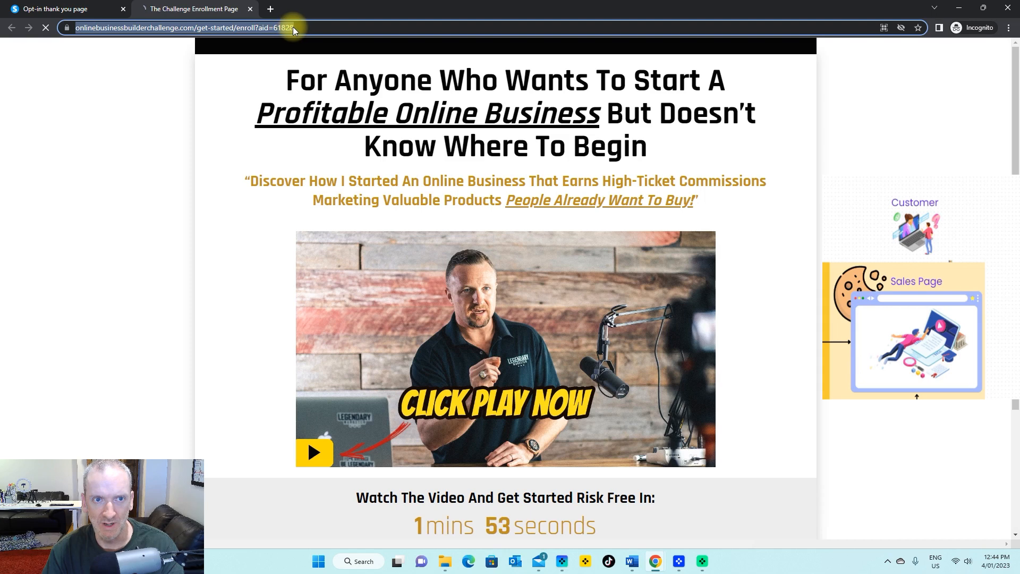
left_click(840, 238)
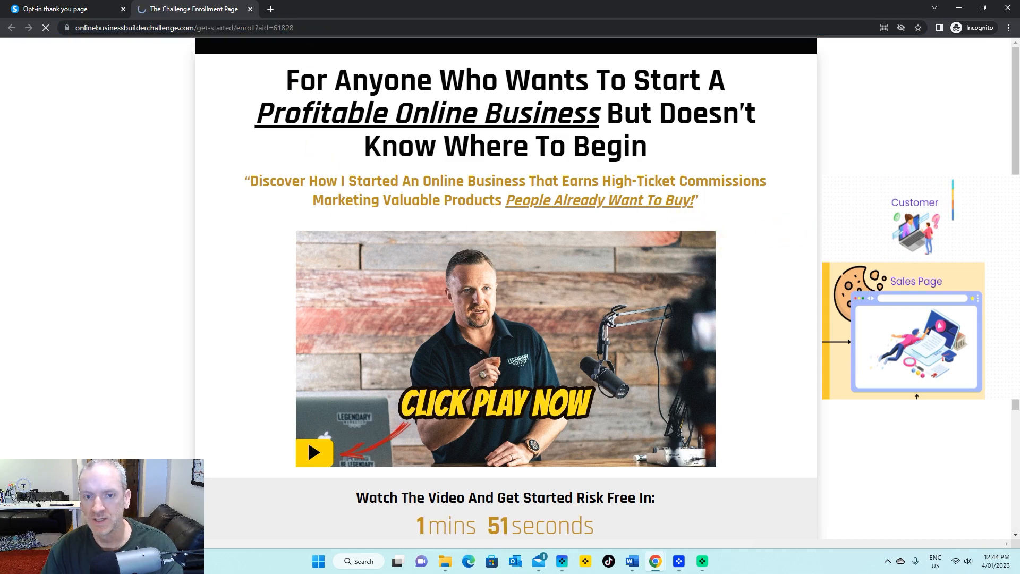